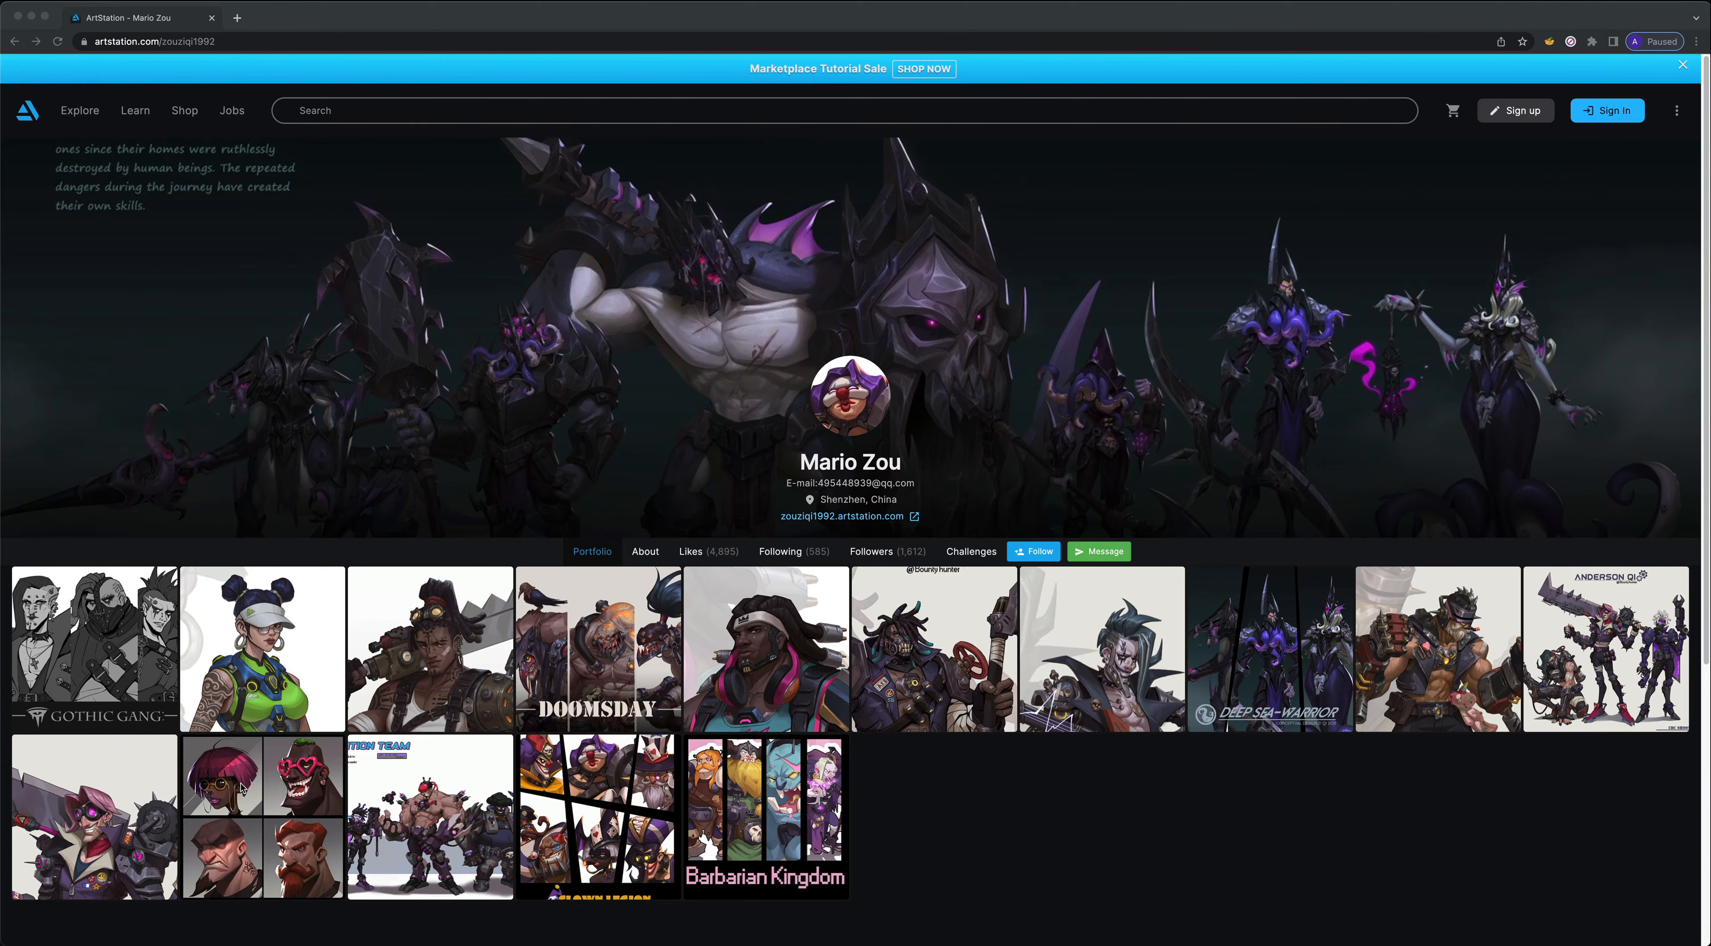
Open the artwork with four stylised character head portraits, including the pink bob haircut, from the artist's portfolio.
{"action": "left_click", "coordinate": [266, 797]}
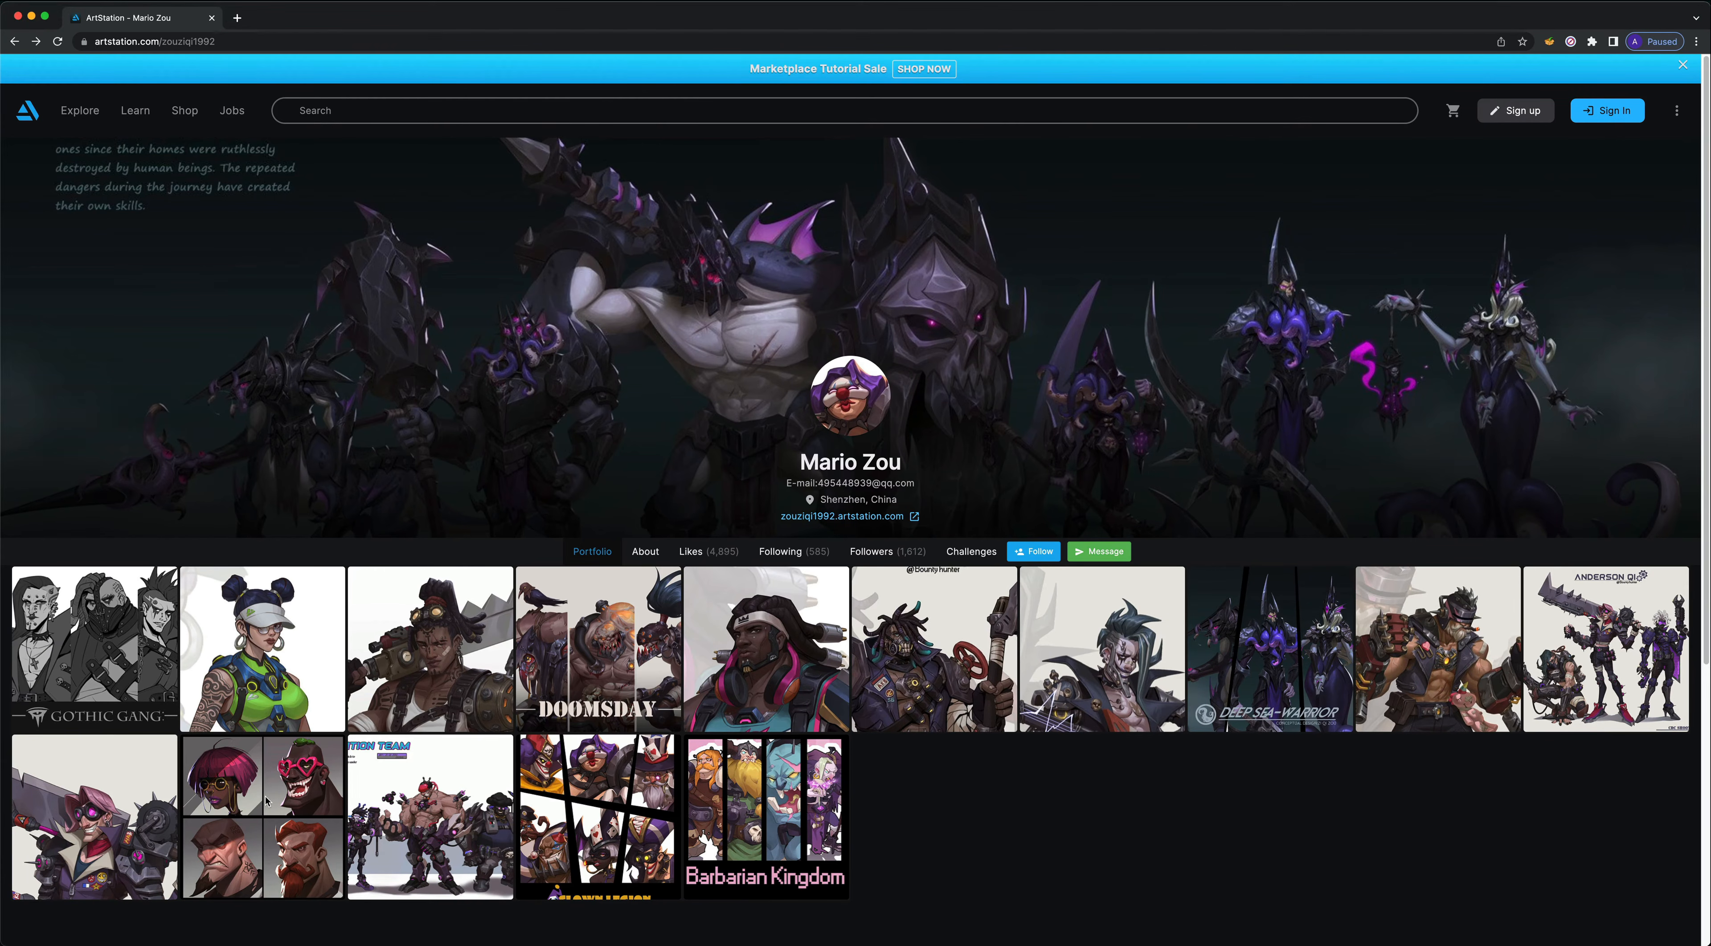
{"action": "left_click", "coordinate": [251, 779]}
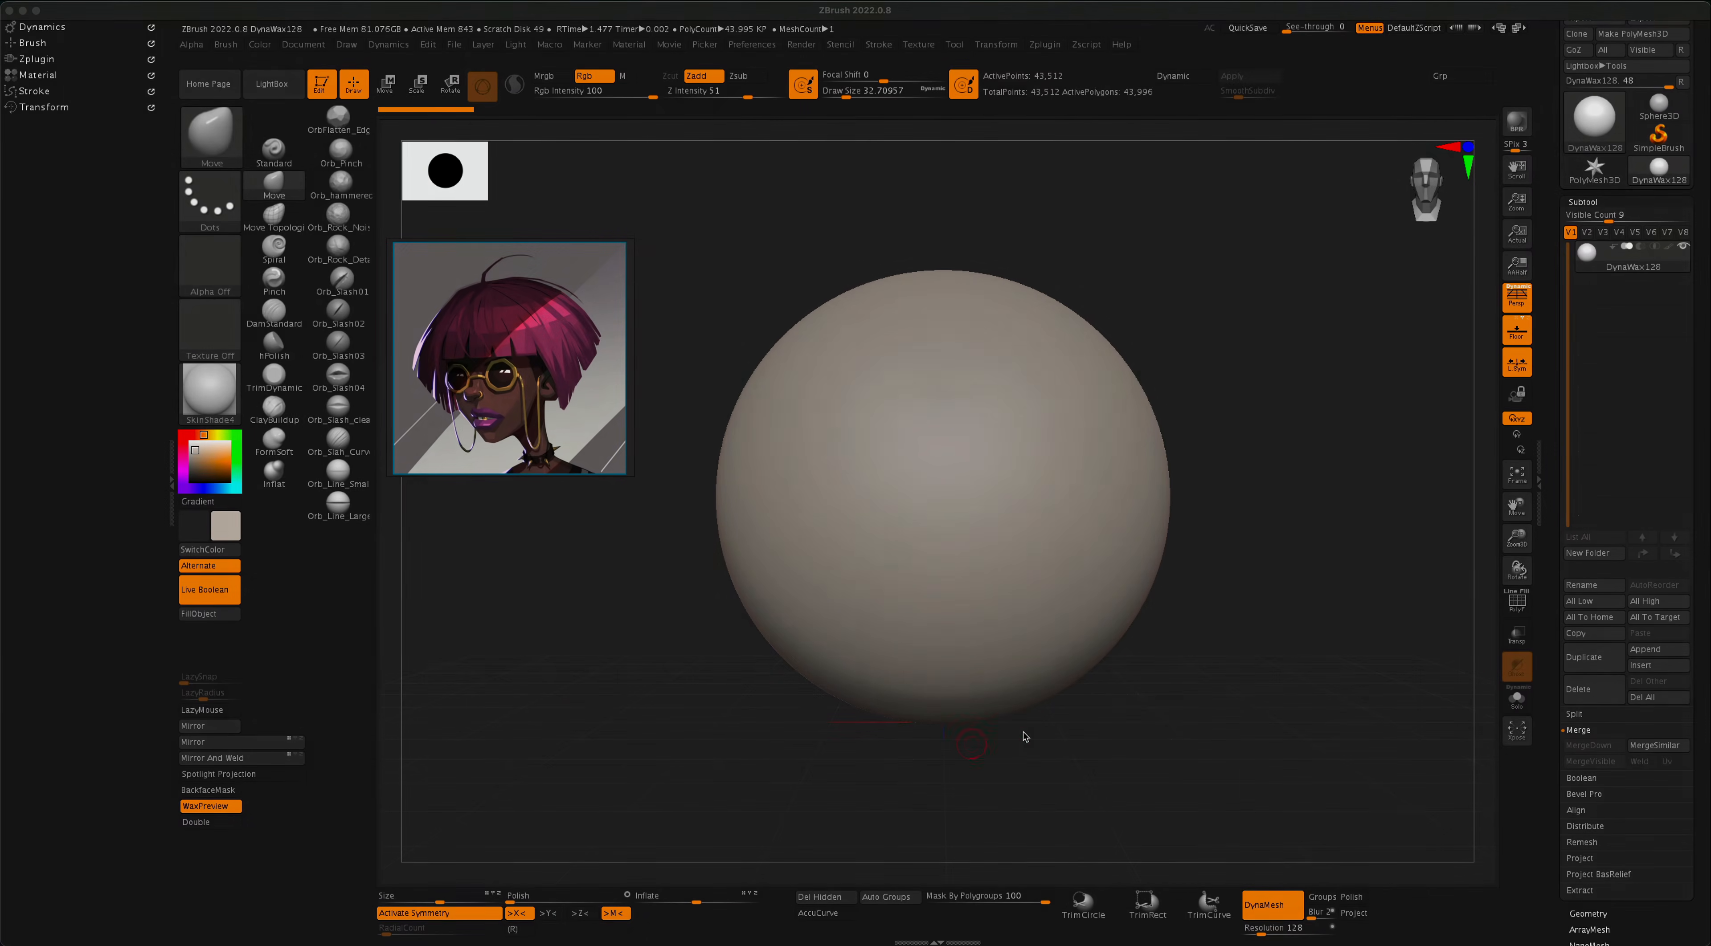
Switch to ZBrush and load the DemoAnimeHead project as the base head.
{"action": "left_click", "coordinate": [1163, 705]}
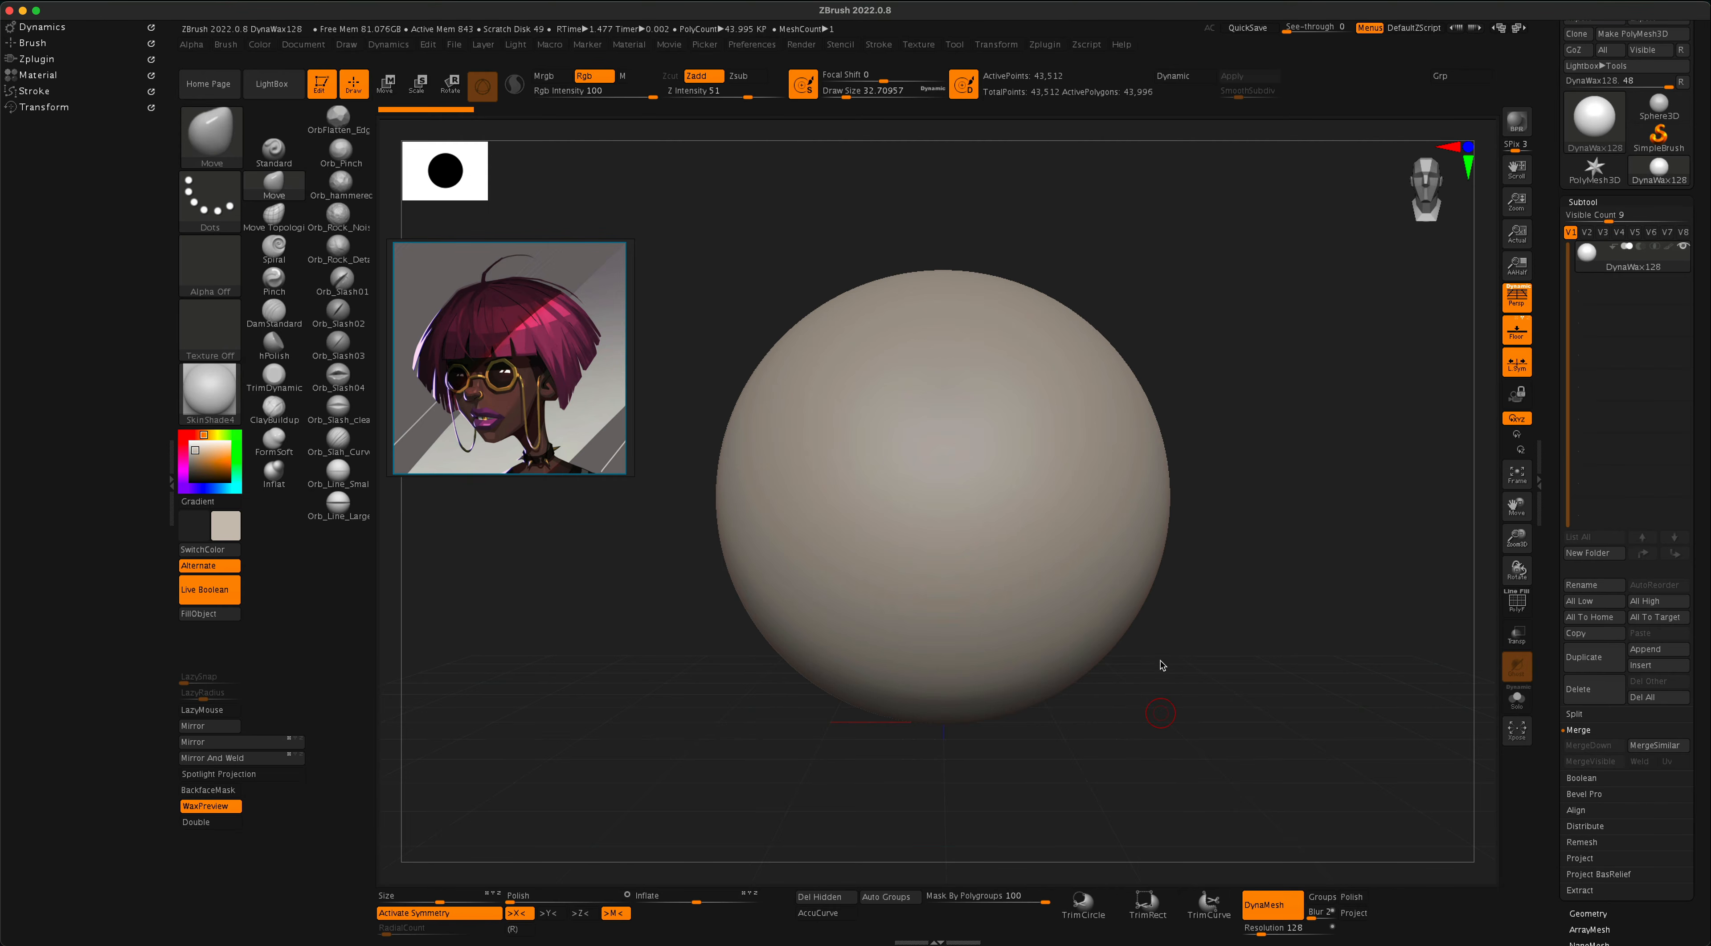
{"action": "right_click_drag", "start_coordinate": [1188, 734], "coordinate": [1153, 714], "text": "ctrl"}
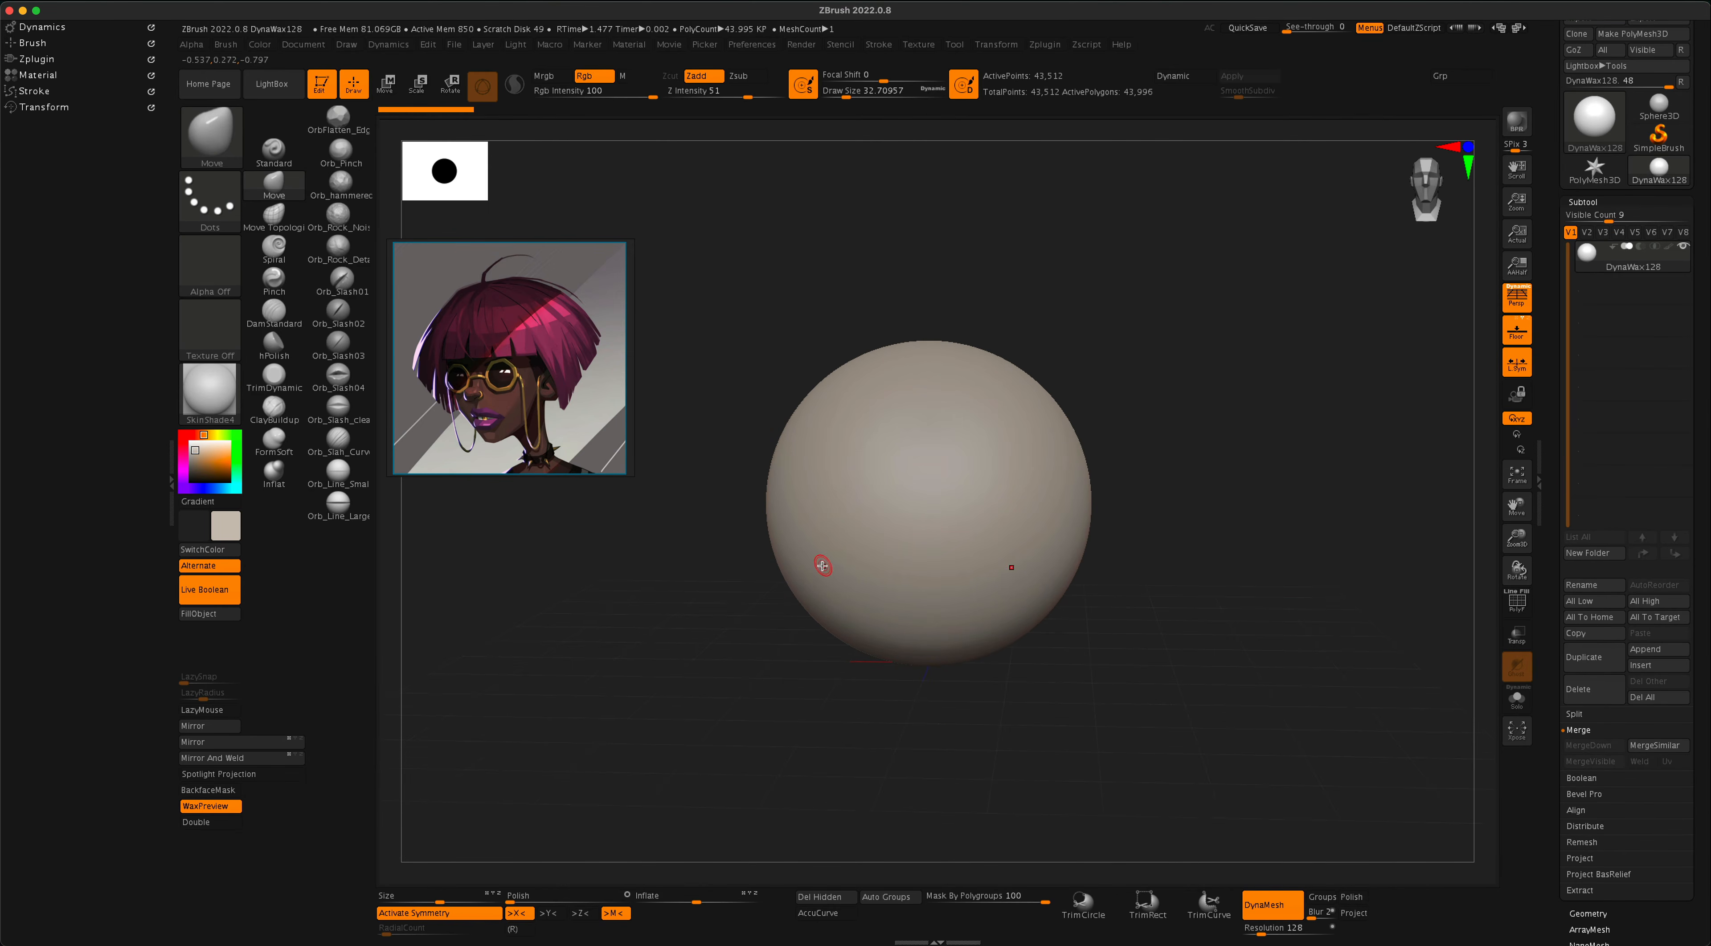
{"action": "right_click_drag", "start_coordinate": [741, 440], "coordinate": [719, 445], "text": "ctrl"}
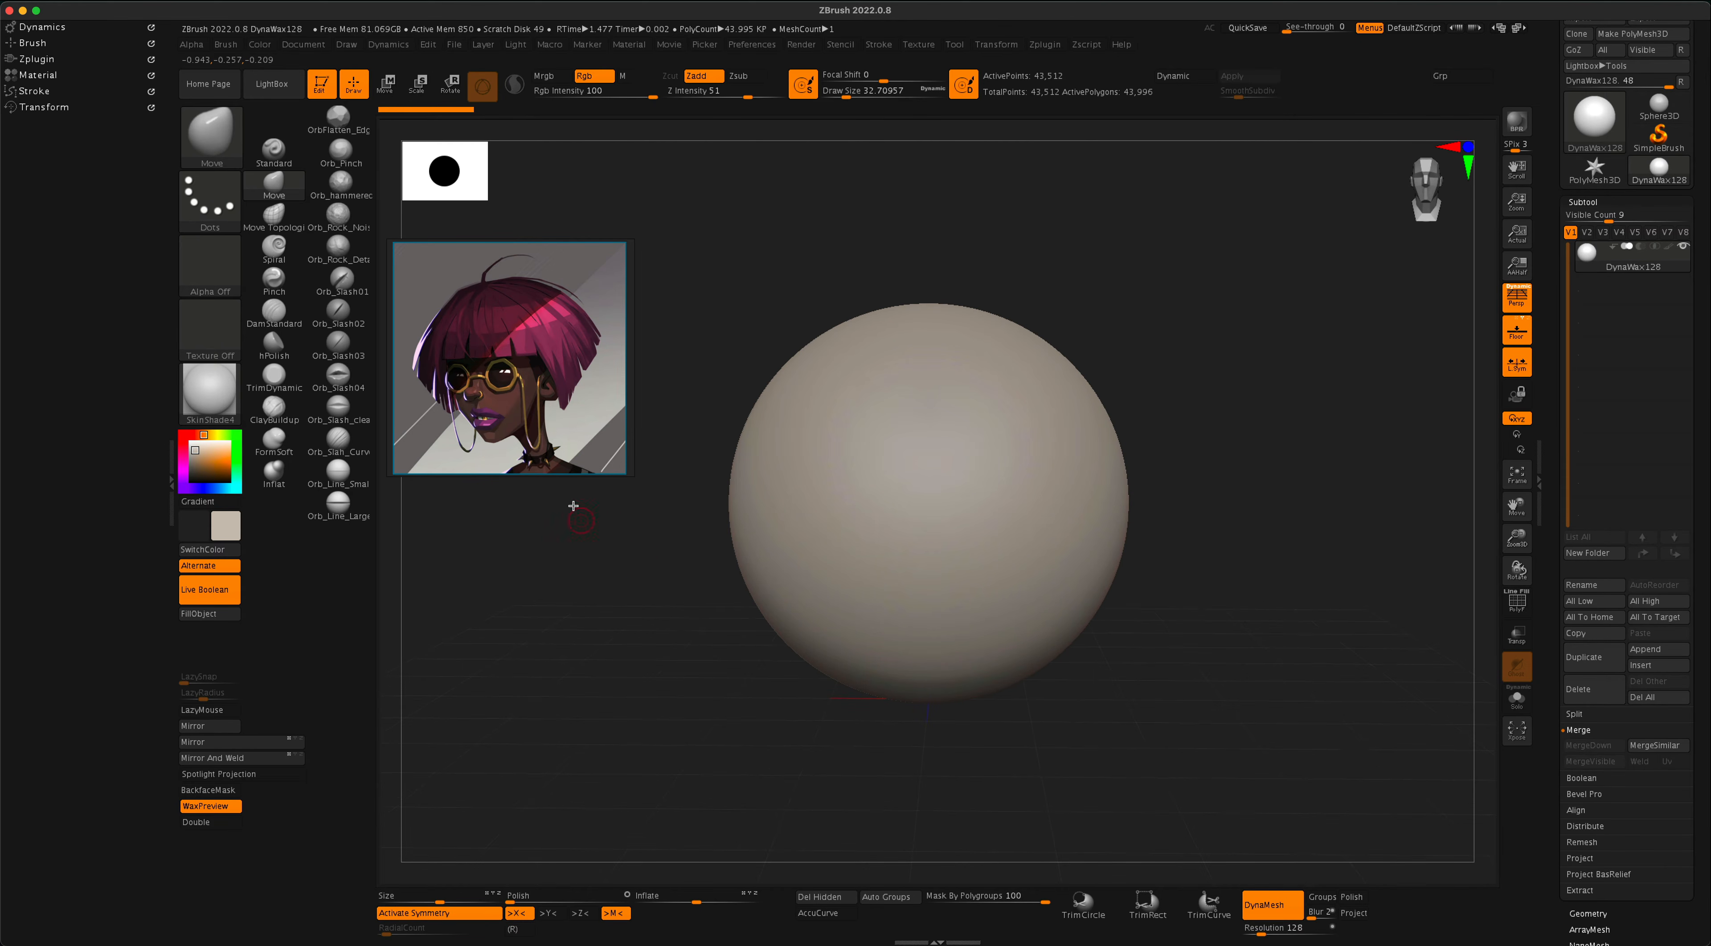
{"action": "left_click", "coordinate": [294, 89]}
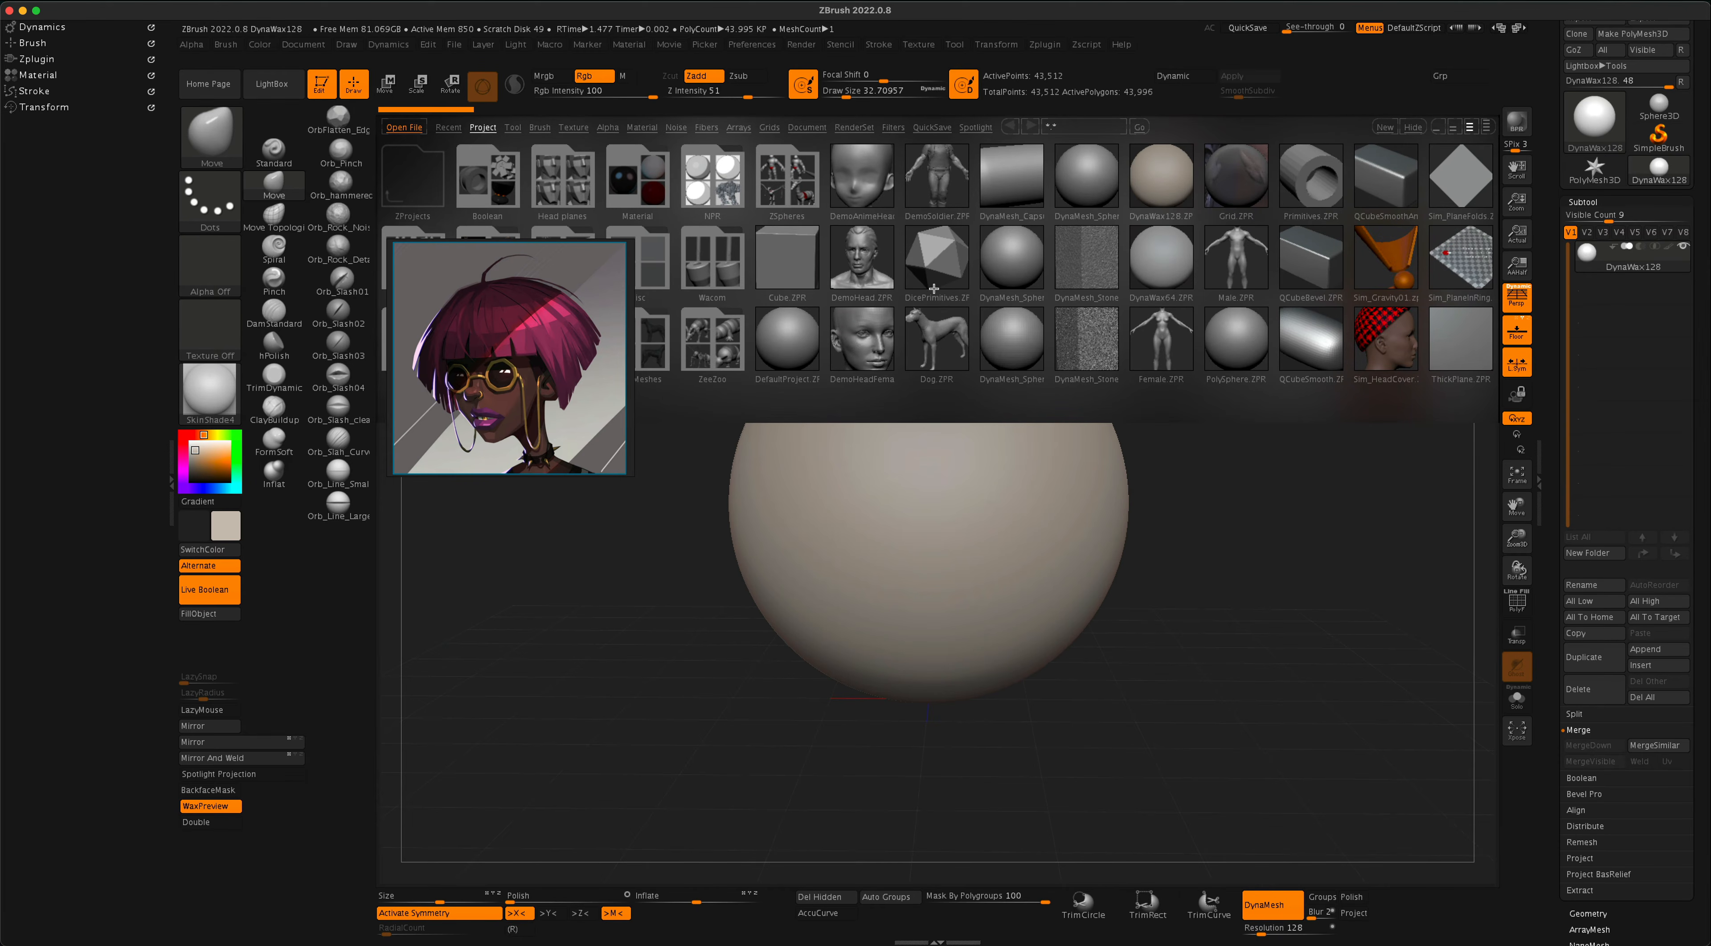
{"action": "double_click", "coordinate": [861, 177]}
{"action": "left_click", "coordinate": [857, 338]}
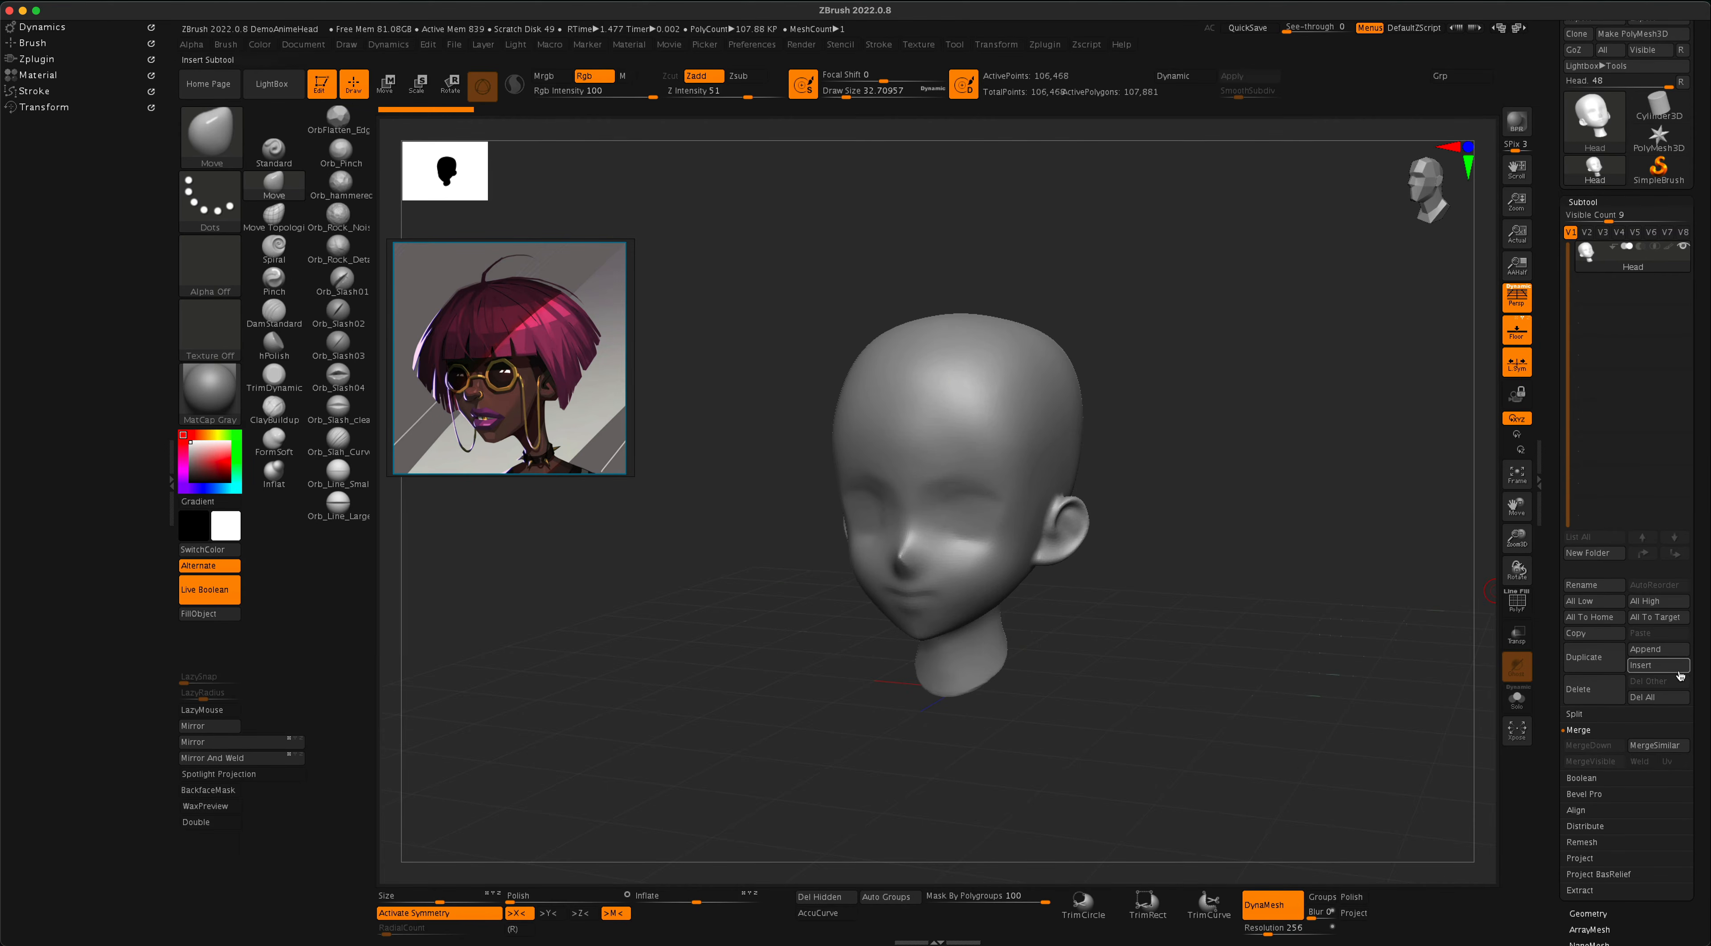
Insert a Cube3D as a new subtool below the head and make it the active subtool.
{"action": "left_click", "coordinate": [1671, 656]}
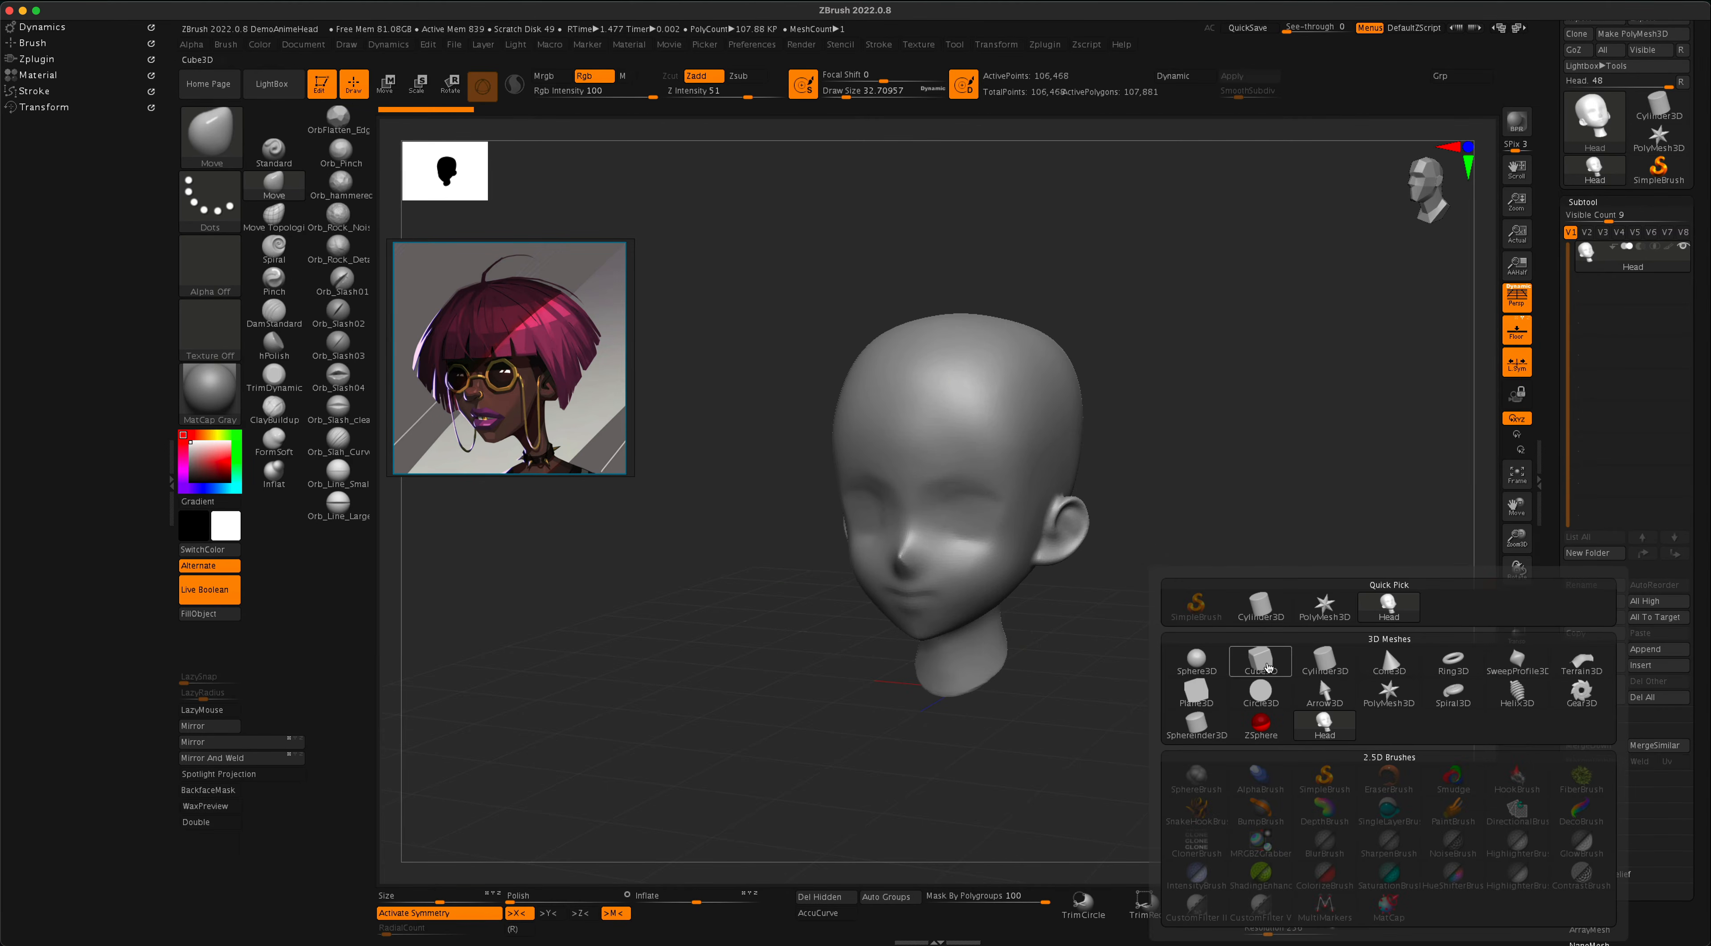
{"action": "left_click", "coordinate": [1264, 665]}
{"action": "left_click_drag", "start_coordinate": [1312, 679], "coordinate": [1401, 586]}
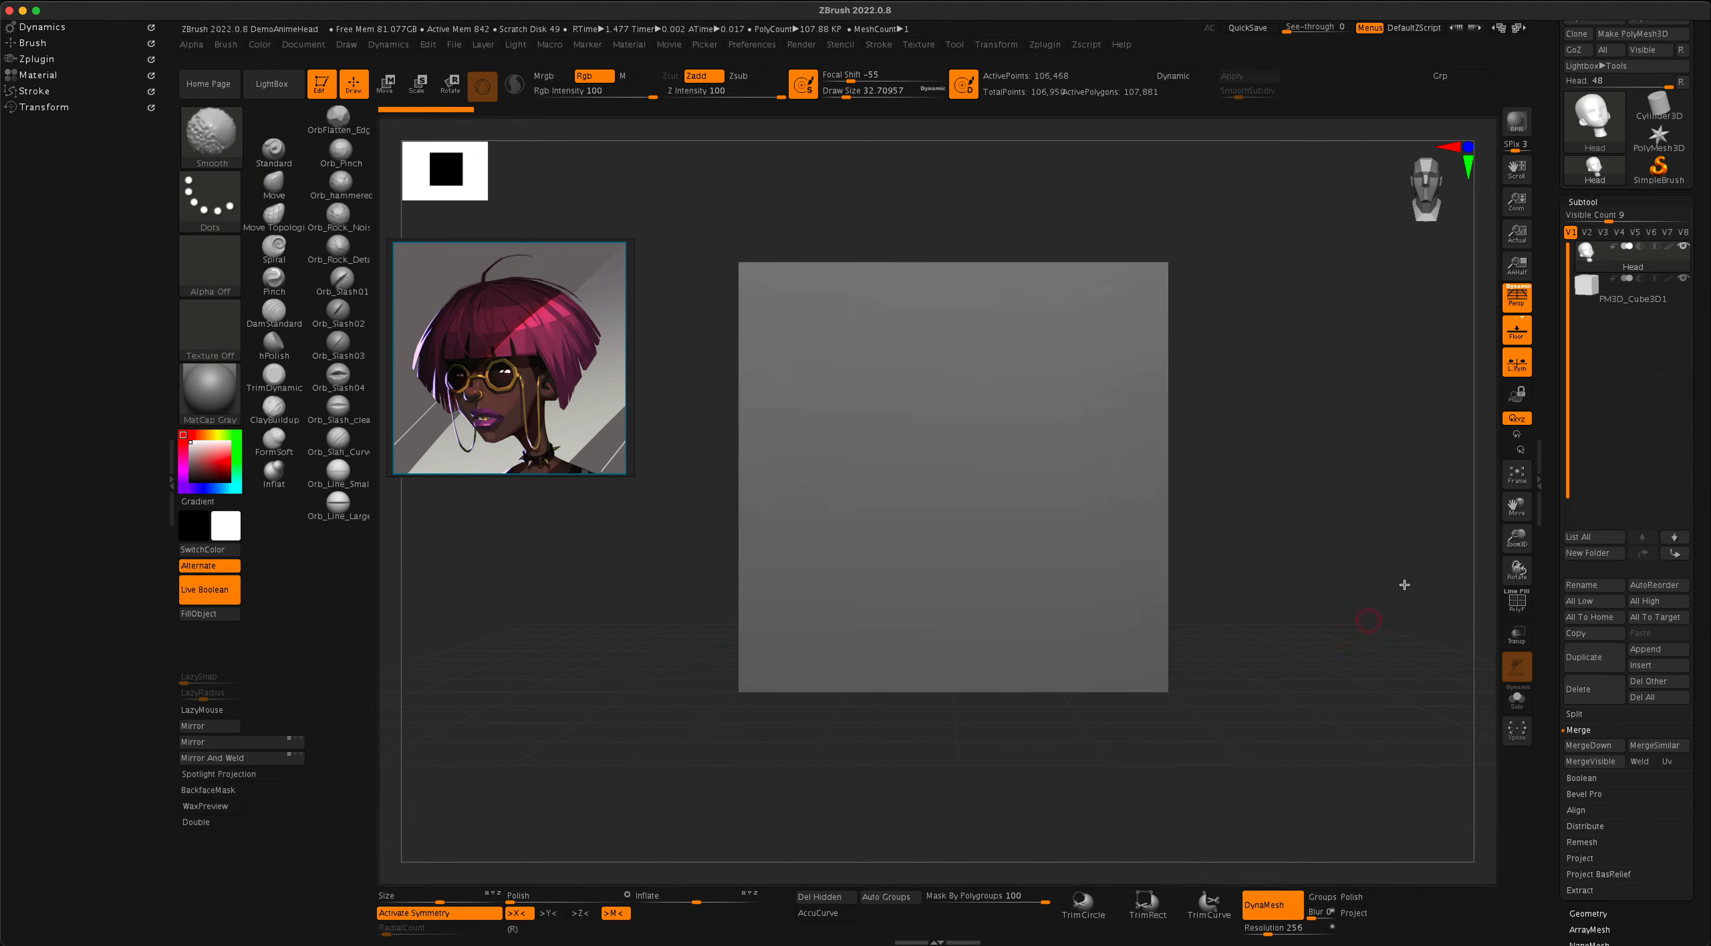
{"action": "left_click", "coordinate": [1680, 300]}
{"action": "left_click_drag", "start_coordinate": [1352, 507], "coordinate": [1337, 524]}
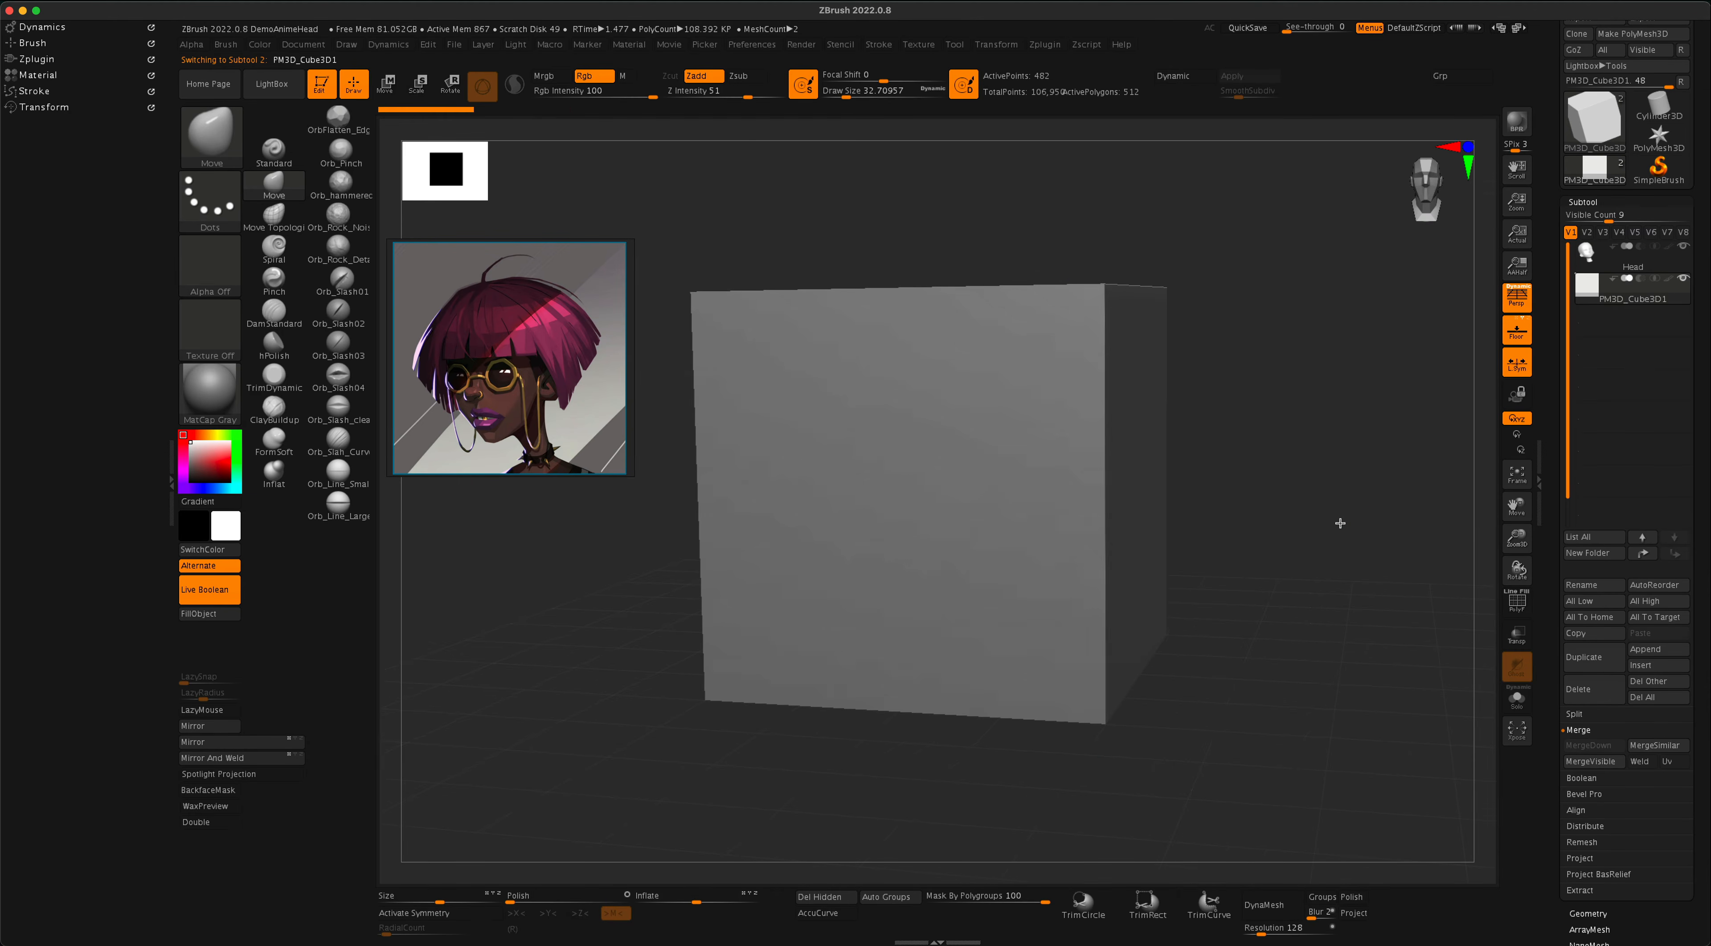
Convert the cube to DynaMesh at resolution 128 and inspect its wireframe.
{"action": "left_click", "coordinate": [1282, 904]}
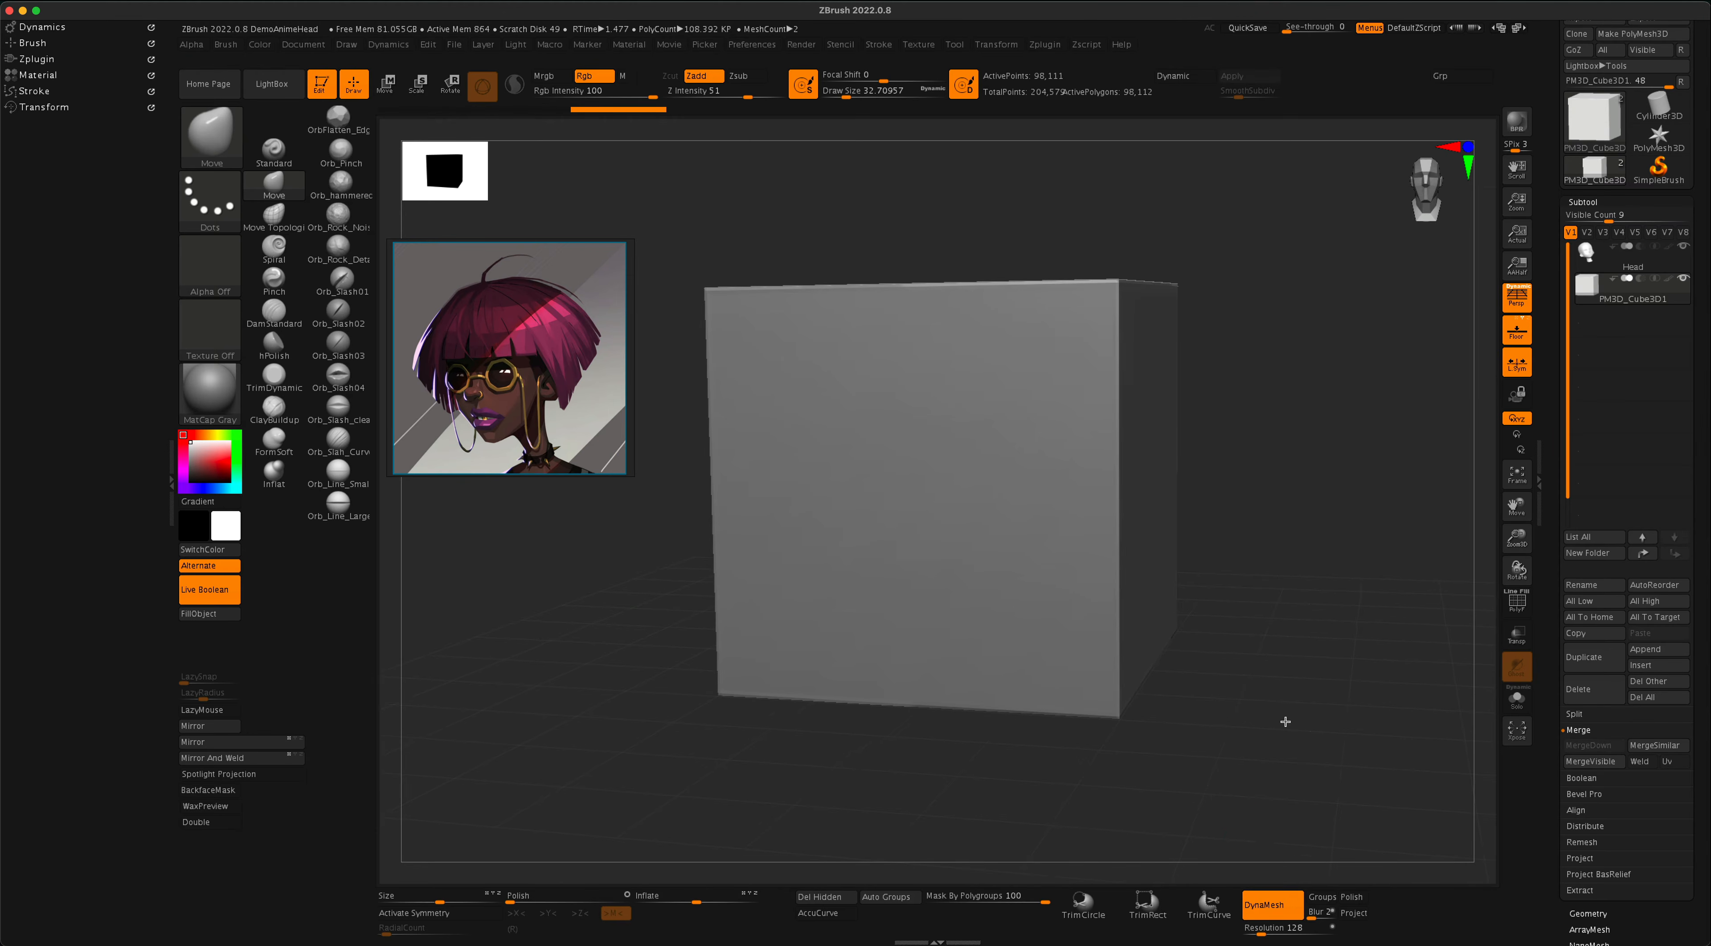
{"action": "left_click", "coordinate": [1518, 603]}
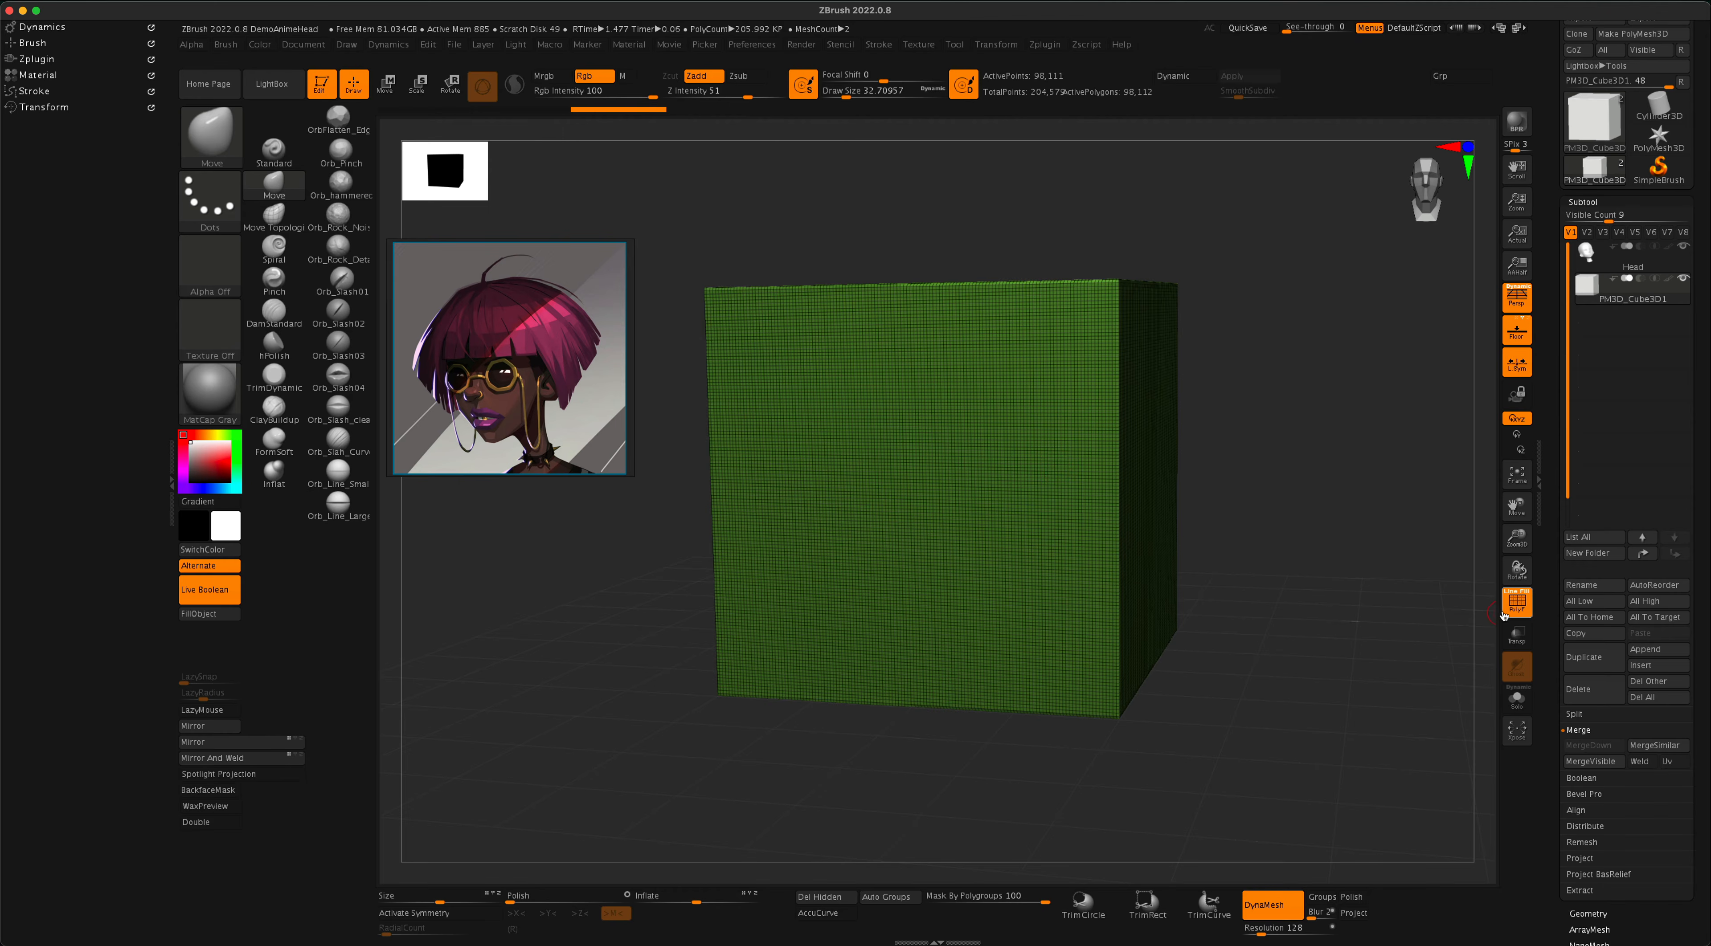
{"action": "left_click", "coordinate": [1517, 606]}
{"action": "left_click_drag", "start_coordinate": [1364, 622], "coordinate": [1120, 382]}
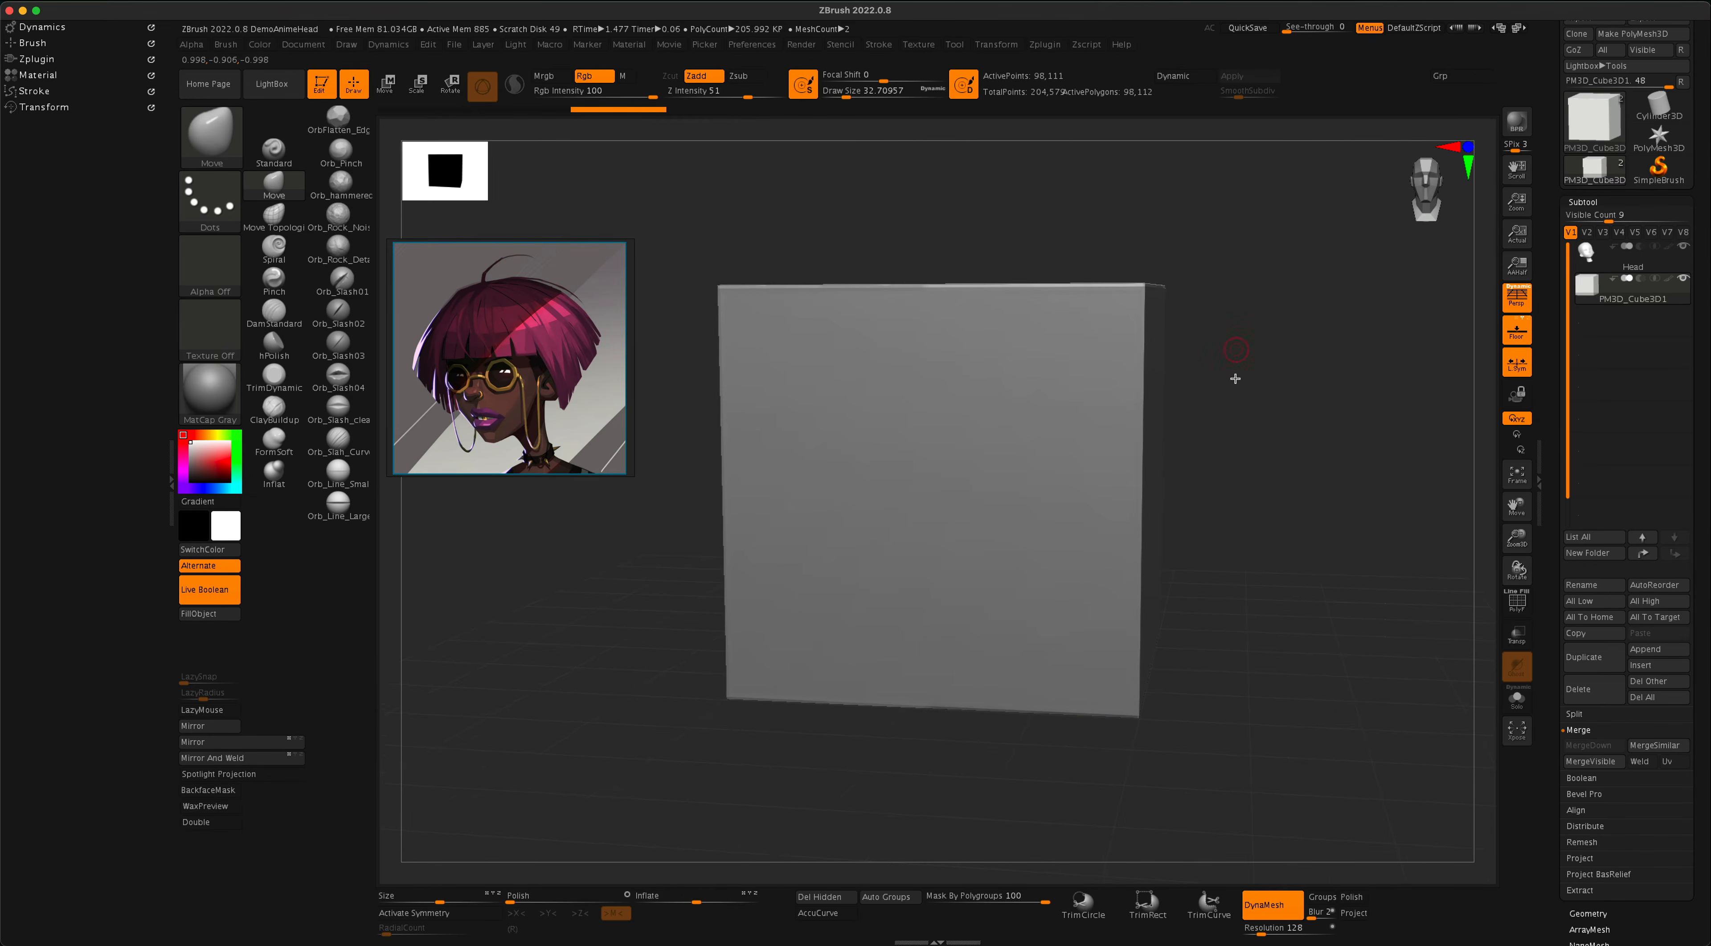
{"action": "left_click_drag", "start_coordinate": [1245, 439], "coordinate": [1313, 531]}
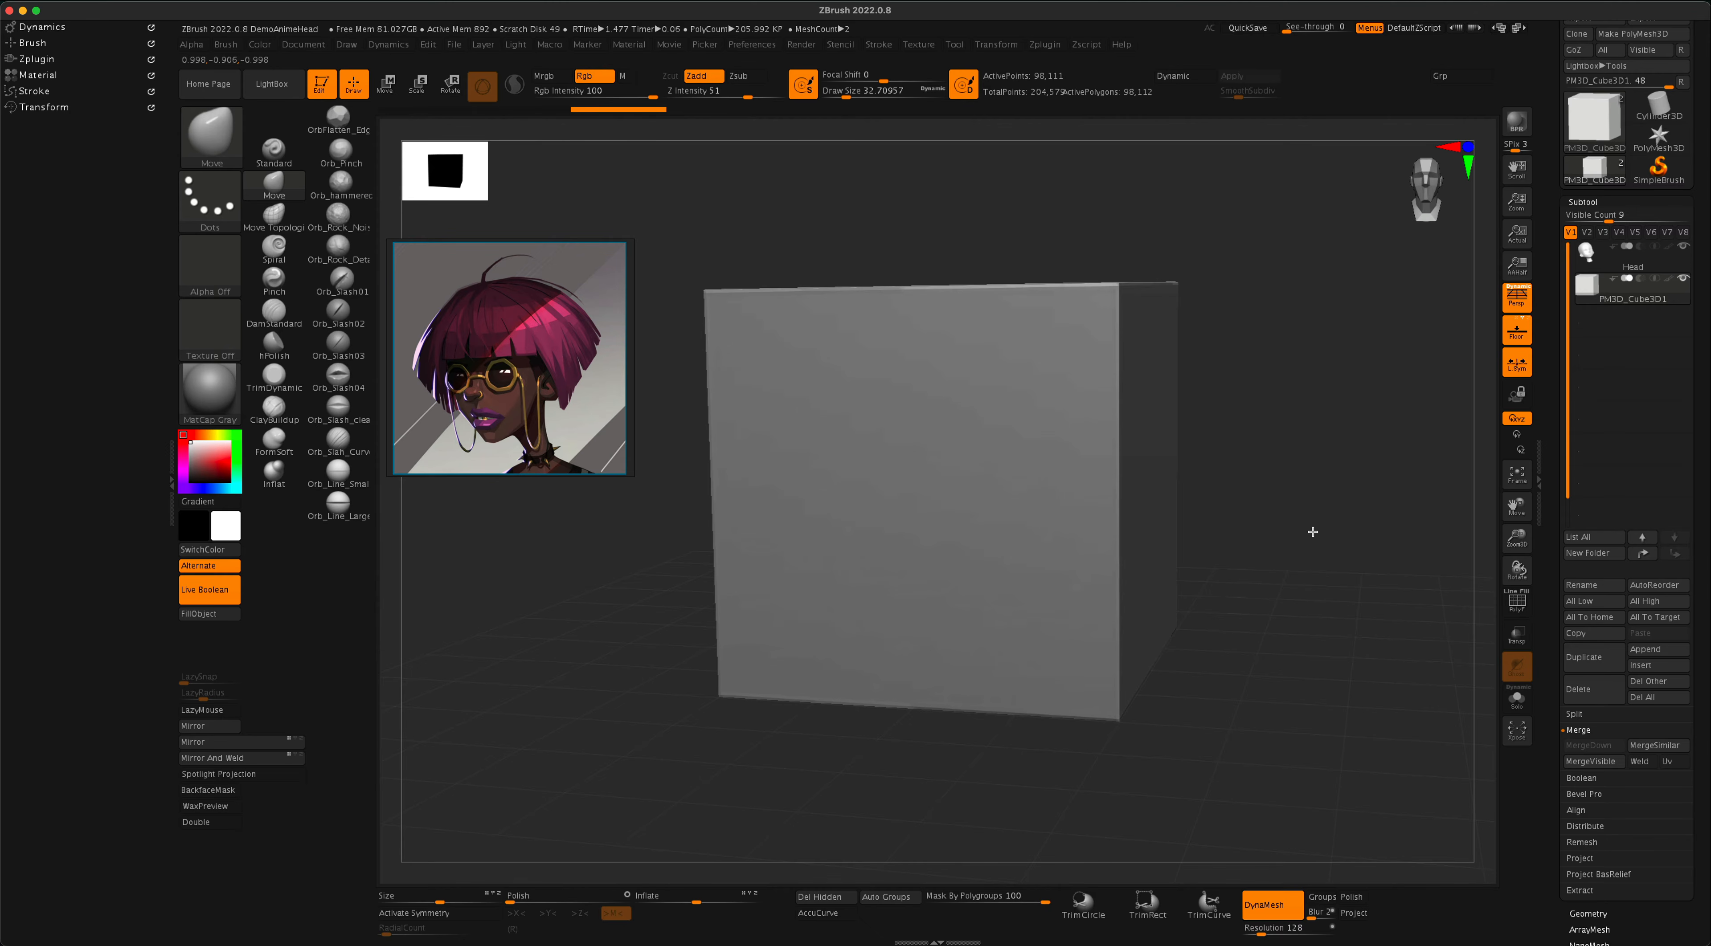
Turn off perspective and scale the cube down along its height into a thin horizontal slab.
{"action": "left_click", "coordinate": [1516, 297]}
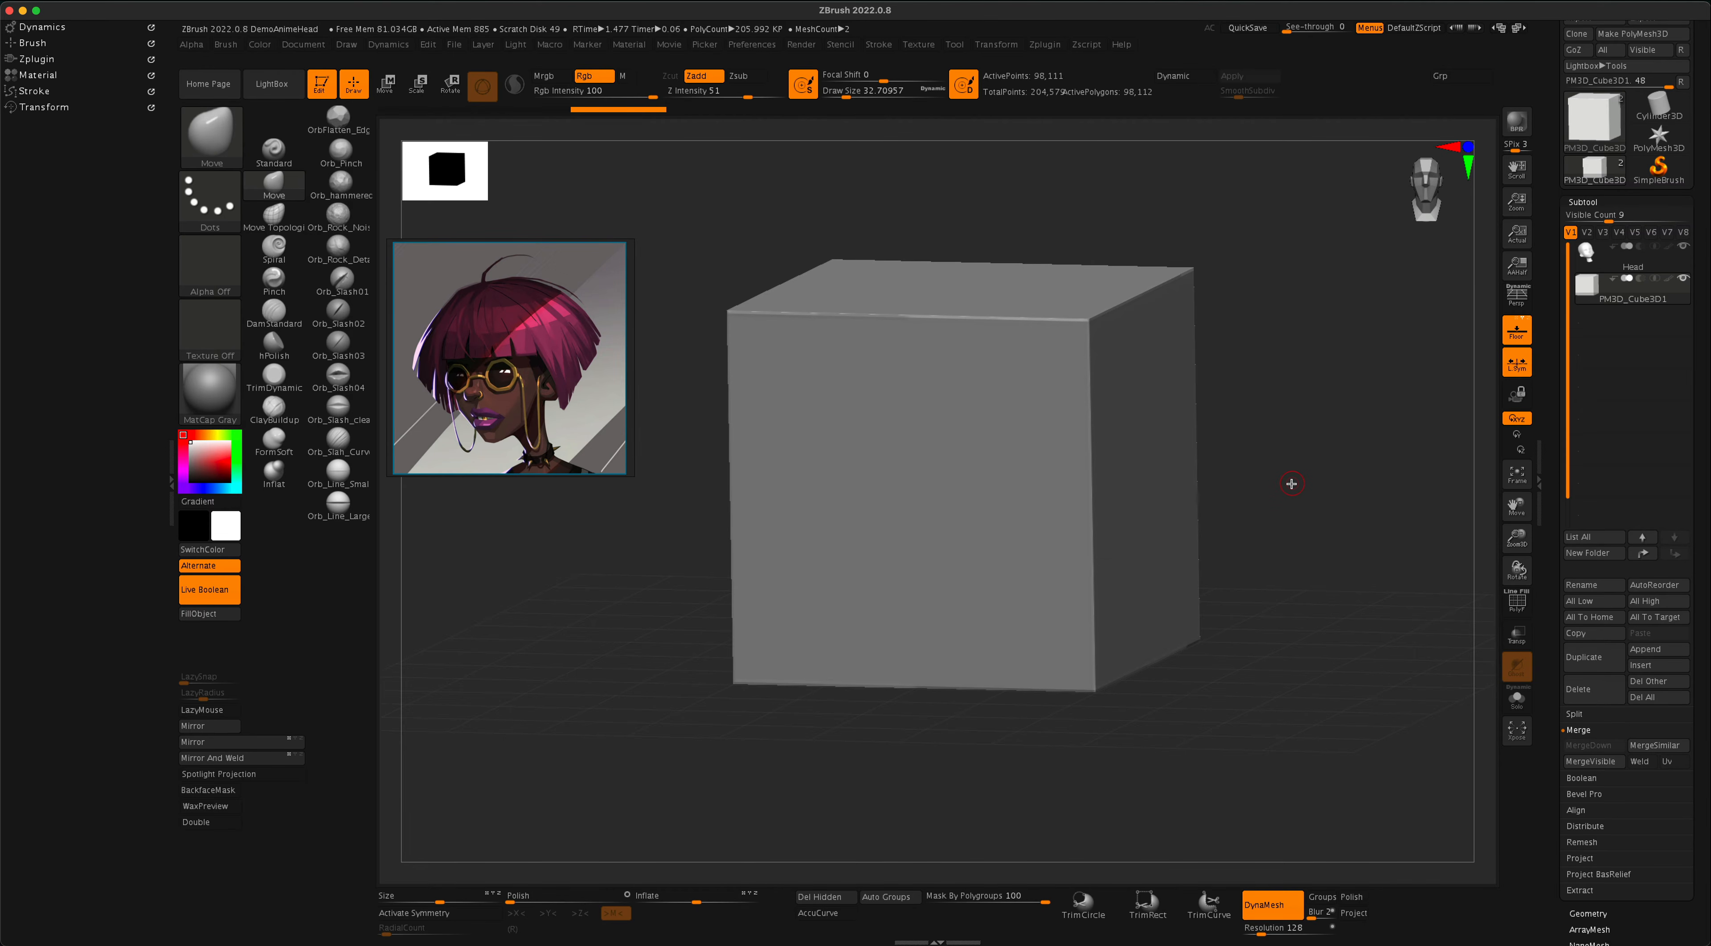
{"action": "mouse_move", "coordinate": [1291, 484]}
{"action": "left_mouse_down"}
{"action": "mouse_move", "coordinate": [1321, 484]}
{"action": "mouse_move", "coordinate": [1275, 489]}
{"action": "mouse_move", "coordinate": [1299, 486]}
{"action": "left_mouse_up"}
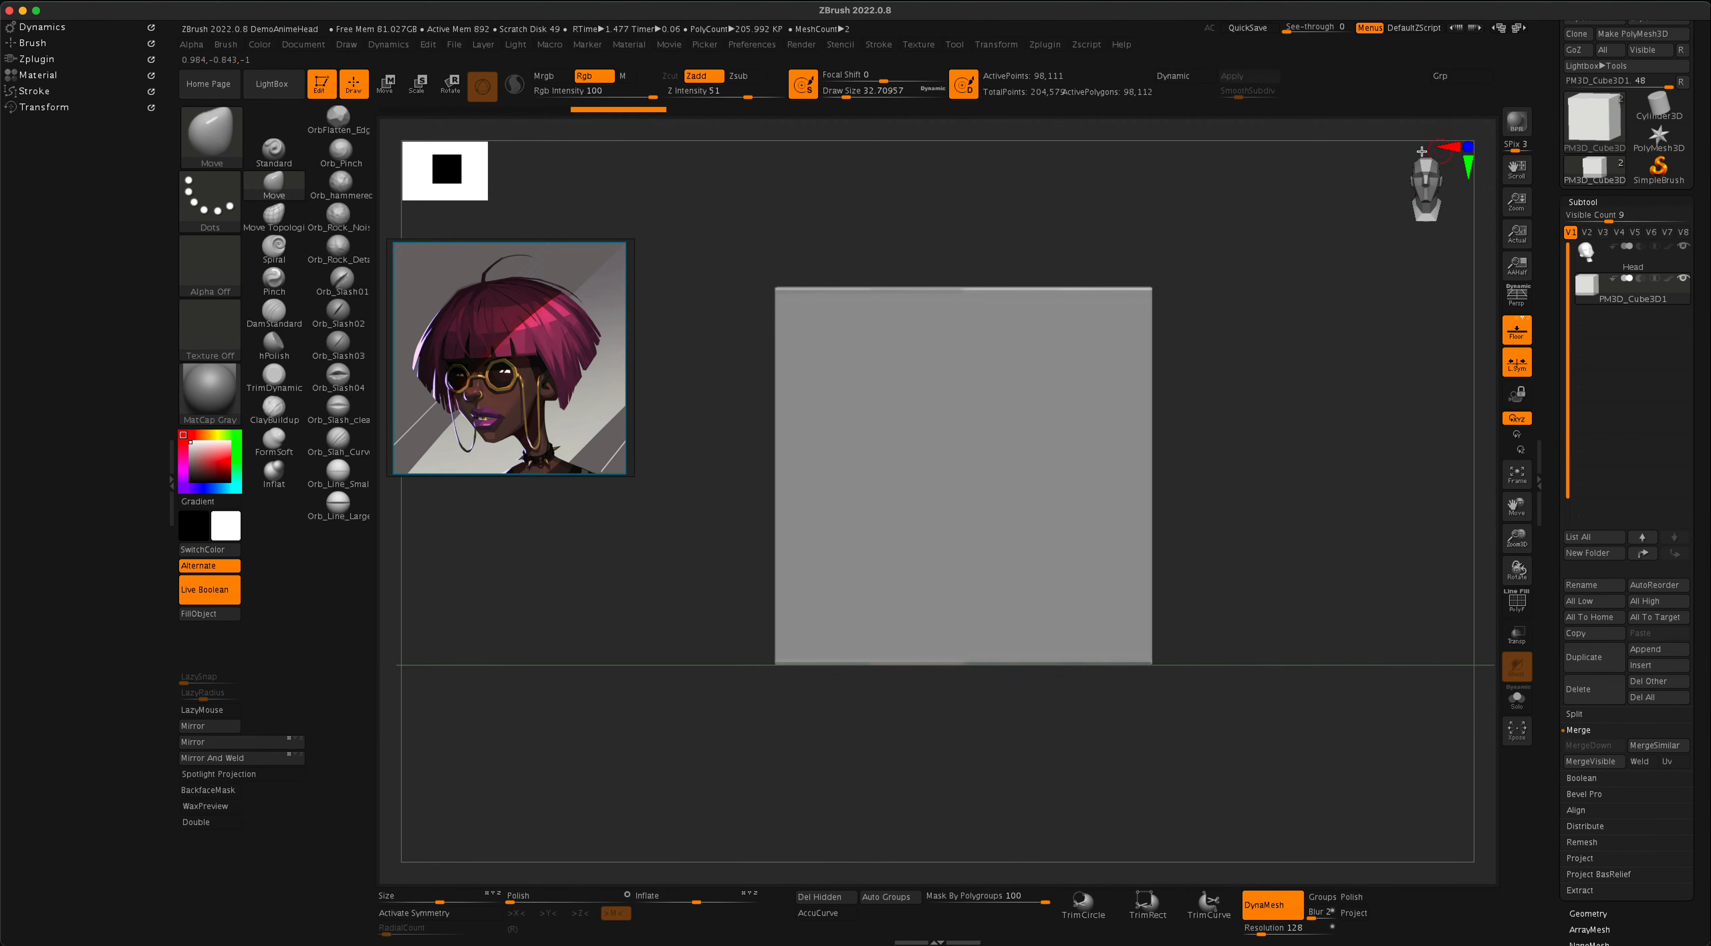
{"action": "left_click", "coordinate": [385, 82]}
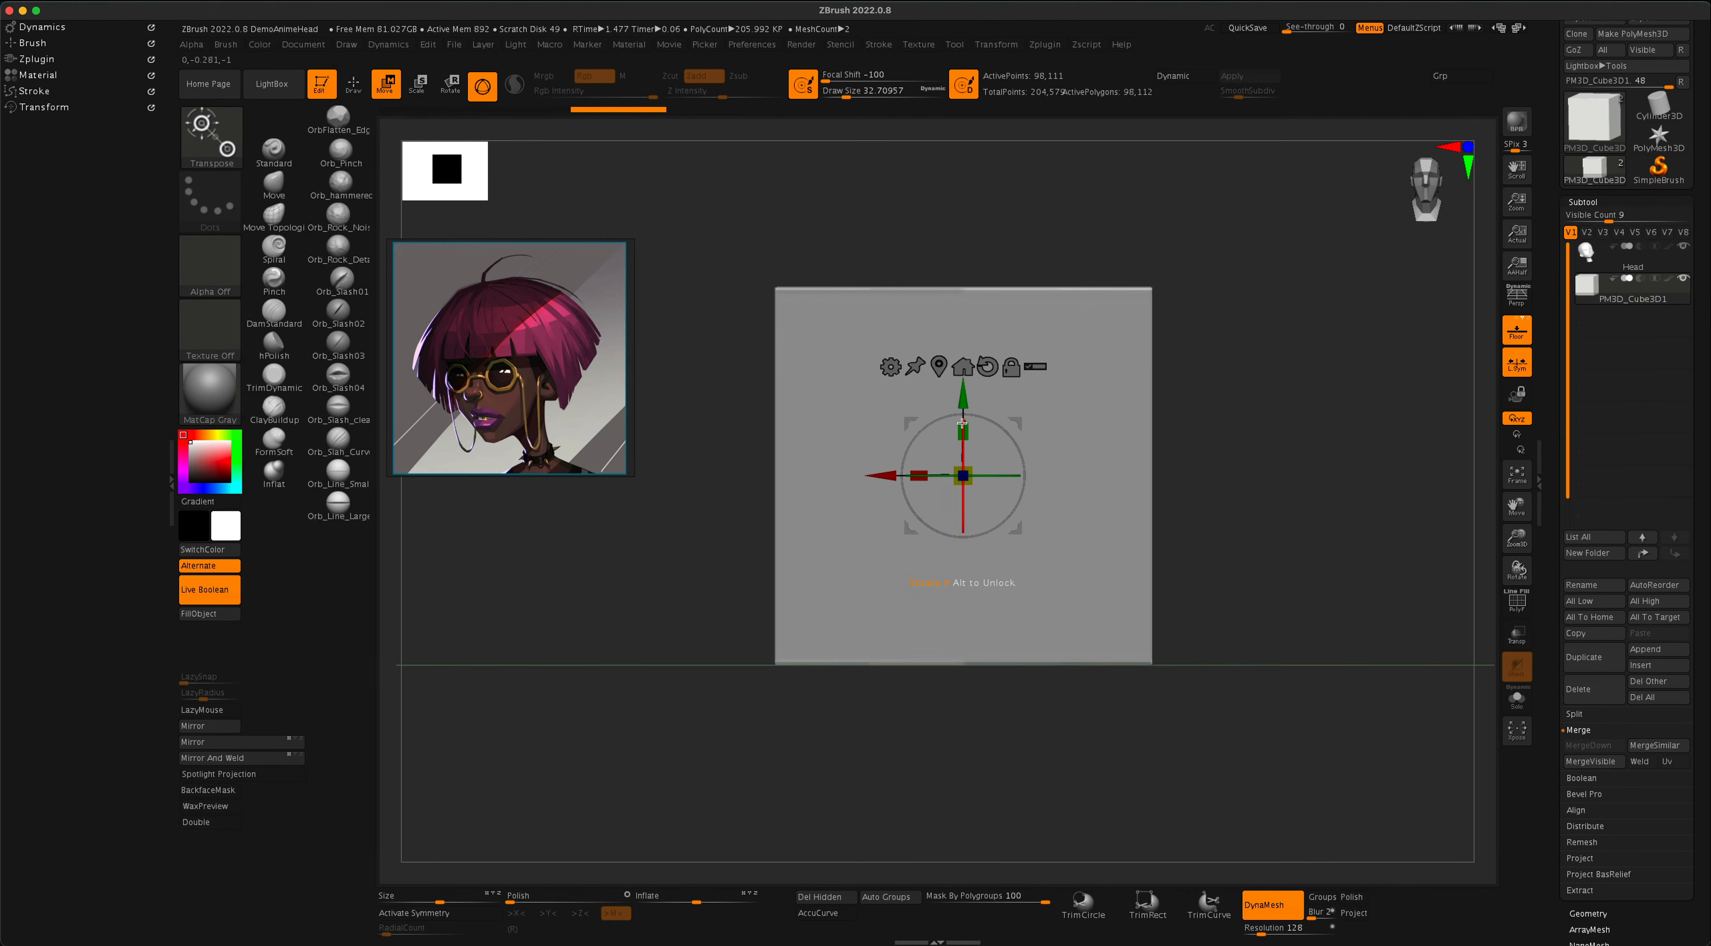
{"action": "left_click_drag", "start_coordinate": [963, 433], "coordinate": [968, 569]}
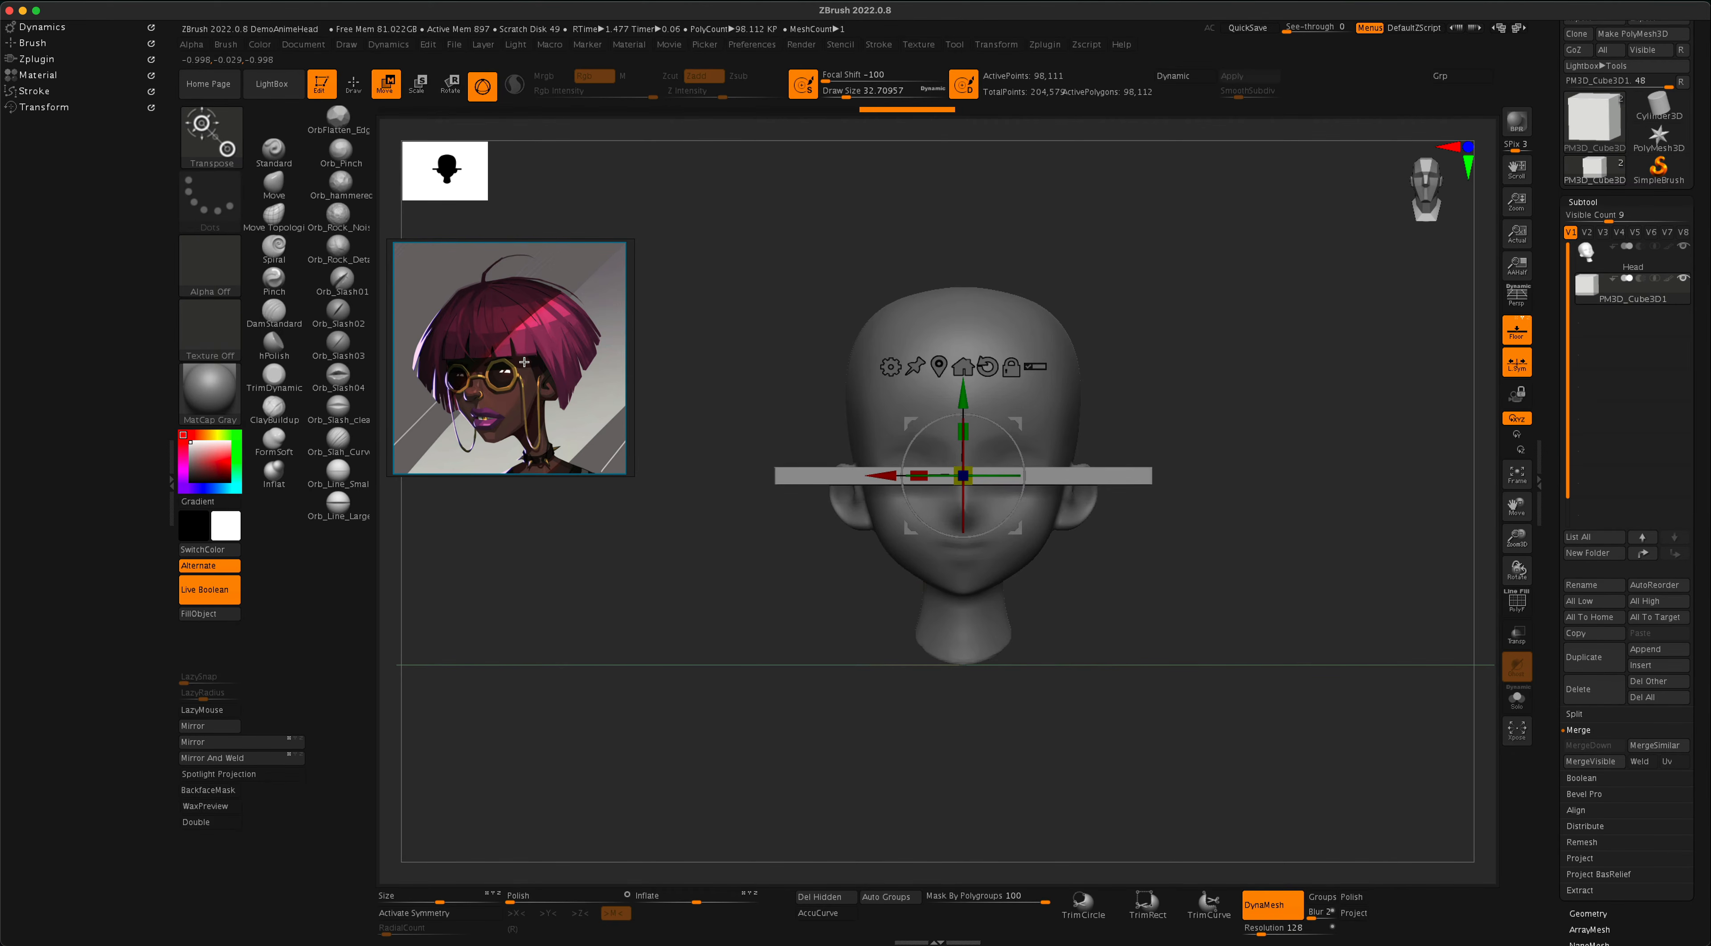
Thin the slab further to about 0.57 of its thickness and raise it to the top of the head.
{"action": "scroll", "coordinate": [524, 358], "scroll_direction": "up", "scroll_amount": 4}
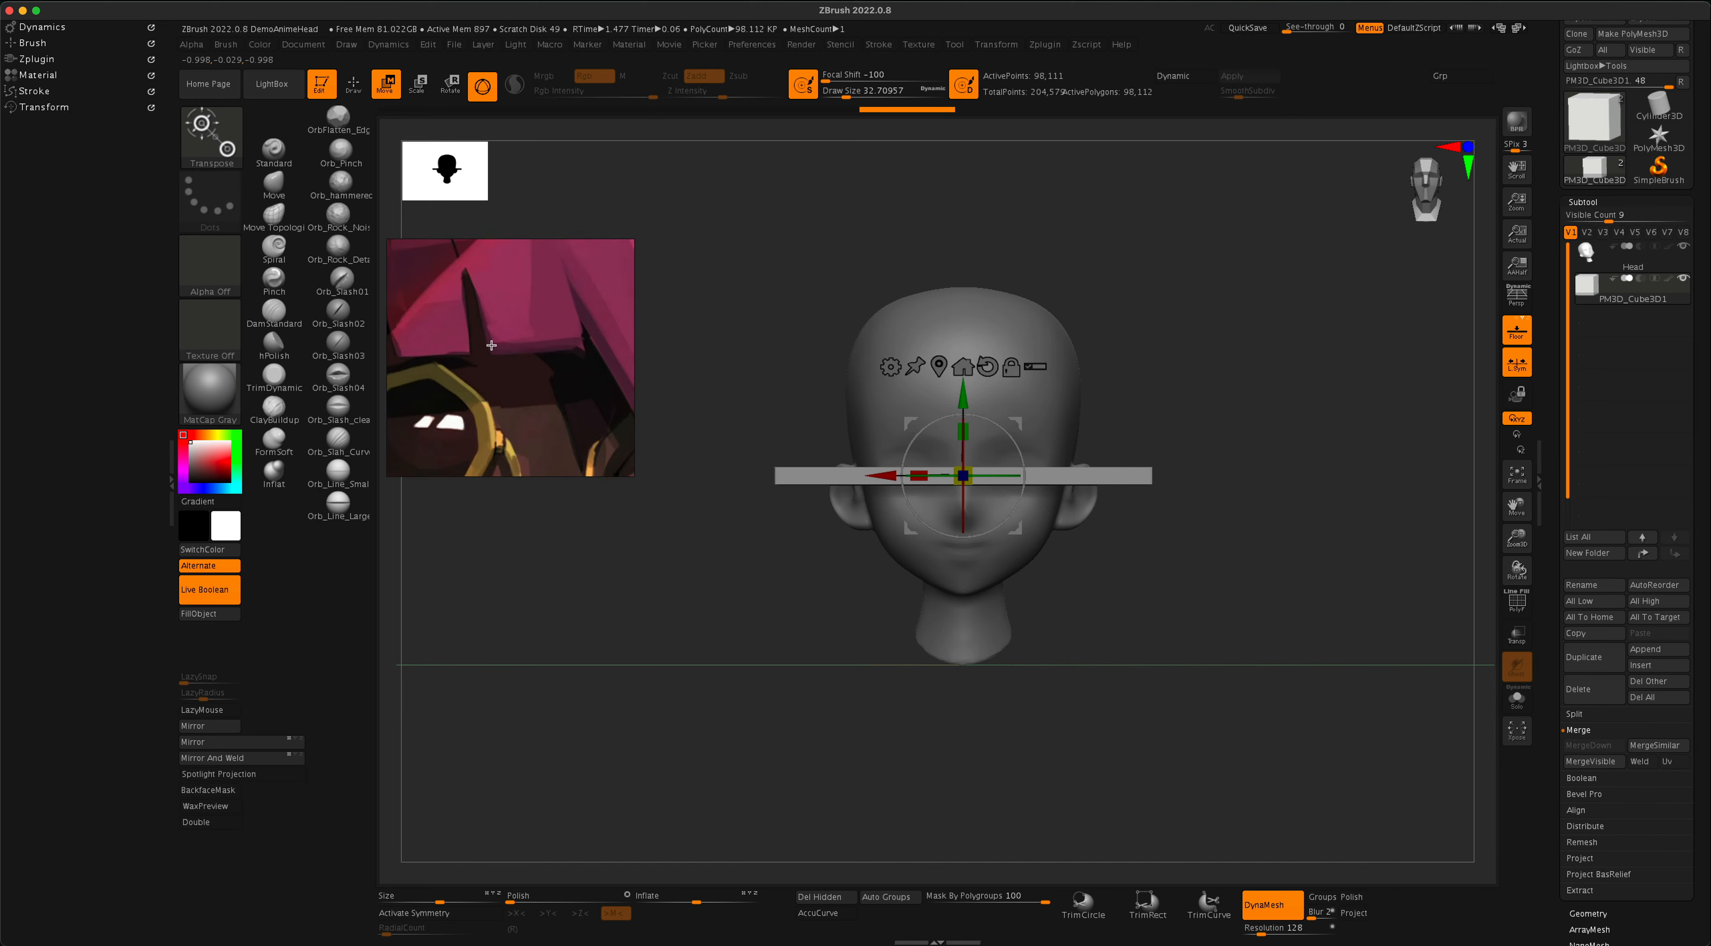
{"action": "scroll", "coordinate": [500, 353], "scroll_direction": "up", "scroll_amount": 2}
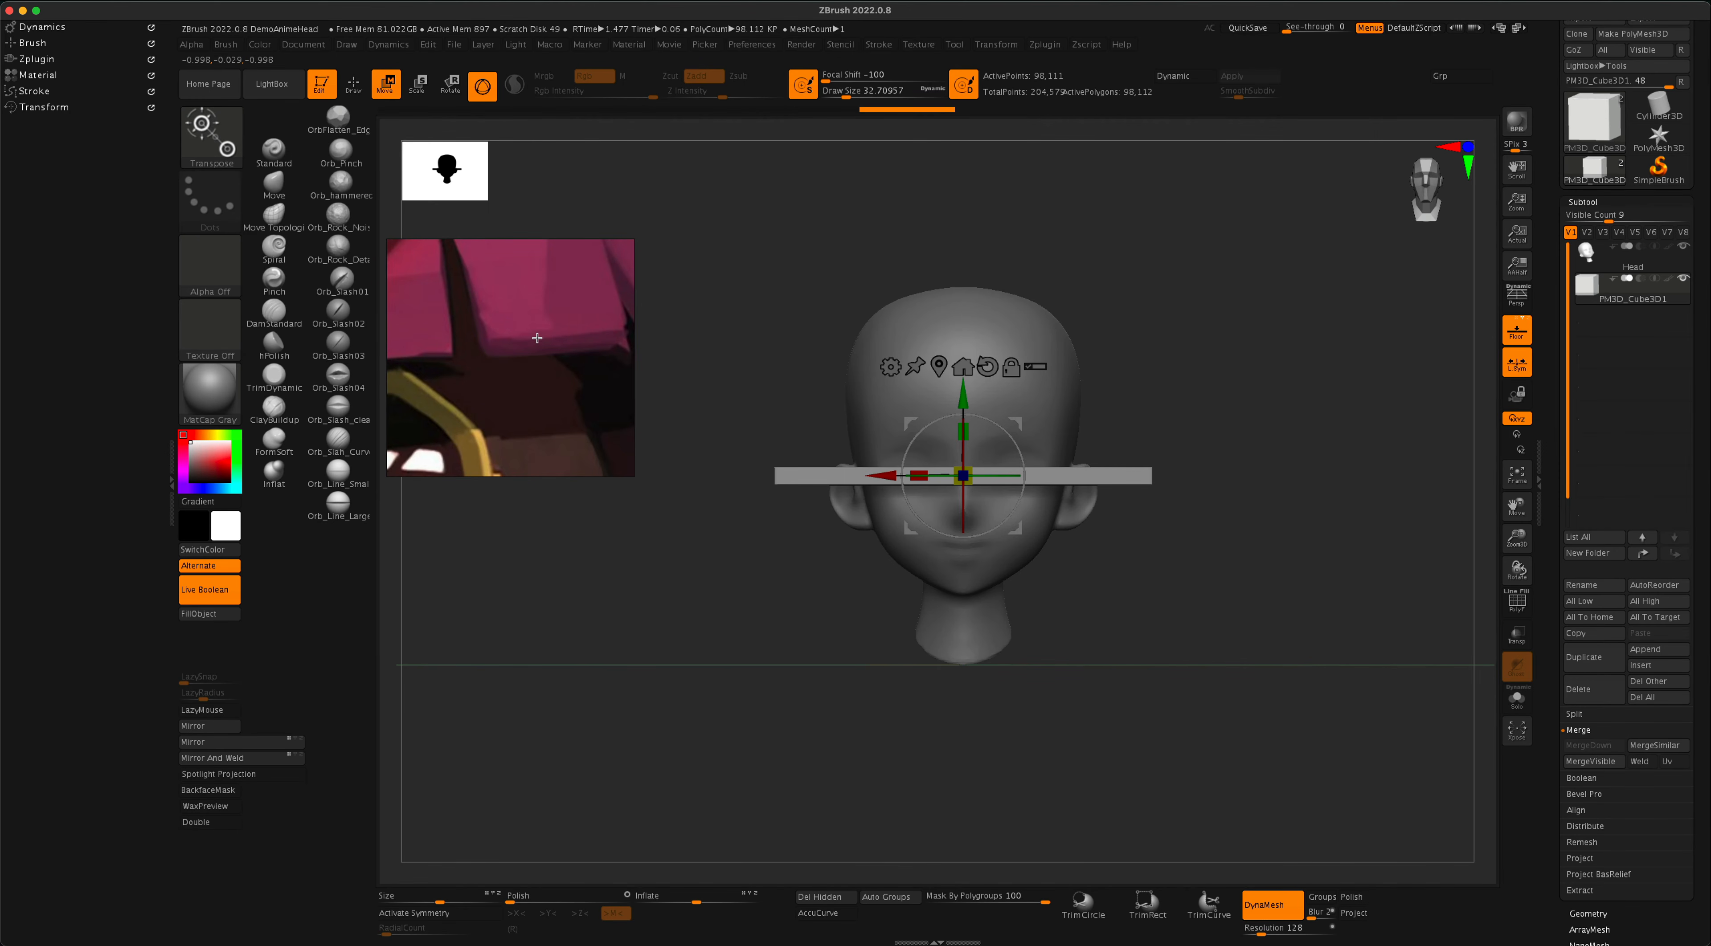
{"action": "scroll", "coordinate": [500, 365], "scroll_direction": "down", "scroll_amount": 6}
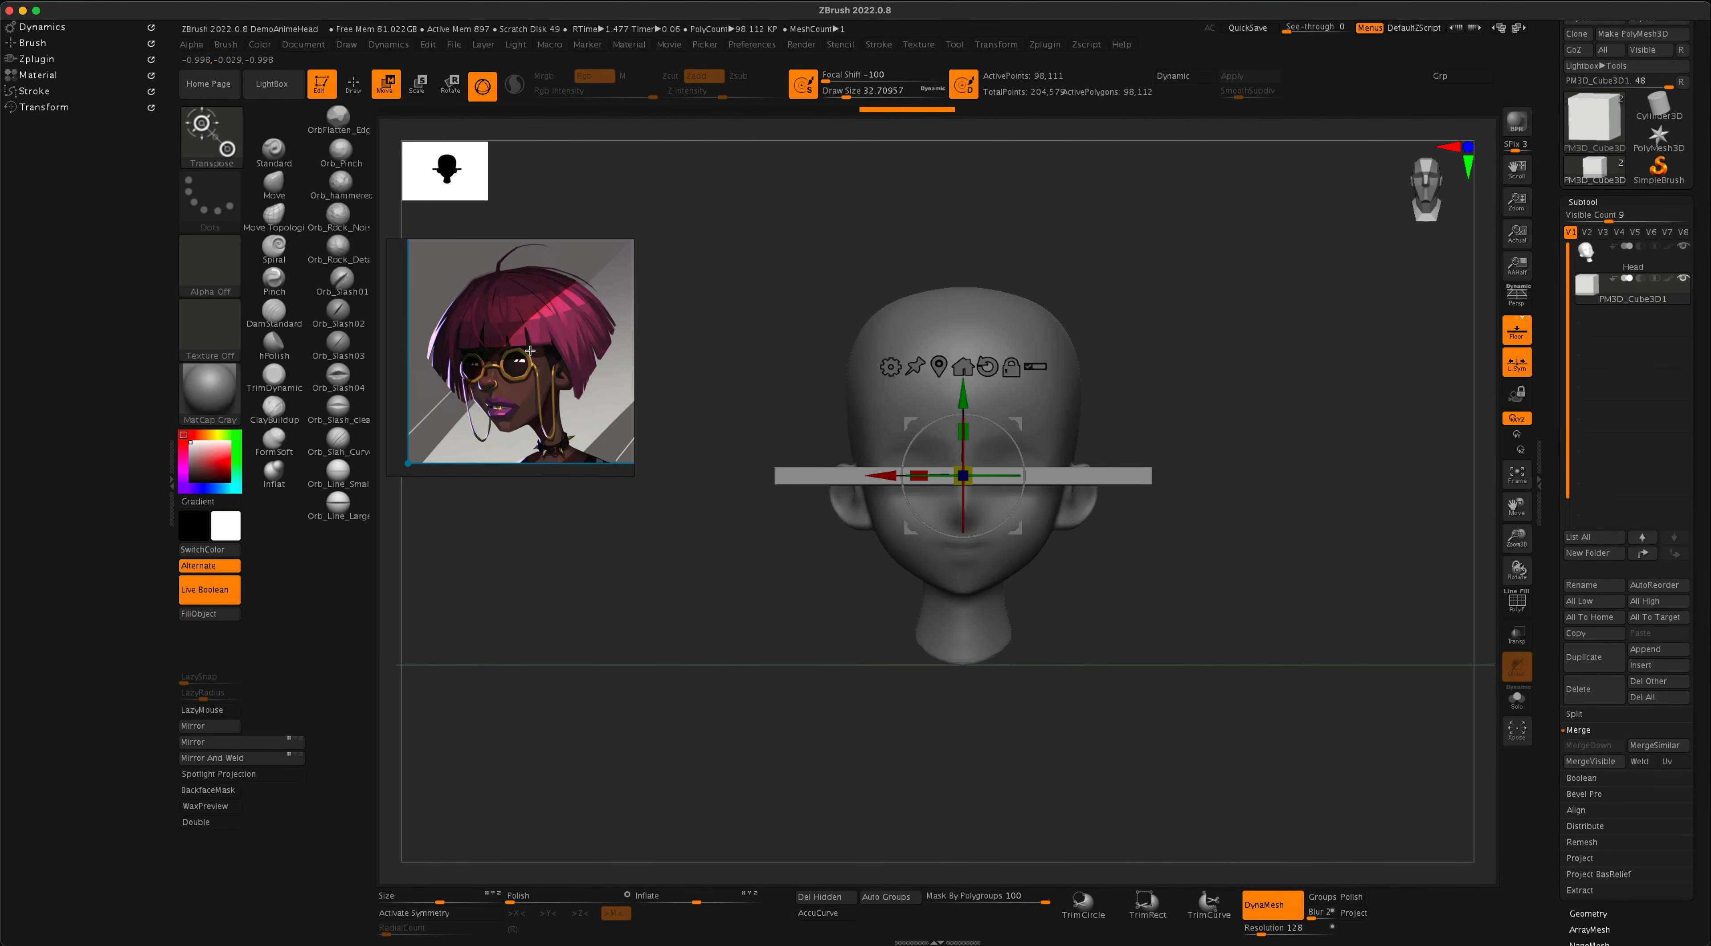
{"action": "scroll", "coordinate": [531, 350], "scroll_direction": "up", "scroll_amount": 3}
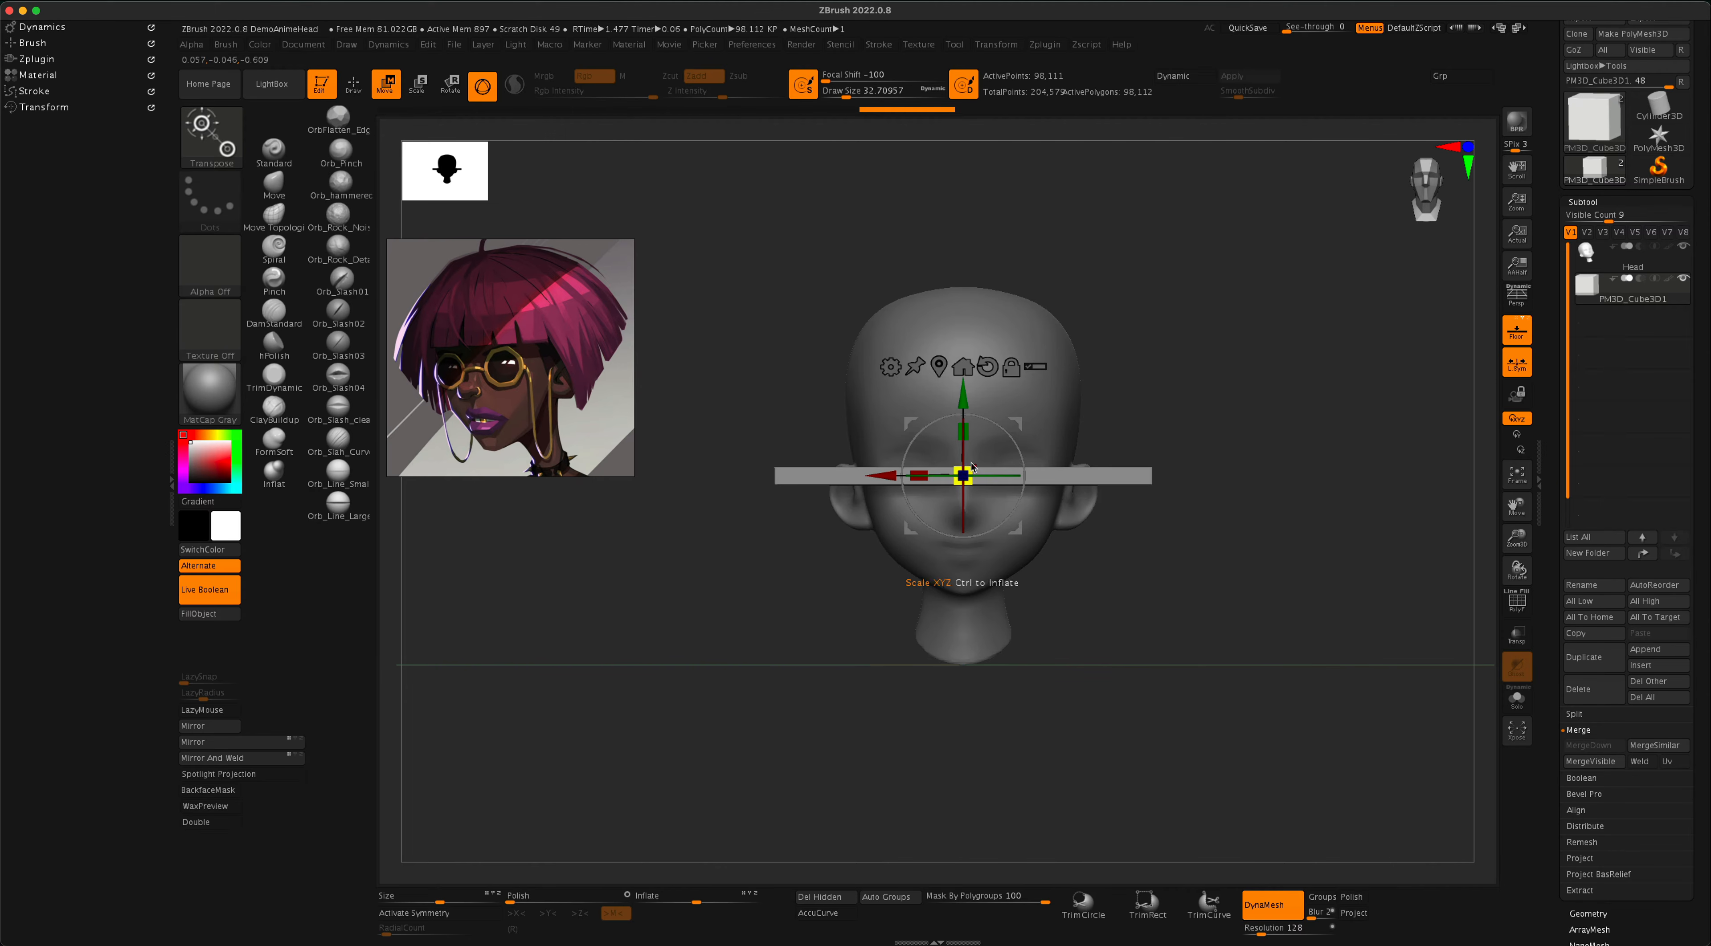
{"action": "left_click_drag", "start_coordinate": [971, 436], "coordinate": [961, 518]}
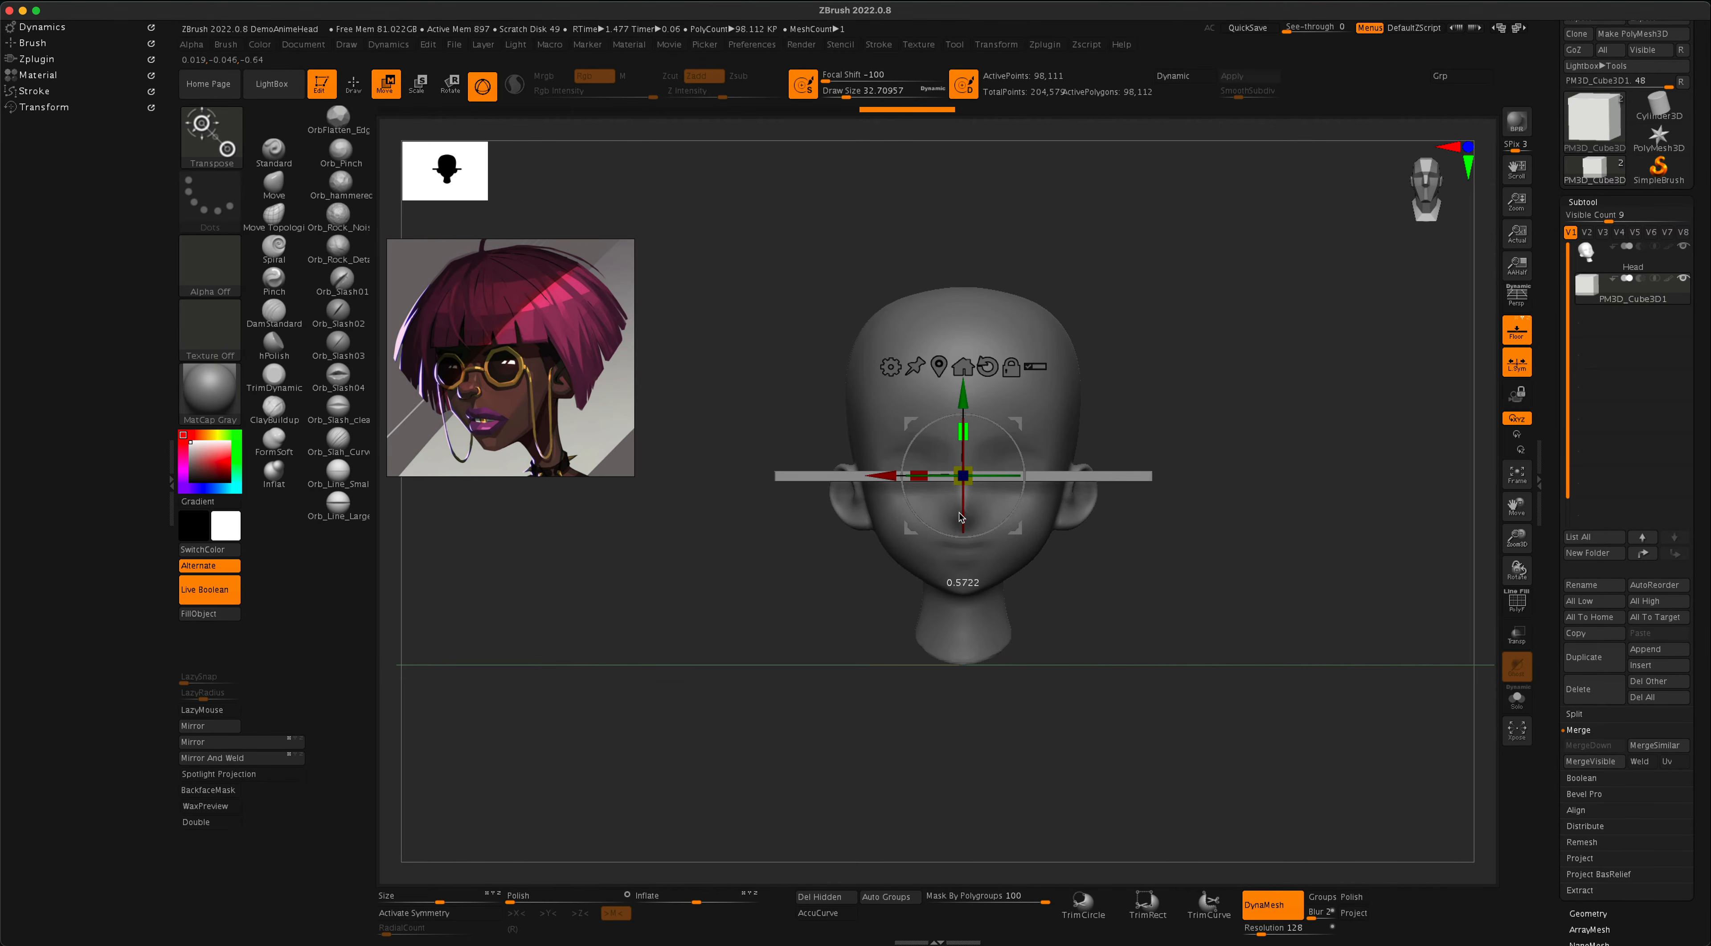
{"action": "left_click_drag", "start_coordinate": [963, 392], "coordinate": [963, 200]}
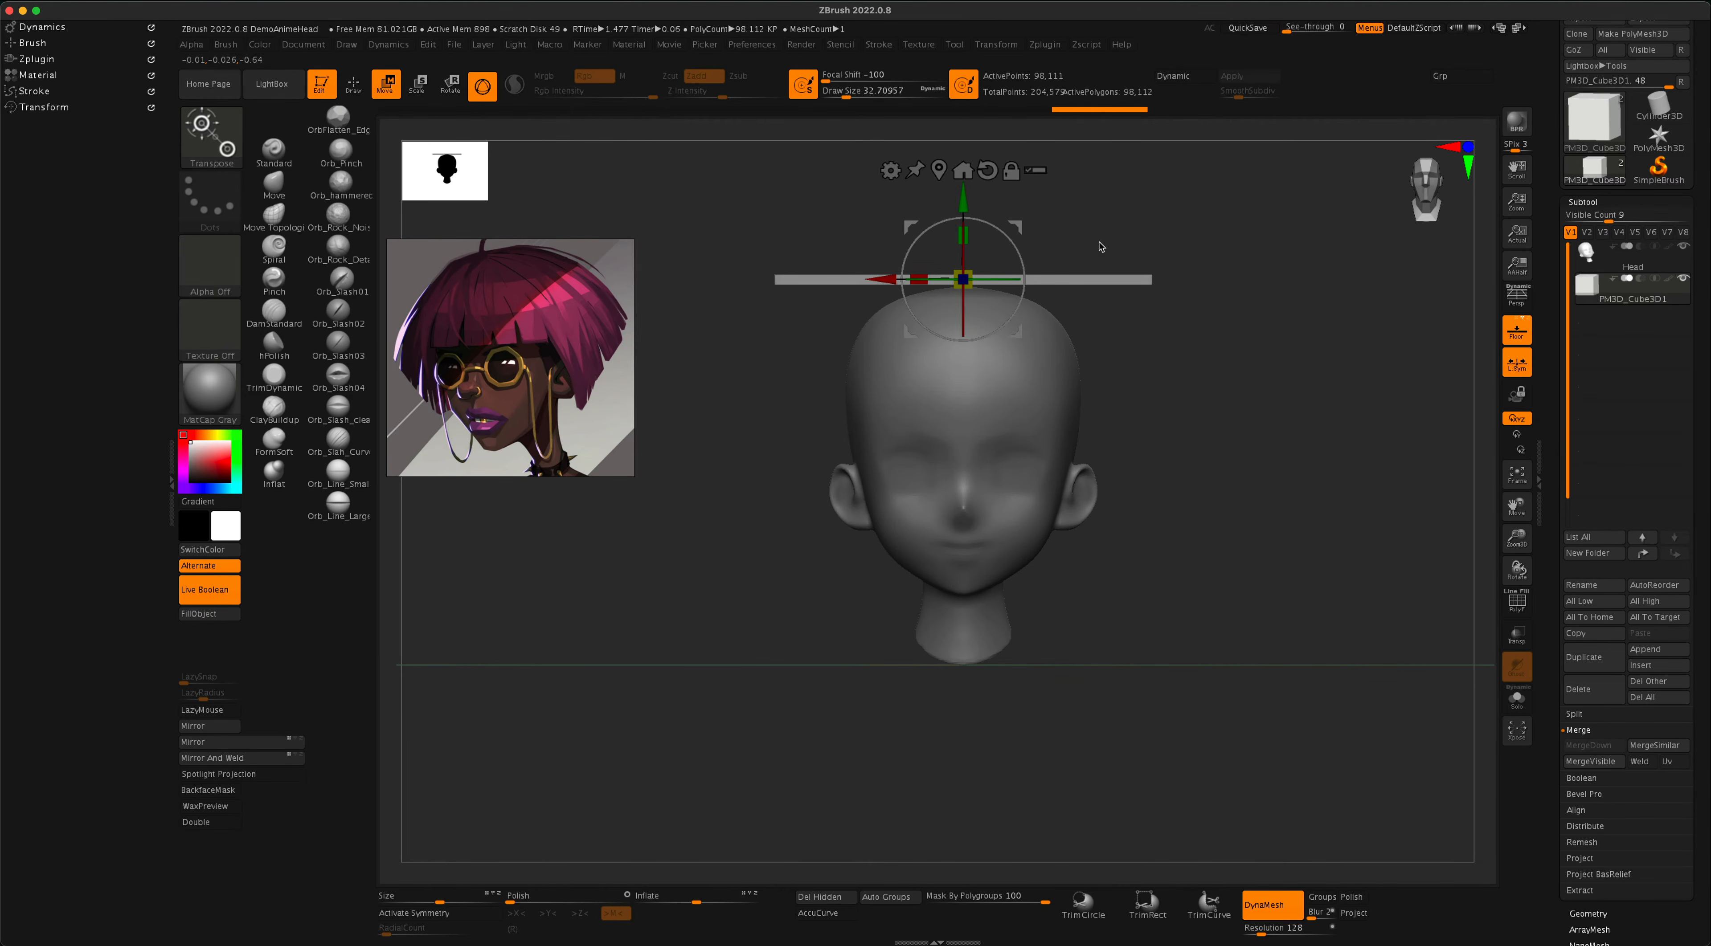
Scale the slab across its width to about a quarter, leaving a strip running front to back over the head.
{"action": "left_click_drag", "start_coordinate": [1223, 266], "coordinate": [1265, 452]}
{"action": "left_click_drag", "start_coordinate": [1276, 379], "coordinate": [1260, 542], "text": "alt"}
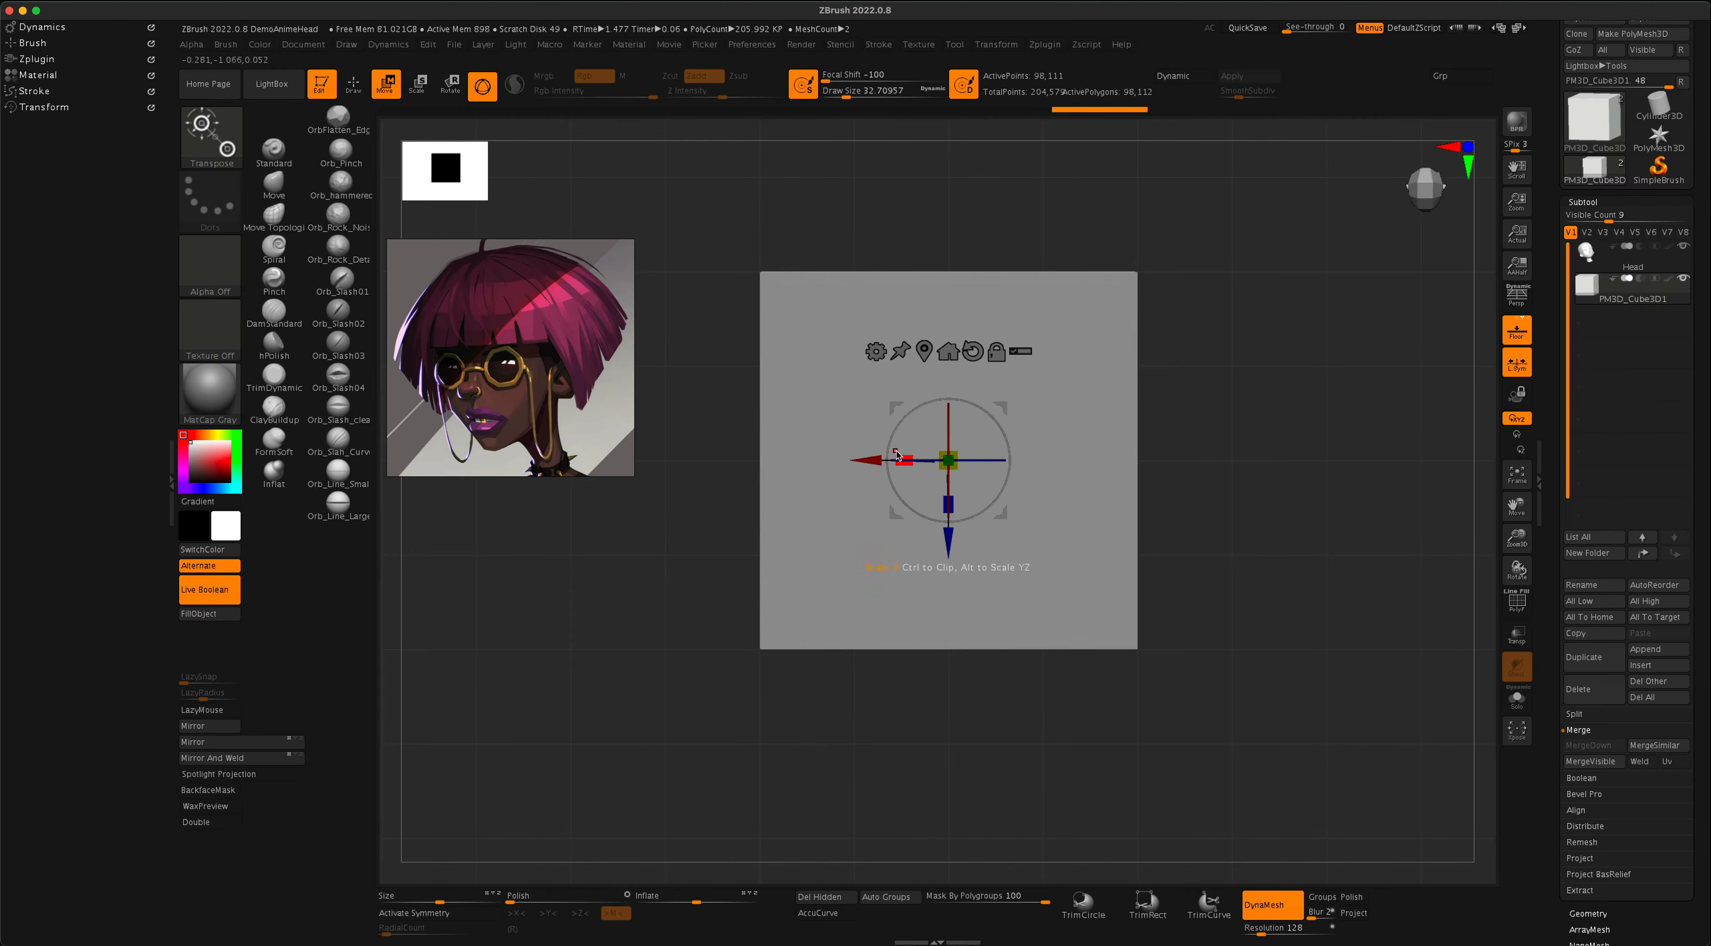
{"action": "left_click_drag", "start_coordinate": [896, 455], "coordinate": [1042, 460]}
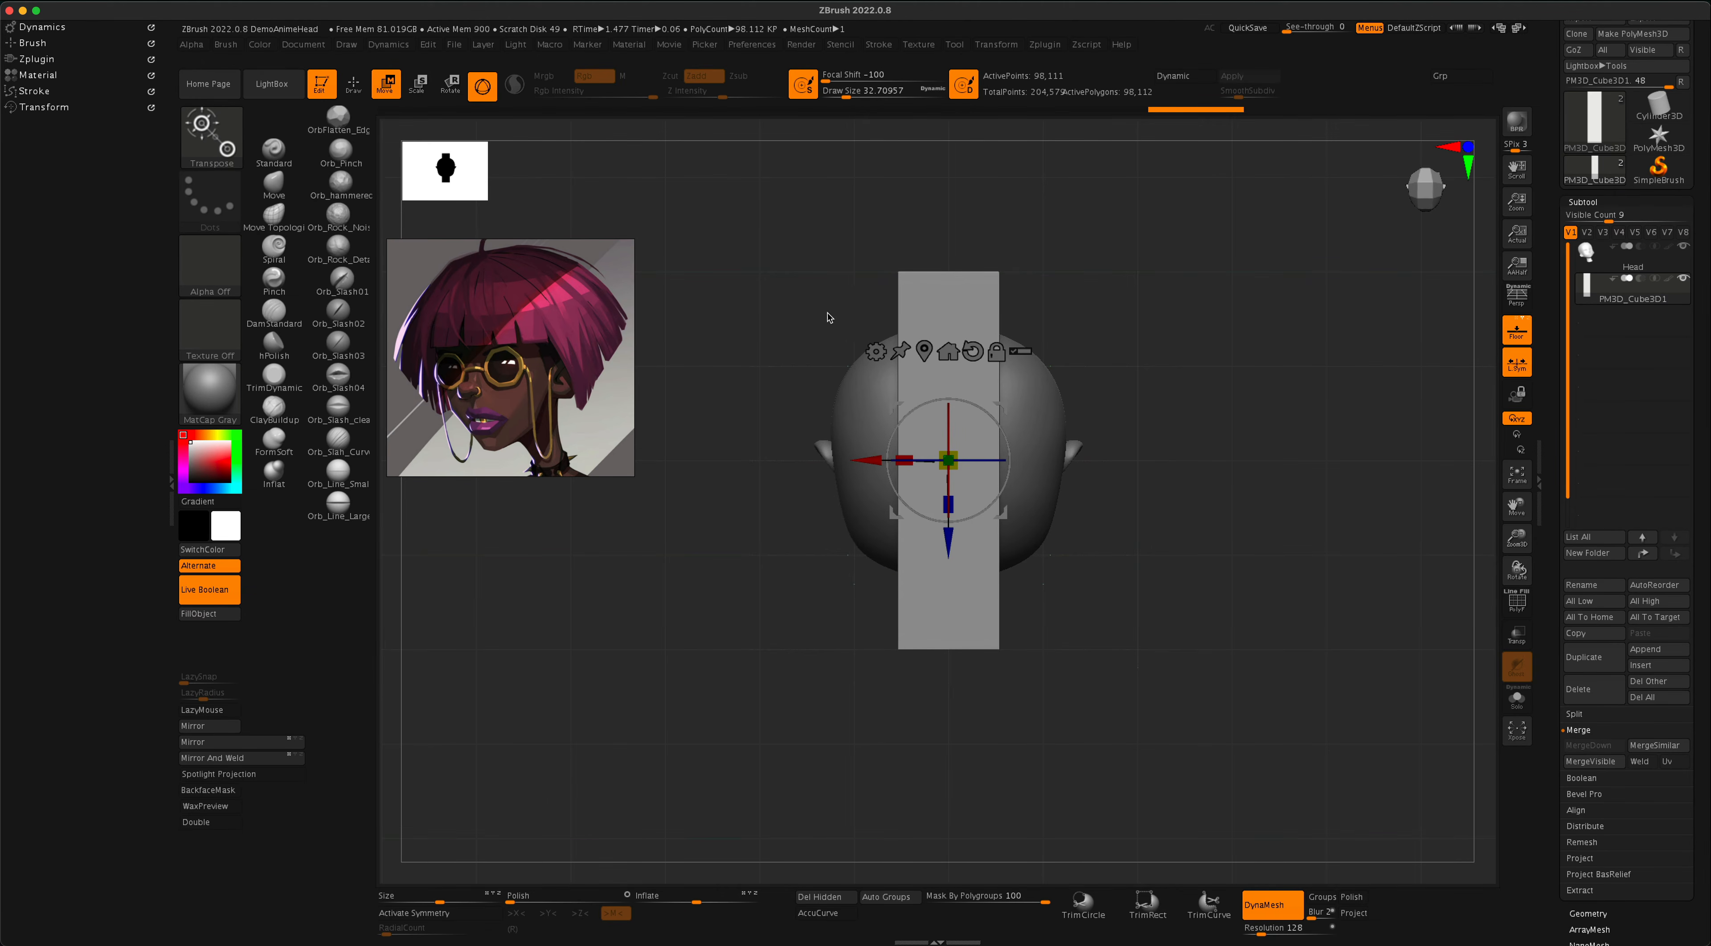
Choose the KnifeCurve brush for cutting and activate symmetry across the X axis.
{"action": "key", "text": "ctrl+shift"}
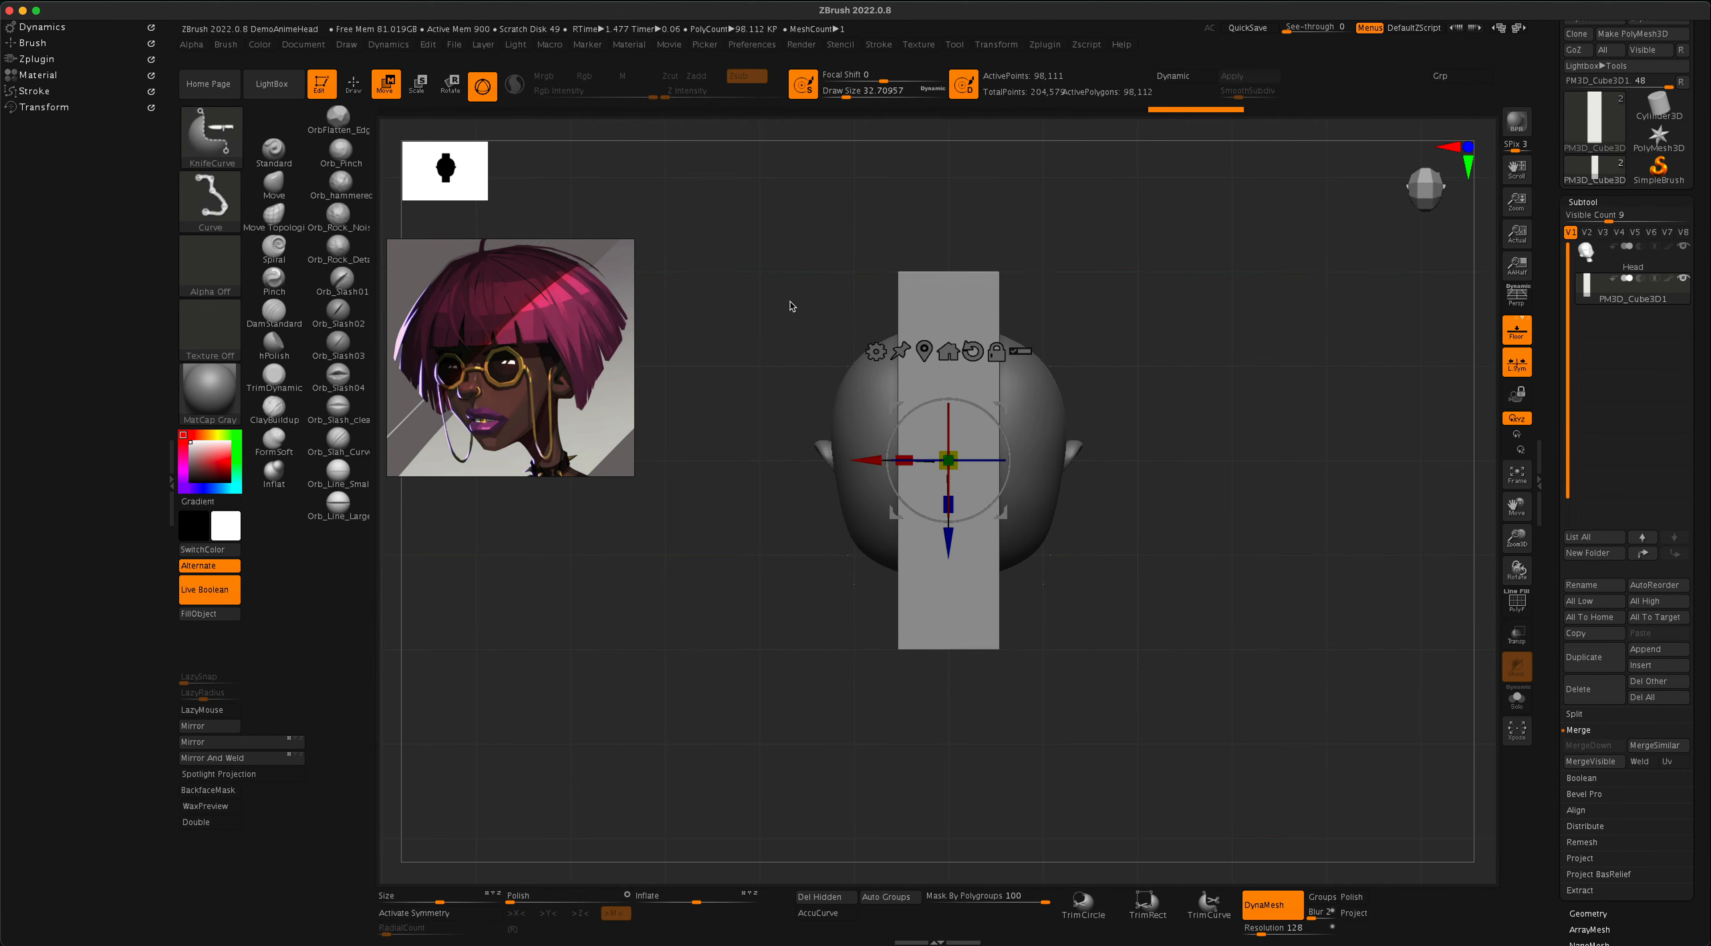
{"action": "left_click", "coordinate": [216, 131]}
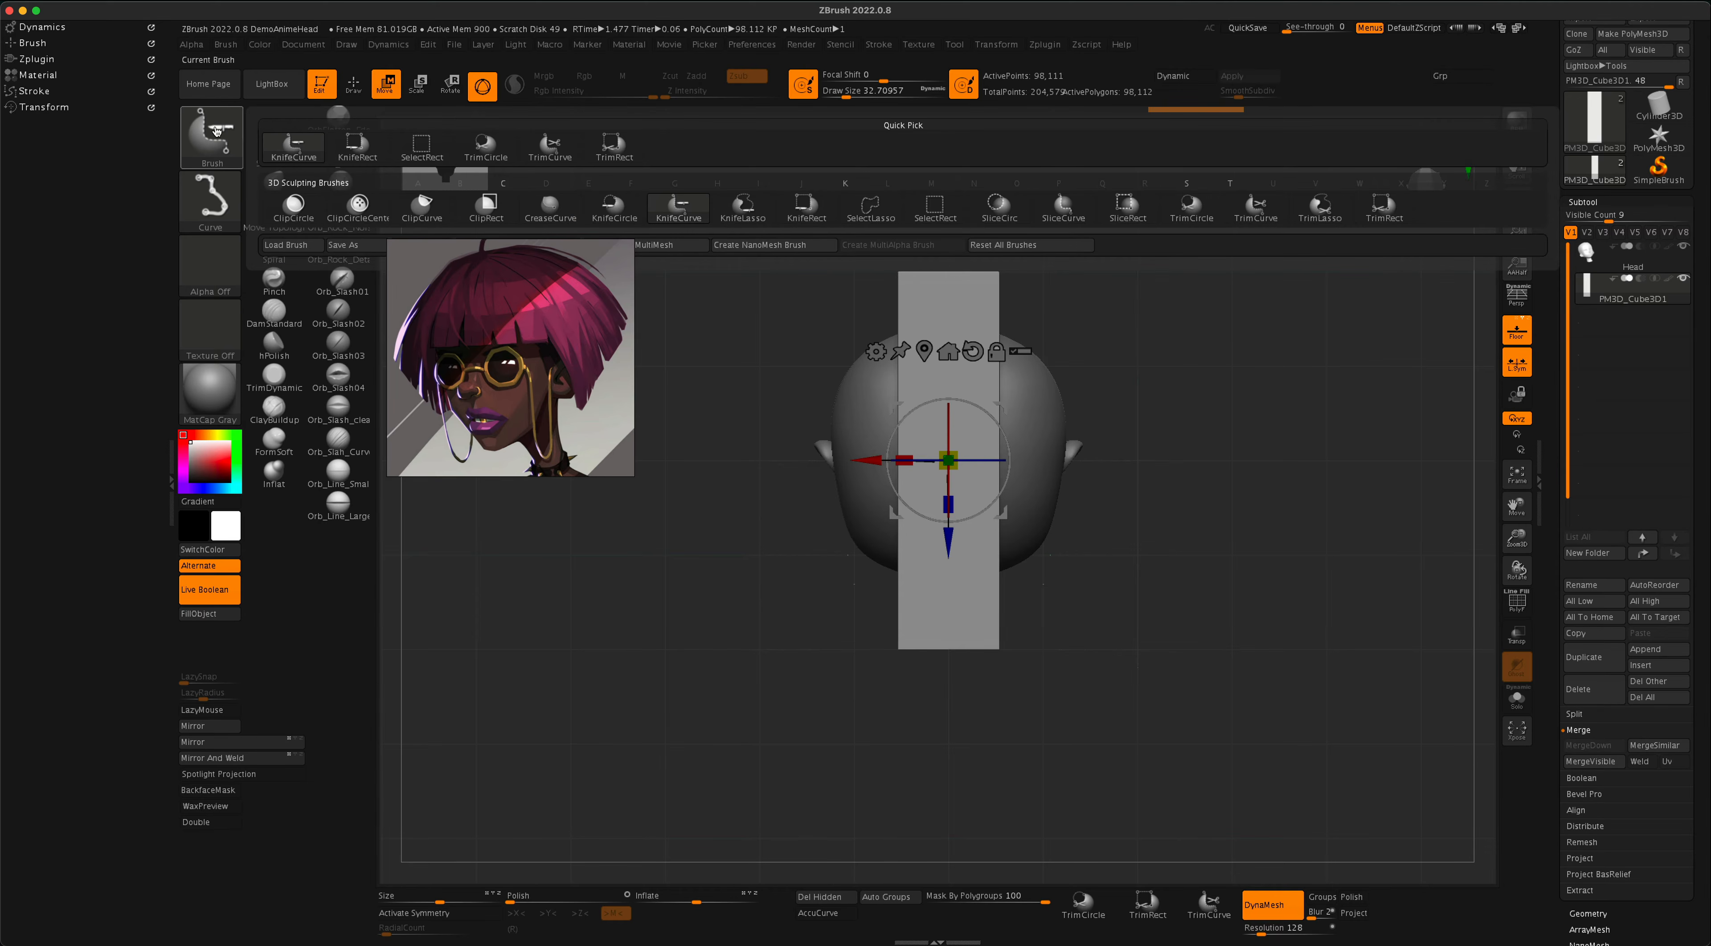
{"action": "mouse_move", "coordinate": [677, 206]}
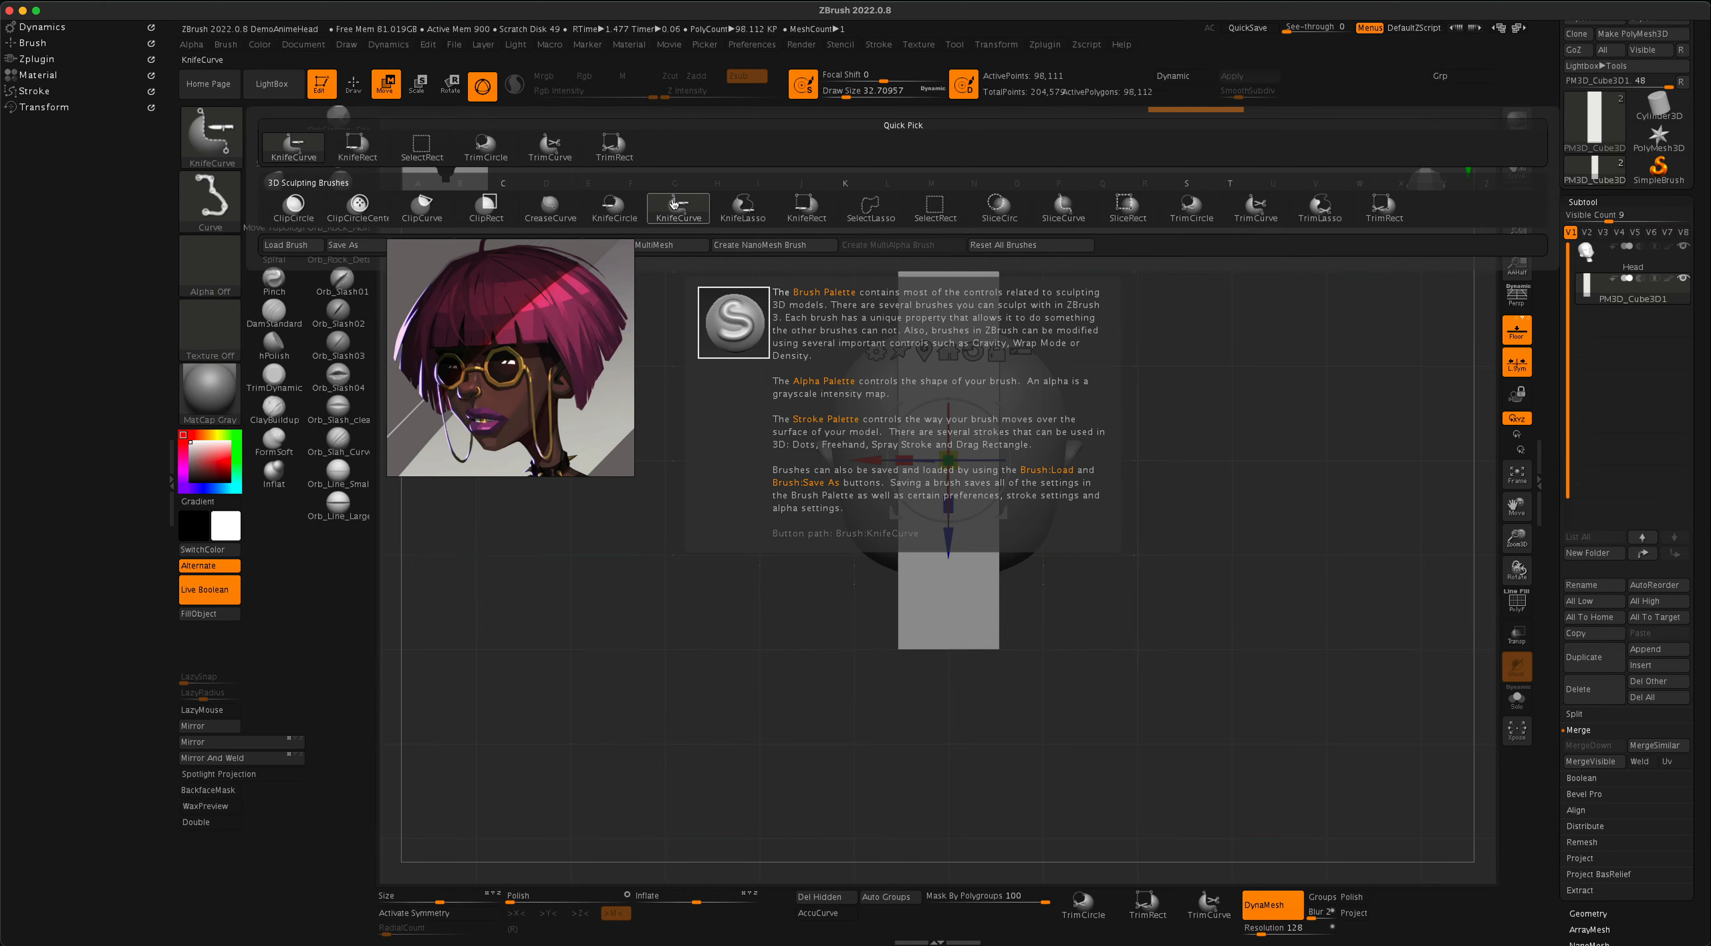
{"action": "left_click", "coordinate": [679, 208]}
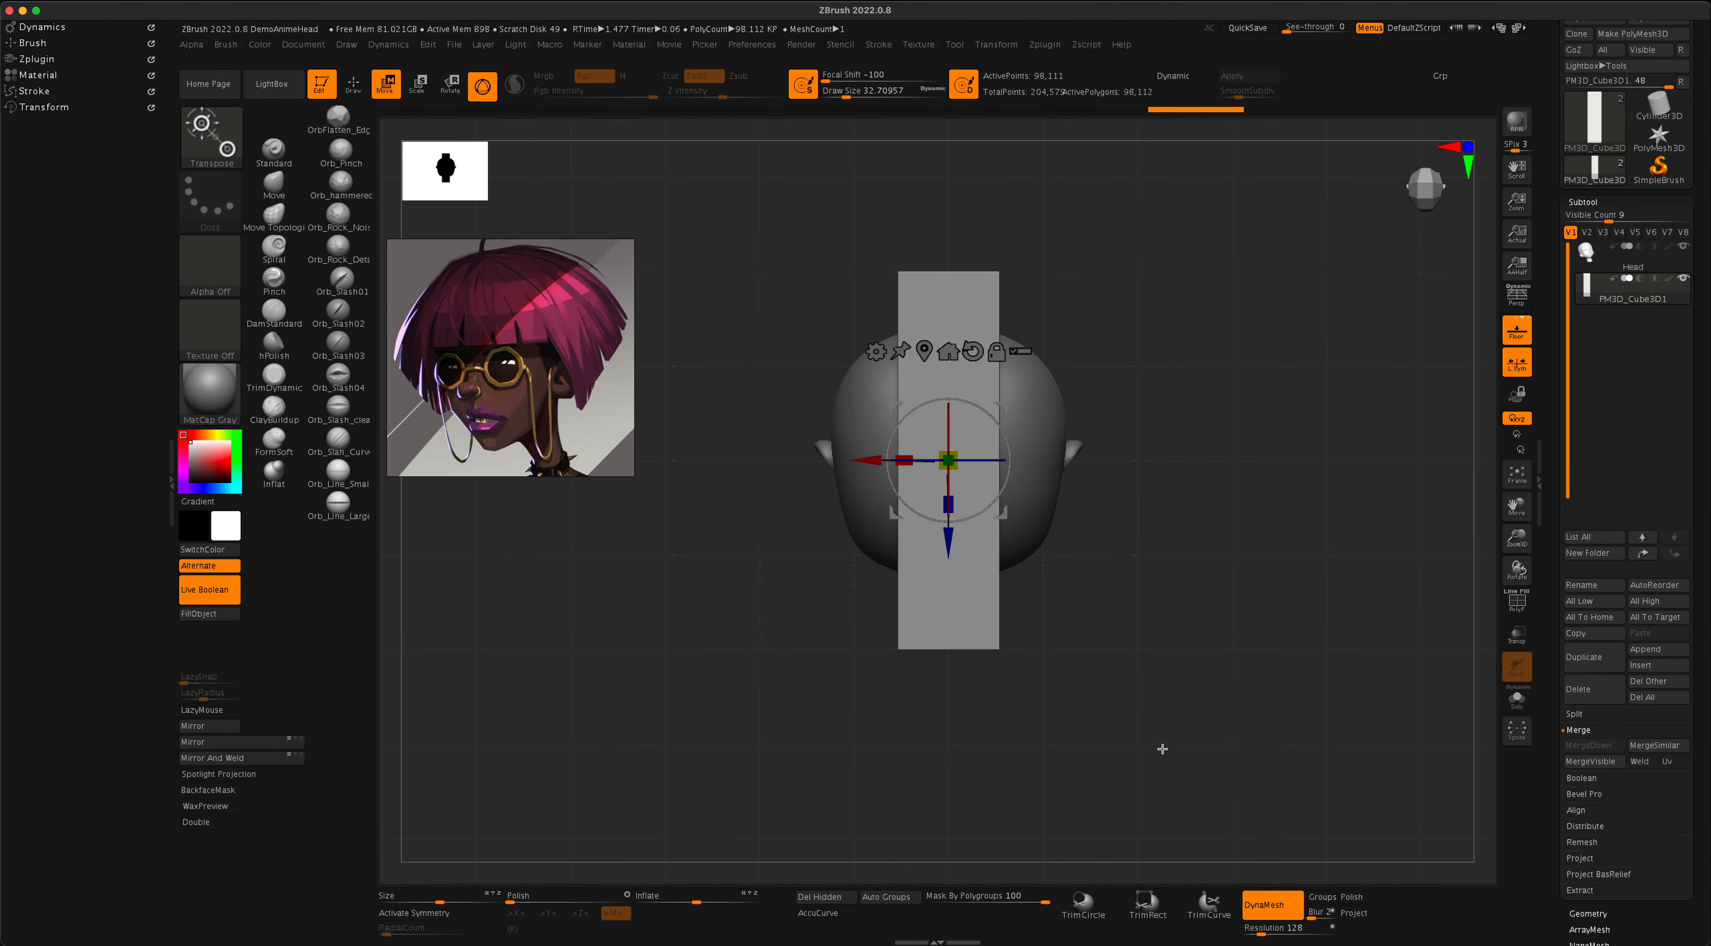
{"action": "key", "text": "x"}
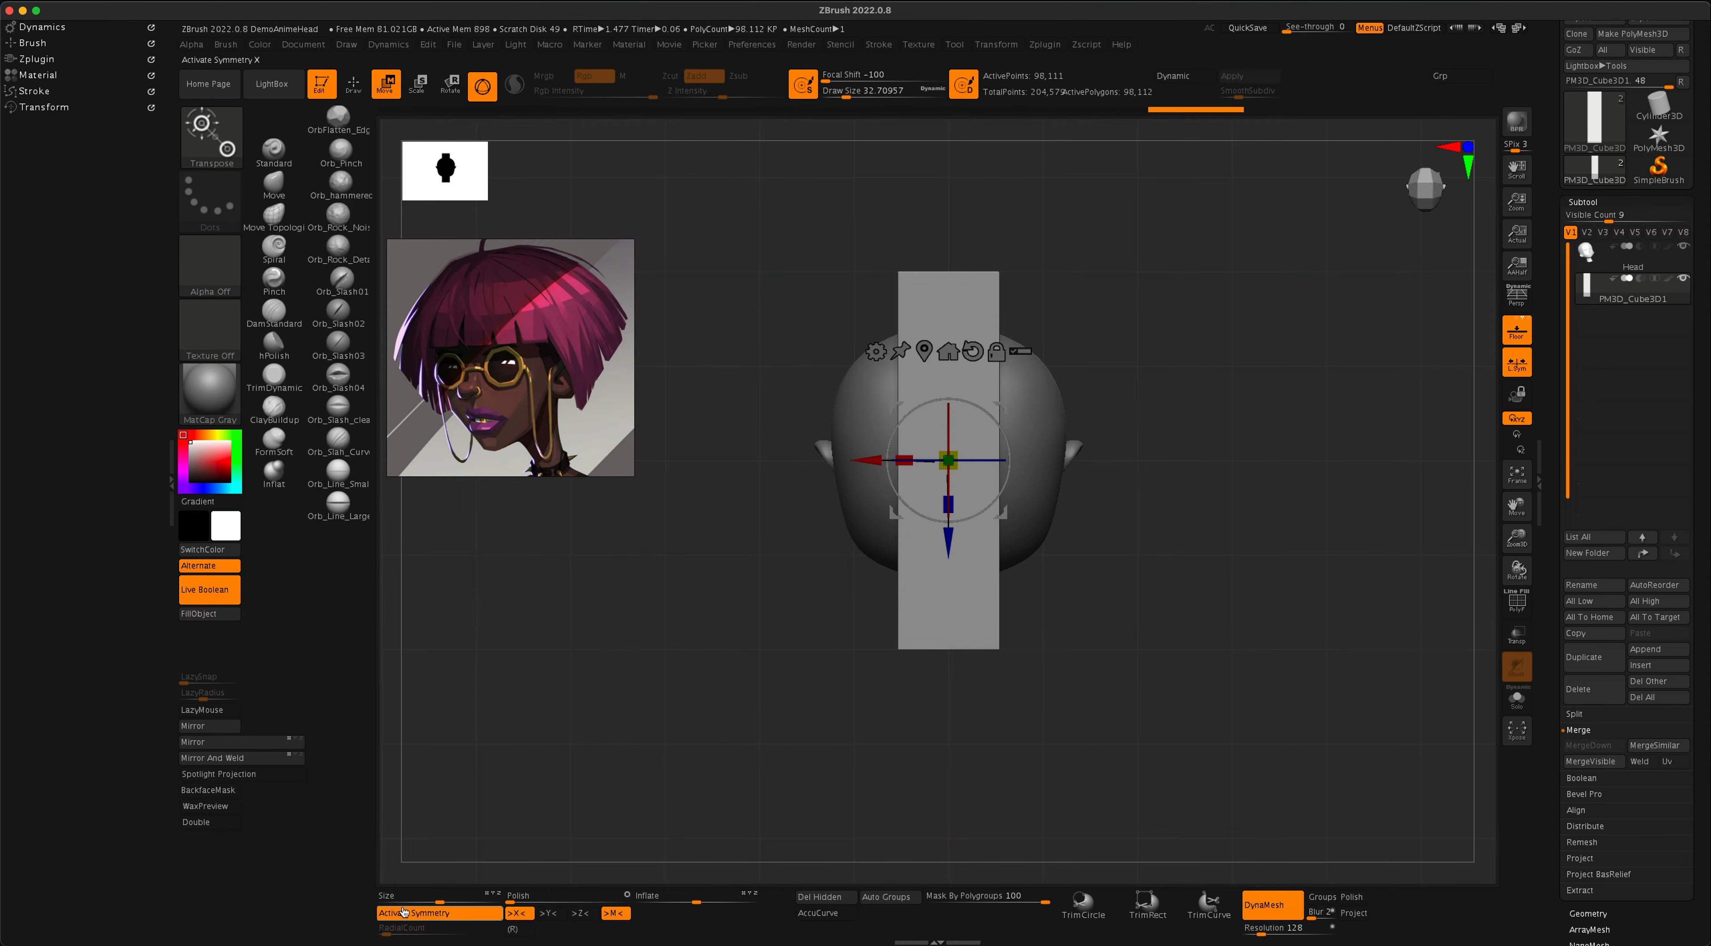
Cut both long sides of the strip with a slanted KnifeCurve line so it tapers toward the back of the head.
{"action": "left_click", "coordinate": [351, 87]}
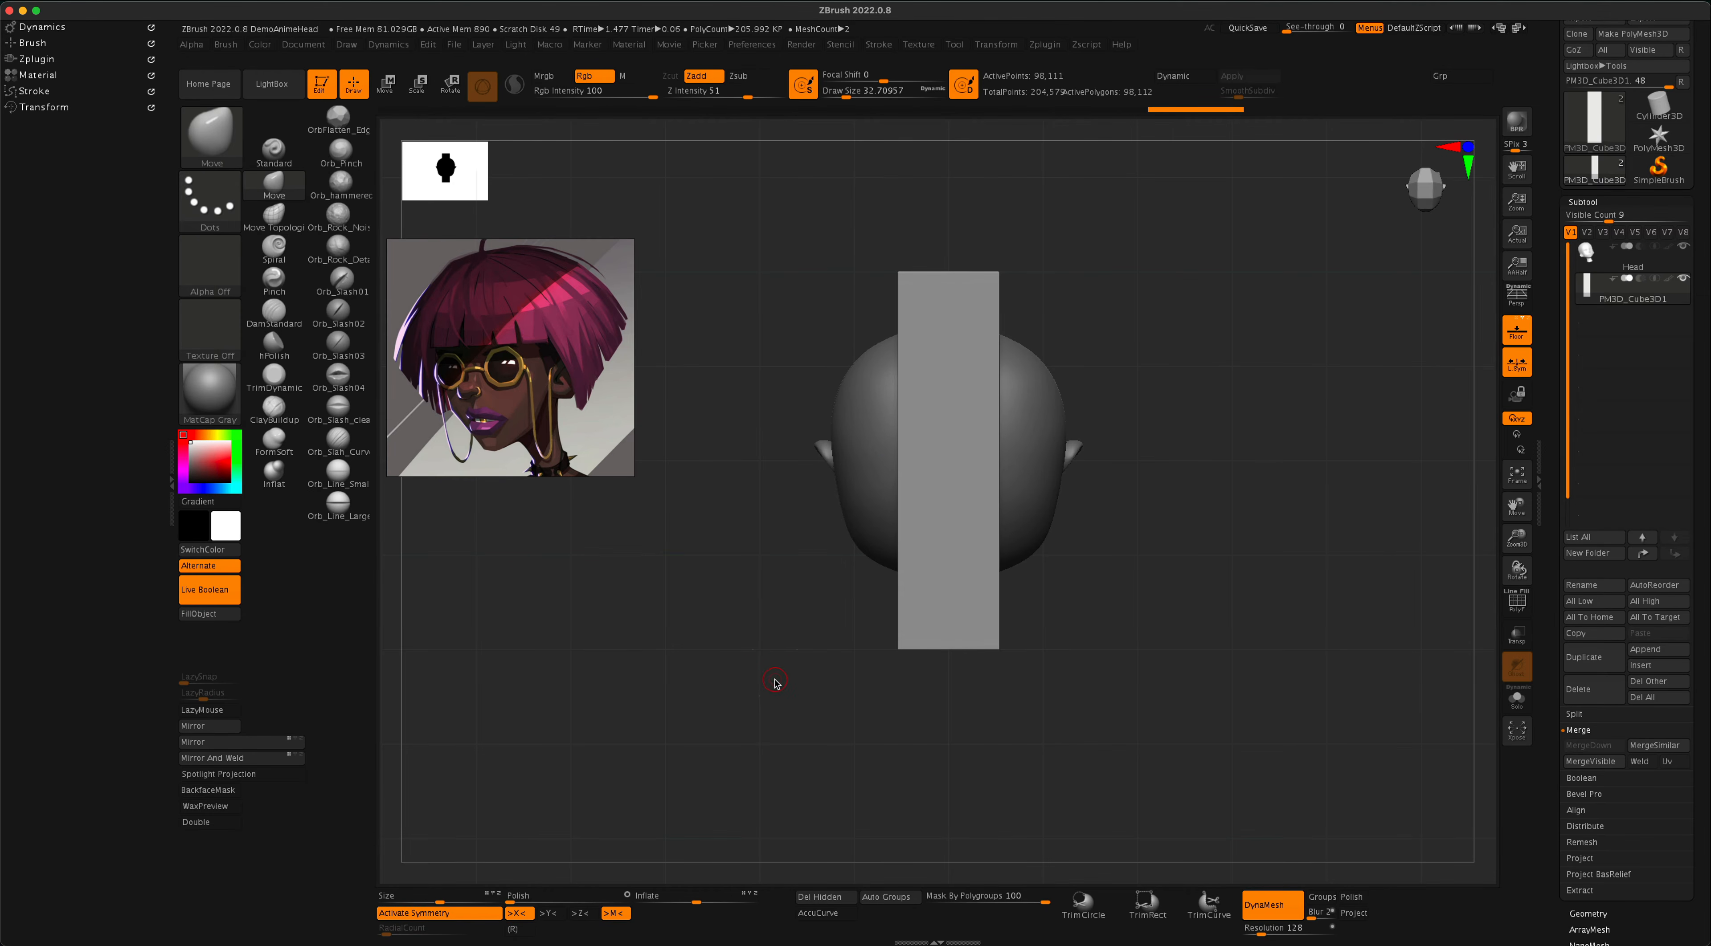
{"action": "key", "text": "ctrl"}
{"action": "key", "text": "shift"}
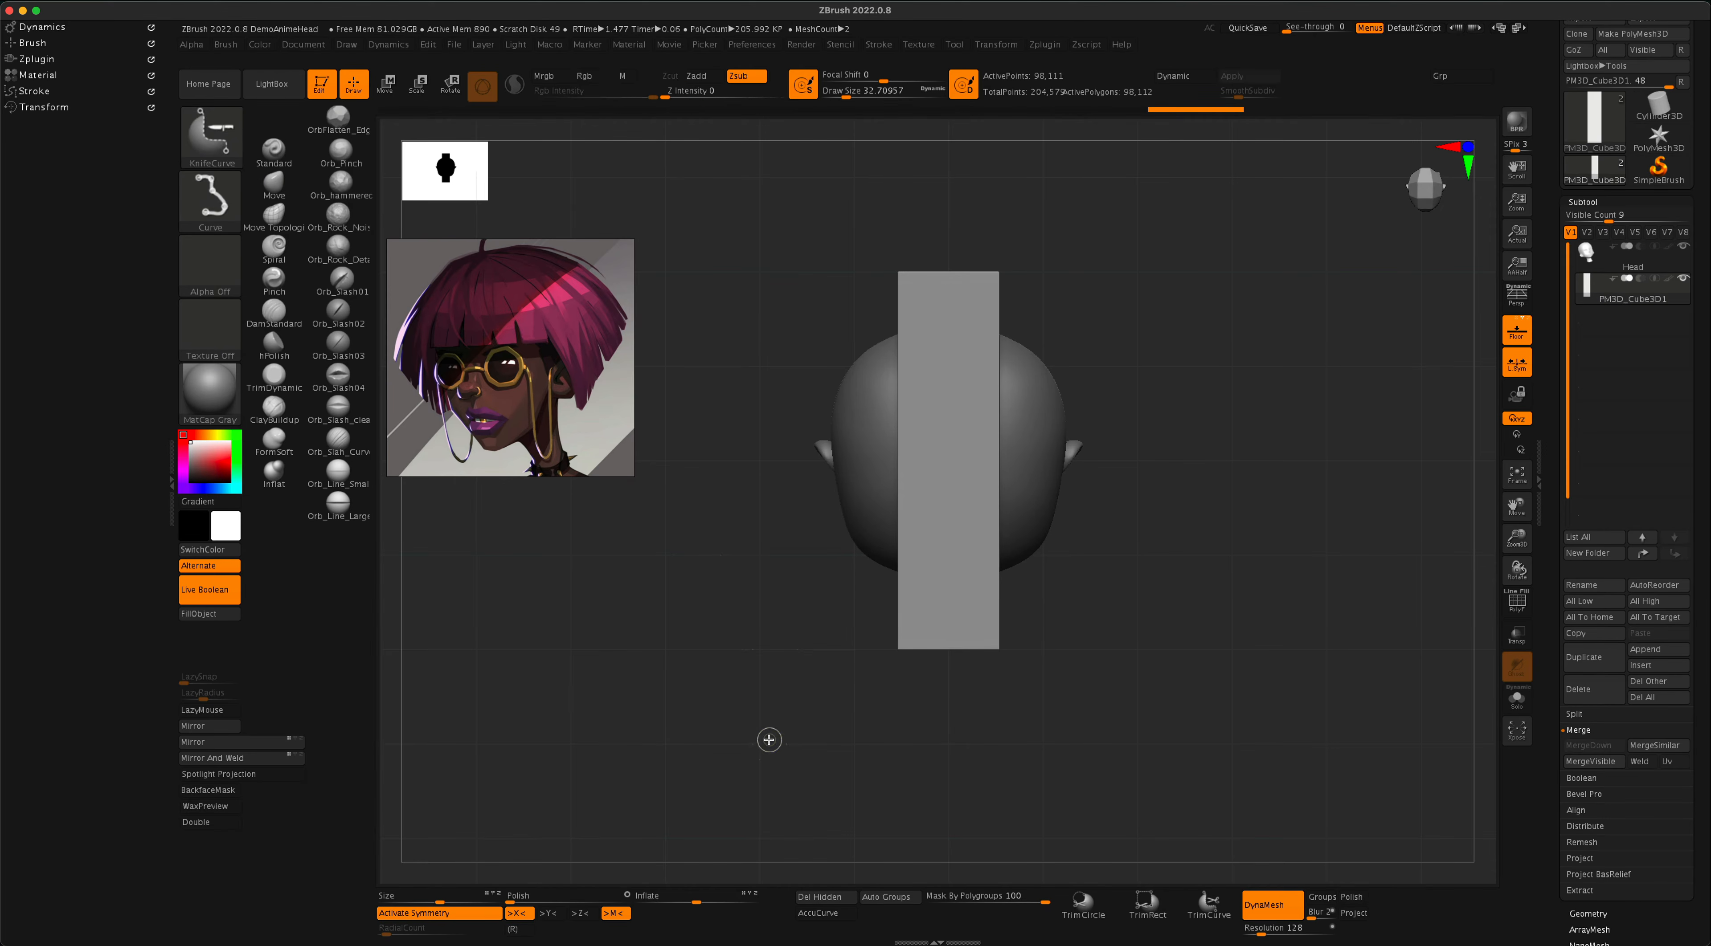
{"action": "mouse_move", "coordinate": [769, 742]}
{"action": "left_mouse_down", "text": "ctrl+shift"}
{"action": "mouse_move", "coordinate": [832, 317]}
{"action": "mouse_move", "coordinate": [724, 310]}
{"action": "mouse_move", "coordinate": [824, 333]}
{"action": "mouse_move", "coordinate": [692, 321]}
{"action": "mouse_move", "coordinate": [810, 334]}
{"action": "mouse_move", "coordinate": [705, 336]}
{"action": "mouse_move", "coordinate": [799, 348]}
{"action": "mouse_move", "coordinate": [707, 357]}
{"action": "mouse_move", "coordinate": [839, 380]}
{"action": "mouse_move", "coordinate": [718, 376]}
{"action": "mouse_move", "coordinate": [846, 403]}
{"action": "mouse_move", "coordinate": [706, 394]}
{"action": "left_mouse_up", "text": "ctrl+shift"}
{"action": "mouse_move", "coordinate": [834, 406]}
{"action": "left_mouse_down"}
{"action": "mouse_move", "coordinate": [800, 407]}
{"action": "mouse_move", "coordinate": [831, 458]}
{"action": "mouse_move", "coordinate": [812, 340]}
{"action": "mouse_move", "coordinate": [871, 370]}
{"action": "mouse_move", "coordinate": [881, 426]}
{"action": "mouse_move", "coordinate": [875, 399]}
{"action": "mouse_move", "coordinate": [923, 390]}
{"action": "mouse_move", "coordinate": [930, 293]}
{"action": "mouse_move", "coordinate": [889, 210]}
{"action": "mouse_move", "coordinate": [938, 217]}
{"action": "left_mouse_up"}
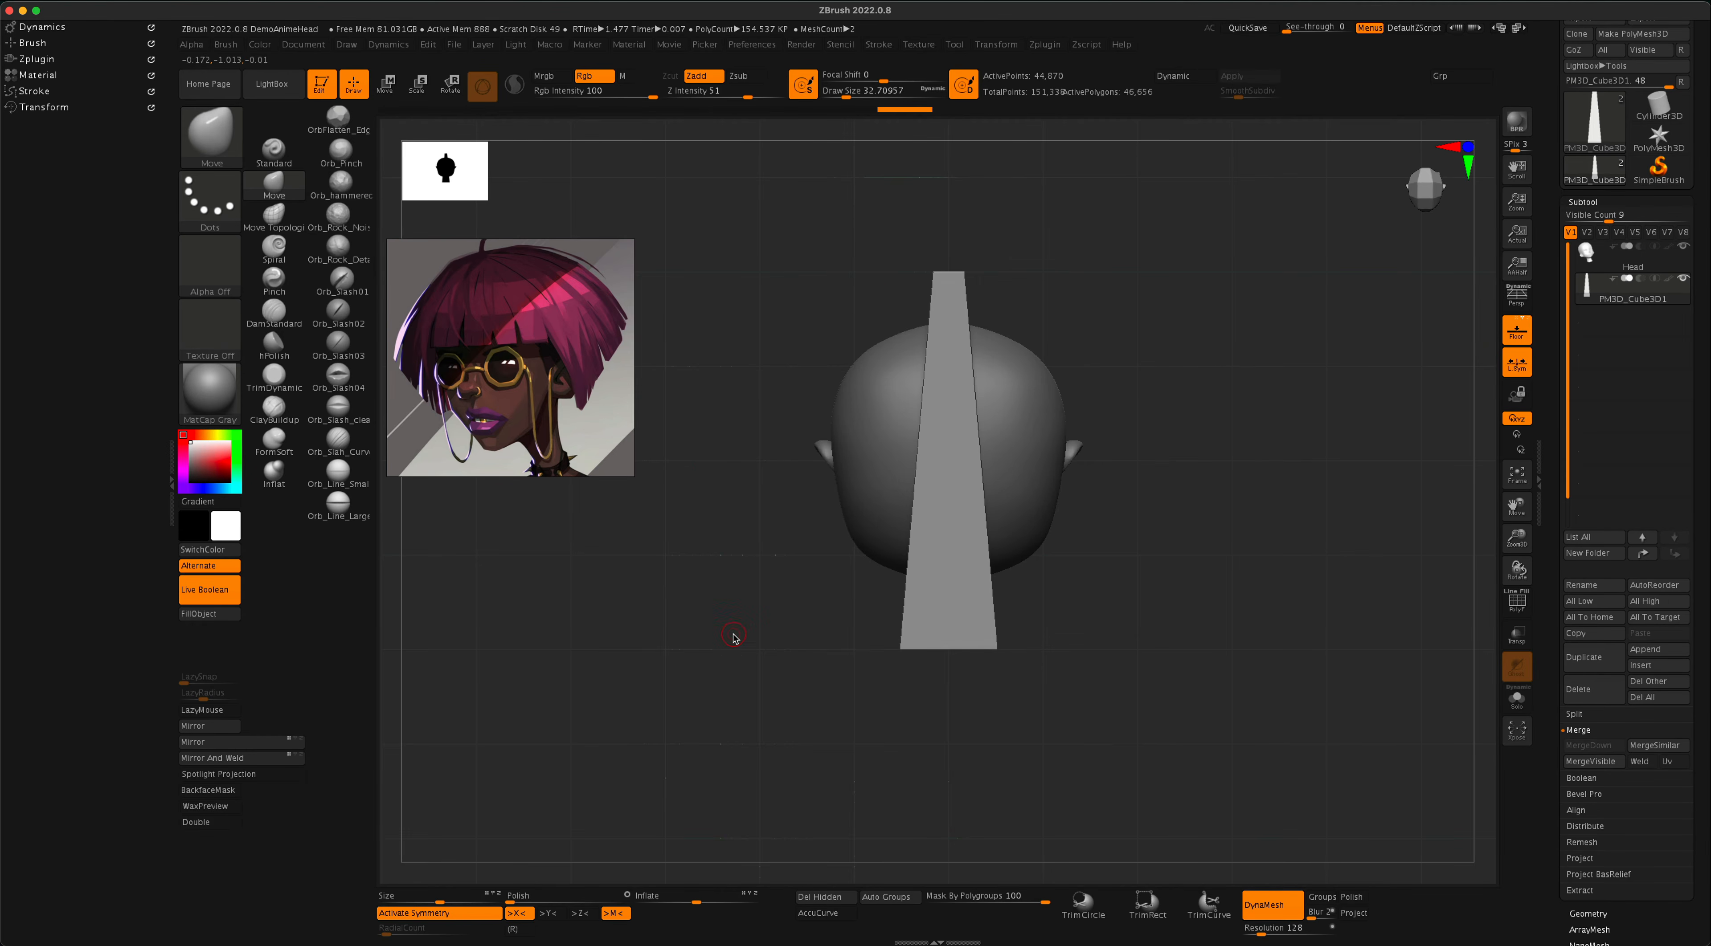
{"action": "left_click_drag", "start_coordinate": [734, 638], "coordinate": [1120, 497]}
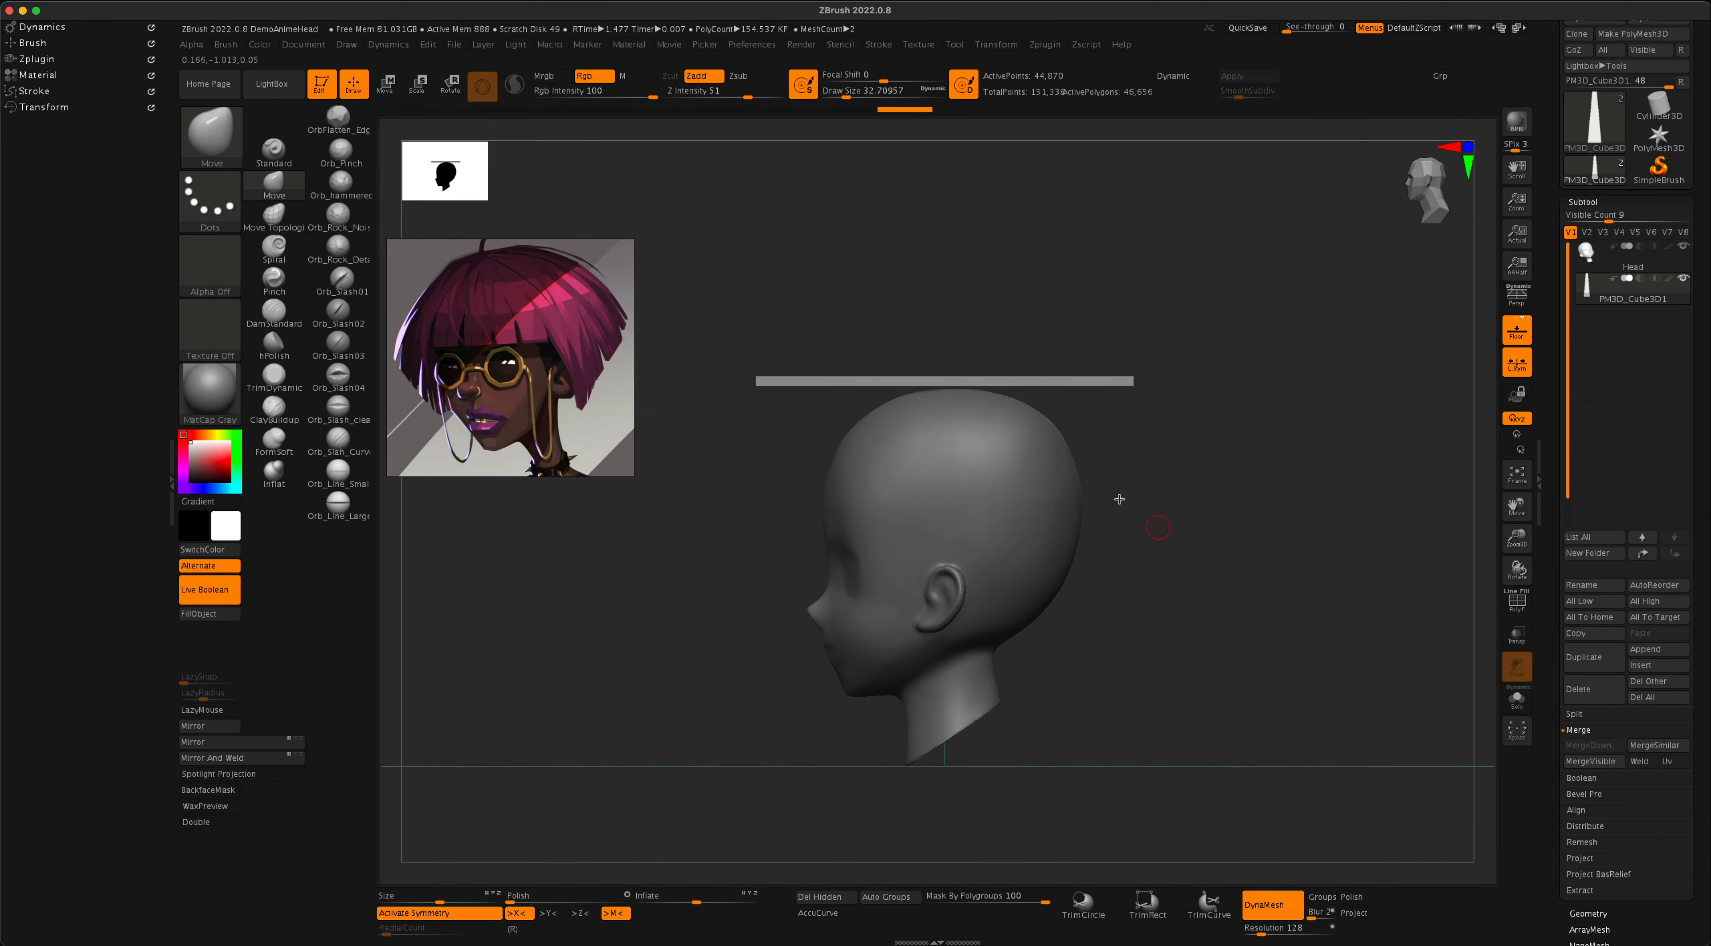
Move the tapered strip forward along its length until its narrow back end sits over the crown of the head.
{"action": "left_click", "coordinate": [387, 84]}
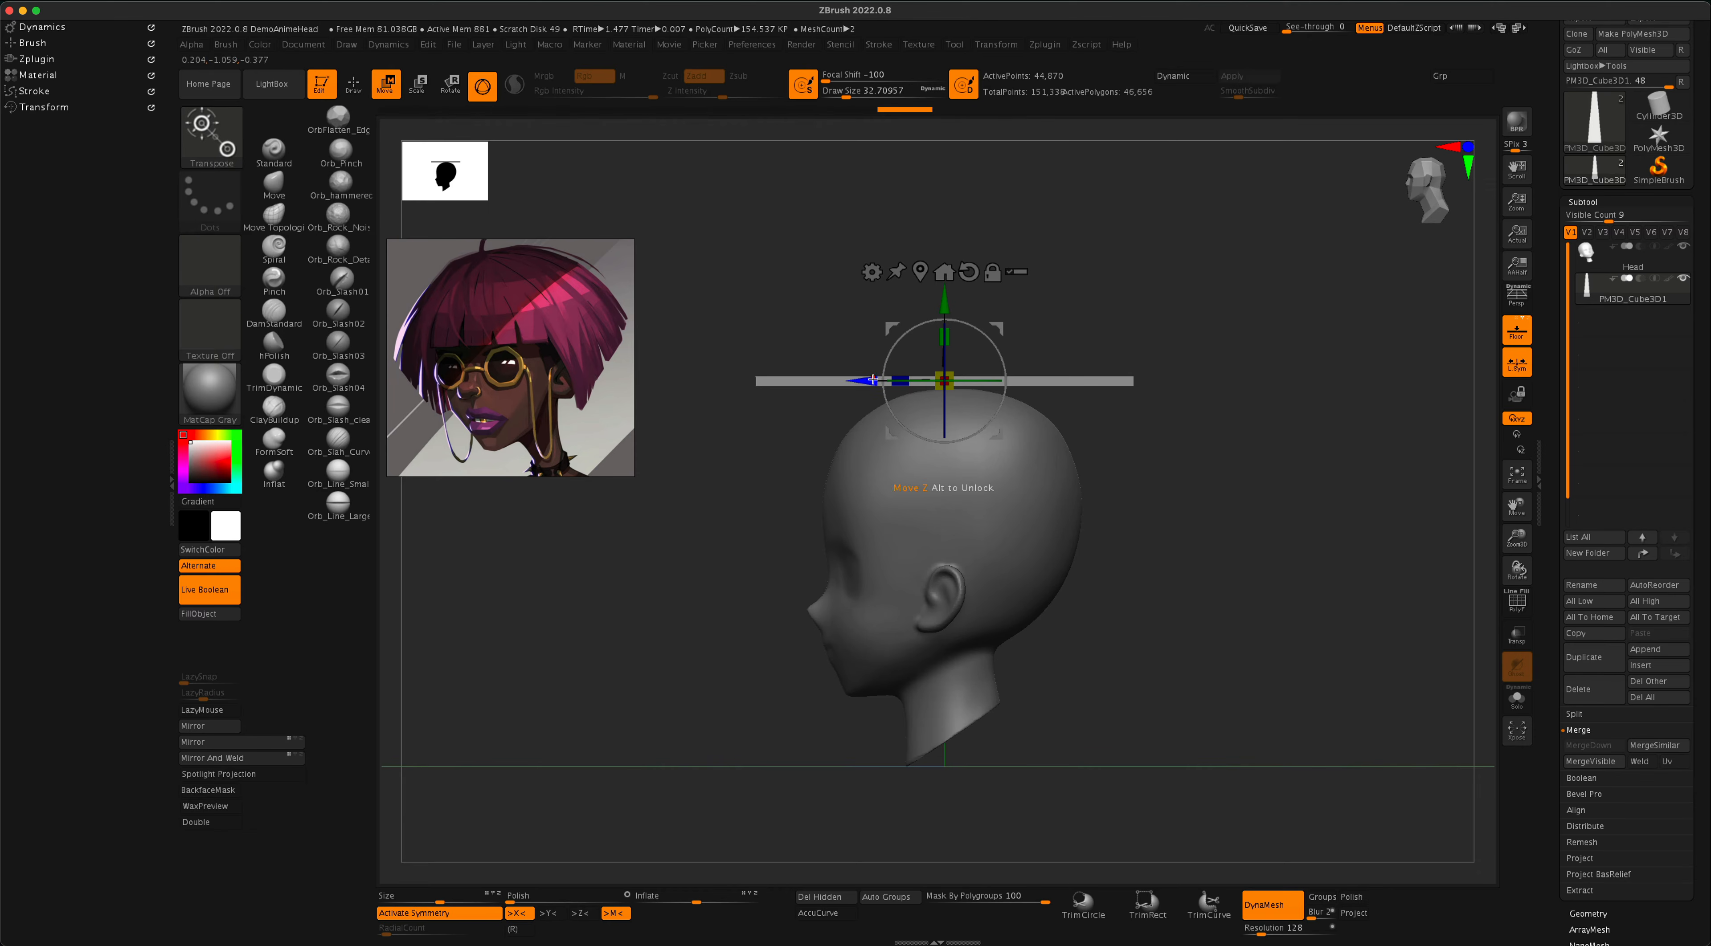
{"action": "left_click_drag", "start_coordinate": [866, 380], "coordinate": [696, 378]}
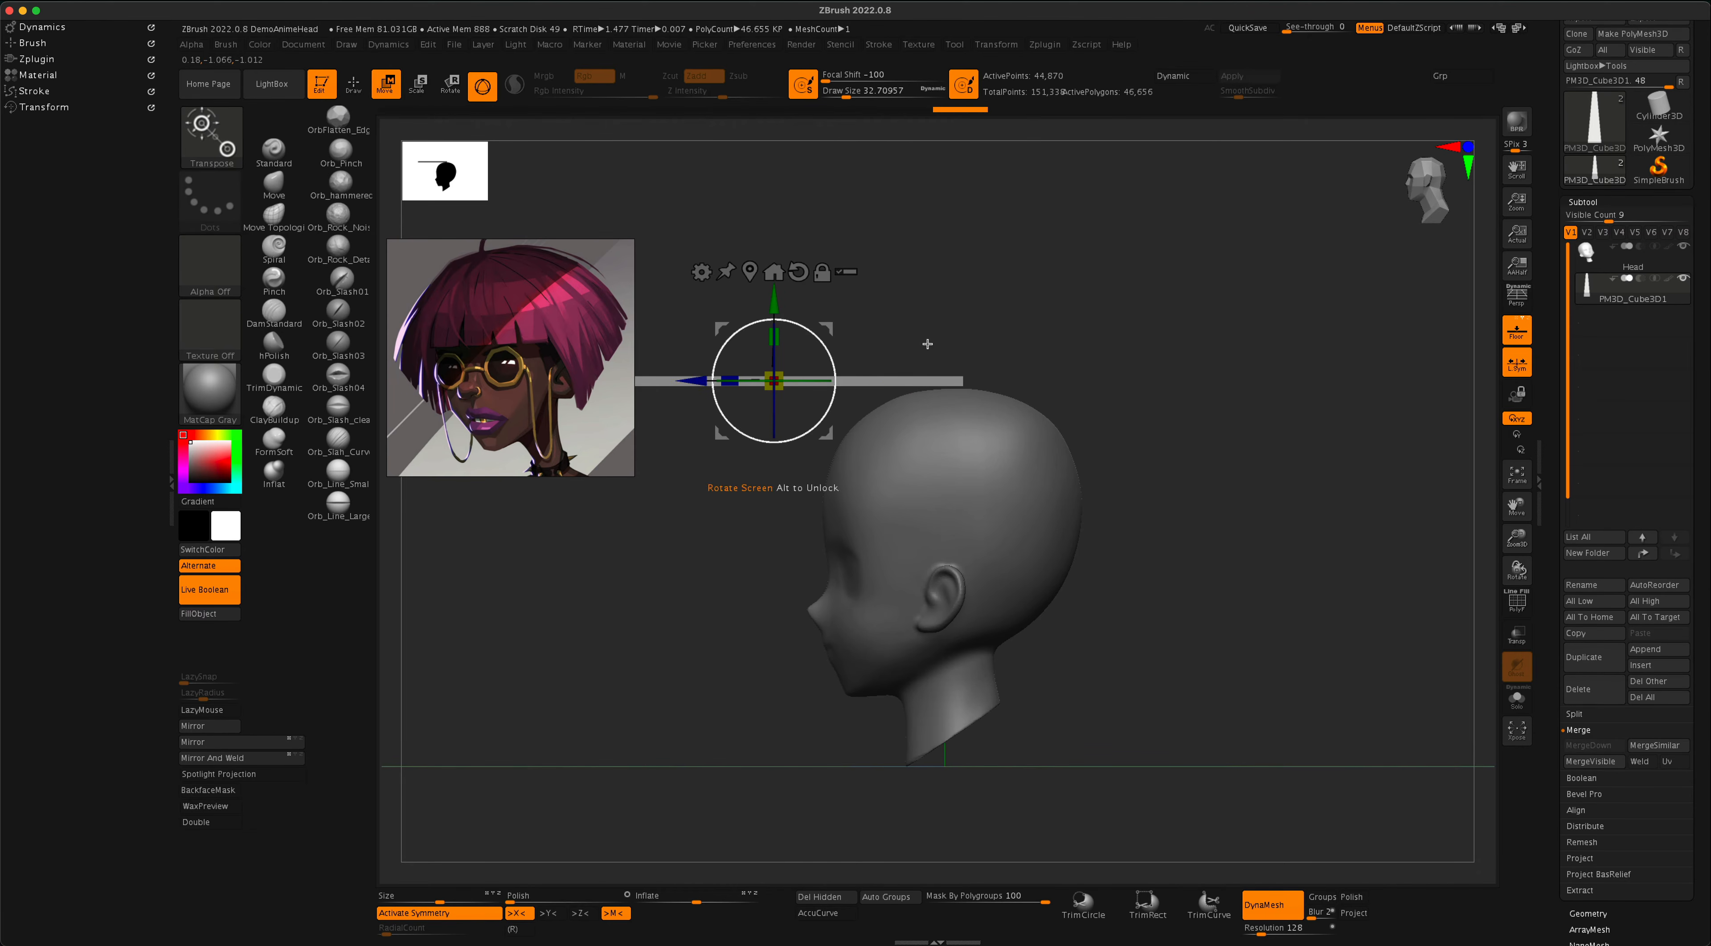
{"action": "left_click_drag", "start_coordinate": [1075, 370], "coordinate": [1135, 363], "text": "alt"}
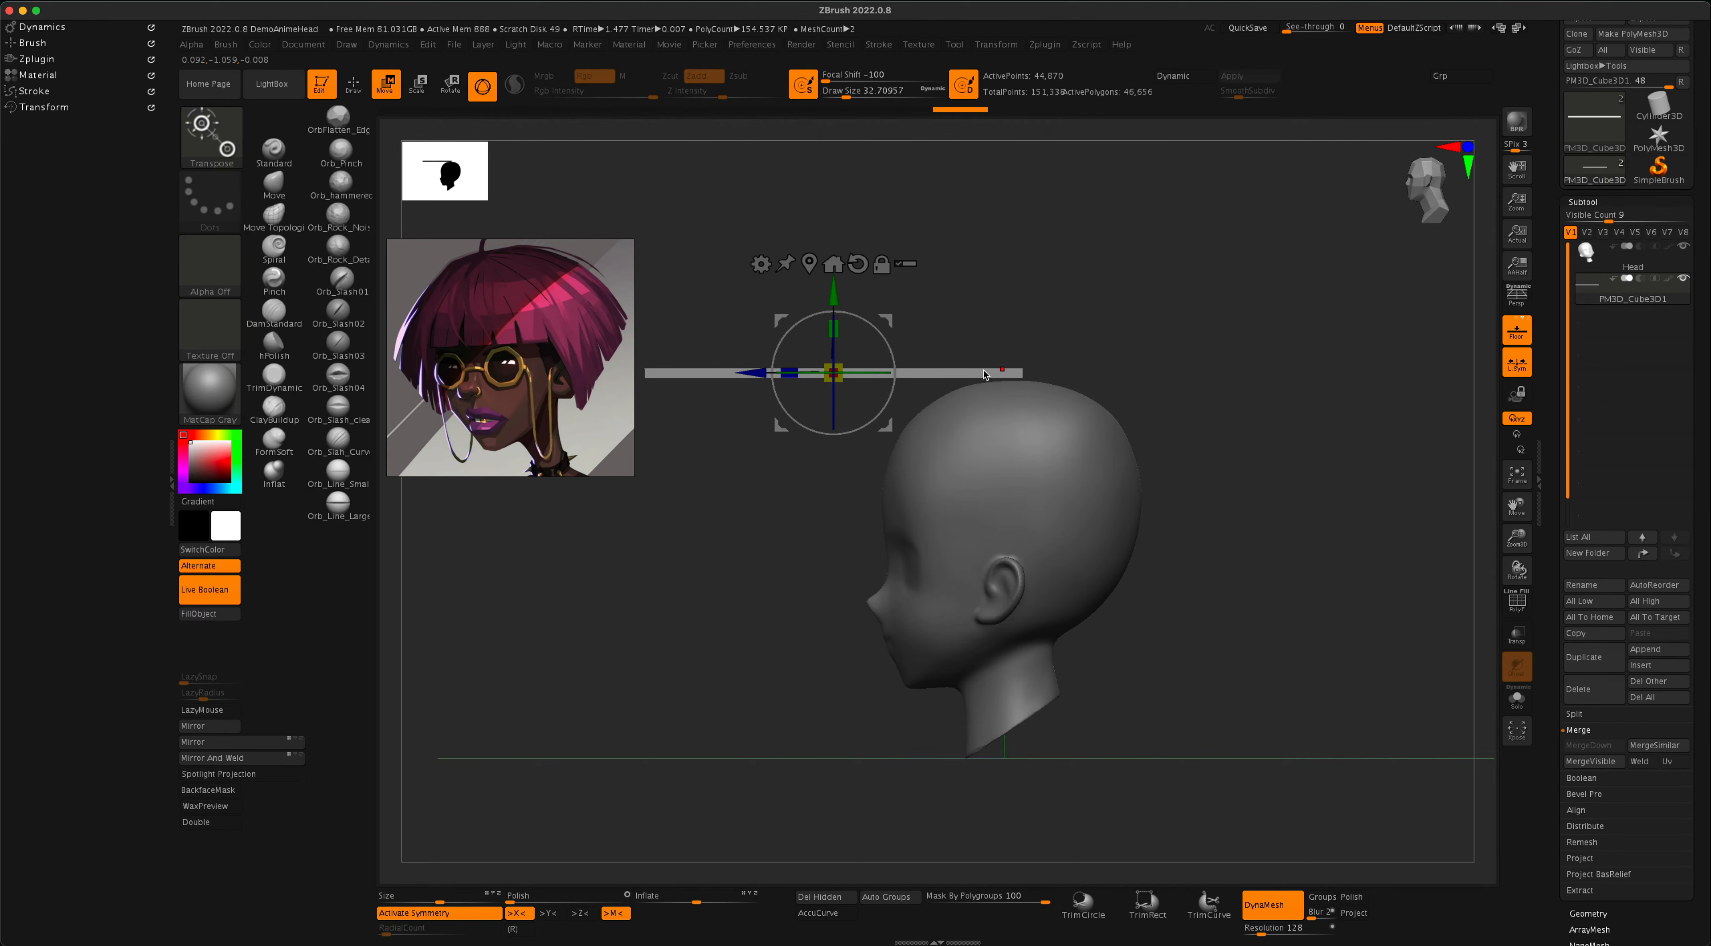
Shift the pivot to the strip's back end over the crown and rotate the strip down in front of the face.
{"action": "left_click", "coordinate": [881, 266]}
{"action": "left_click_drag", "start_coordinate": [757, 377], "coordinate": [943, 377]}
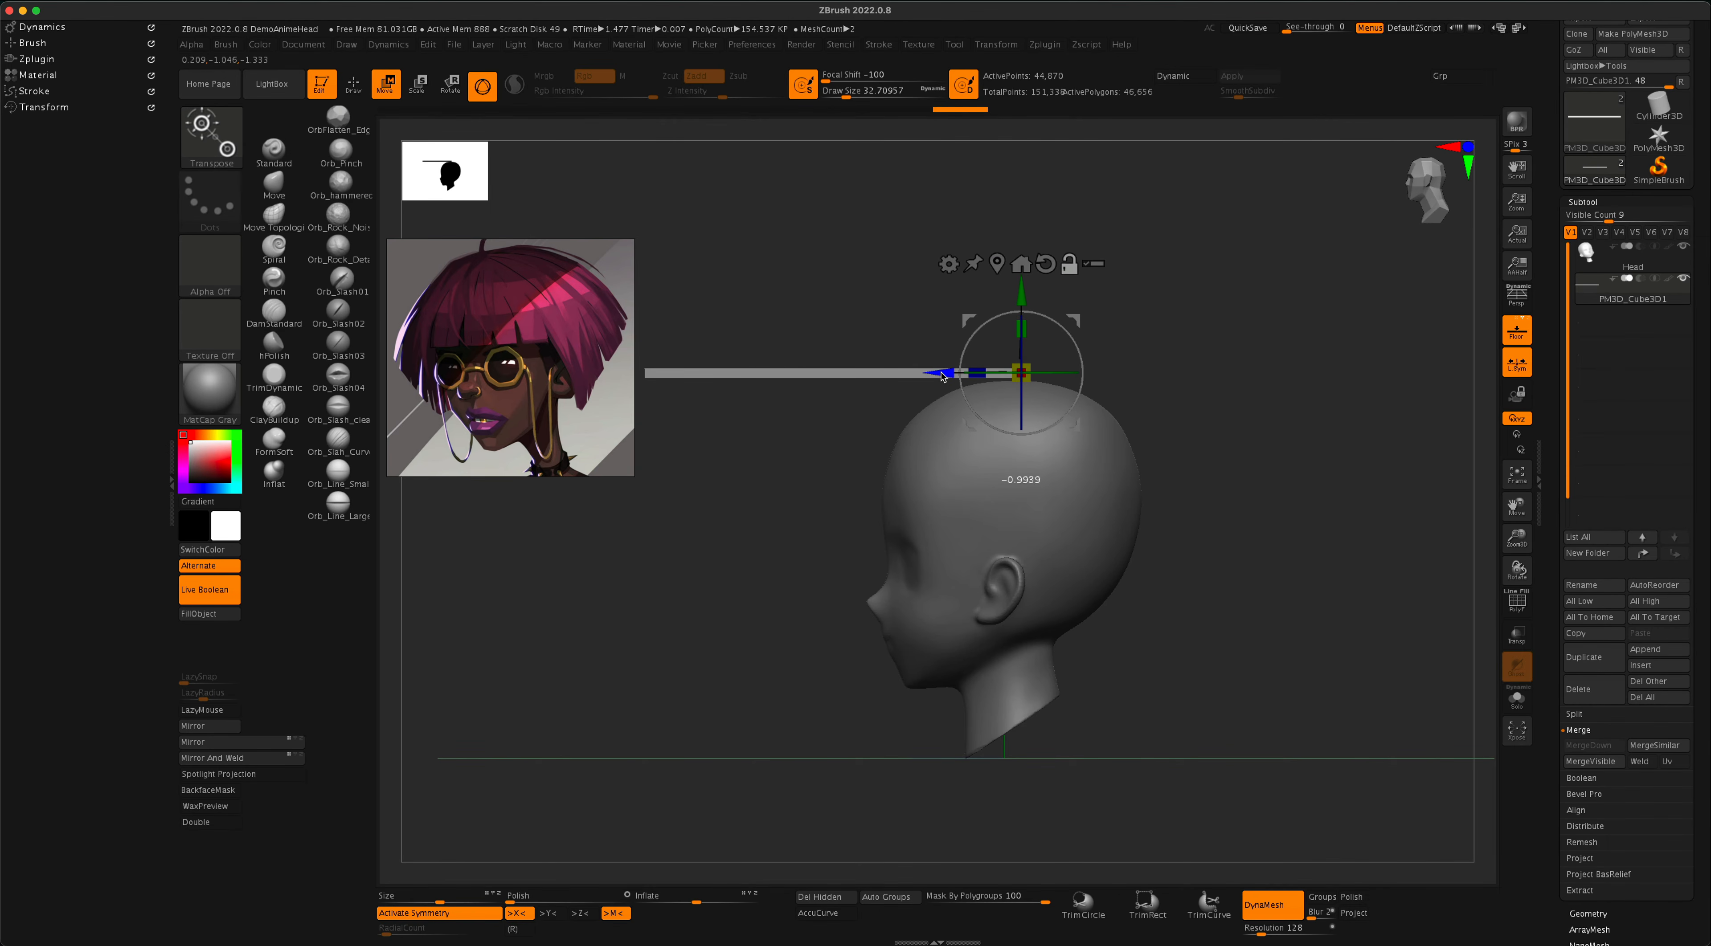
{"action": "left_click", "coordinate": [1070, 265]}
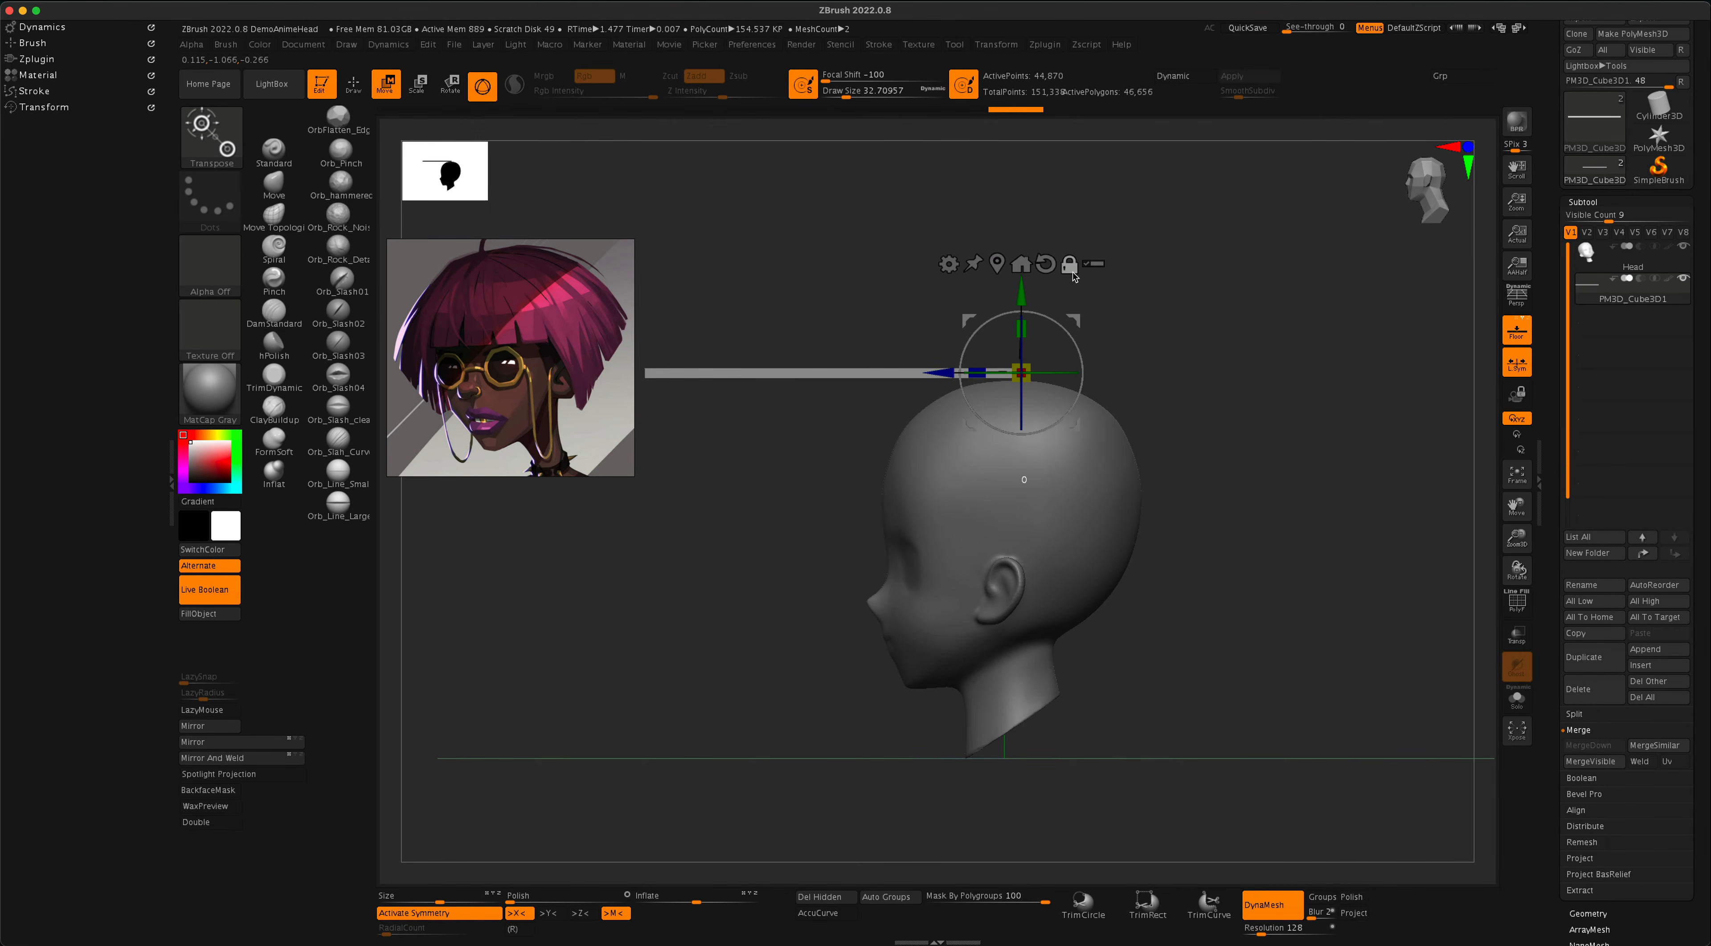
{"action": "left_click_drag", "start_coordinate": [1077, 357], "coordinate": [1036, 314]}
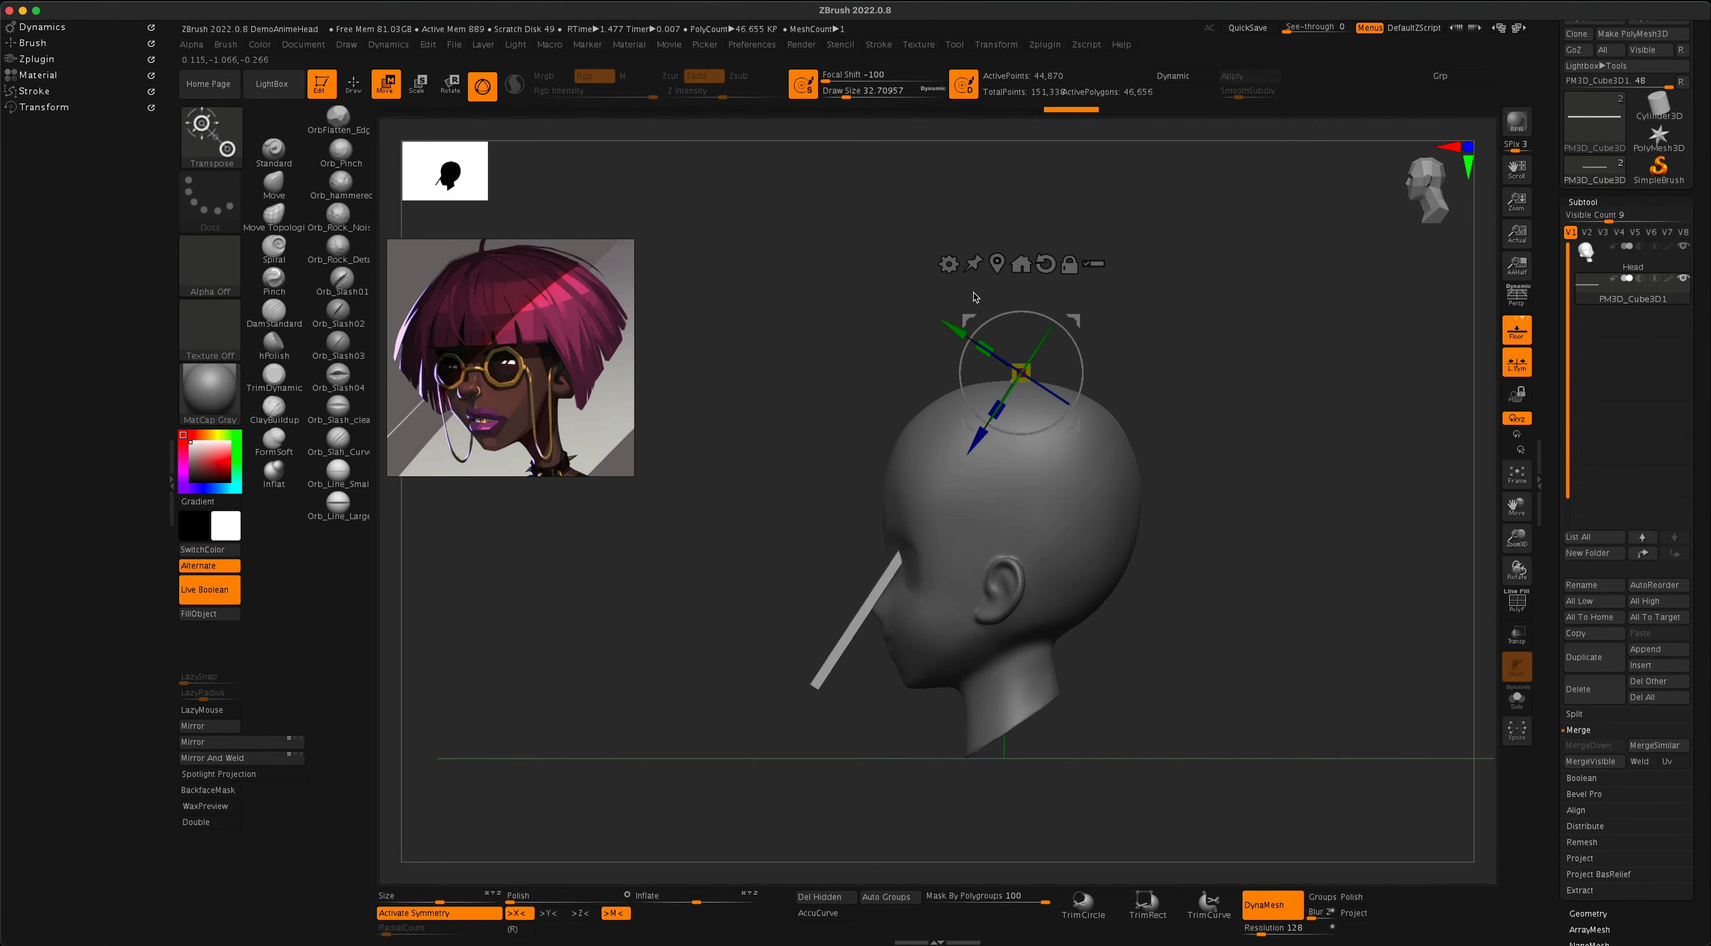
Apply a Bend Curve deformer to the strip, arch its middle outward around the forehead, and accept the result.
{"action": "left_click", "coordinate": [949, 265]}
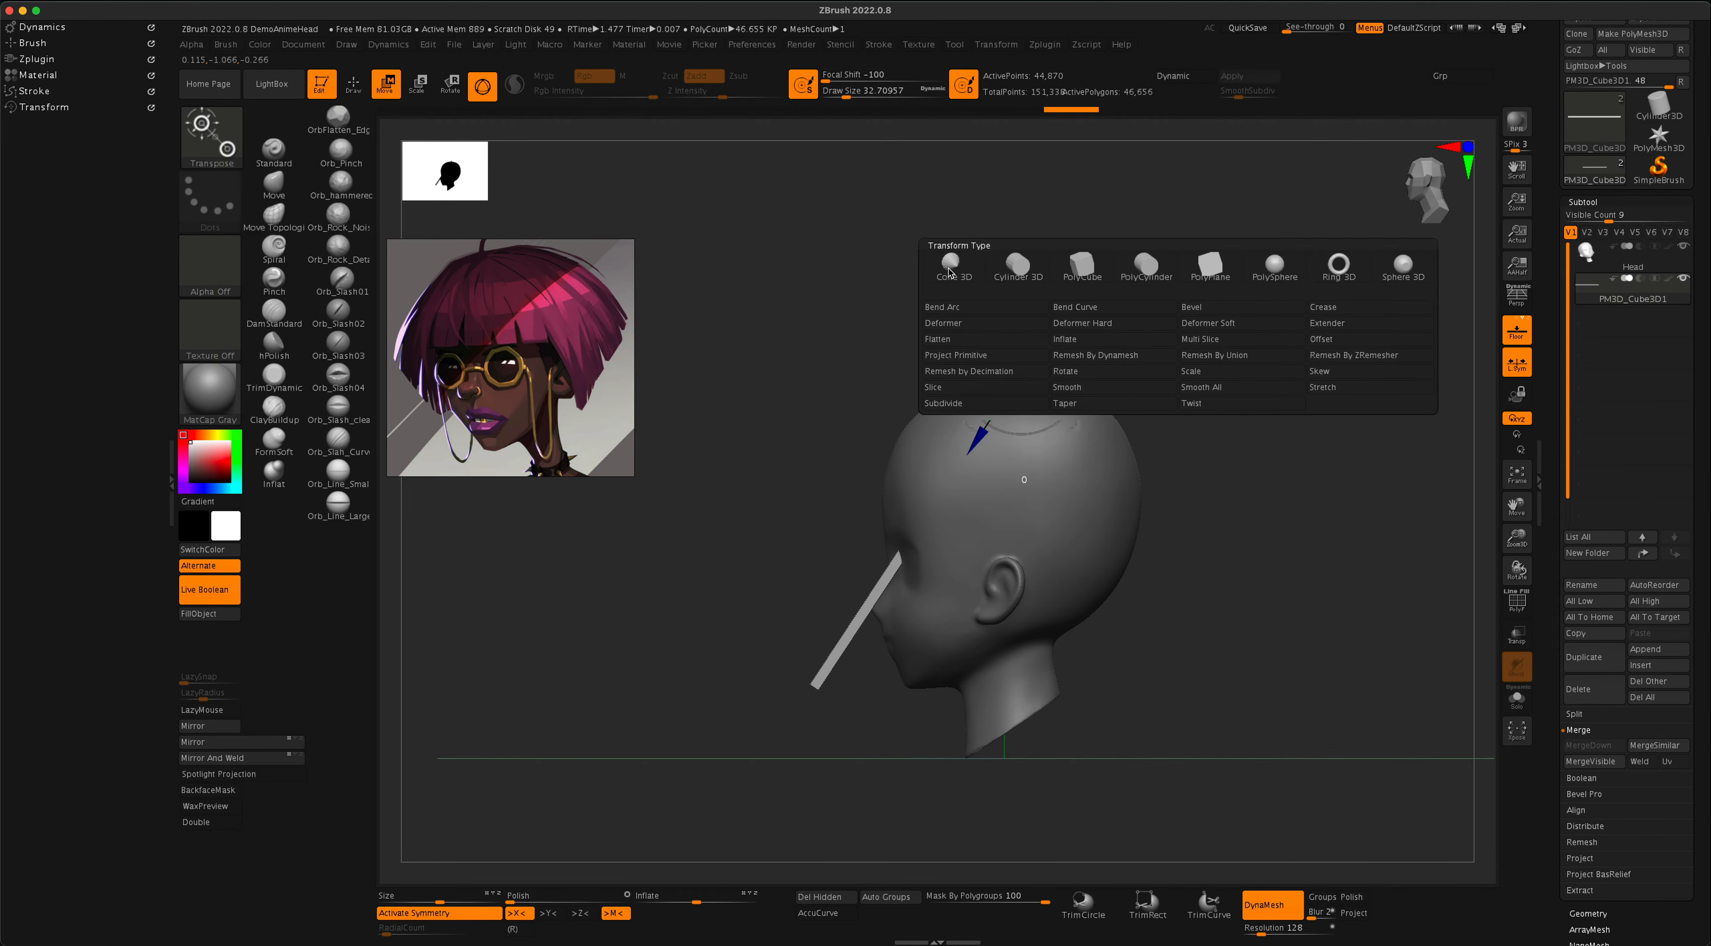
{"action": "left_click", "coordinate": [1111, 307]}
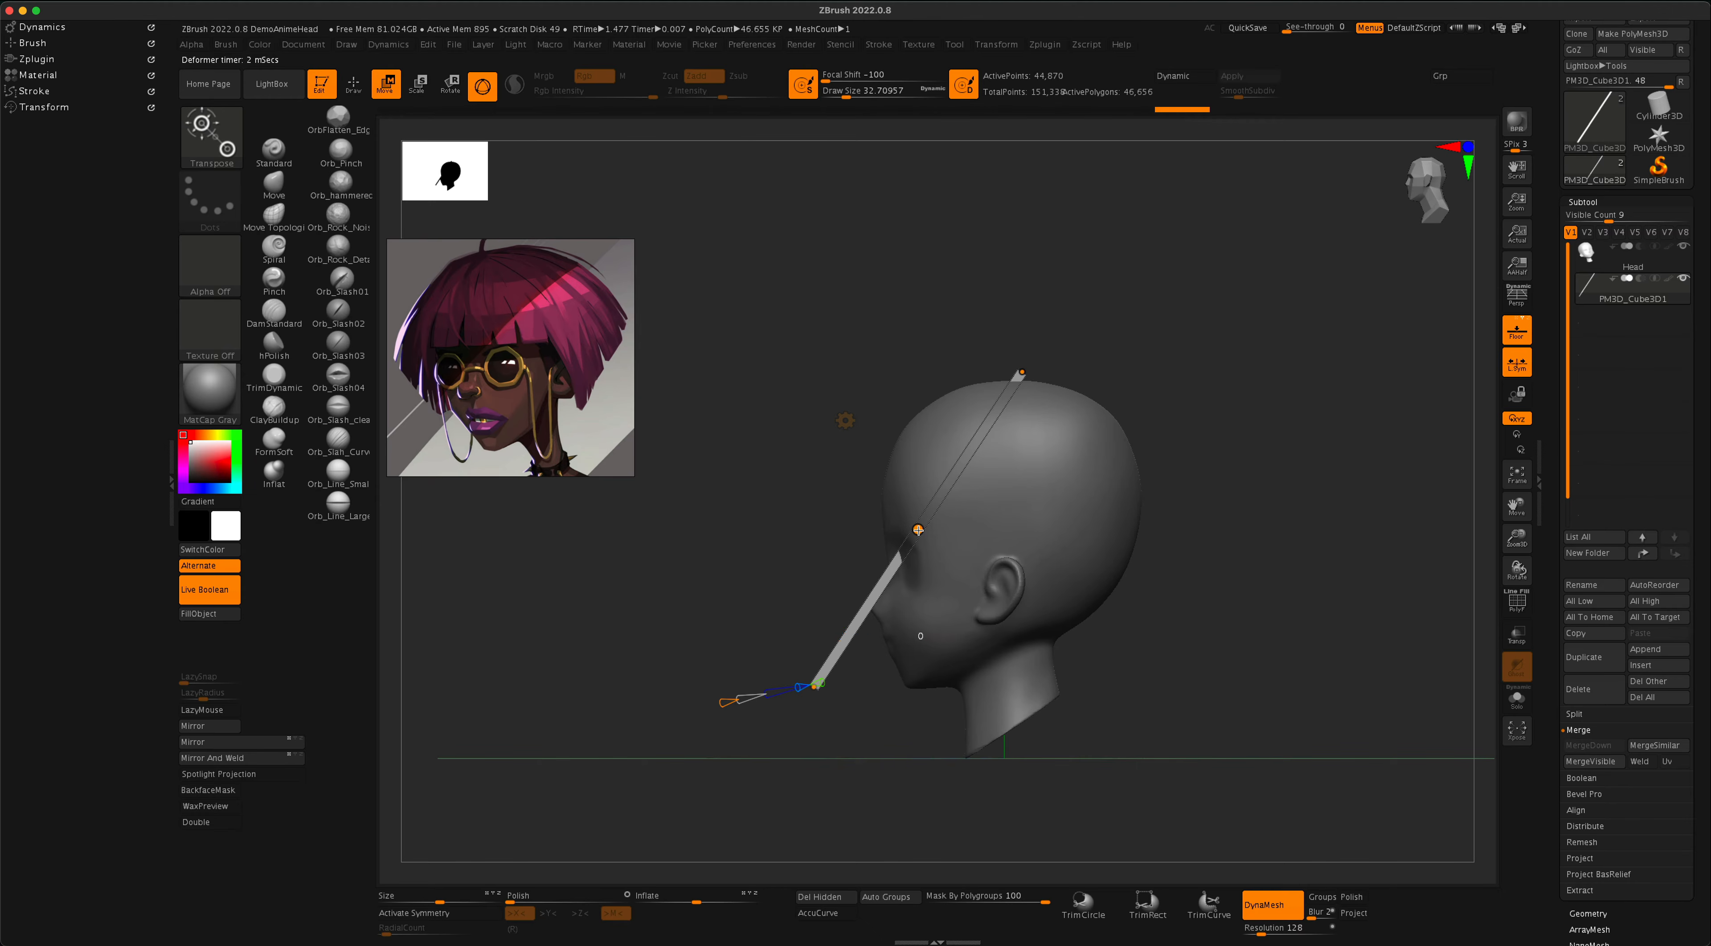
{"action": "left_click_drag", "start_coordinate": [918, 530], "coordinate": [852, 329]}
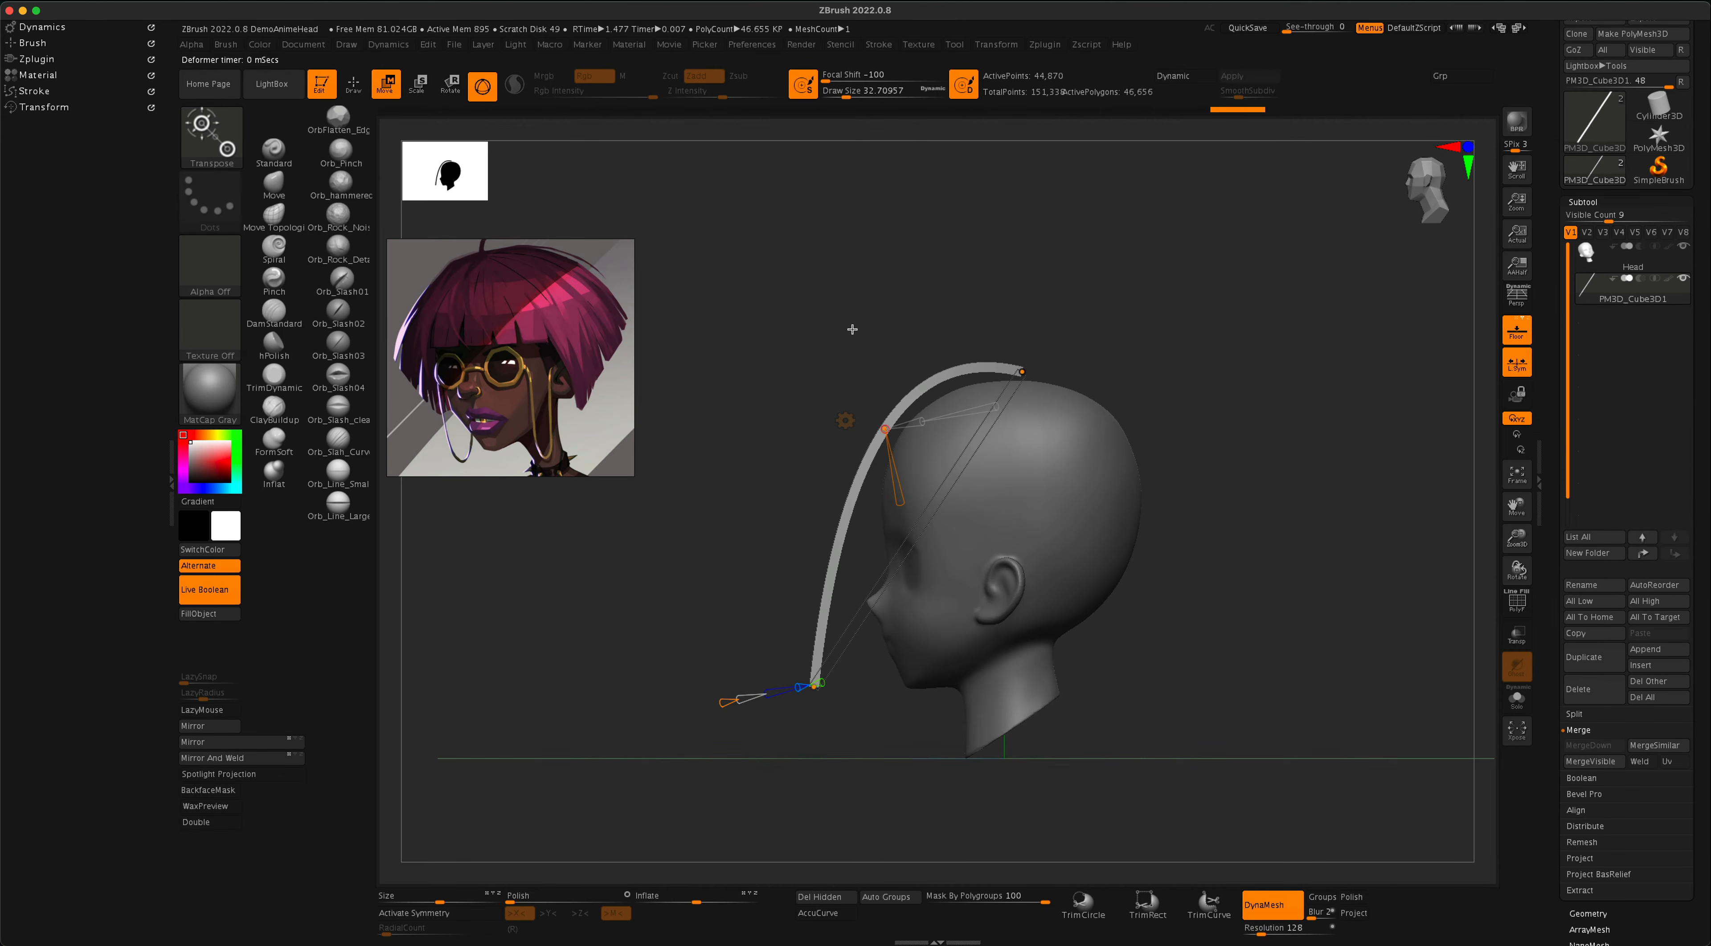
{"action": "left_click", "coordinate": [848, 419]}
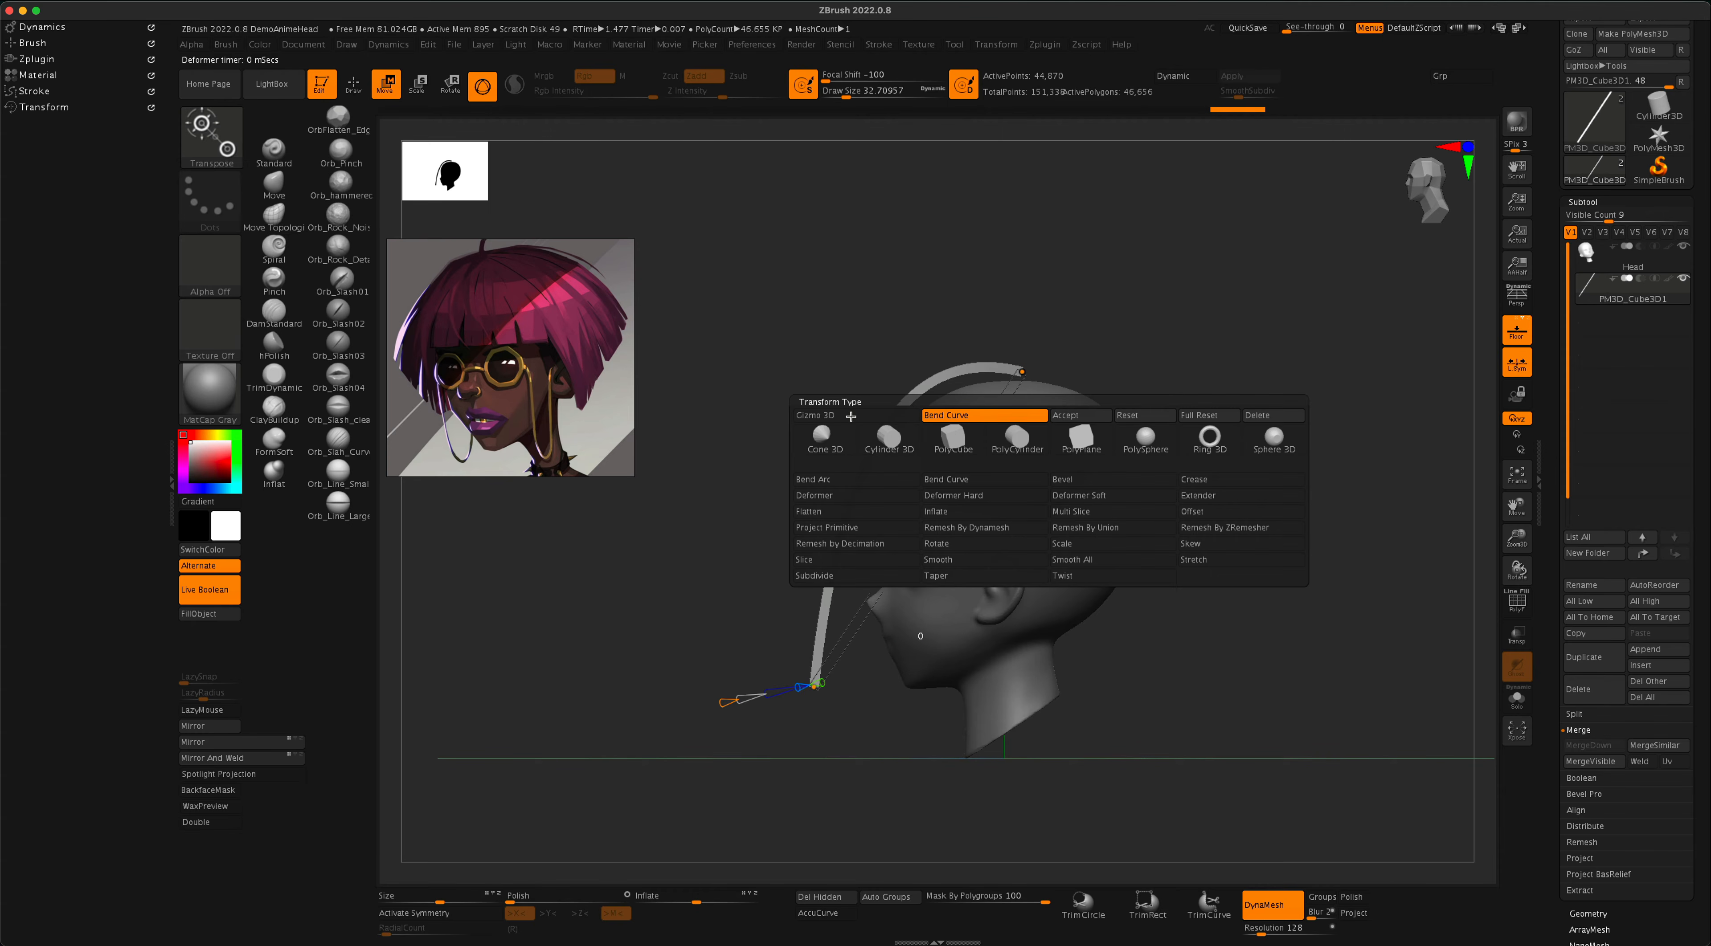
{"action": "left_click", "coordinate": [1079, 416]}
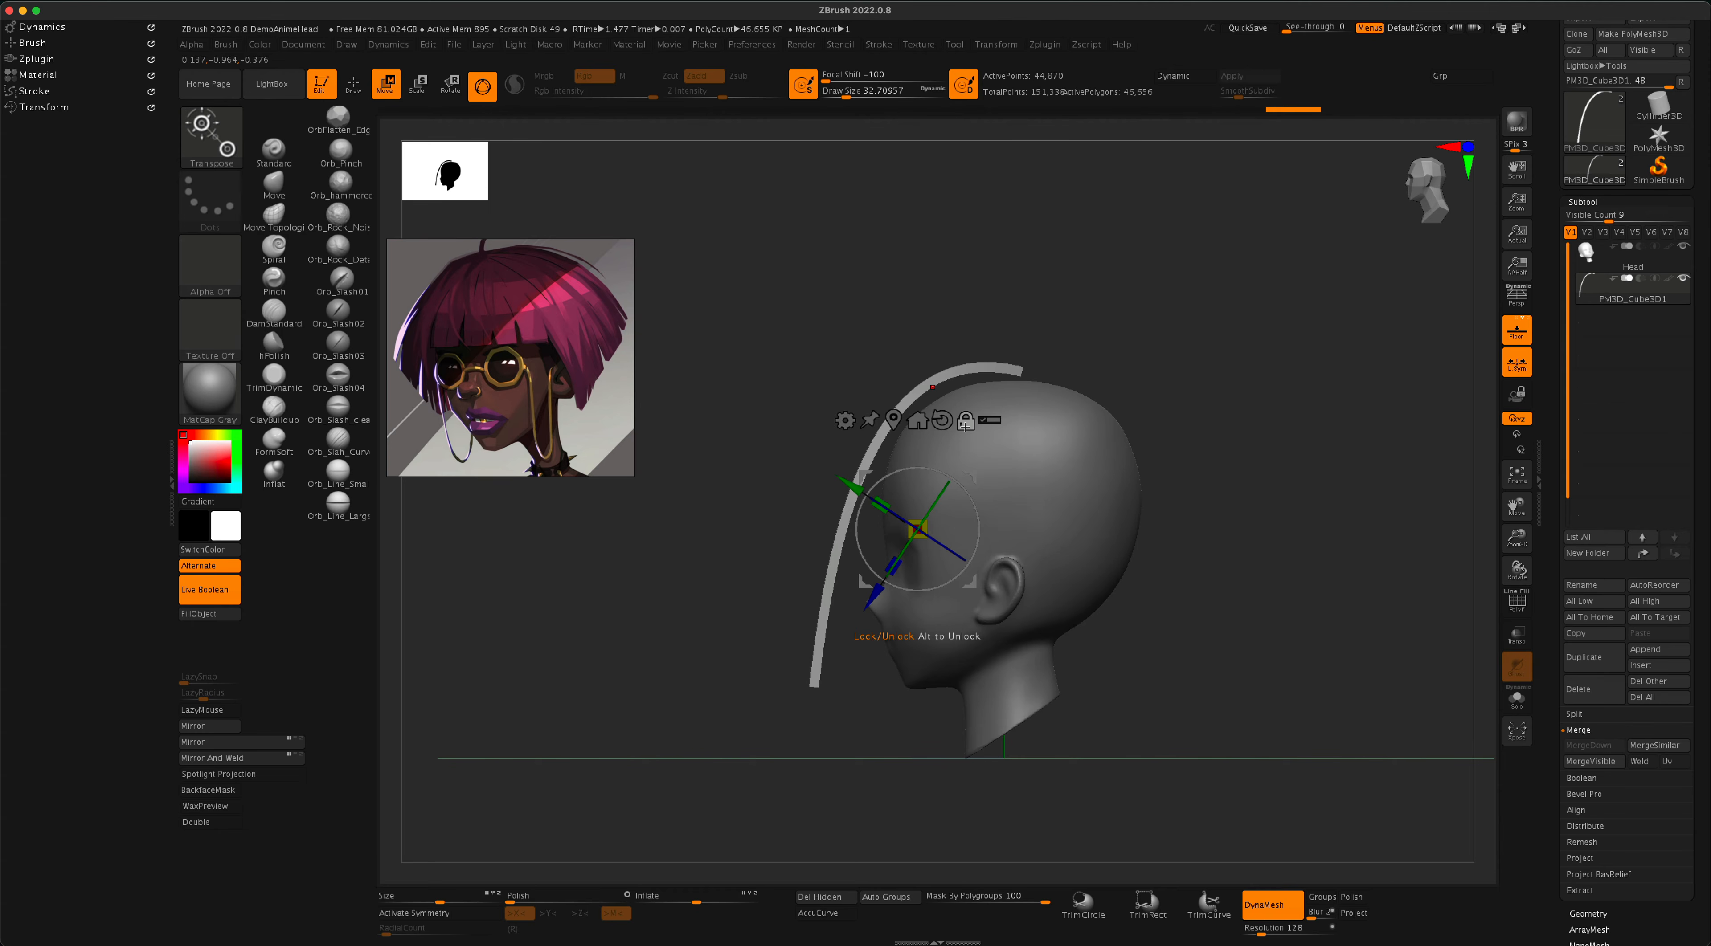
Reset the gizmo's orientation and place its pivot at the strand's upper end on the crown.
{"action": "left_click", "coordinate": [942, 420]}
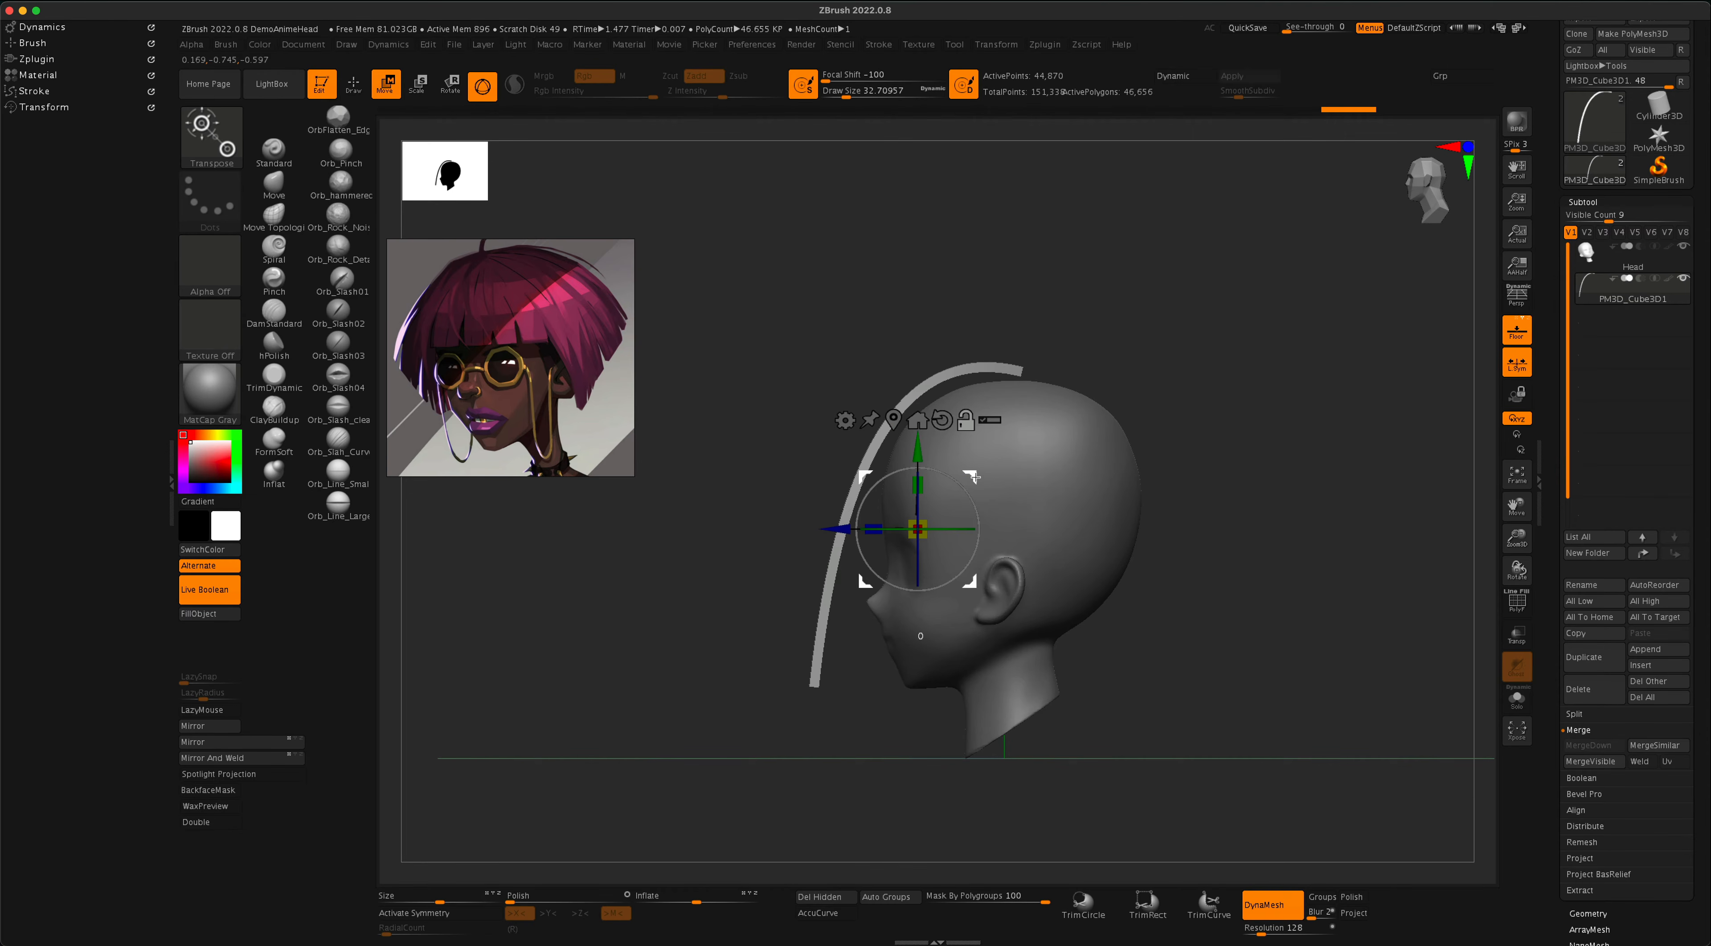
{"action": "left_click_drag", "start_coordinate": [973, 479], "coordinate": [1075, 318]}
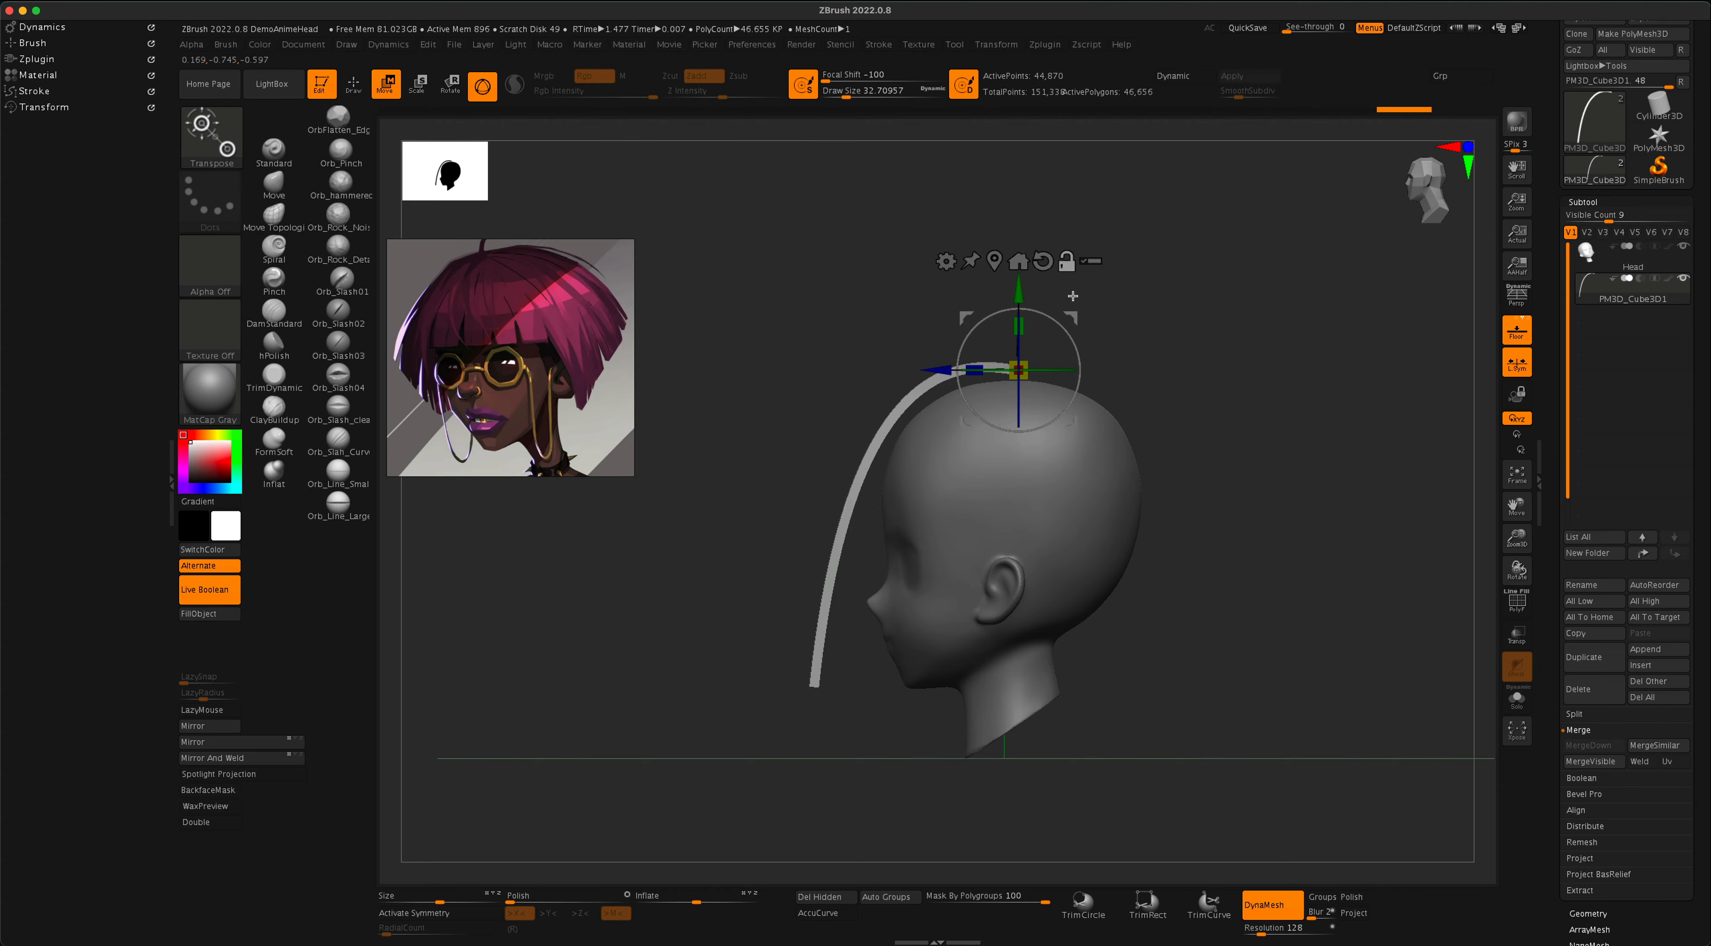
{"action": "left_click", "coordinate": [1066, 266]}
{"action": "left_click_drag", "start_coordinate": [1186, 492], "coordinate": [1171, 610]}
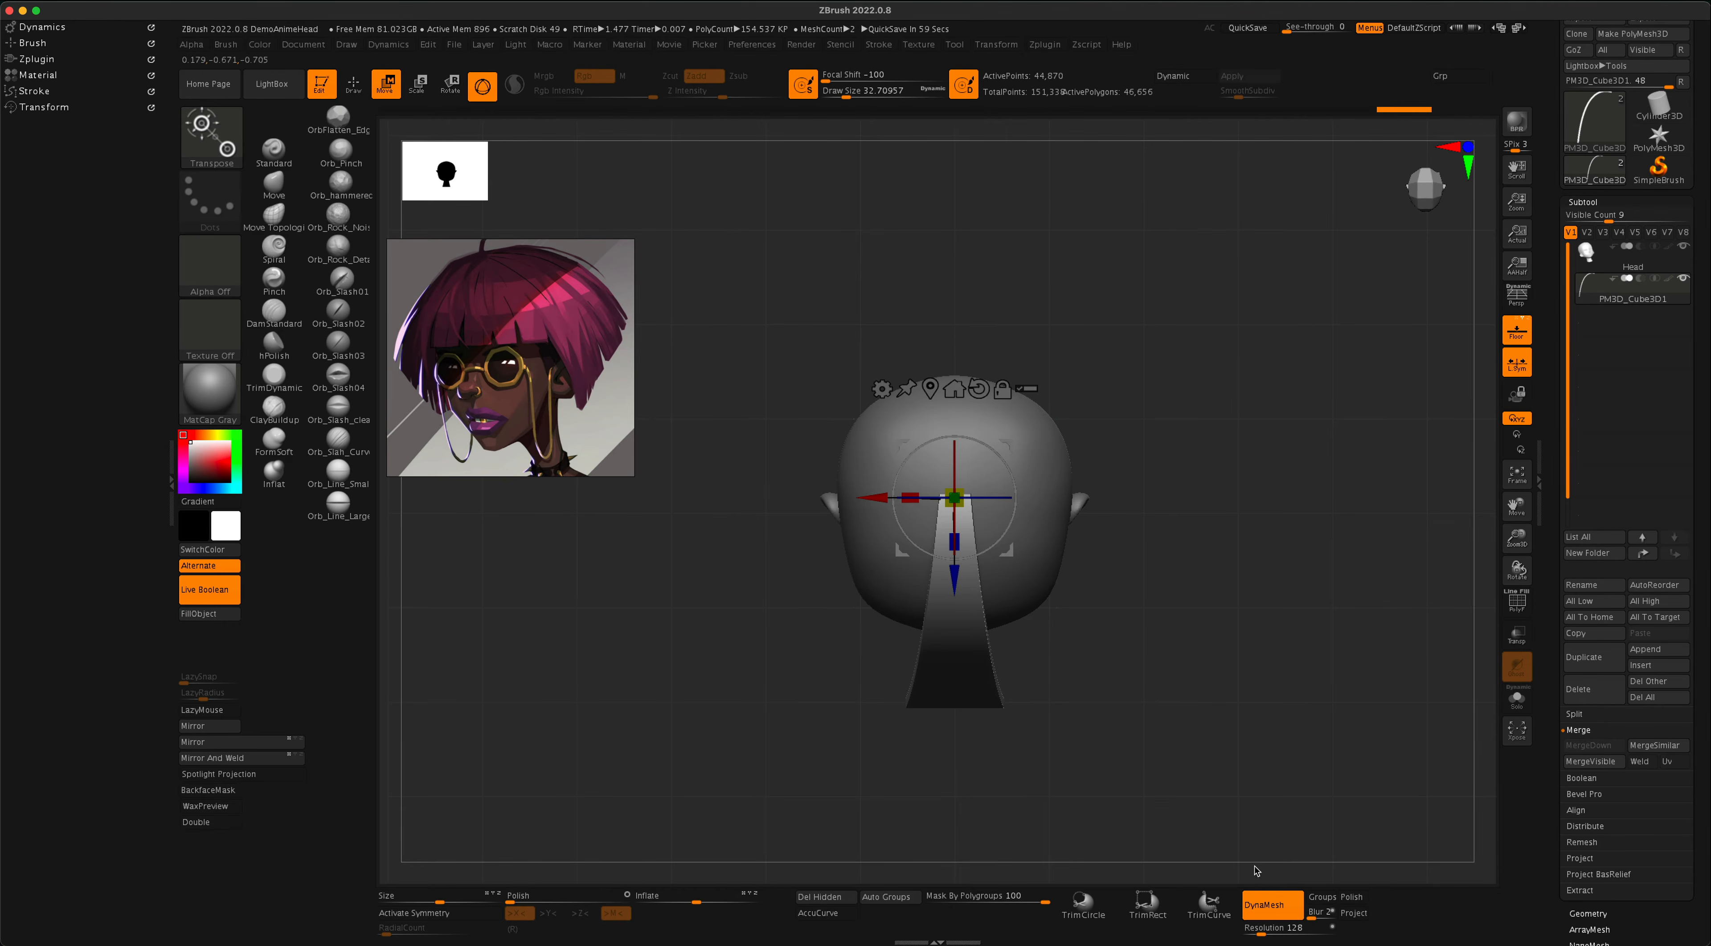
Turn off DynaMesh for the strand and check its wireframe with PolyFrame.
{"action": "left_click", "coordinate": [1283, 910]}
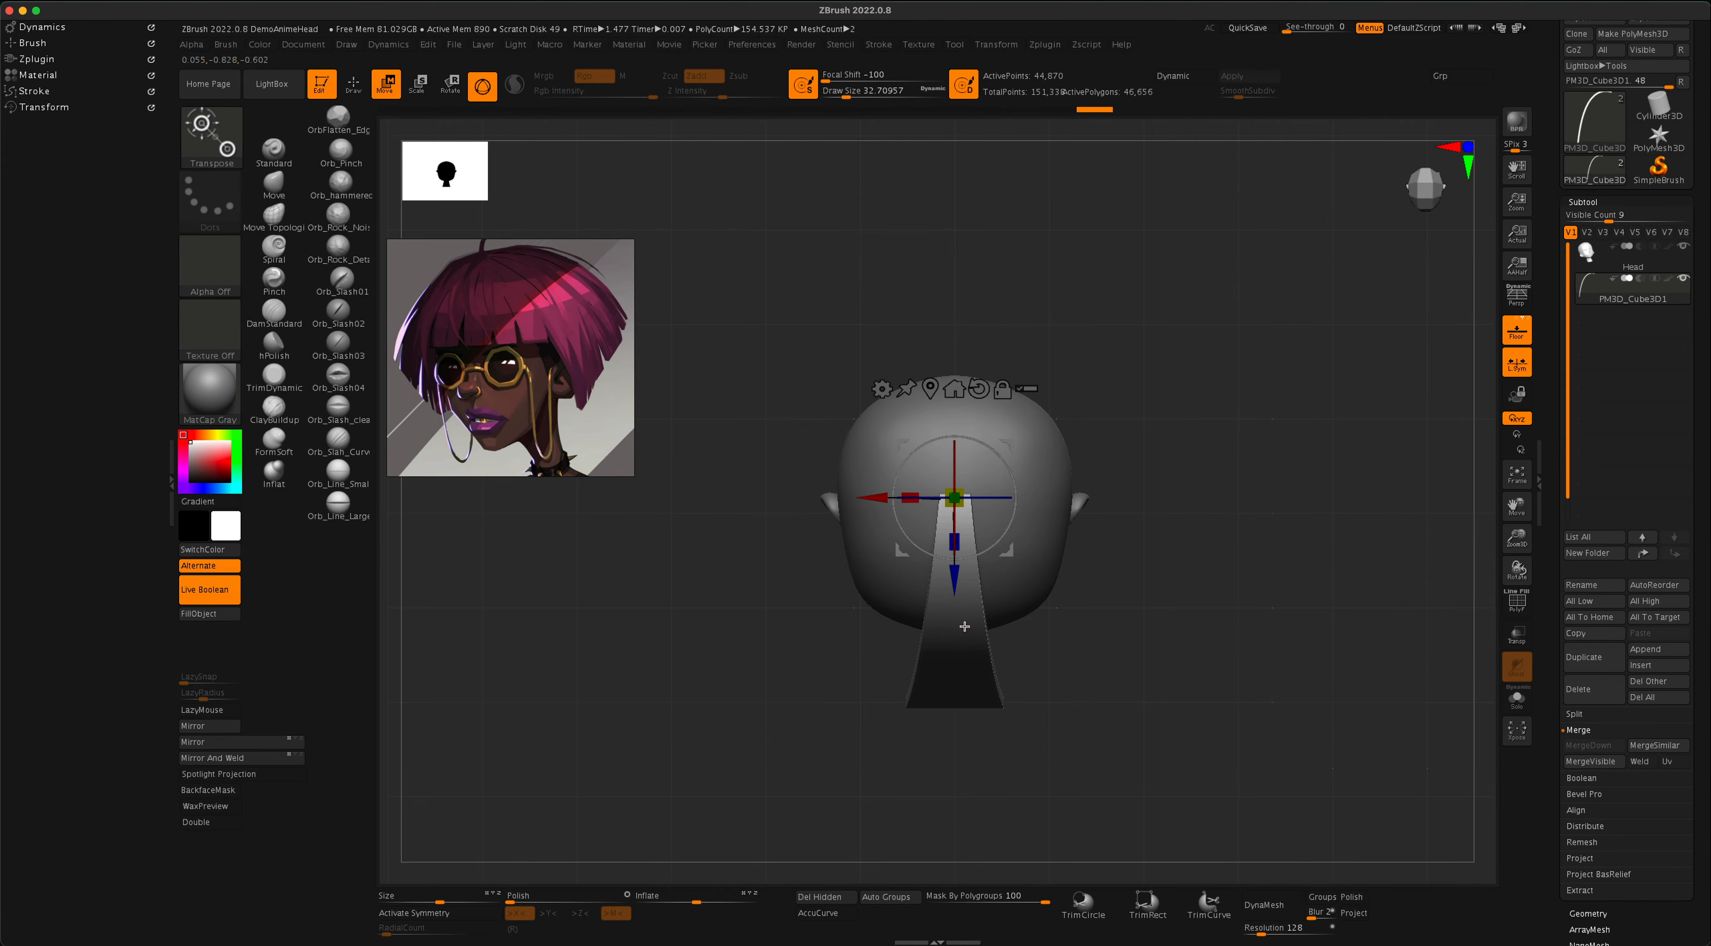
{"action": "left_click", "coordinate": [1518, 606]}
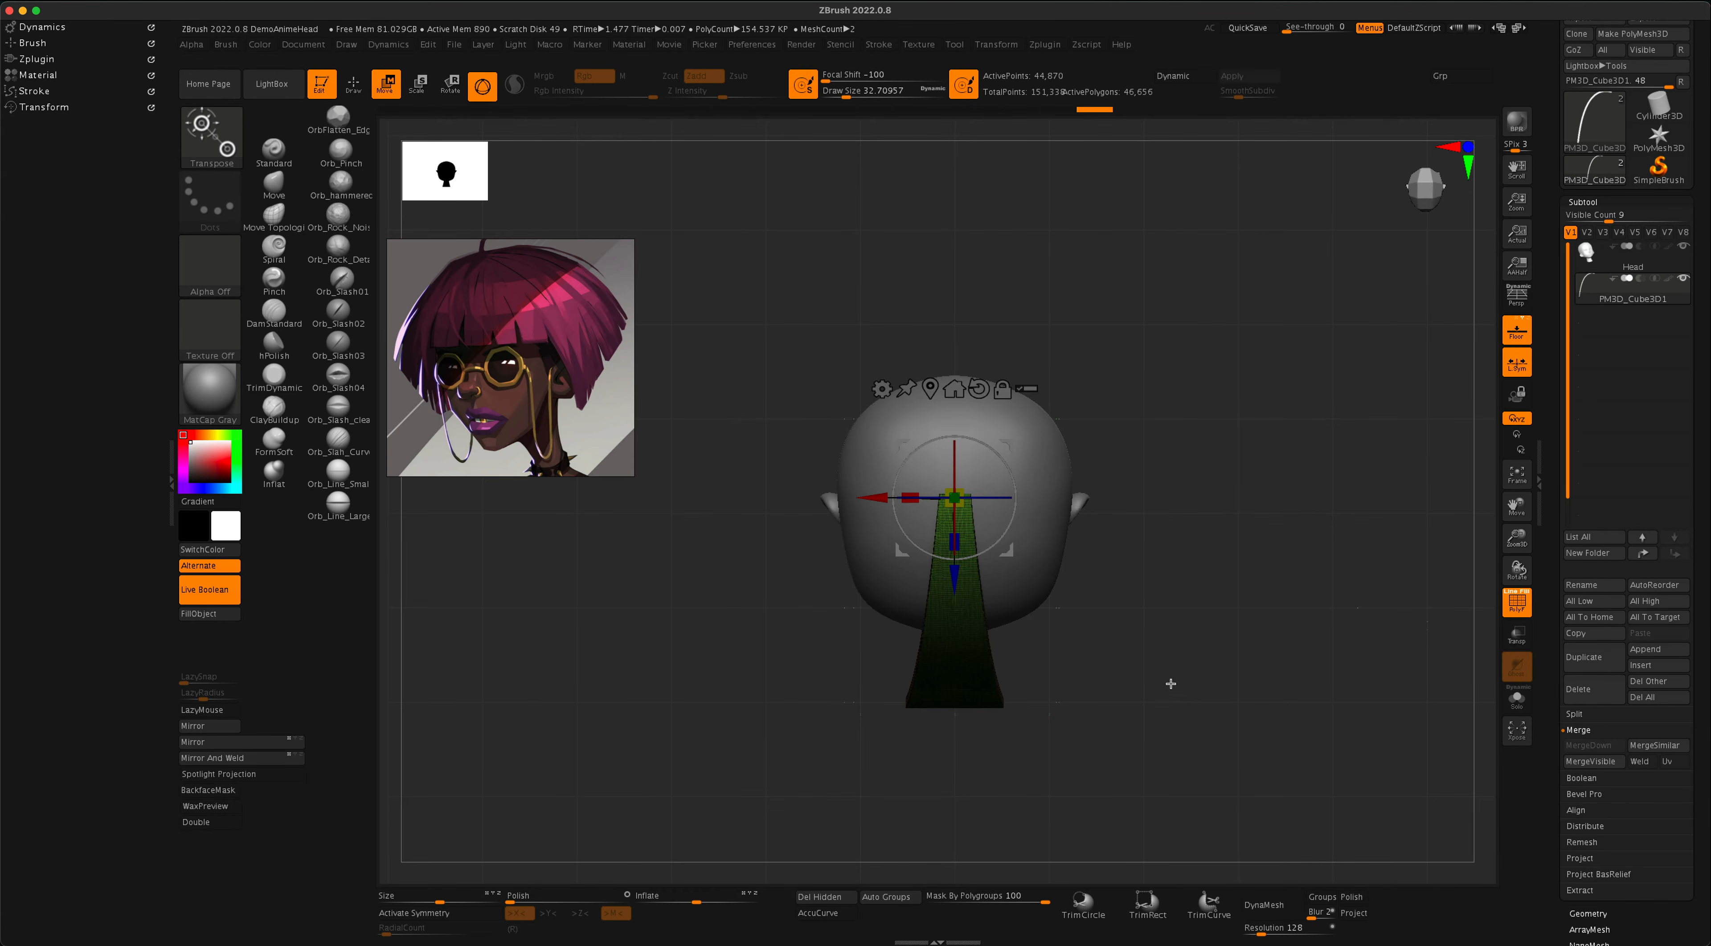
{"action": "left_click", "coordinate": [1516, 603]}
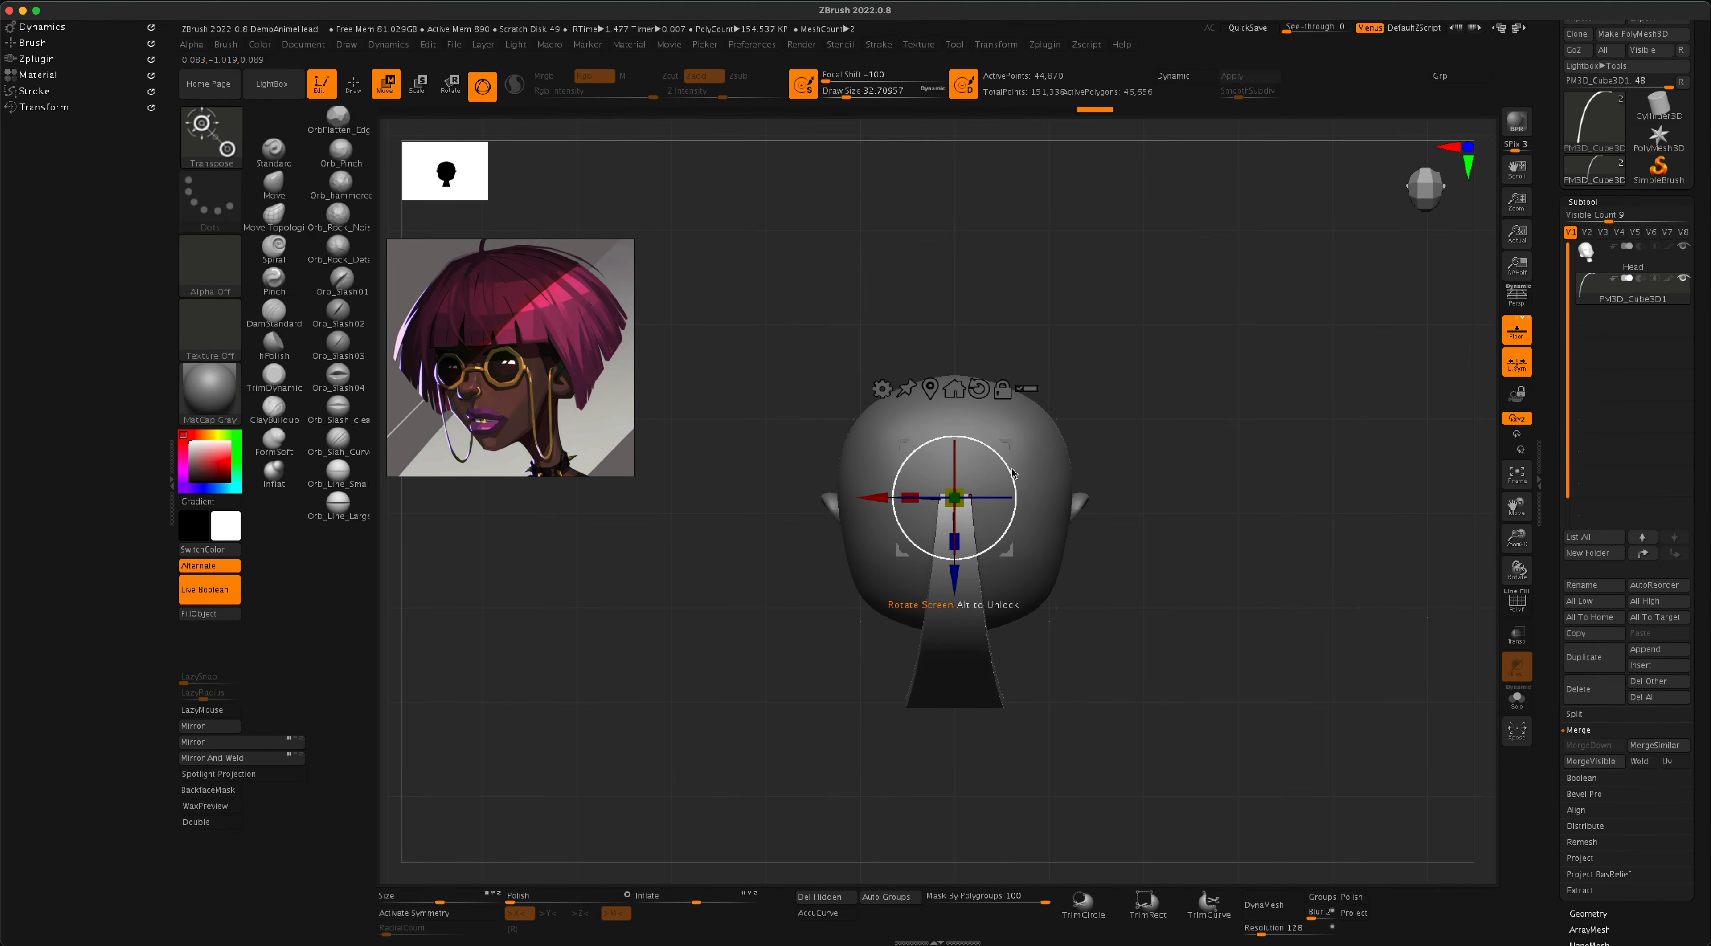
Rotate the strand off centre around the crown and duplicate and rotate copies until four strands fan across the front.
{"action": "left_click_drag", "start_coordinate": [1012, 473], "coordinate": [1010, 492]}
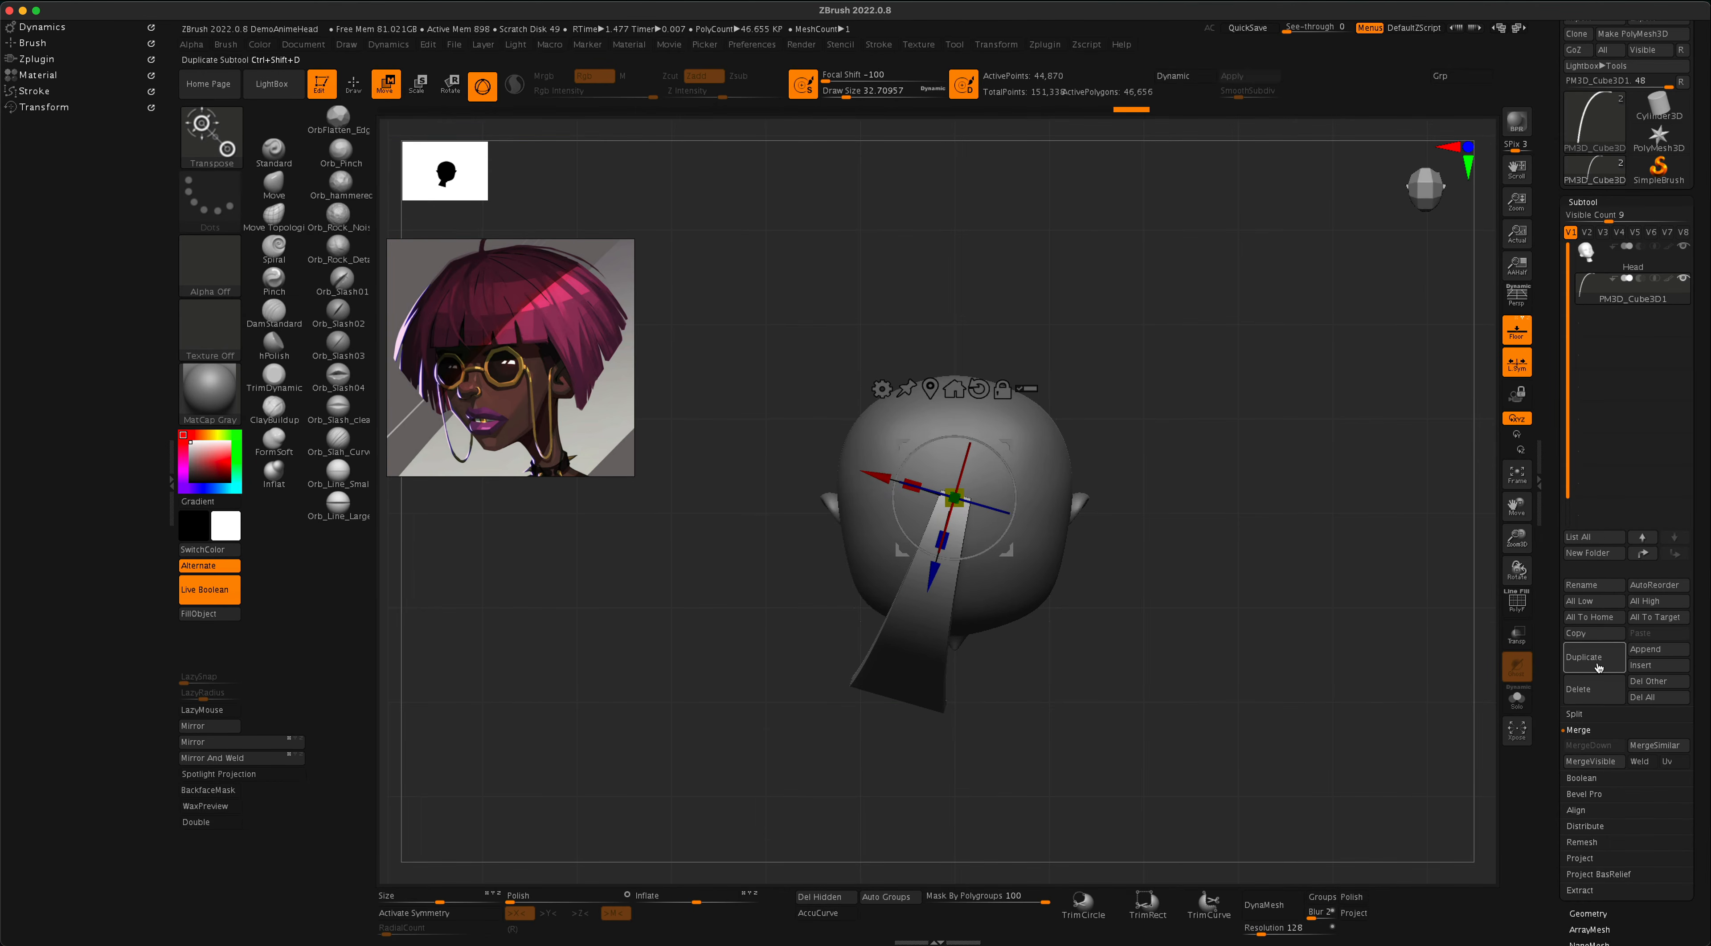
{"action": "left_click", "coordinate": [1584, 661]}
{"action": "left_click_drag", "start_coordinate": [1016, 486], "coordinate": [966, 551]}
{"action": "left_click", "coordinate": [1590, 660]}
{"action": "left_click", "coordinate": [1595, 661]}
{"action": "left_click_drag", "start_coordinate": [1239, 562], "coordinate": [1237, 567], "text": "shift"}
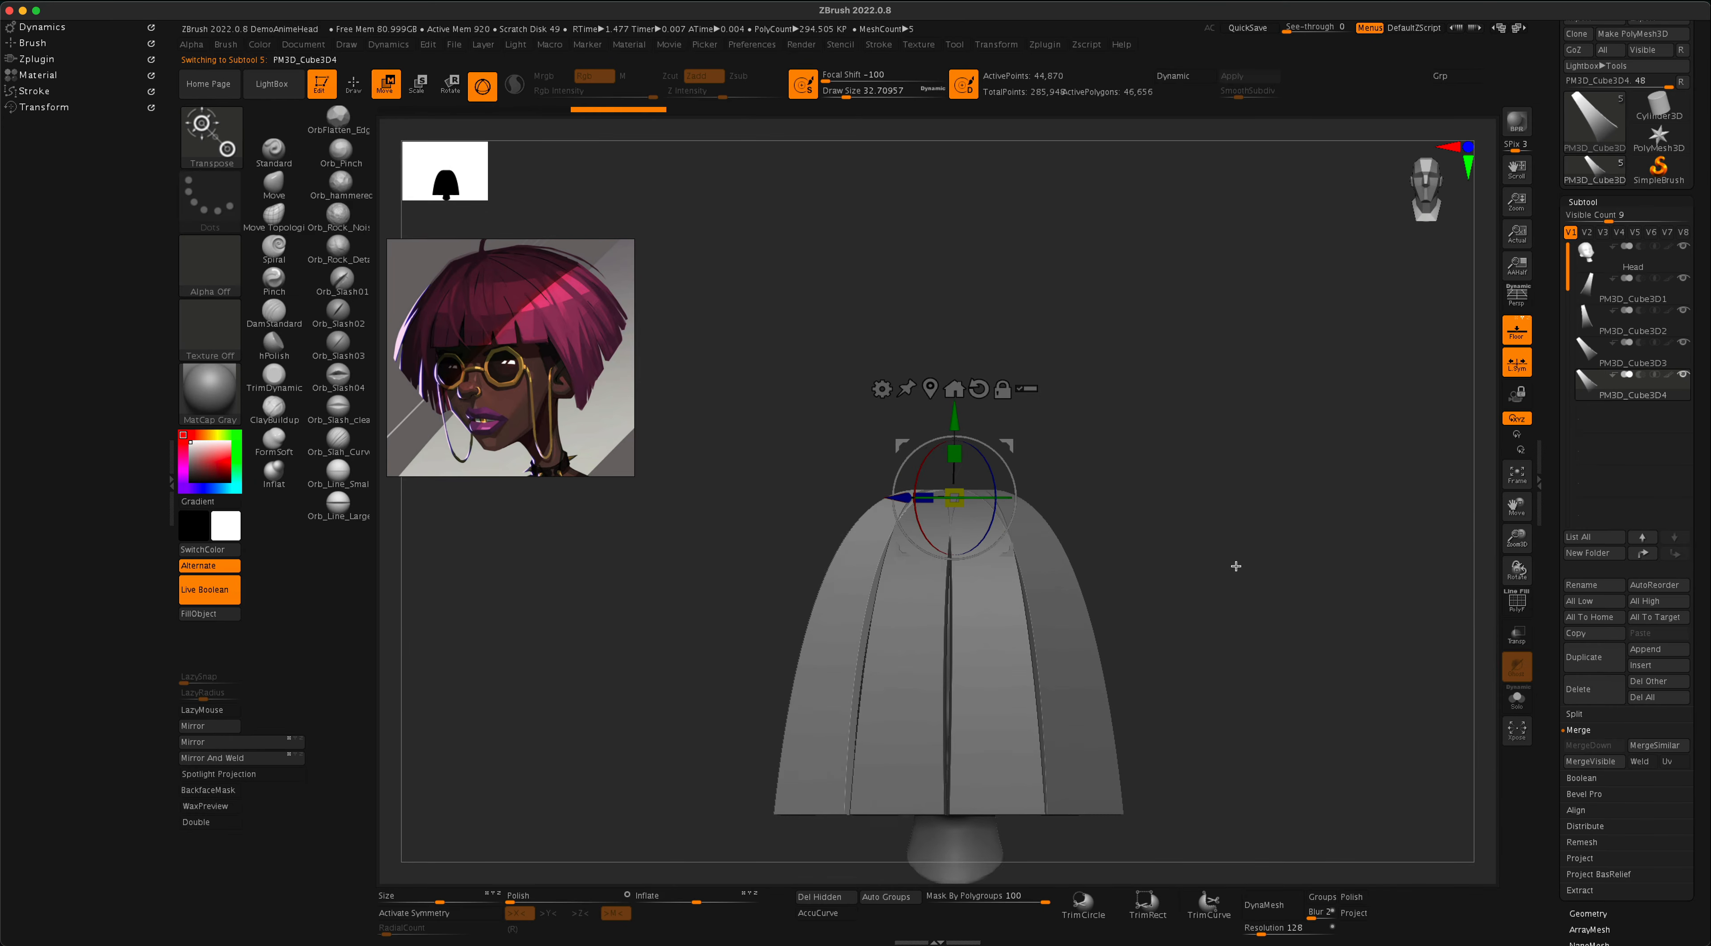
Duplicate the last strand and rotate the copy around the crown to the side of the head, beyond the front fan.
{"action": "left_click_drag", "start_coordinate": [1200, 644], "coordinate": [1107, 587], "text": "alt"}
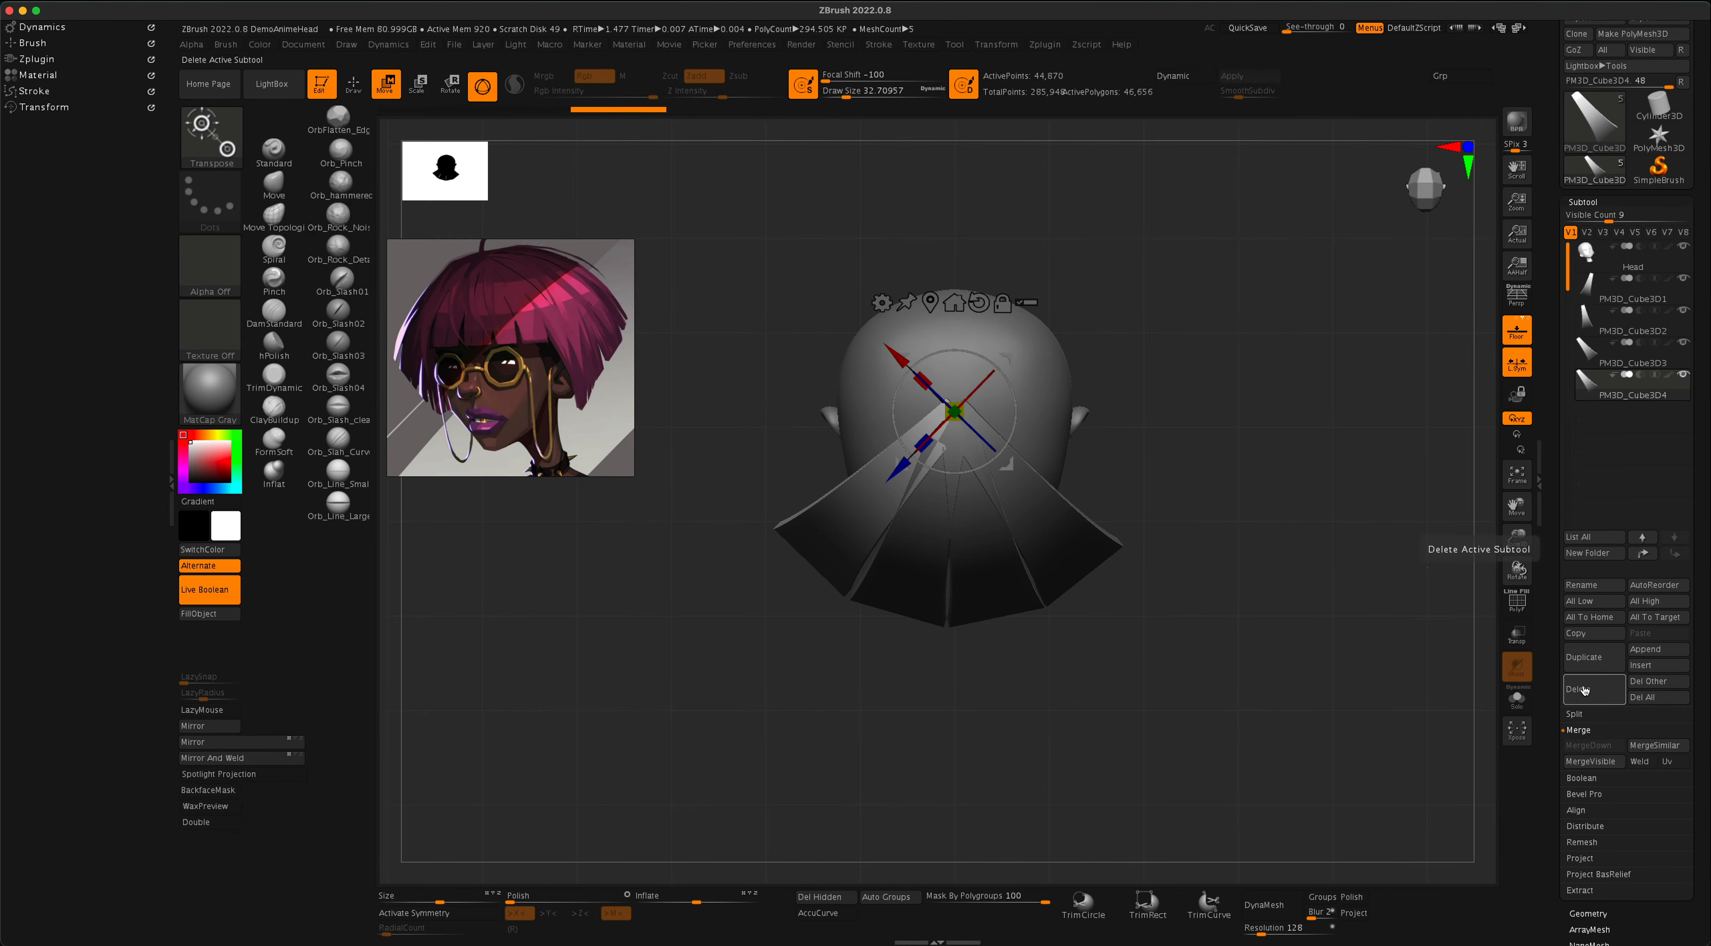
{"action": "left_click", "coordinate": [1595, 658]}
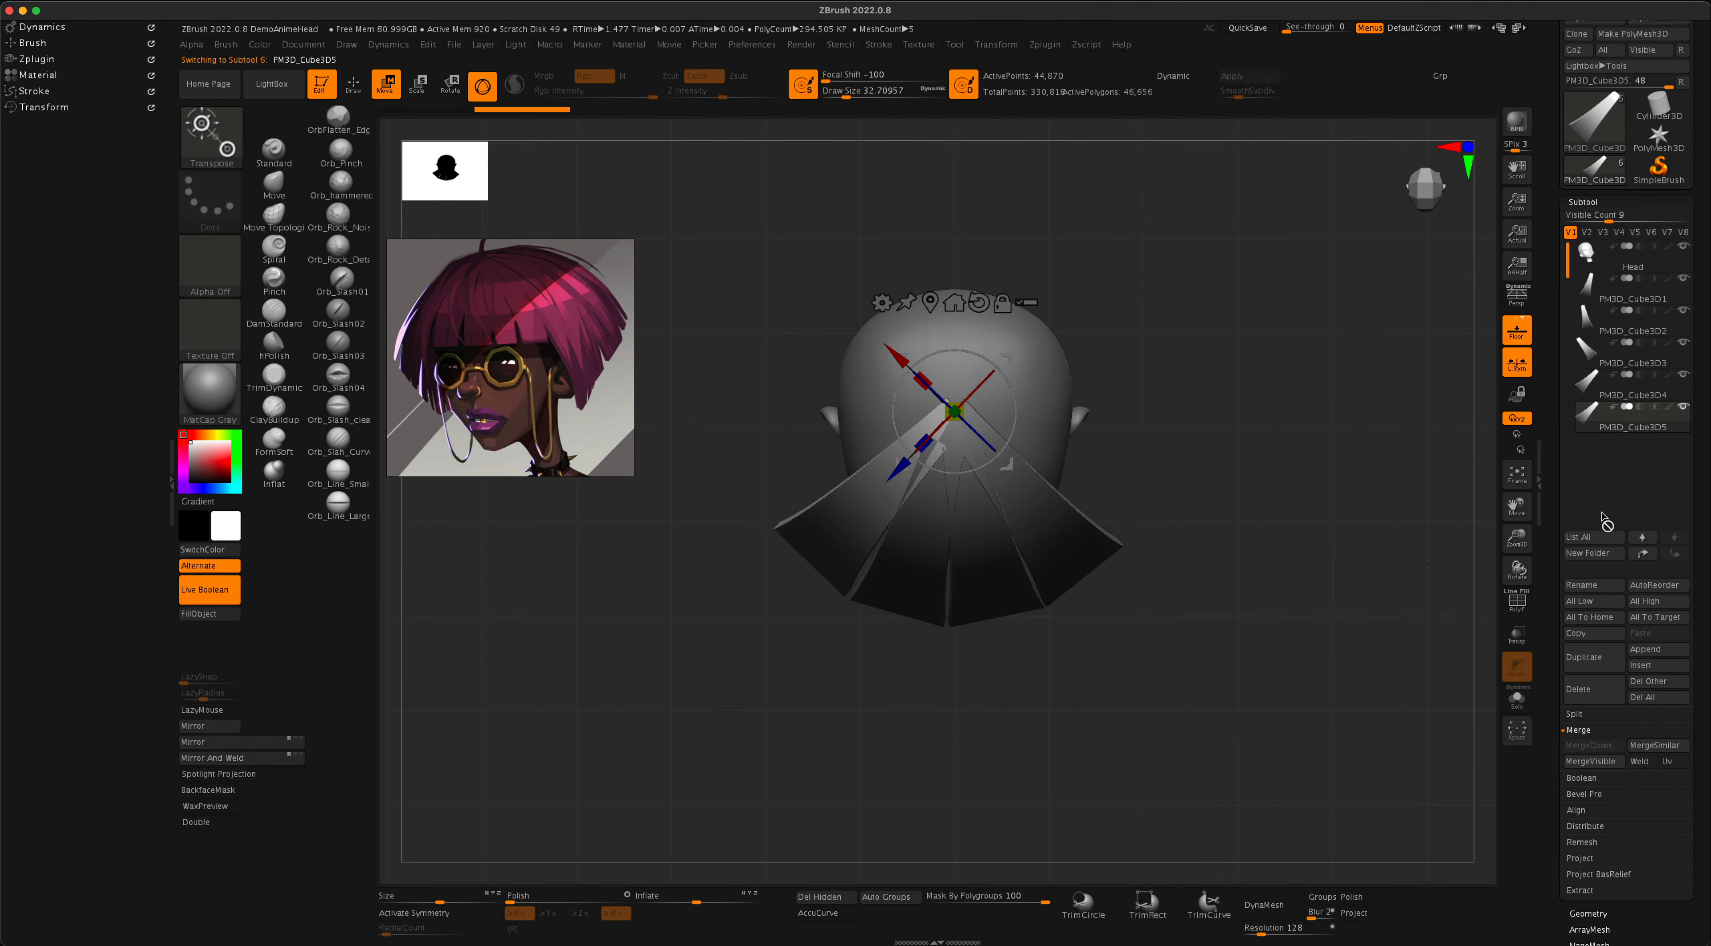
{"action": "left_click_drag", "start_coordinate": [1017, 410], "coordinate": [909, 310]}
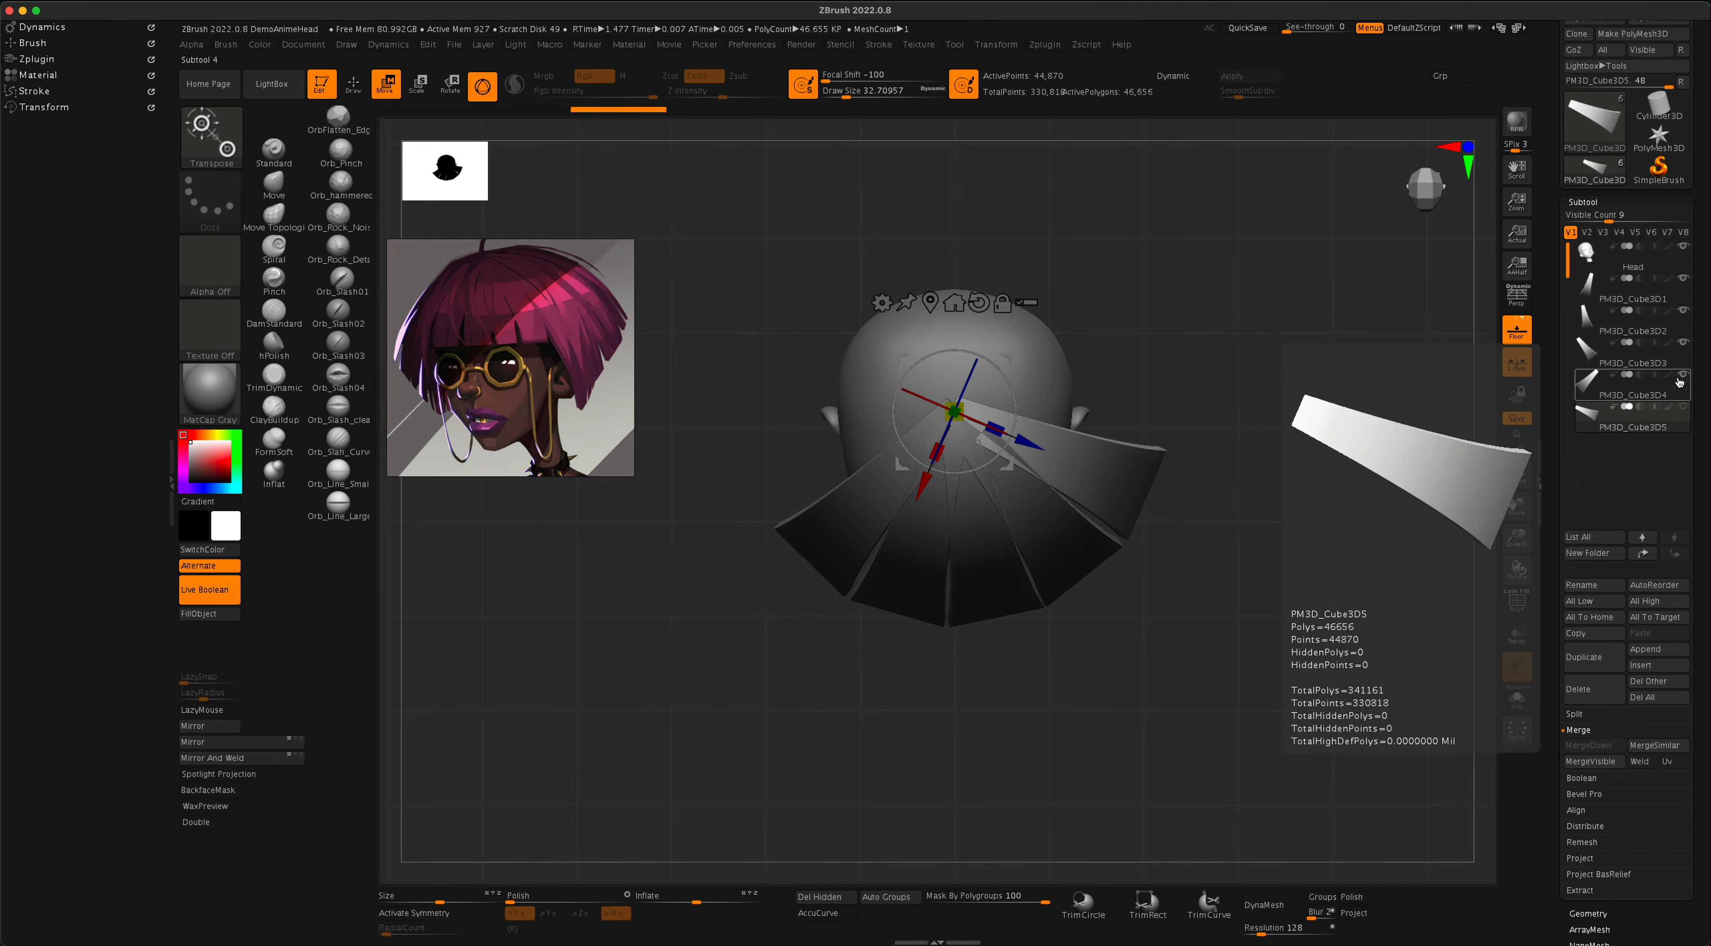
Hide the extra side strand and merge the four front strands down into one subtool.
{"action": "left_click", "coordinate": [1675, 300]}
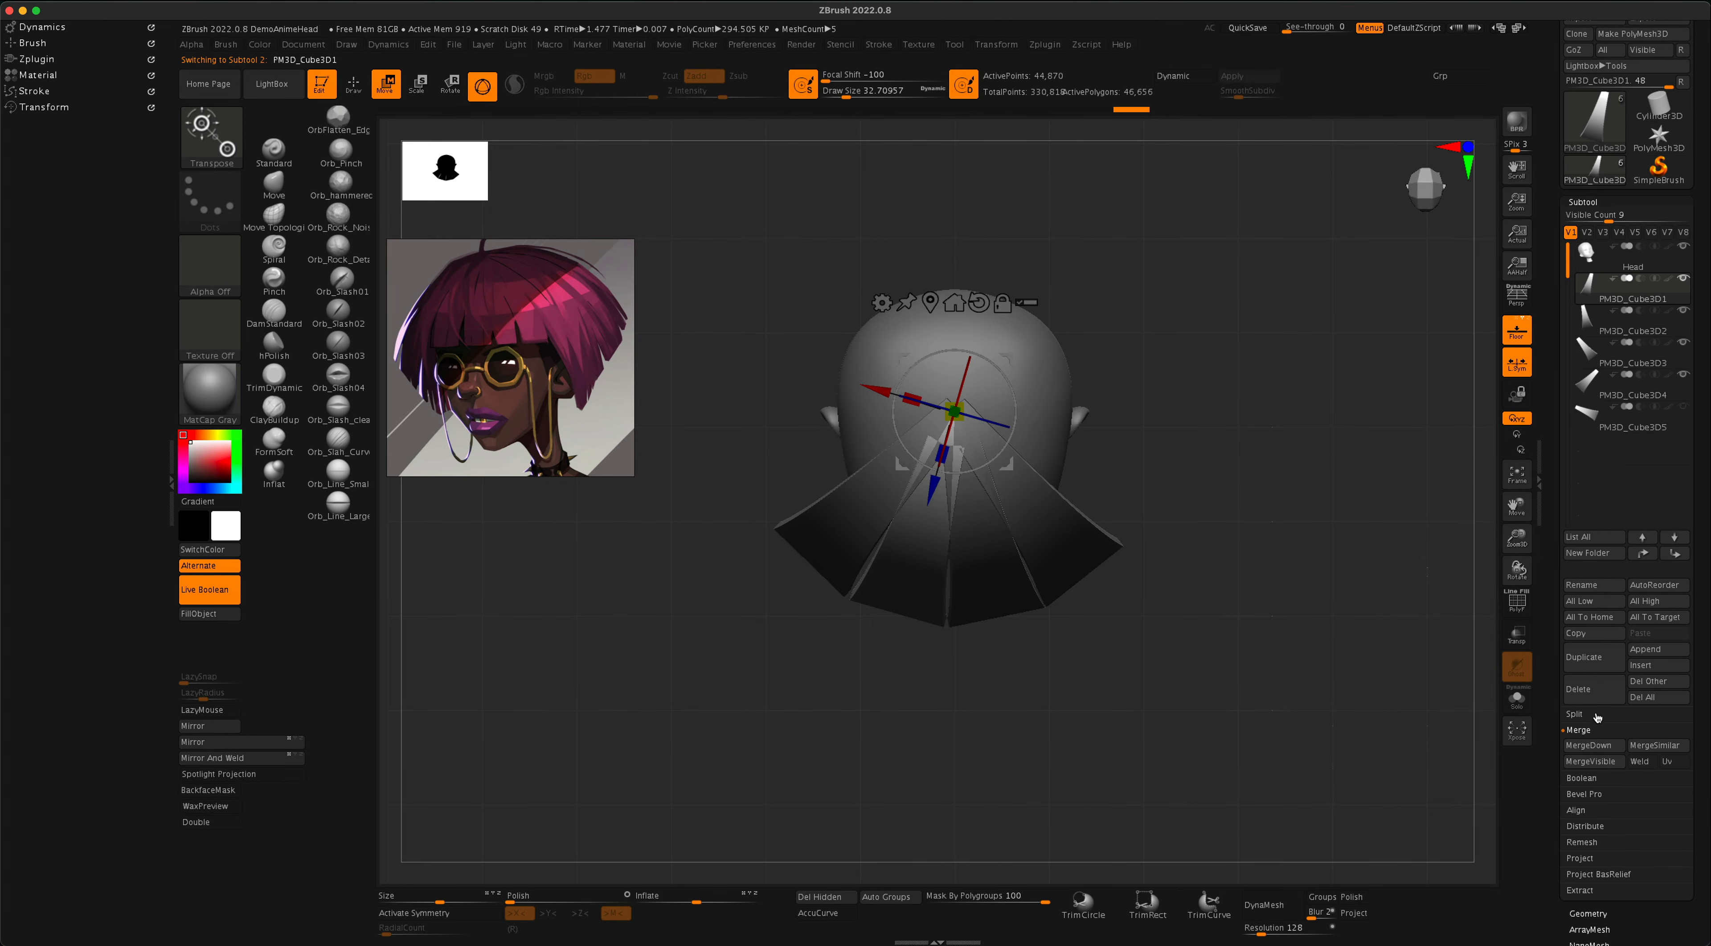
{"action": "left_click", "coordinate": [1607, 749]}
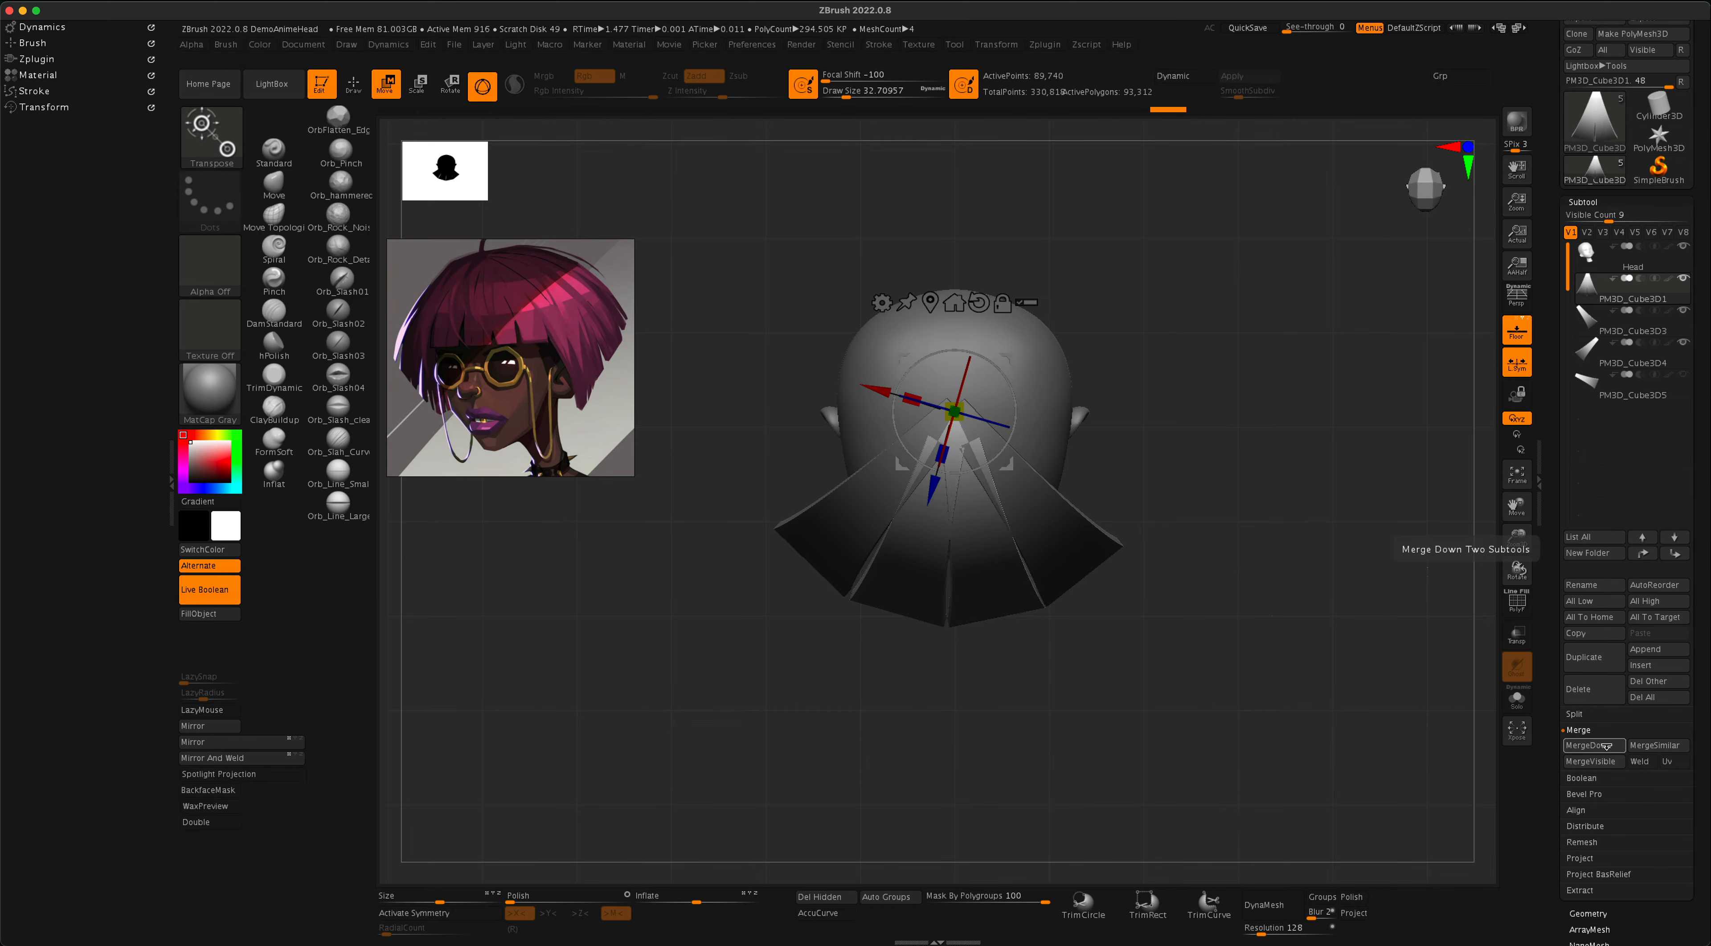
{"action": "left_click", "coordinate": [1607, 748]}
{"action": "left_click", "coordinate": [1607, 747]}
Rename the merged front strands subtool as frontHair.
{"action": "mouse_move", "coordinate": [1585, 291]}
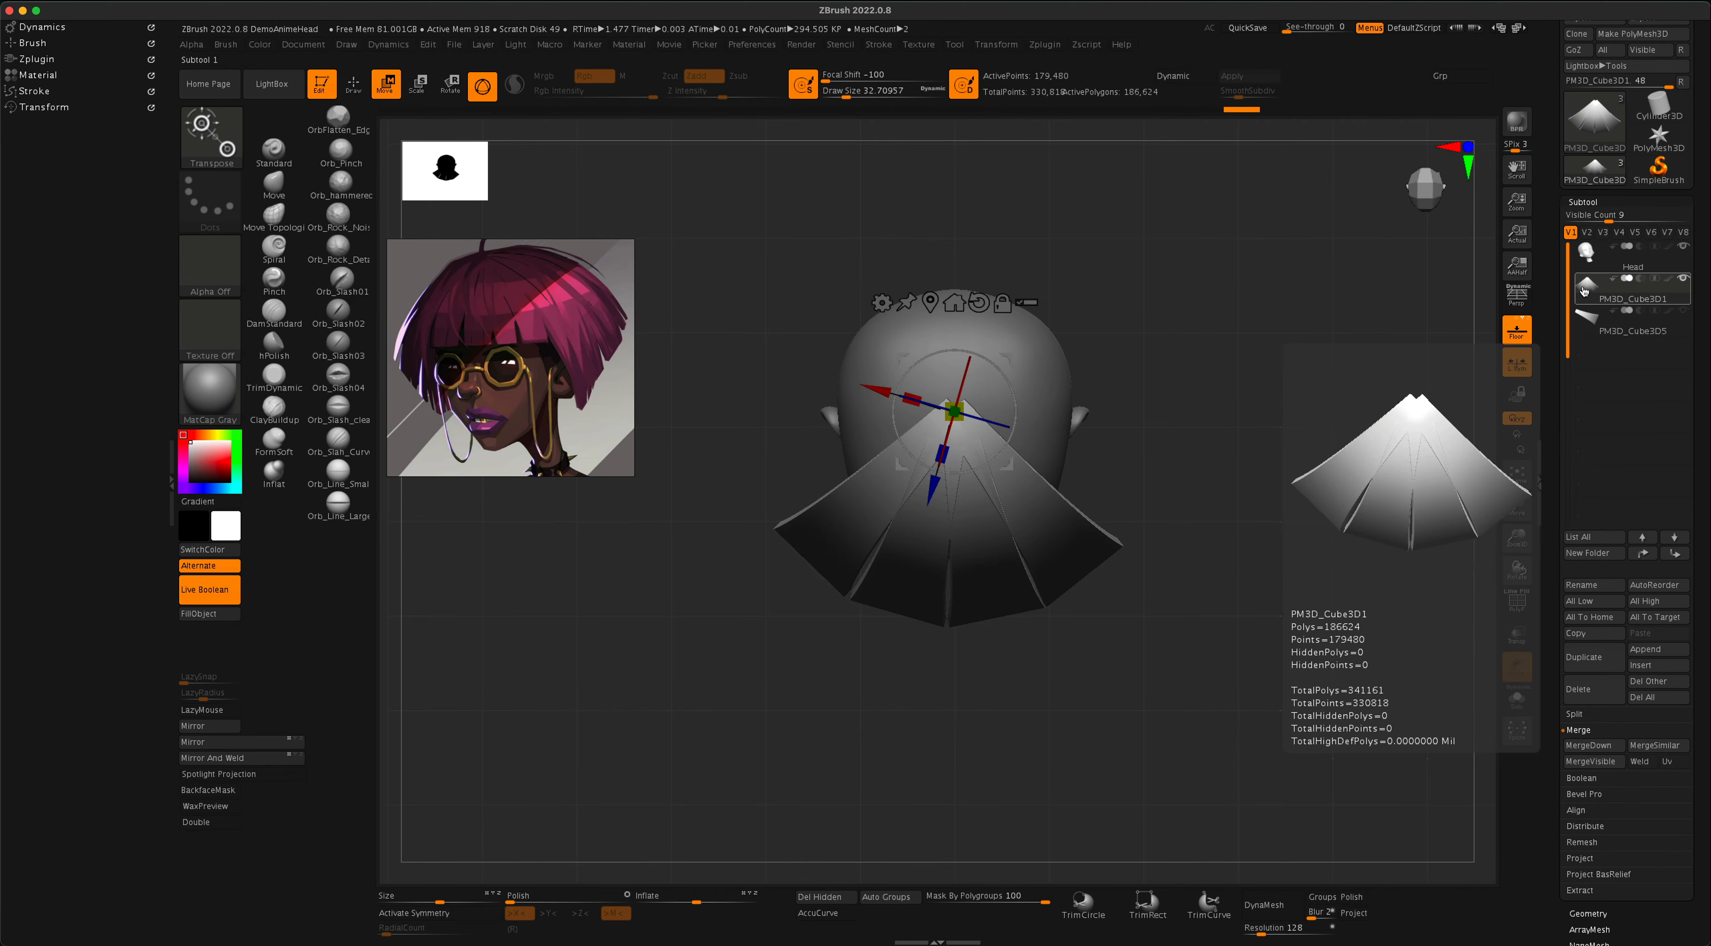
{"action": "left_click", "coordinate": [1591, 587]}
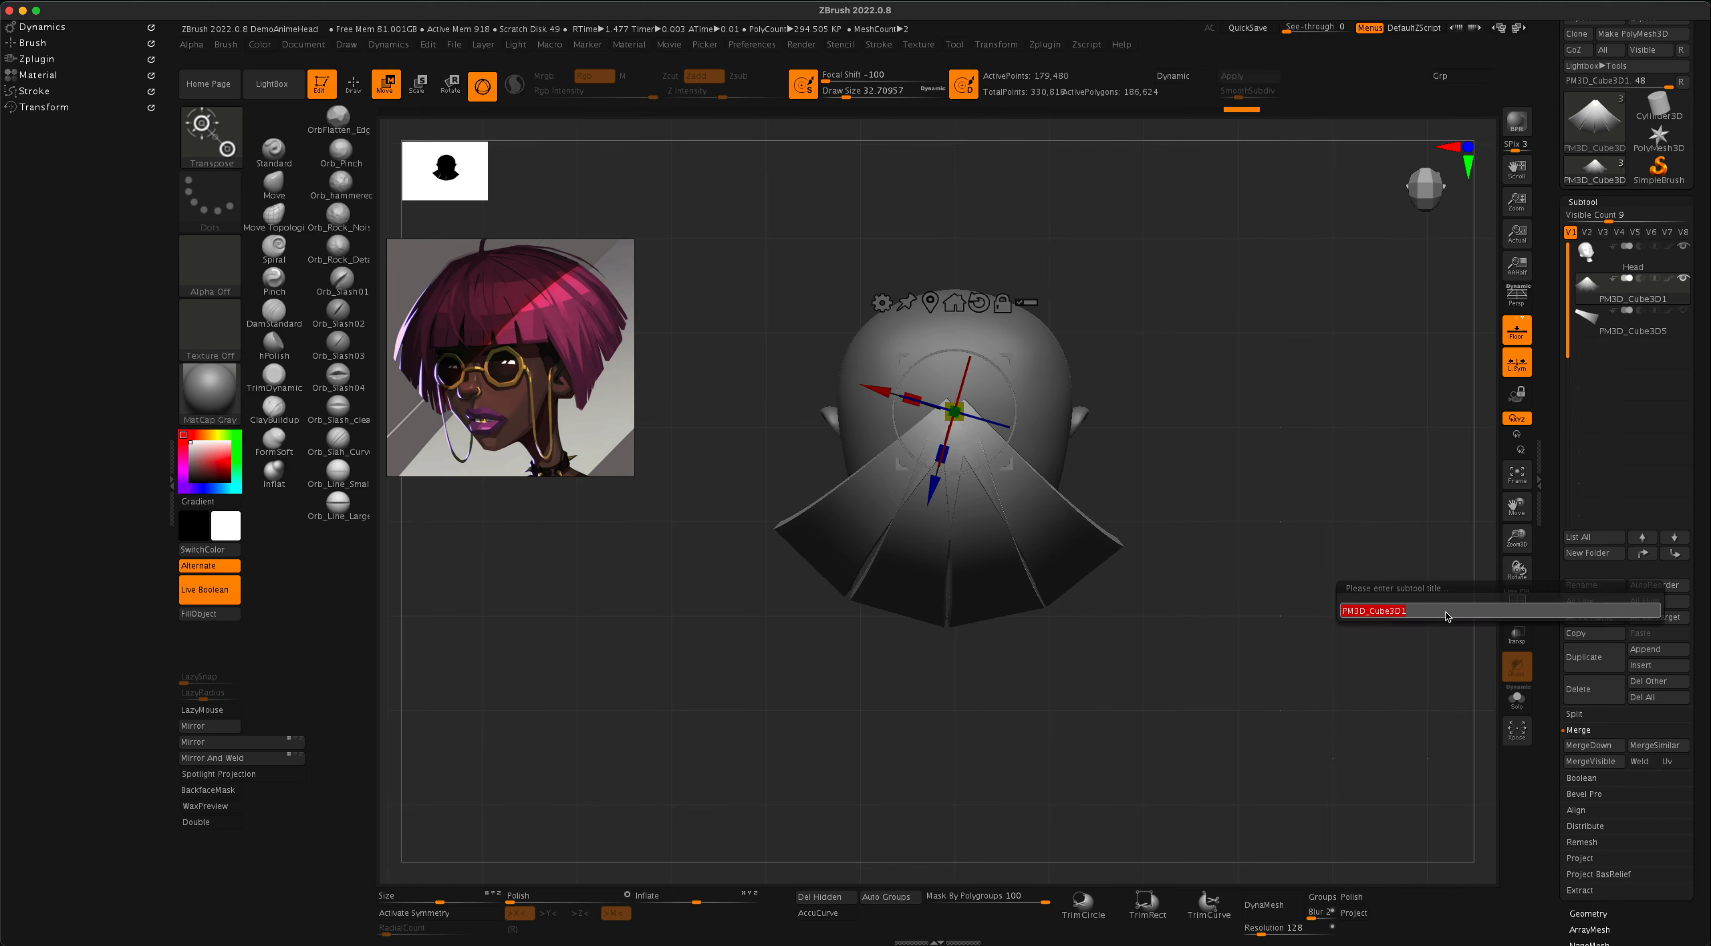
{"action": "type", "text": "frontHair"}
{"action": "key", "text": "Return"}
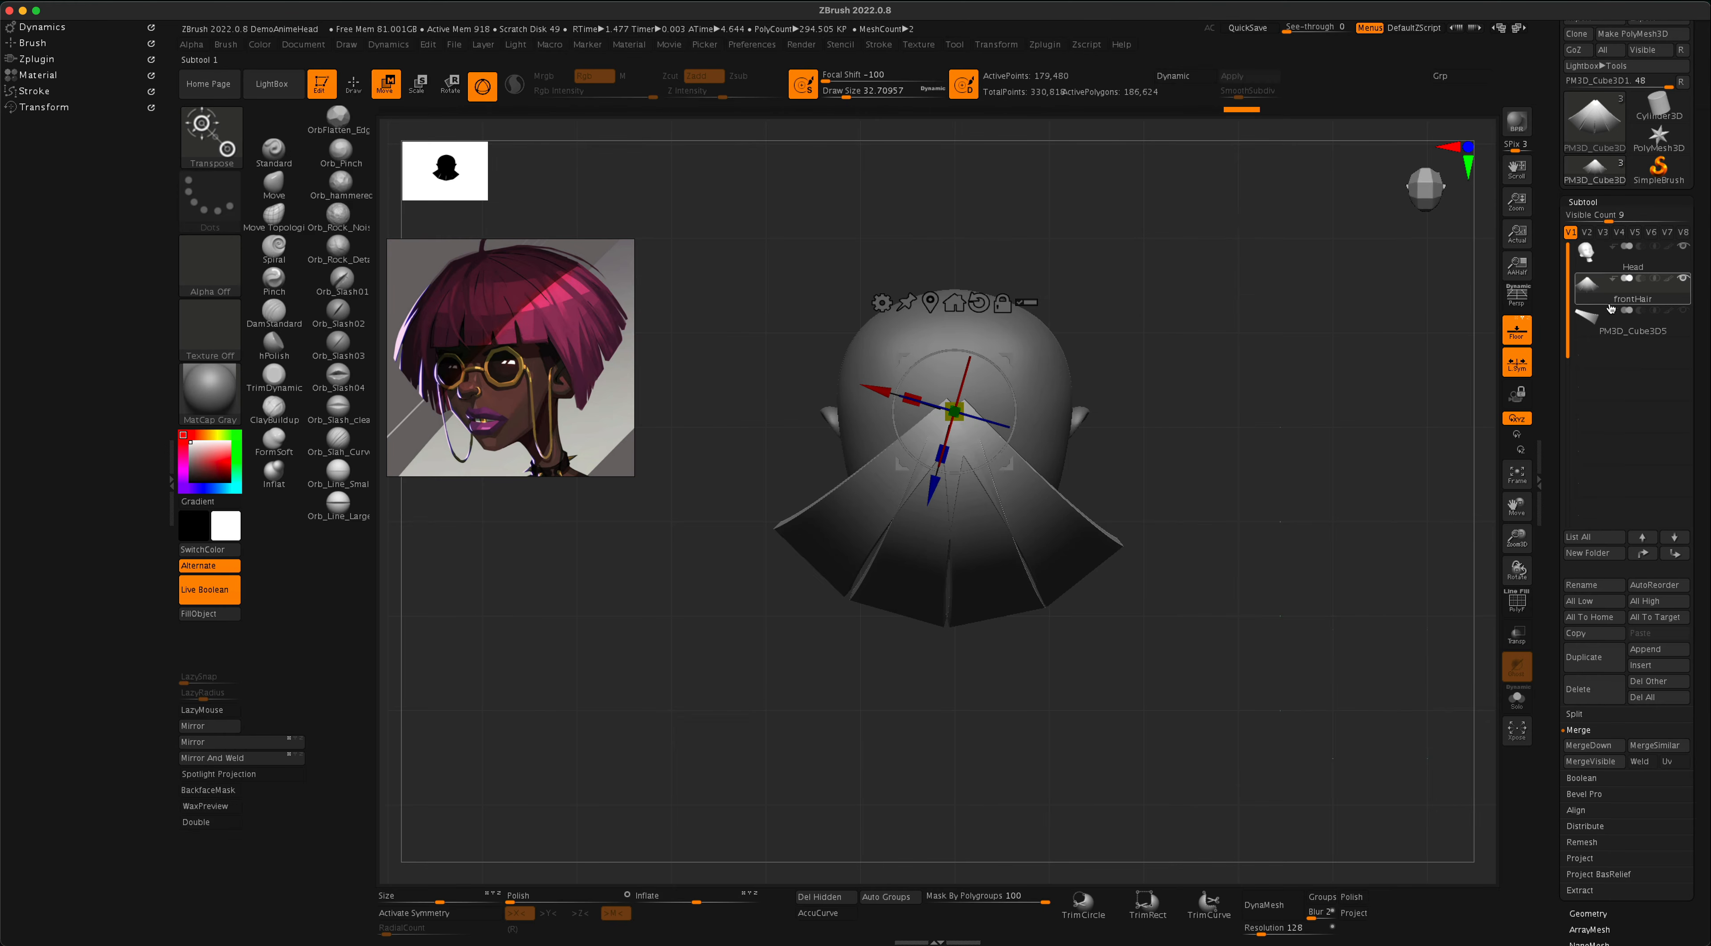
Show PolyFrame on the front hair and use Auto Groups to give each strand its own polygroup.
{"action": "left_click_drag", "start_coordinate": [1278, 578], "coordinate": [1231, 525]}
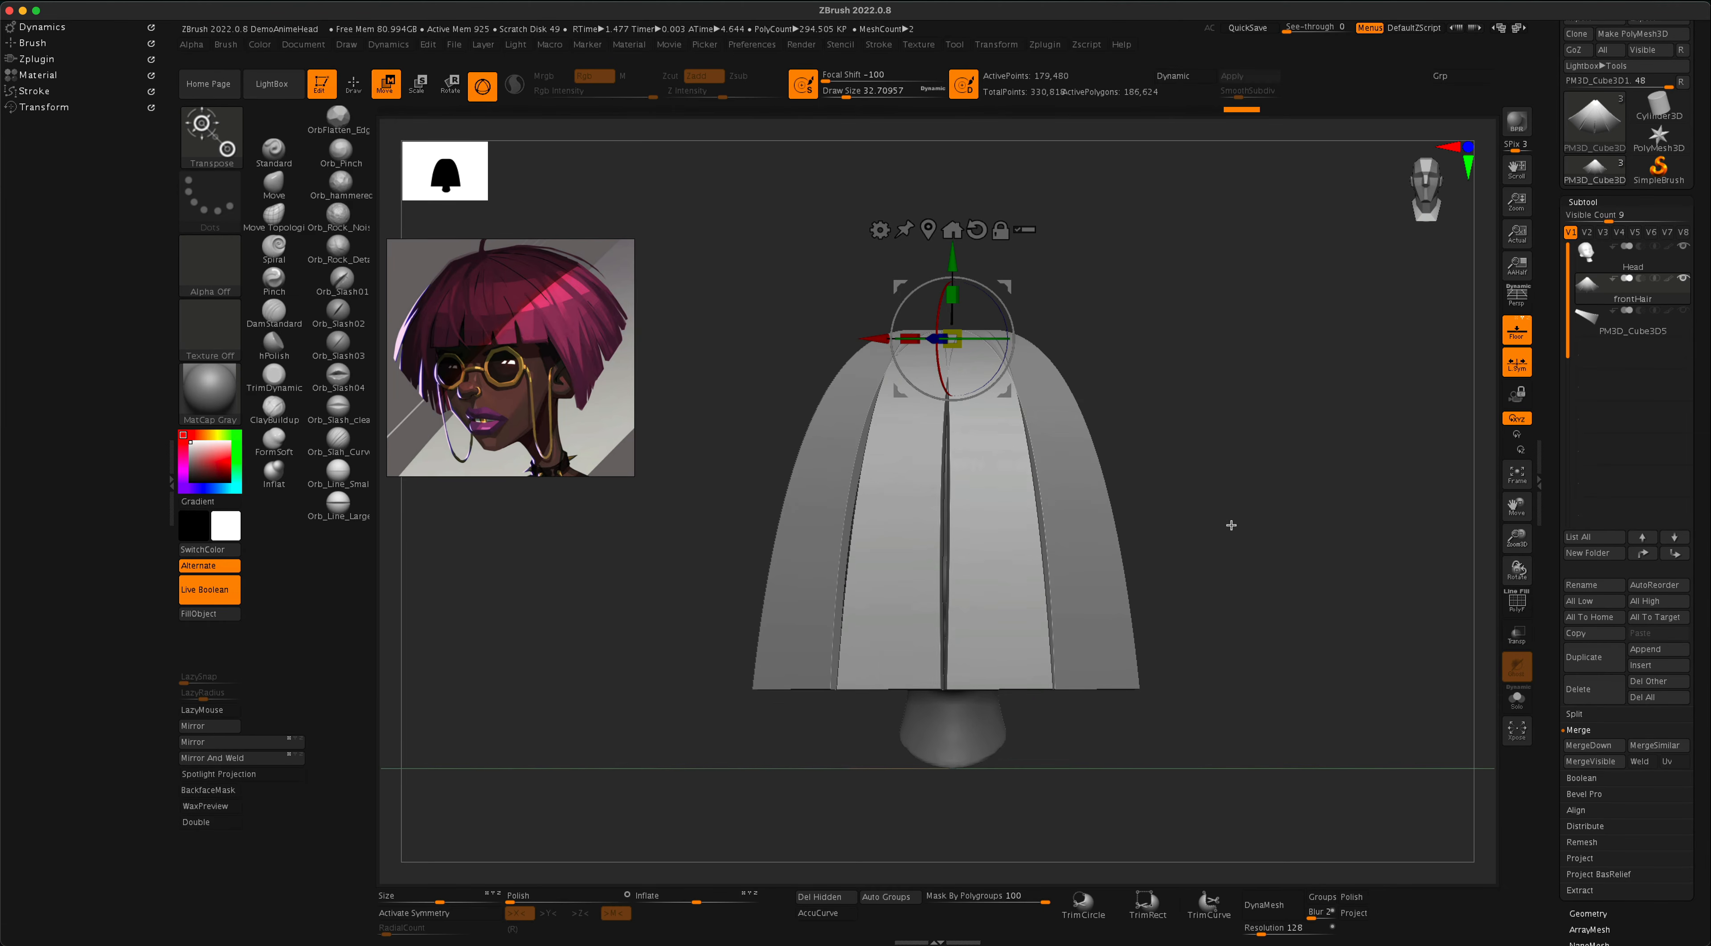
{"action": "left_click", "coordinate": [1517, 603]}
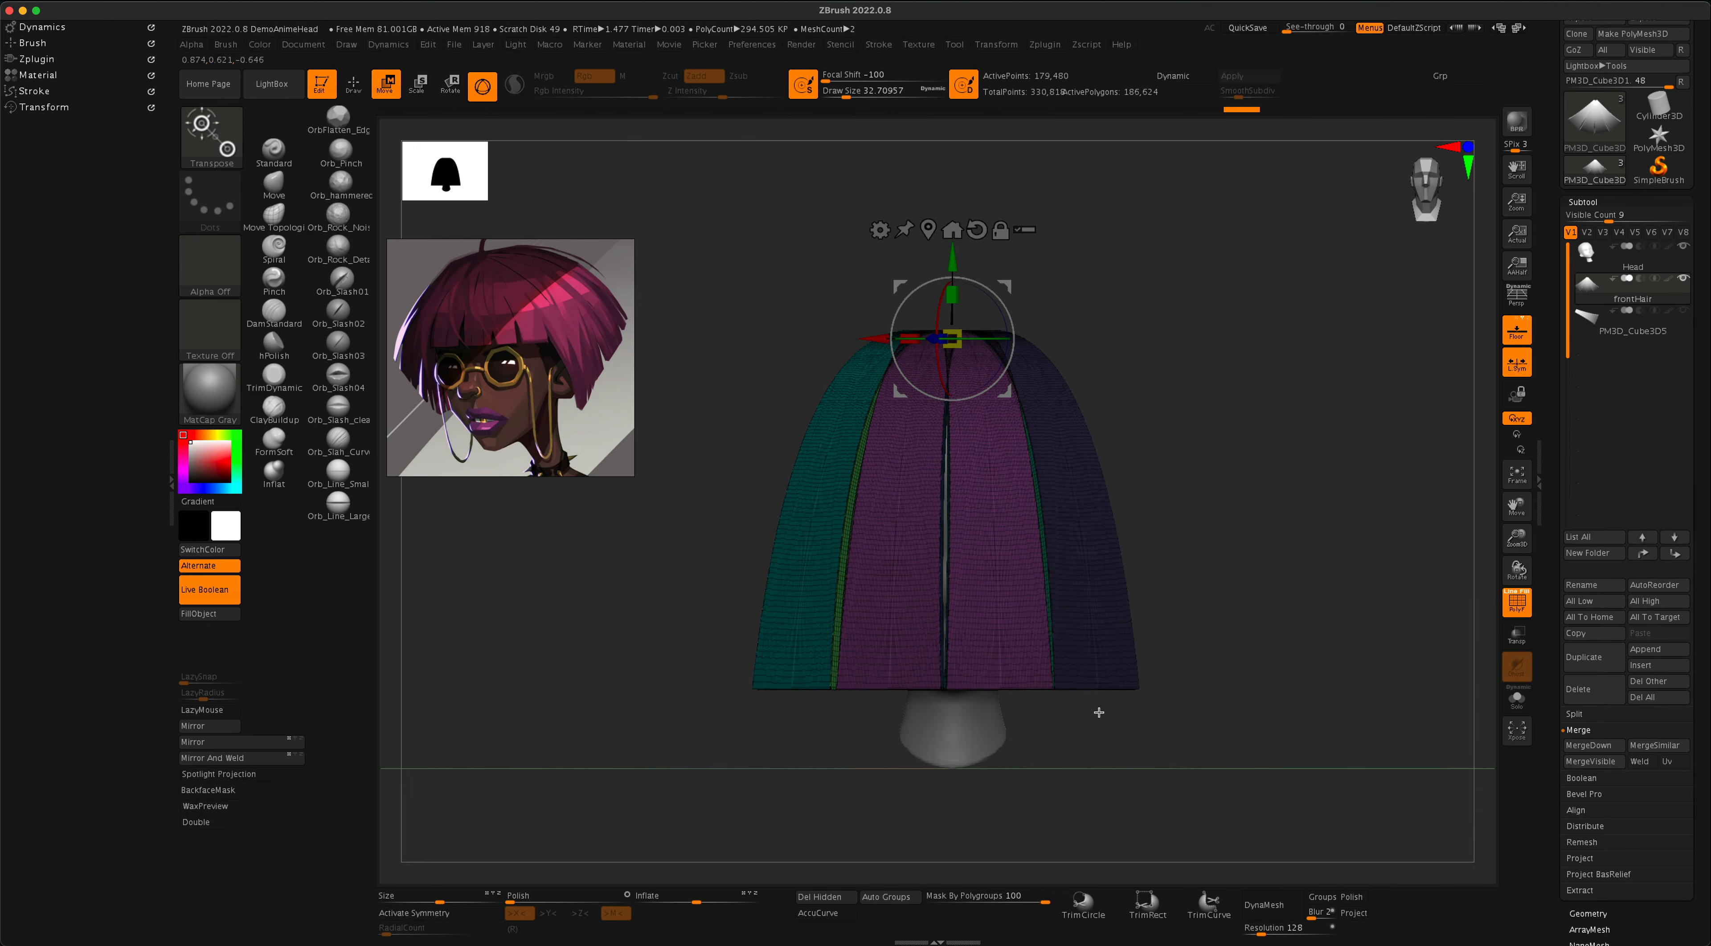
{"action": "left_click", "coordinate": [873, 899]}
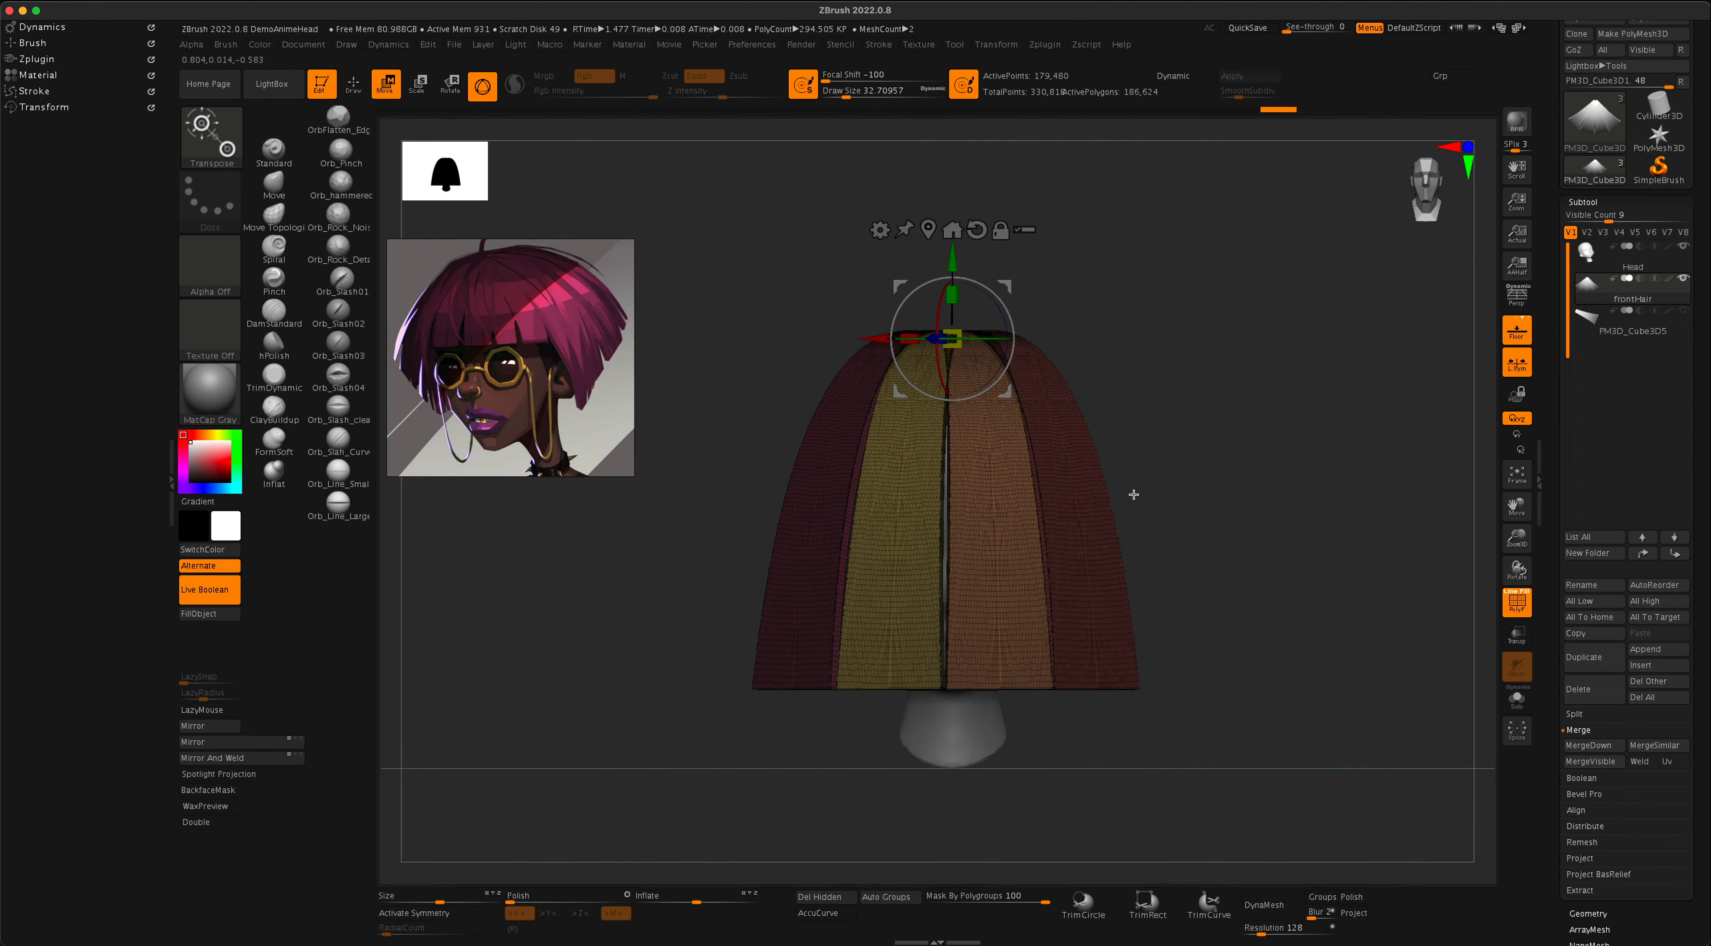
Mask all but one strand of the front hair at a time, ending with one middle strand unmasked.
{"action": "left_click_drag", "start_coordinate": [1068, 493], "coordinate": [1194, 502]}
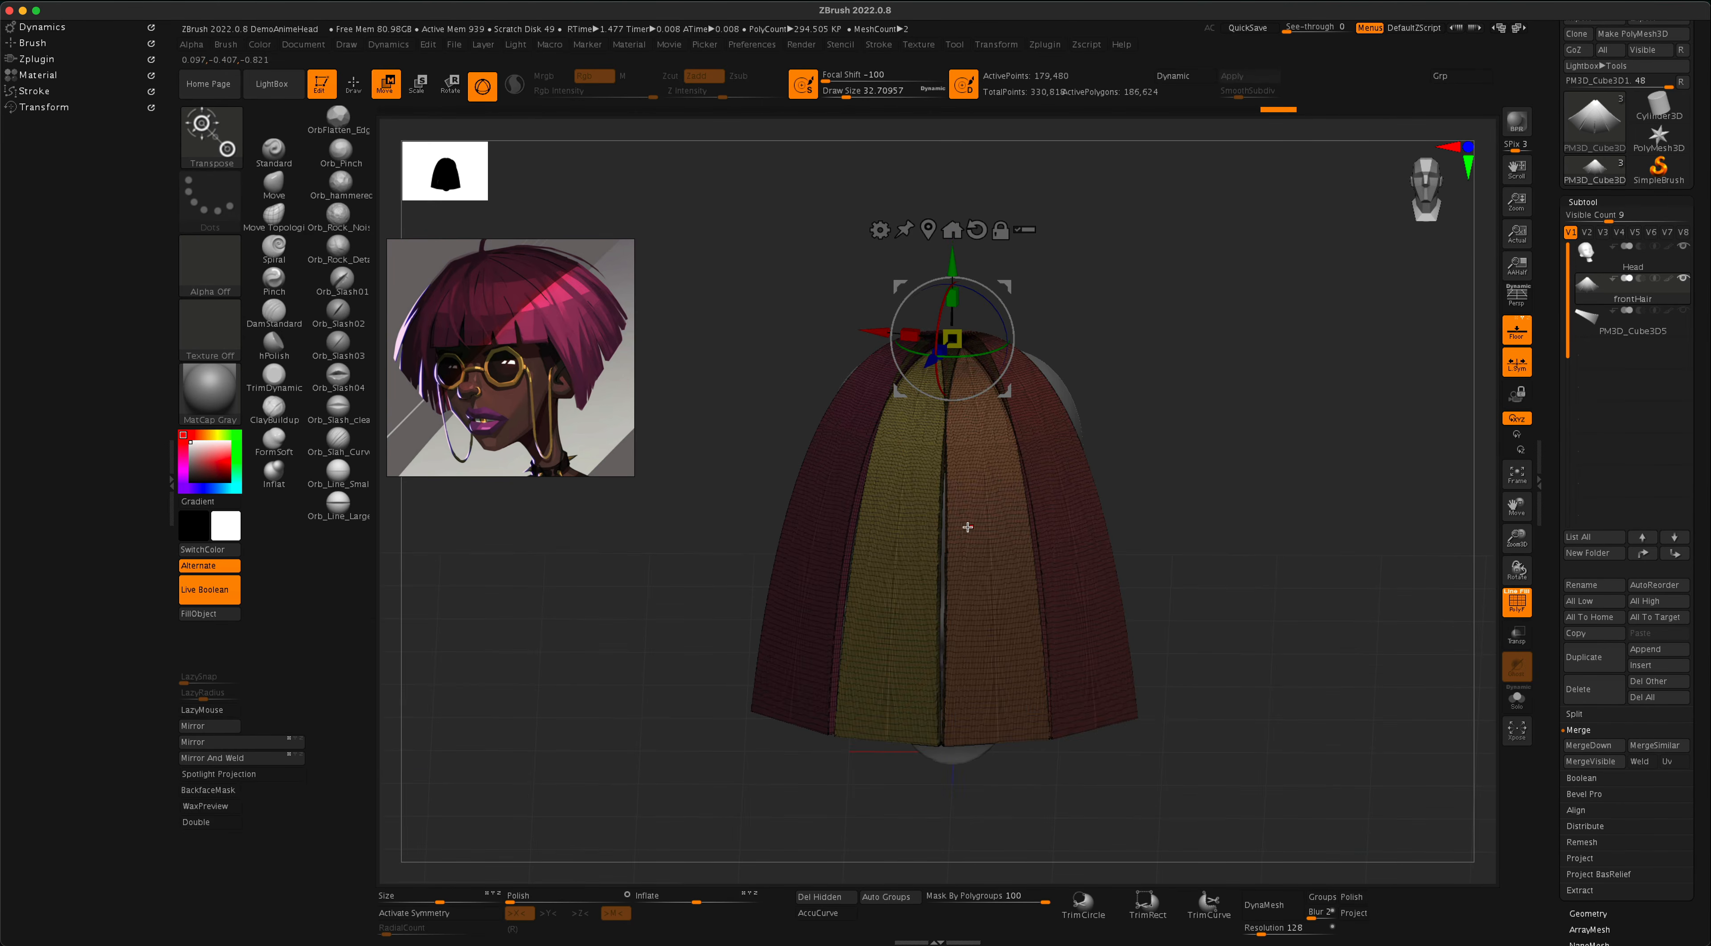
{"action": "left_click", "coordinate": [896, 529], "text": "ctrl"}
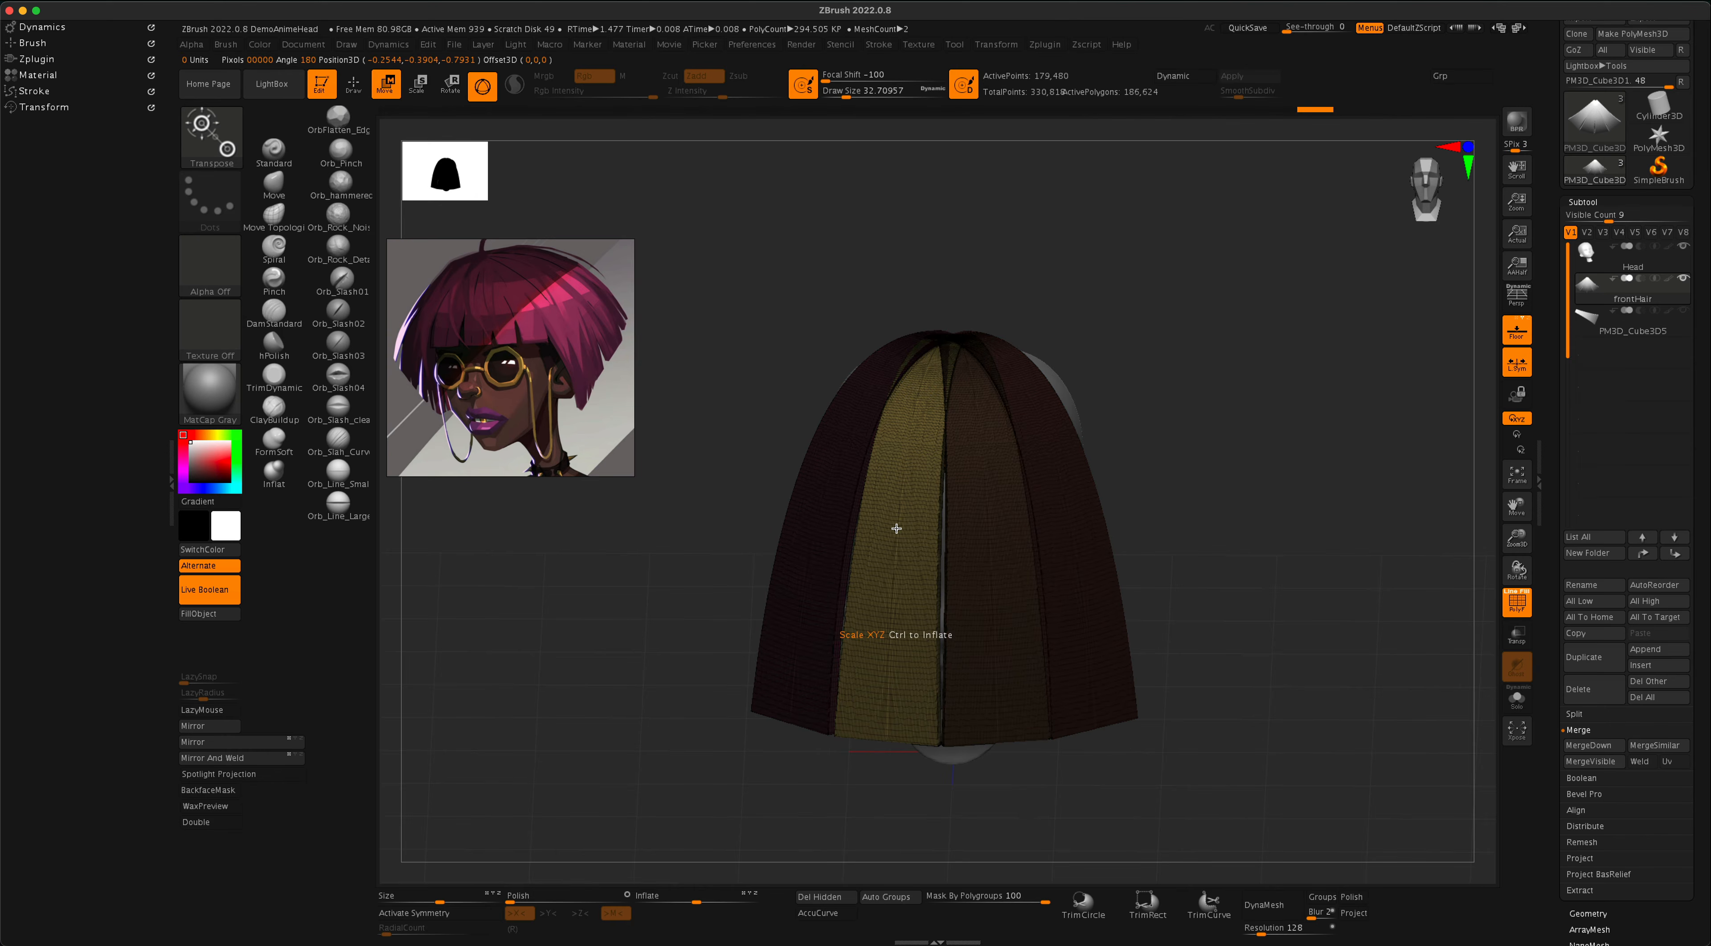
{"action": "left_click", "coordinate": [985, 497], "text": "ctrl"}
{"action": "left_click", "coordinate": [1096, 610], "text": "ctrl"}
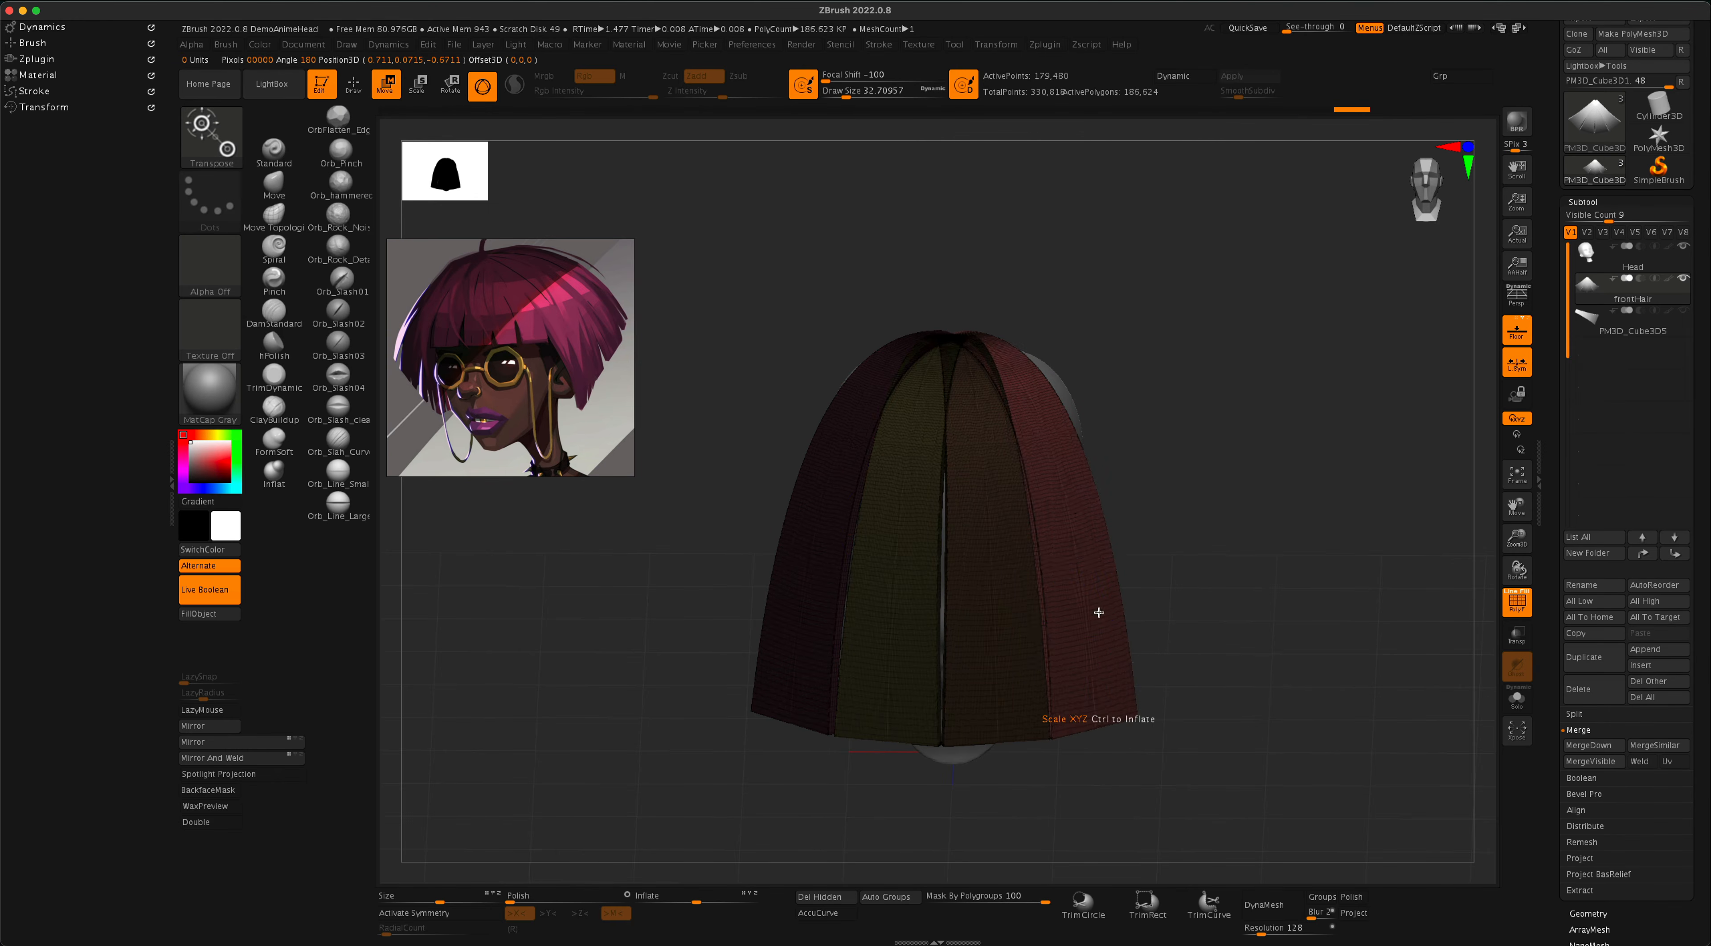
{"action": "left_click", "coordinate": [974, 487], "text": "ctrl"}
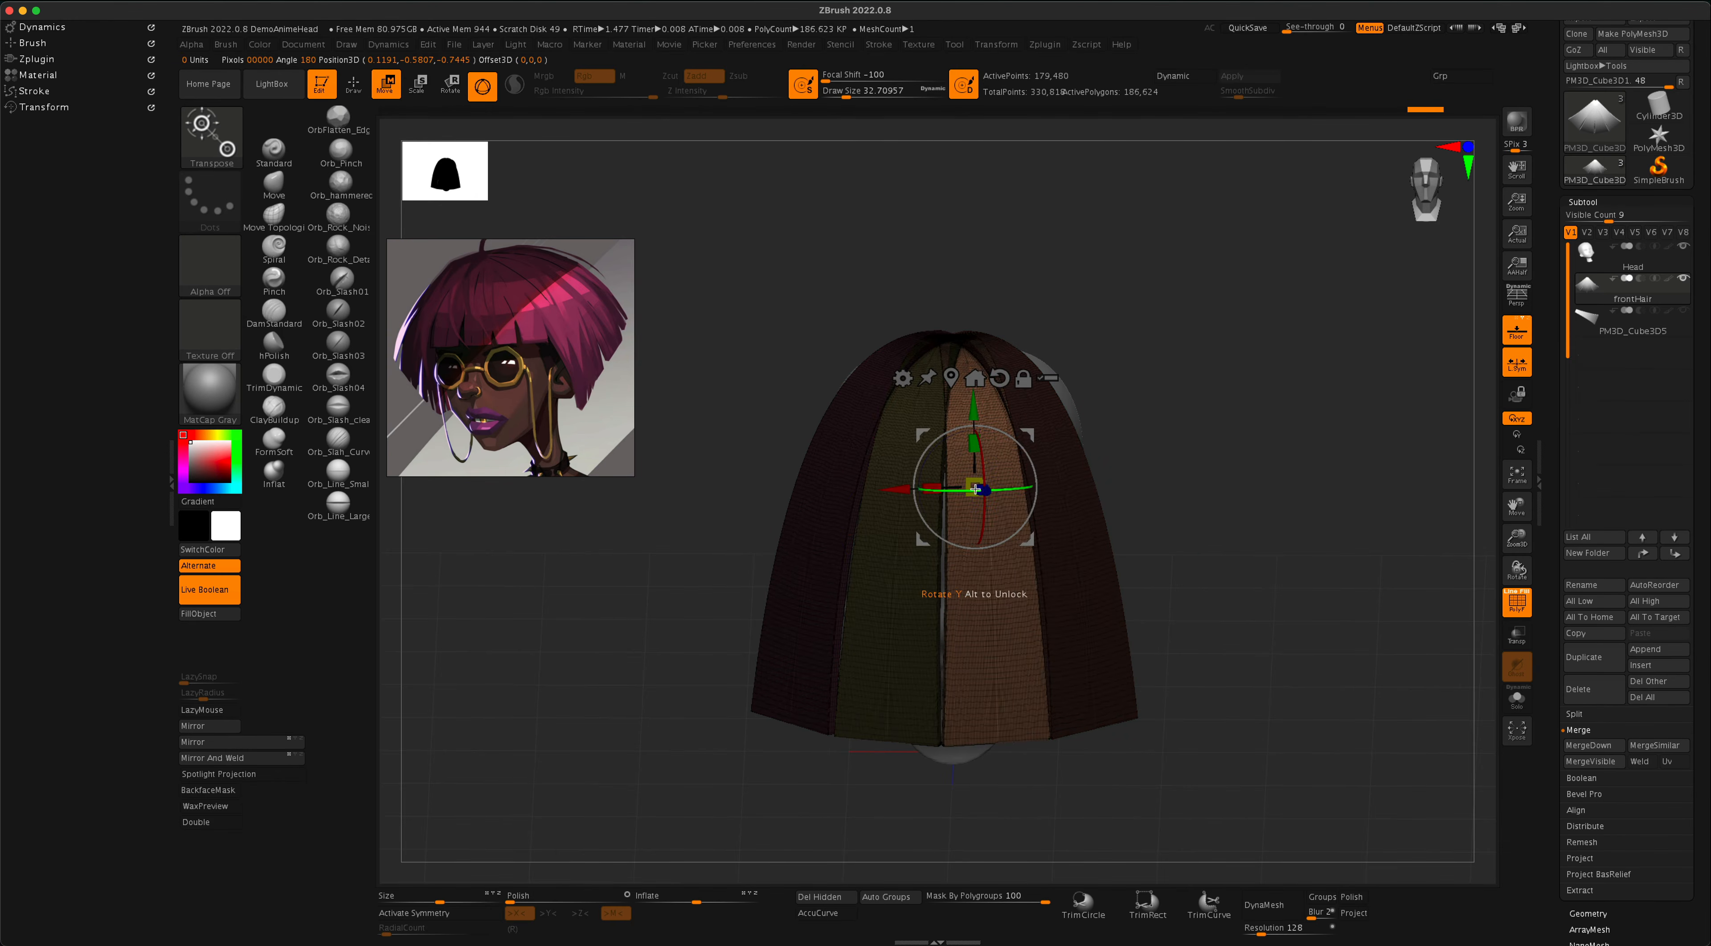
{"action": "left_click_drag", "start_coordinate": [983, 446], "coordinate": [984, 452]}
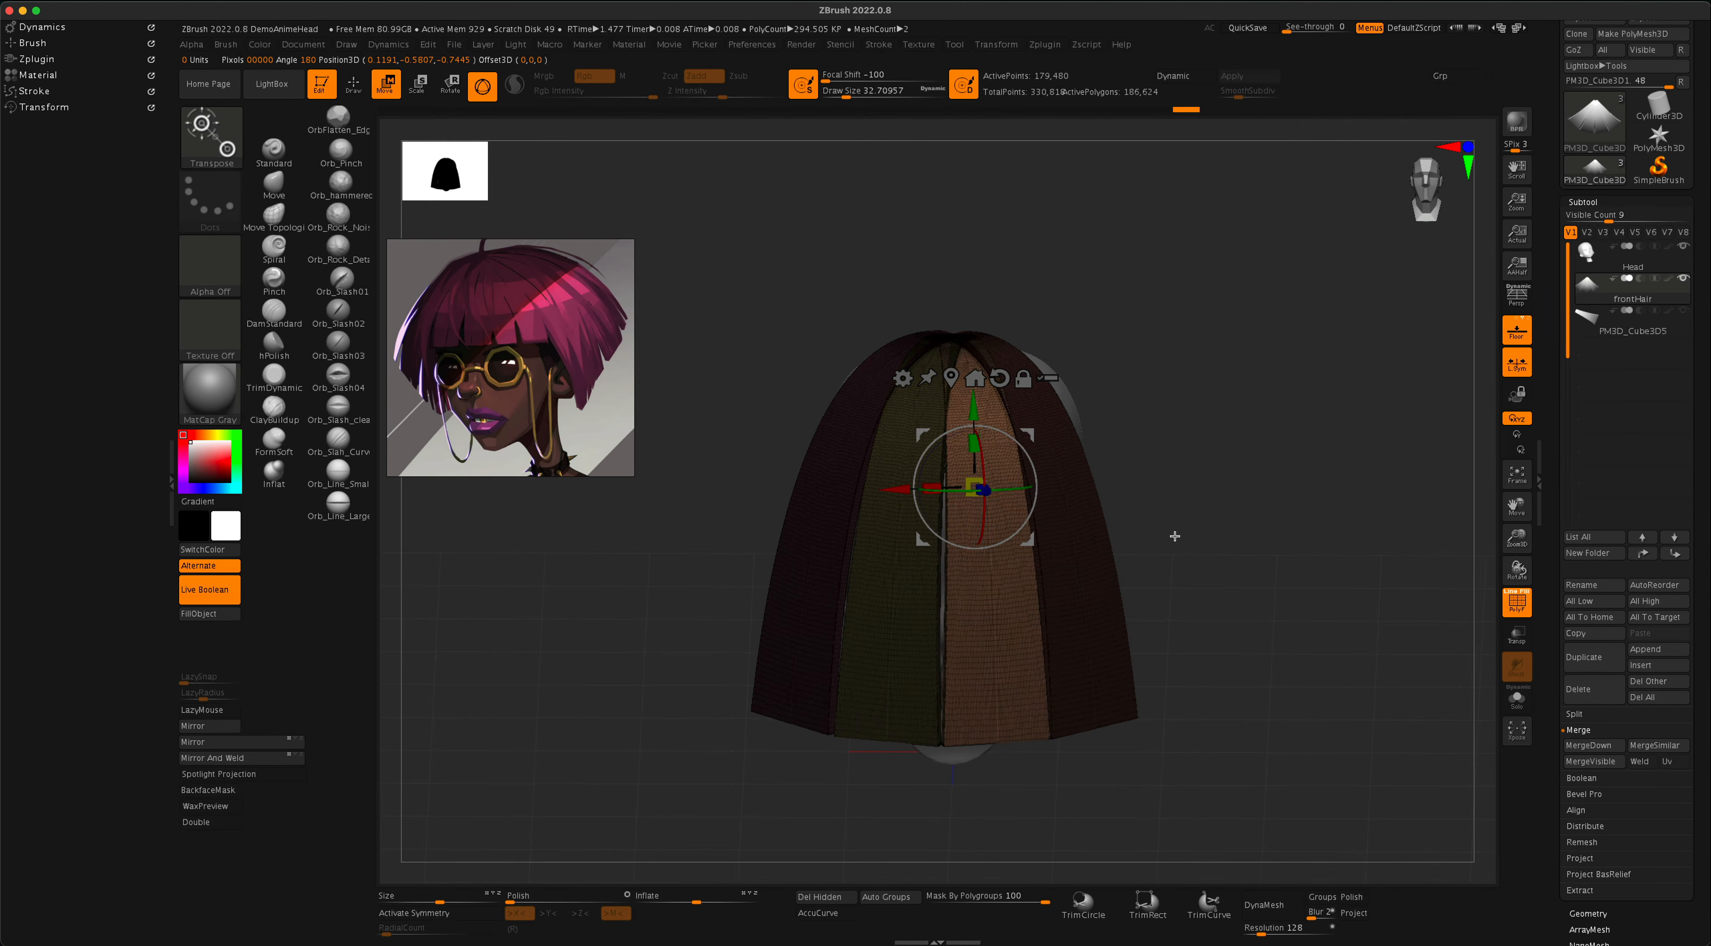
Clear the mask from the front hair and turn off PolyFrame display.
{"action": "left_click_drag", "start_coordinate": [1173, 538], "coordinate": [1058, 419]}
{"action": "left_click_drag", "start_coordinate": [1175, 506], "coordinate": [1138, 527]}
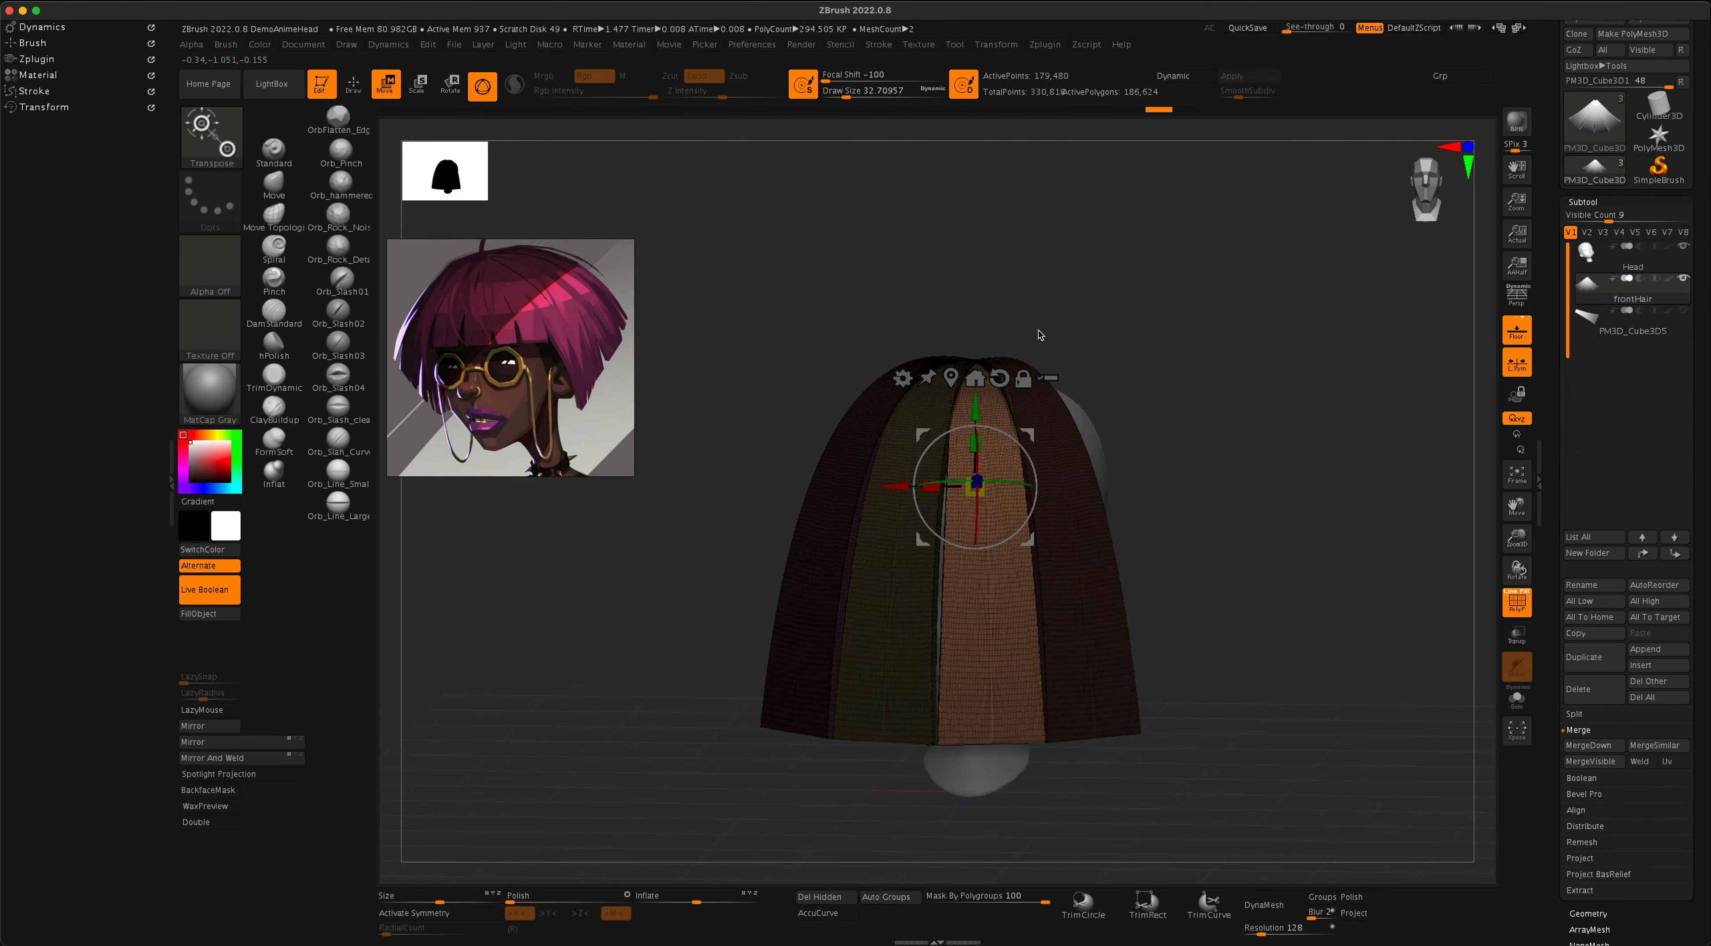
{"action": "left_click_drag", "start_coordinate": [1254, 427], "coordinate": [1245, 417], "text": "alt"}
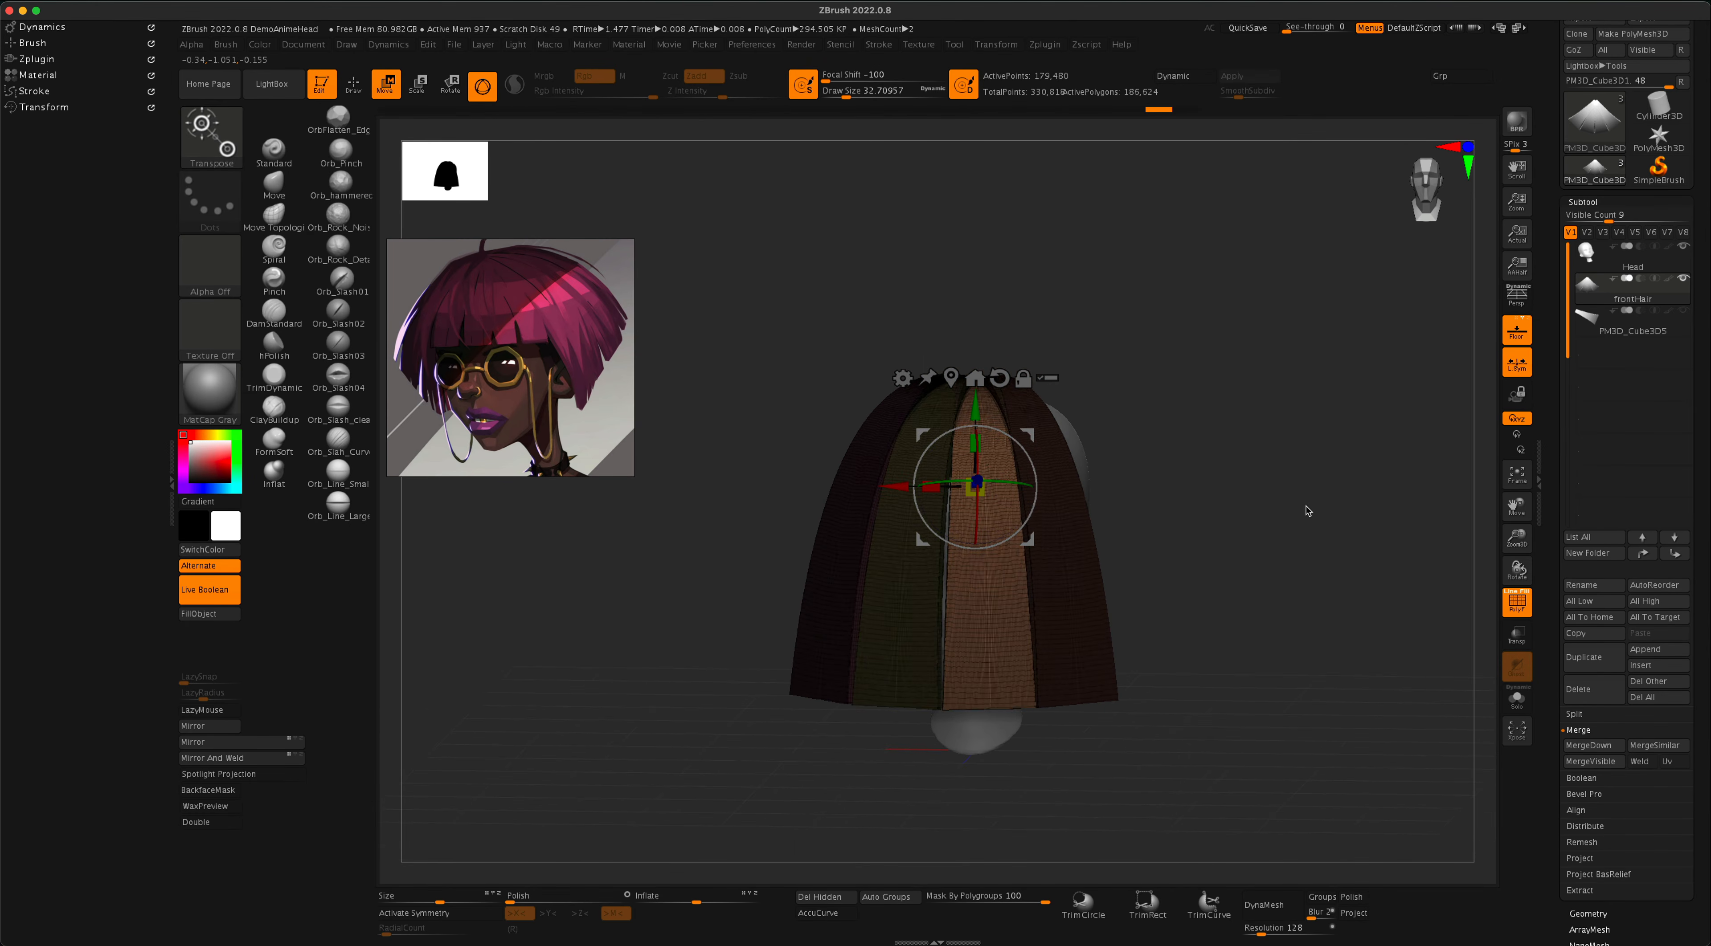
{"action": "left_click_drag", "start_coordinate": [1284, 497], "coordinate": [1287, 558], "text": "ctrl"}
{"action": "mouse_move", "coordinate": [1319, 424]}
{"action": "left_mouse_down"}
{"action": "mouse_move", "coordinate": [1319, 546]}
{"action": "mouse_move", "coordinate": [1322, 439]}
{"action": "left_mouse_up"}
{"action": "left_click", "coordinate": [1515, 605]}
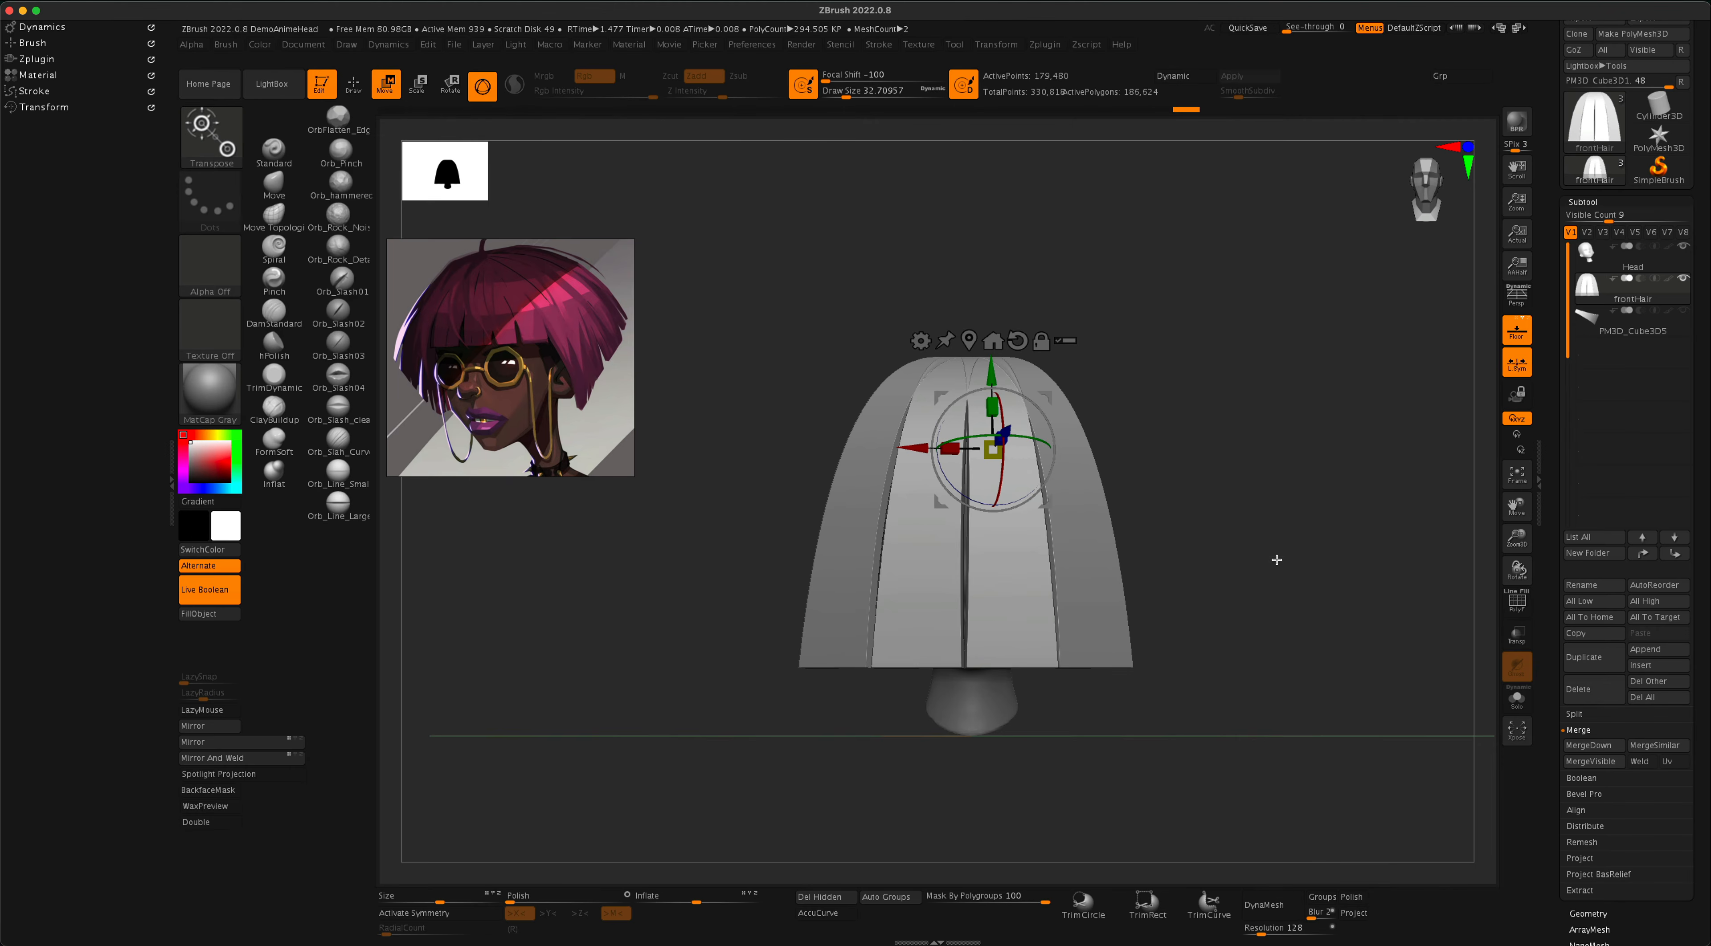
Cut the front hair straight across at brow level with the knife, removing the strand ends that cover the face.
{"action": "left_click_drag", "start_coordinate": [1277, 560], "coordinate": [1251, 556], "text": "alt"}
{"action": "key", "text": "q"}
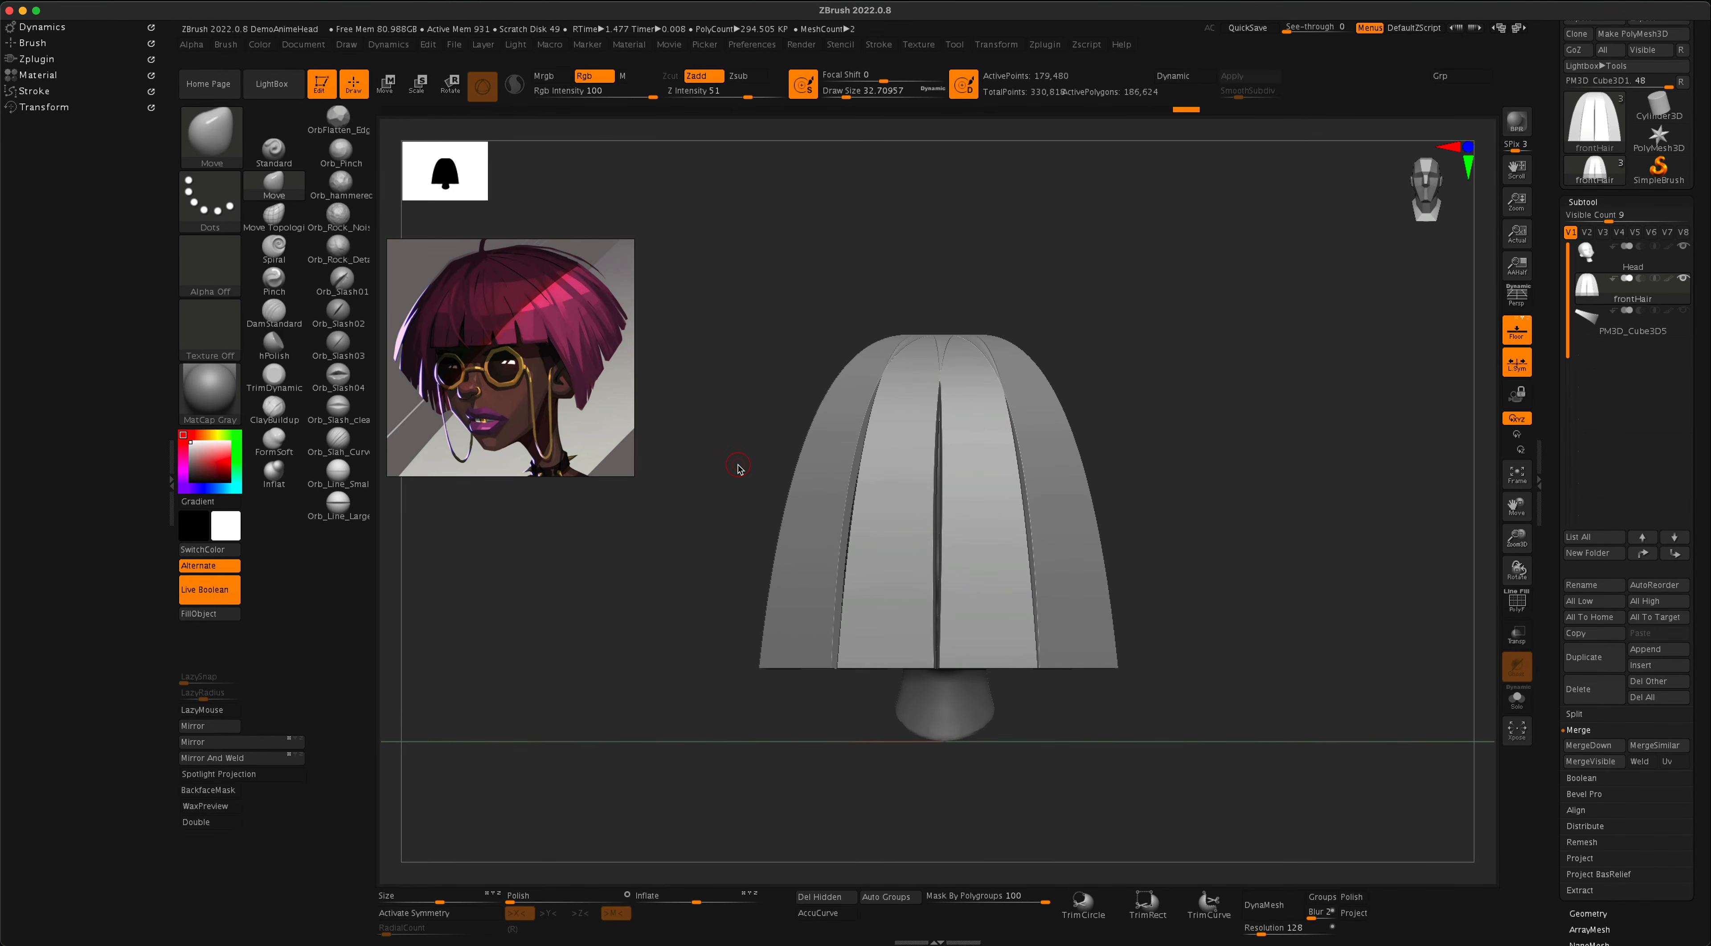
{"action": "mouse_move", "coordinate": [1223, 547]}
{"action": "left_mouse_down", "text": "ctrl+shift"}
{"action": "mouse_move", "coordinate": [533, 545]}
{"action": "mouse_move", "coordinate": [581, 484]}
{"action": "mouse_move", "coordinate": [579, 541]}
{"action": "mouse_move", "coordinate": [576, 492]}
{"action": "left_mouse_up", "text": "ctrl+shift"}
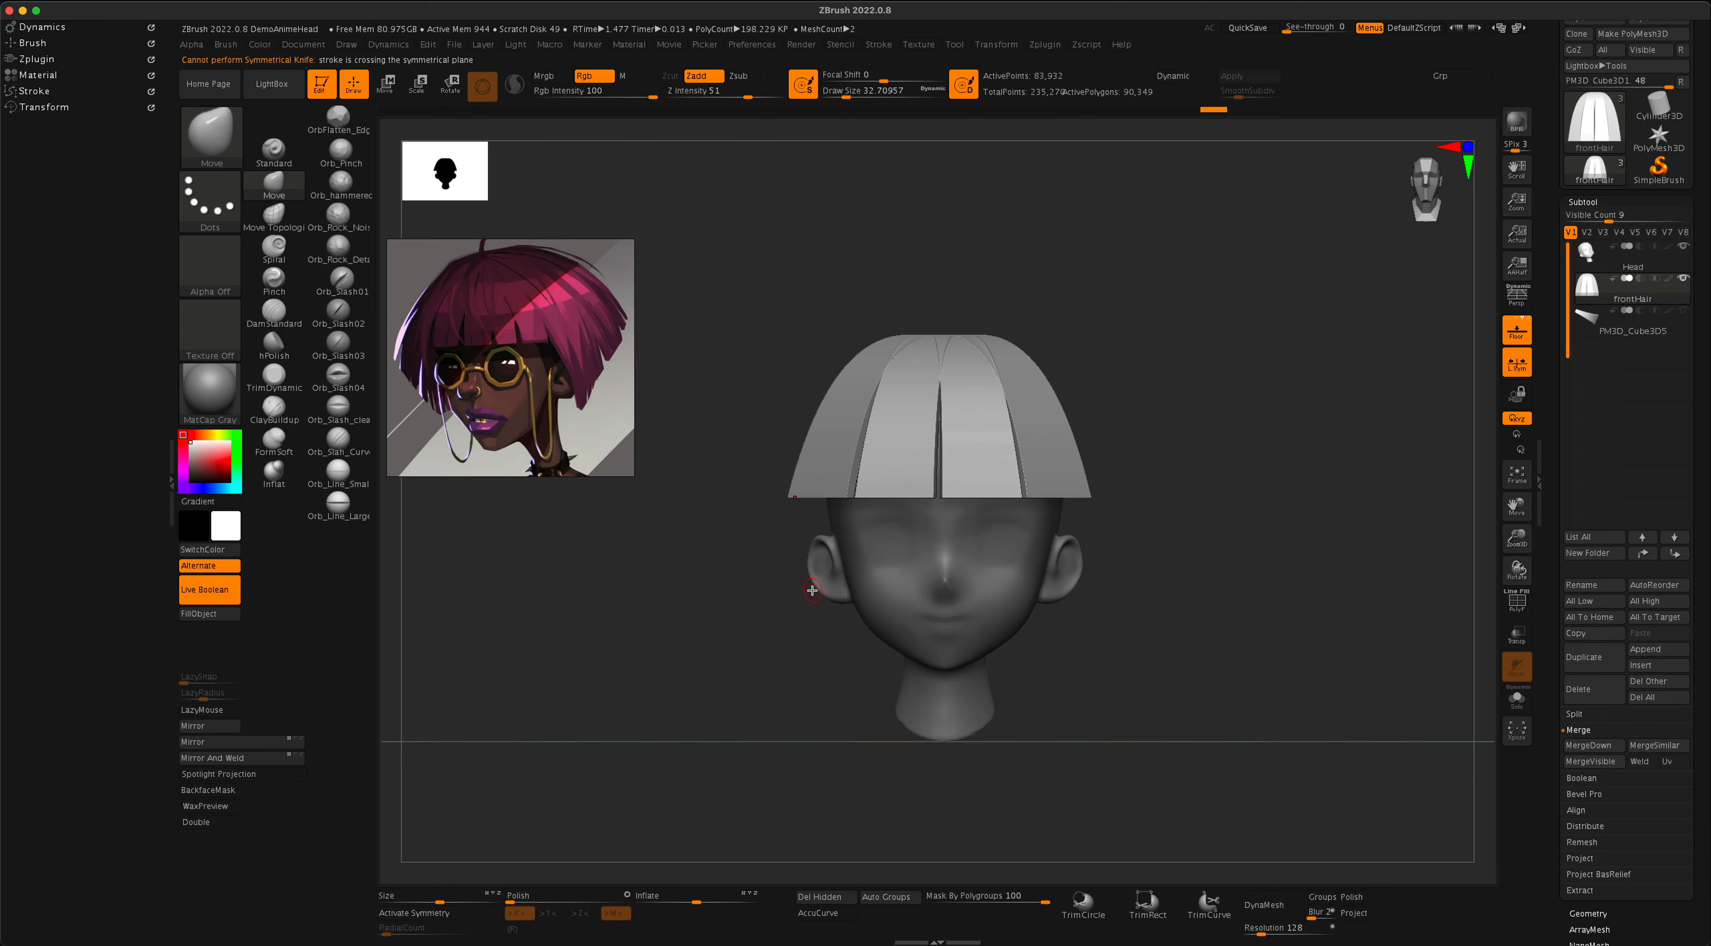
{"action": "mouse_move", "coordinate": [1122, 646]}
{"action": "left_mouse_down"}
{"action": "mouse_move", "coordinate": [1111, 661]}
{"action": "mouse_move", "coordinate": [1142, 652]}
{"action": "left_mouse_up"}
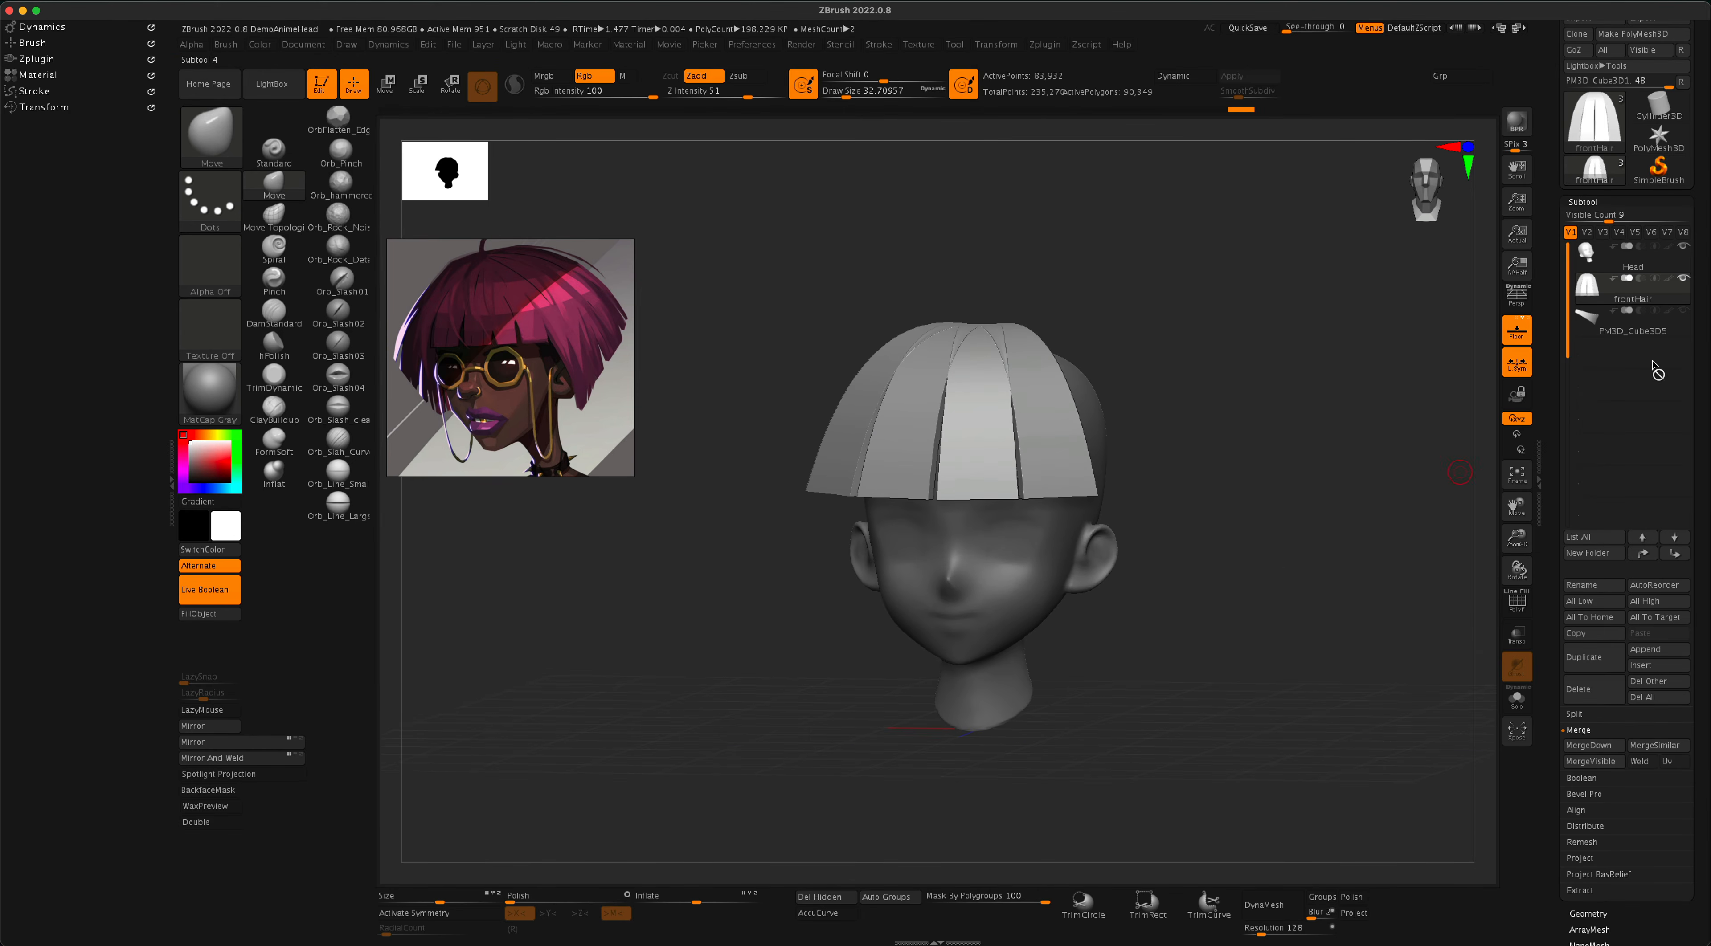
{"action": "left_click_drag", "start_coordinate": [1266, 443], "coordinate": [1224, 480]}
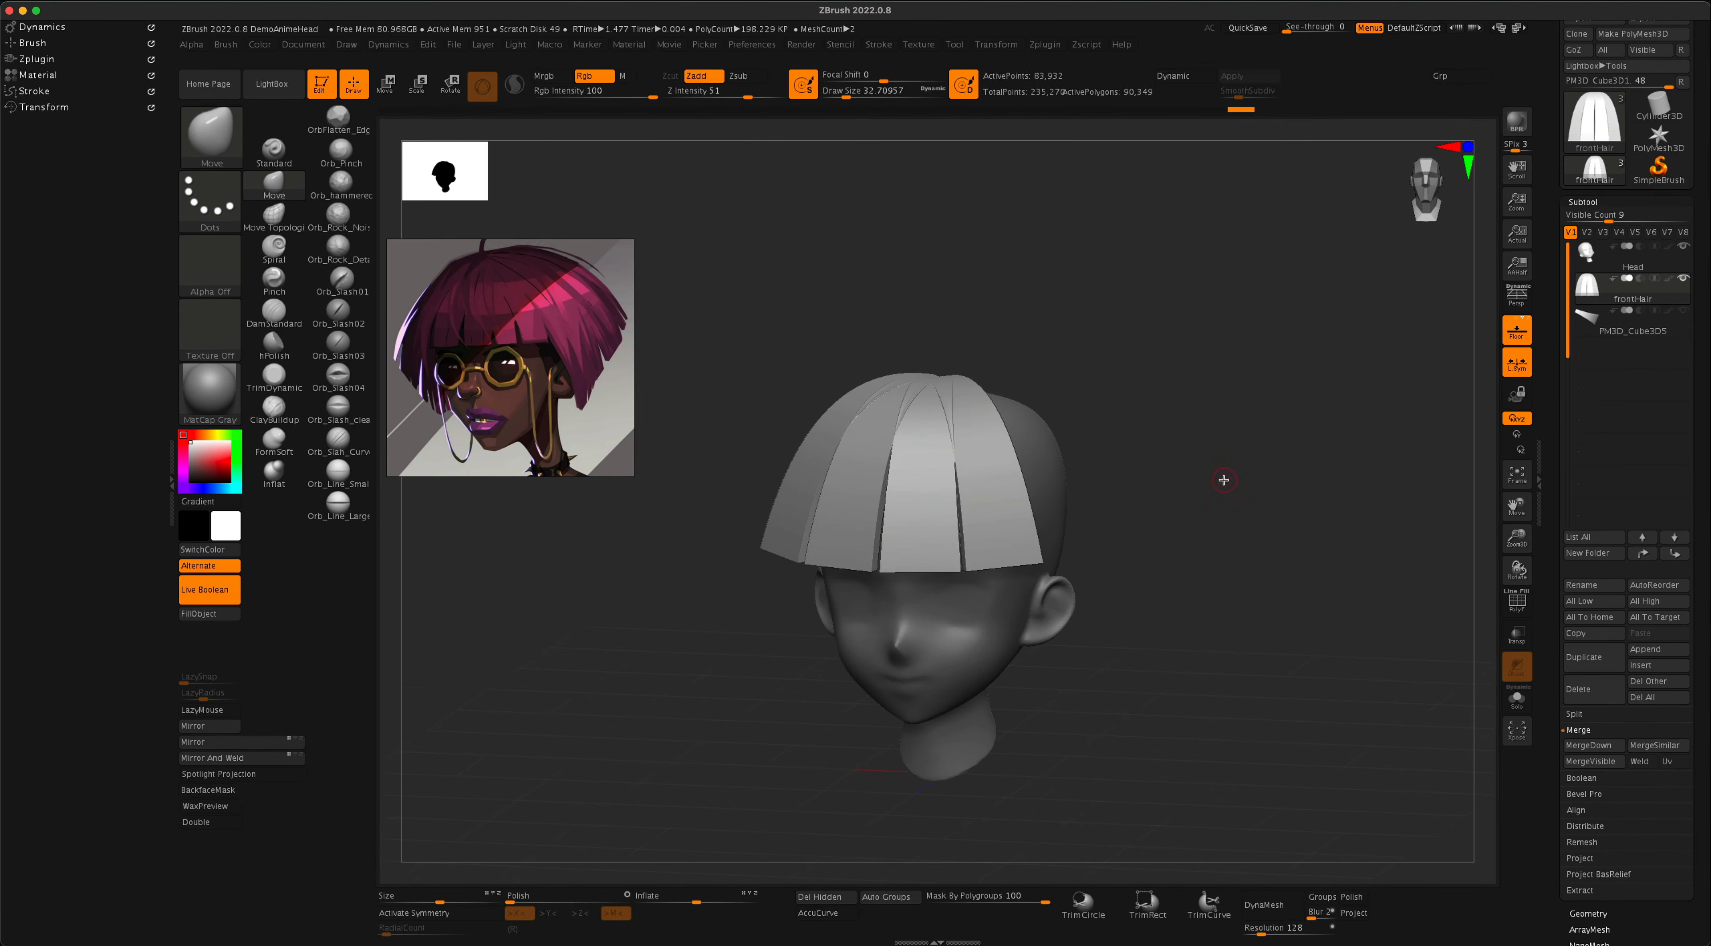
{"action": "left_click_drag", "start_coordinate": [1096, 435], "coordinate": [1166, 421]}
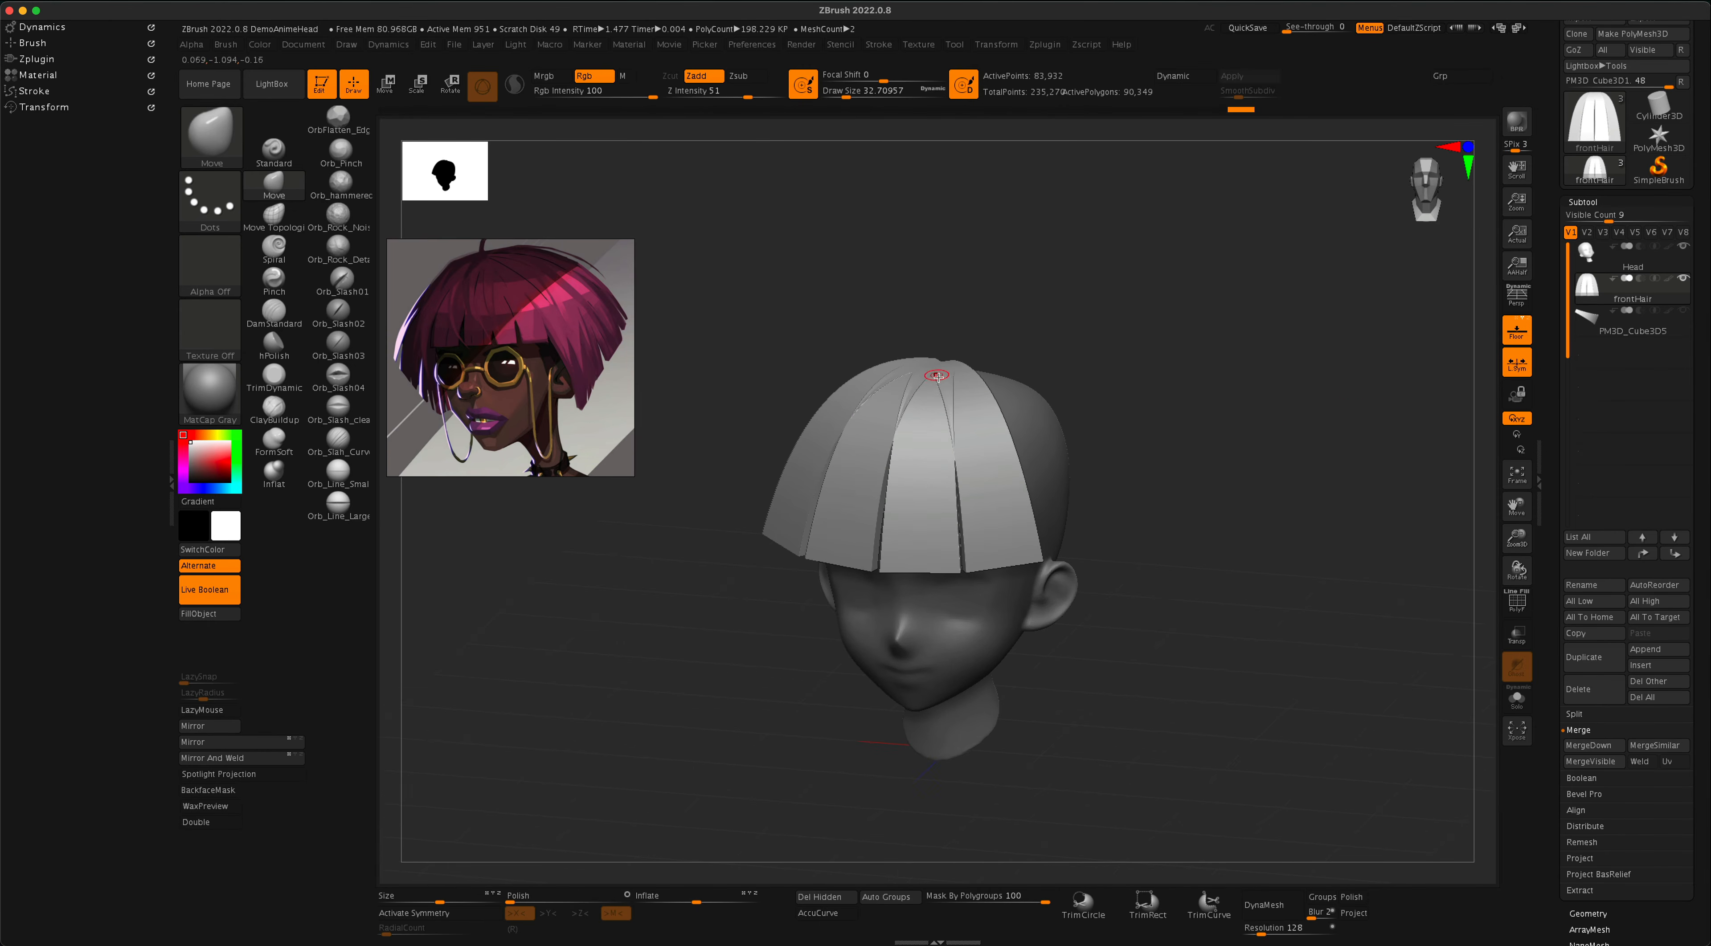
{"action": "left_click_drag", "start_coordinate": [927, 368], "coordinate": [1118, 406]}
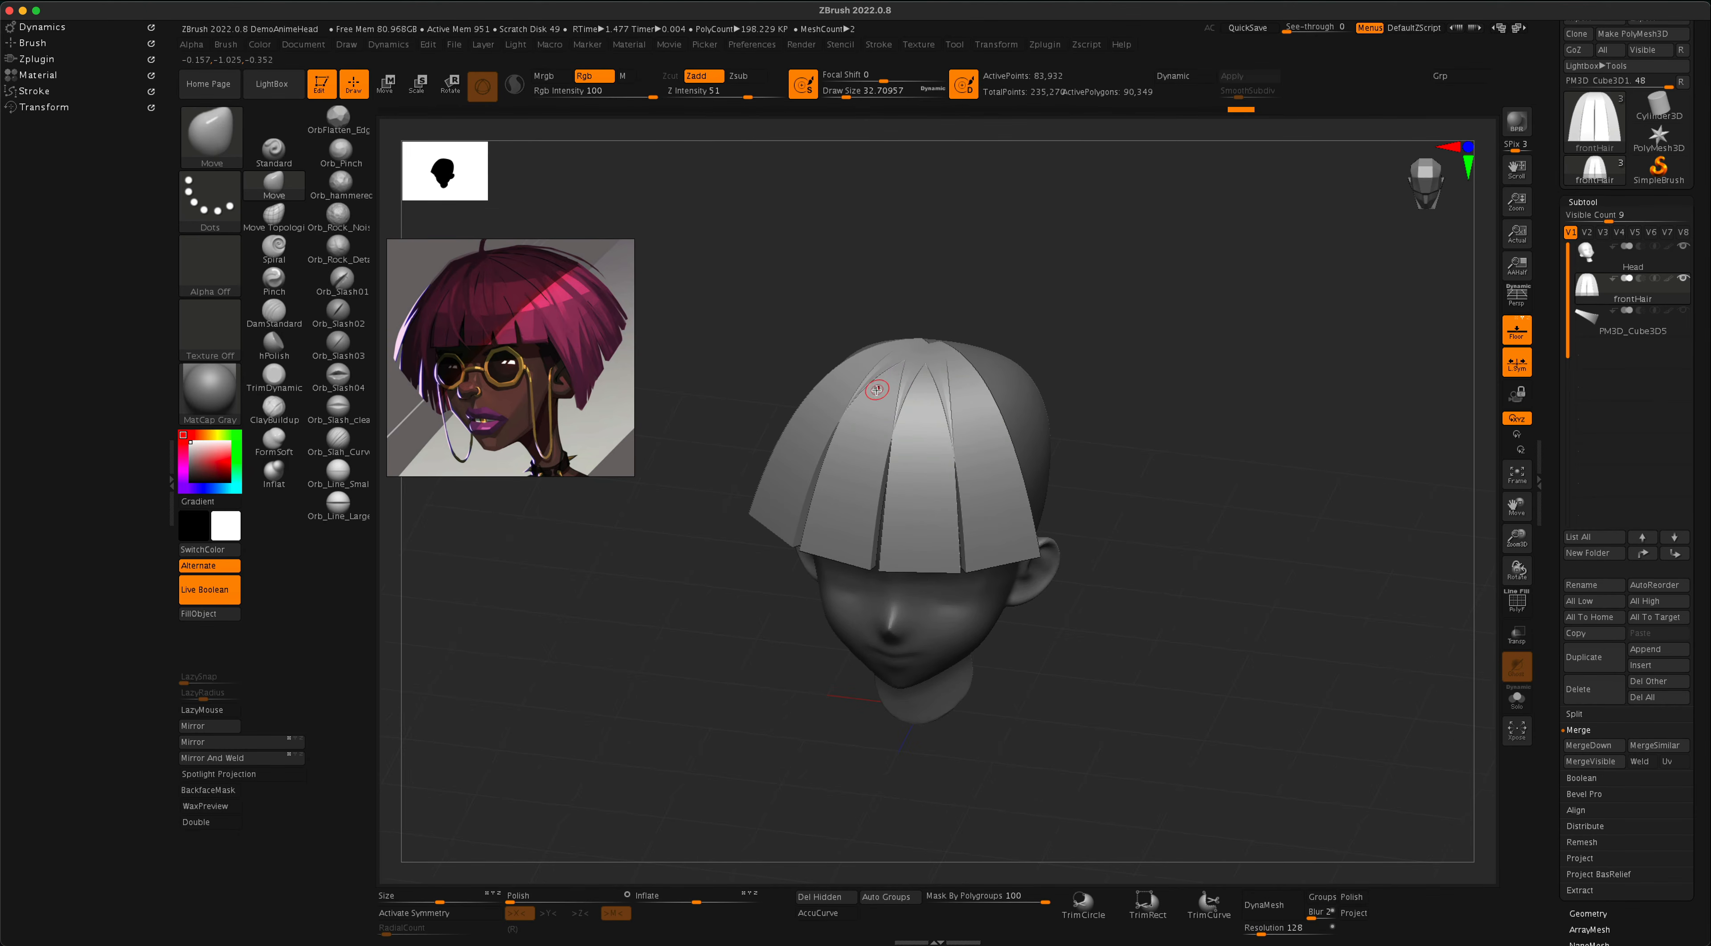
{"action": "mouse_move", "coordinate": [1119, 391]}
{"action": "left_mouse_down"}
{"action": "mouse_move", "coordinate": [1177, 458]}
{"action": "mouse_move", "coordinate": [1183, 438]}
{"action": "mouse_move", "coordinate": [1116, 432]}
{"action": "left_mouse_up"}
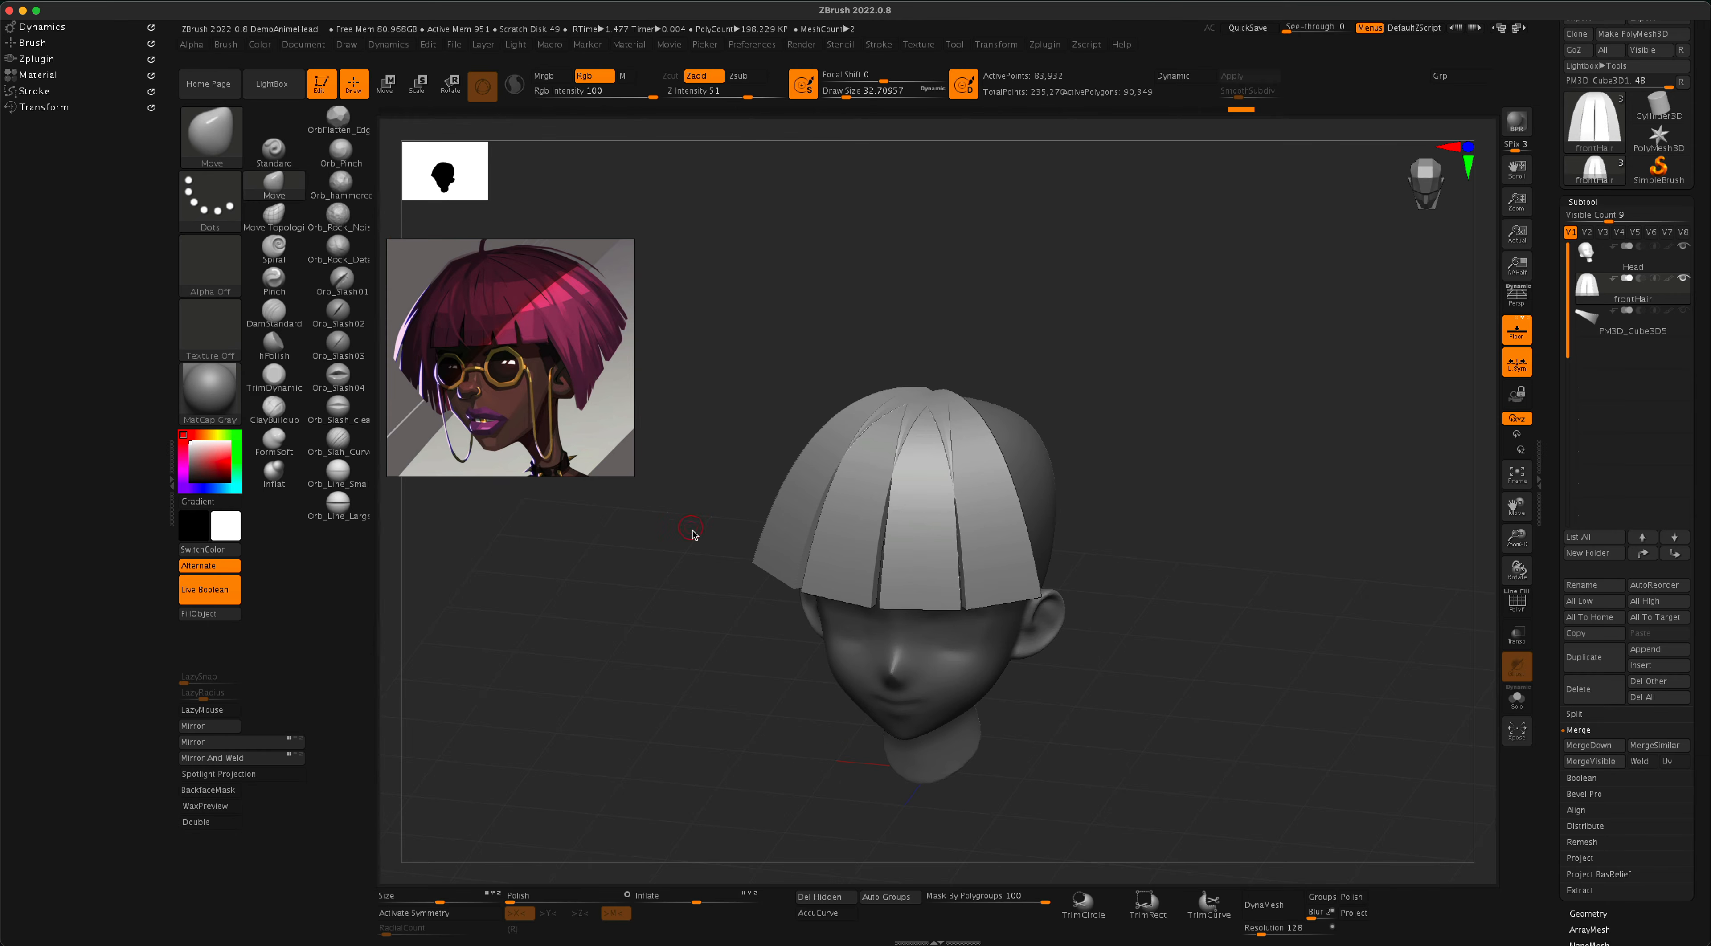
Switch Mask By Polygroups off and back to 100, and open the Move brush's Auto Masking settings.
{"action": "left_click_drag", "start_coordinate": [1045, 901], "coordinate": [926, 902]}
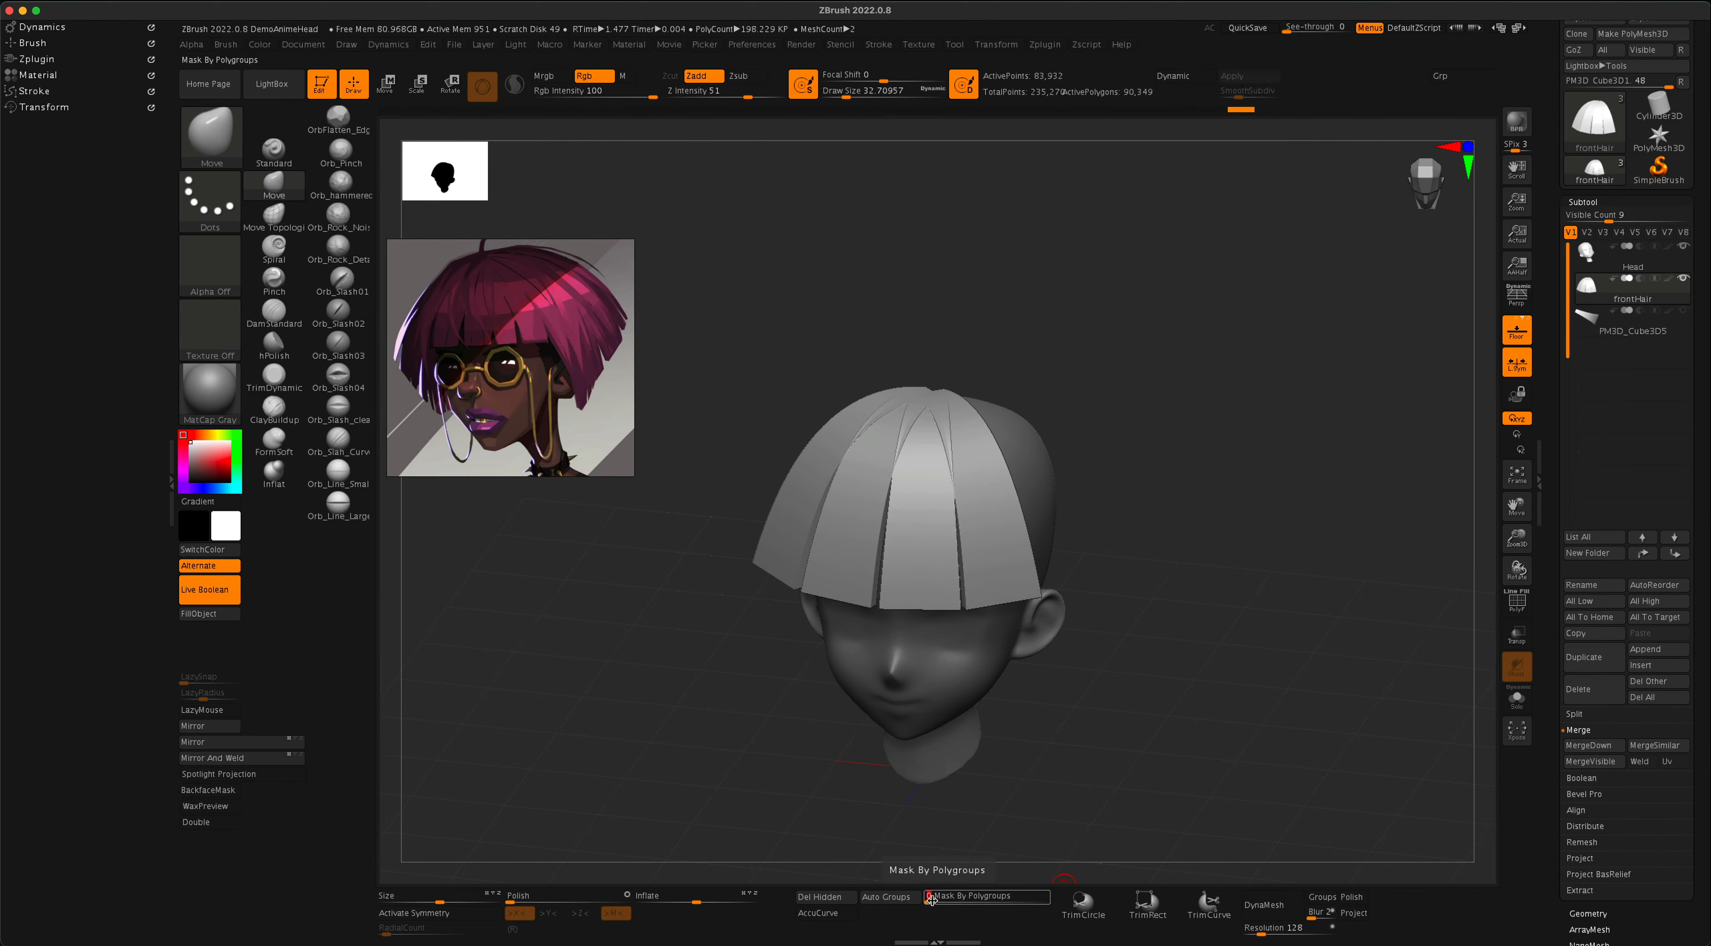
{"action": "left_click", "coordinate": [939, 901]}
{"action": "left_click_drag", "start_coordinate": [939, 901], "coordinate": [1063, 902]}
{"action": "key", "text": "ctrl"}
{"action": "key", "text": "ctrl"}
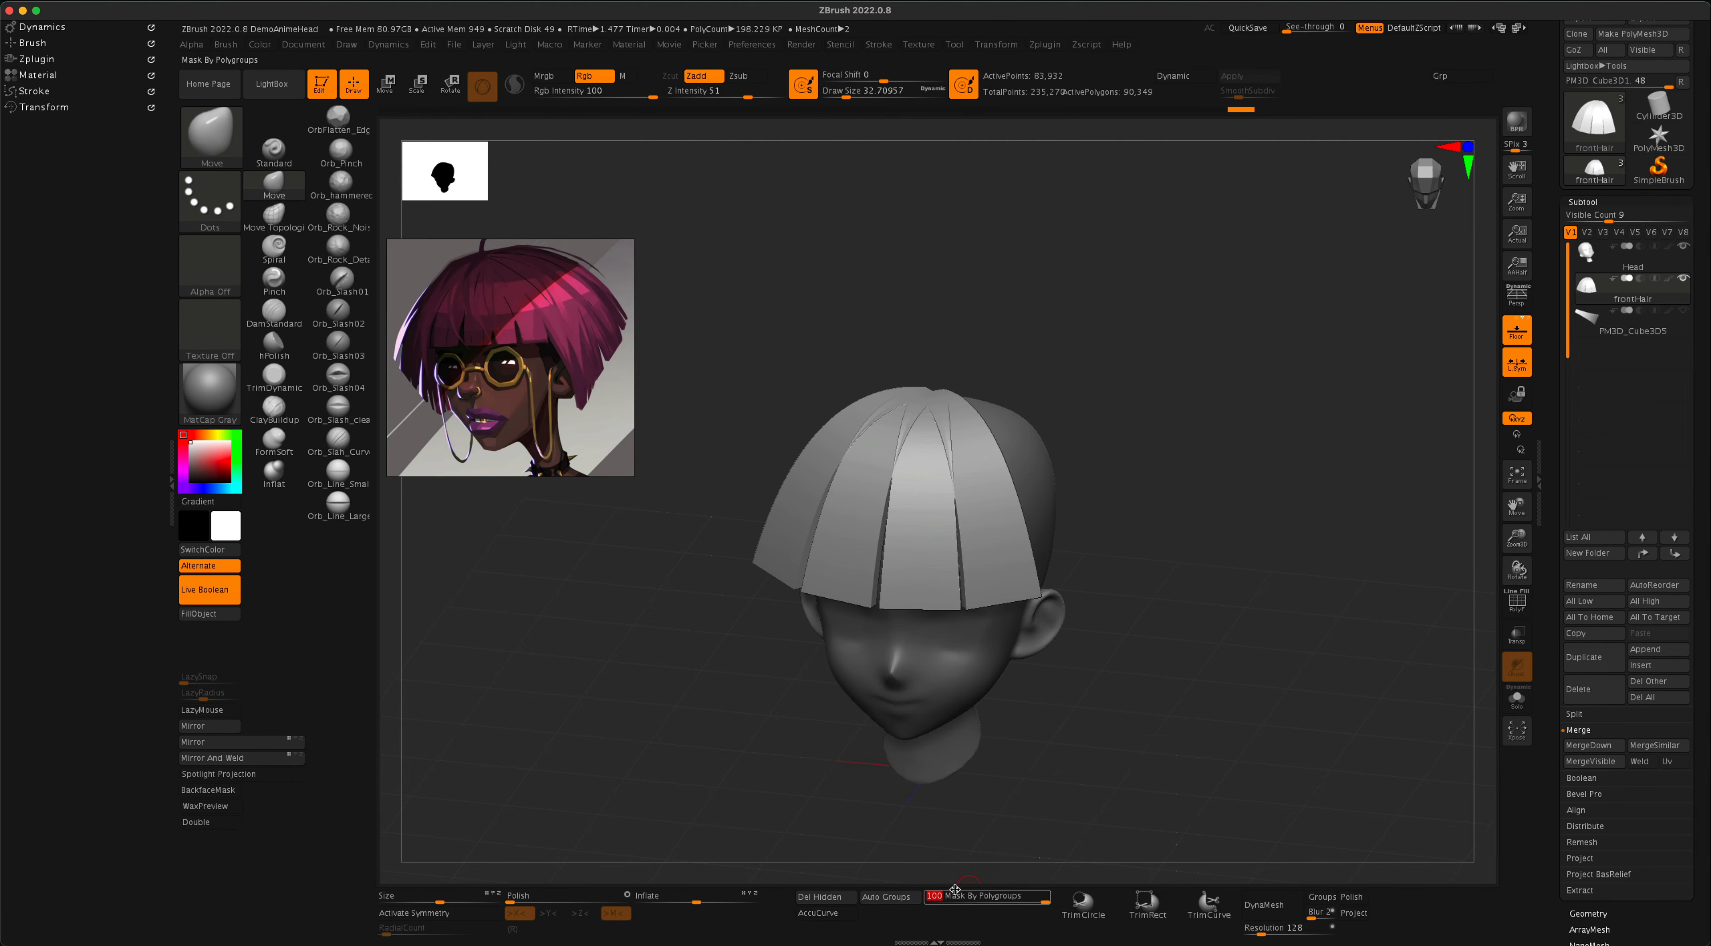
{"action": "left_click", "coordinate": [223, 45]}
{"action": "left_click_drag", "start_coordinate": [319, 797], "coordinate": [341, 724]}
{"action": "scroll", "coordinate": [341, 723], "scroll_direction": "down", "scroll_amount": 5}
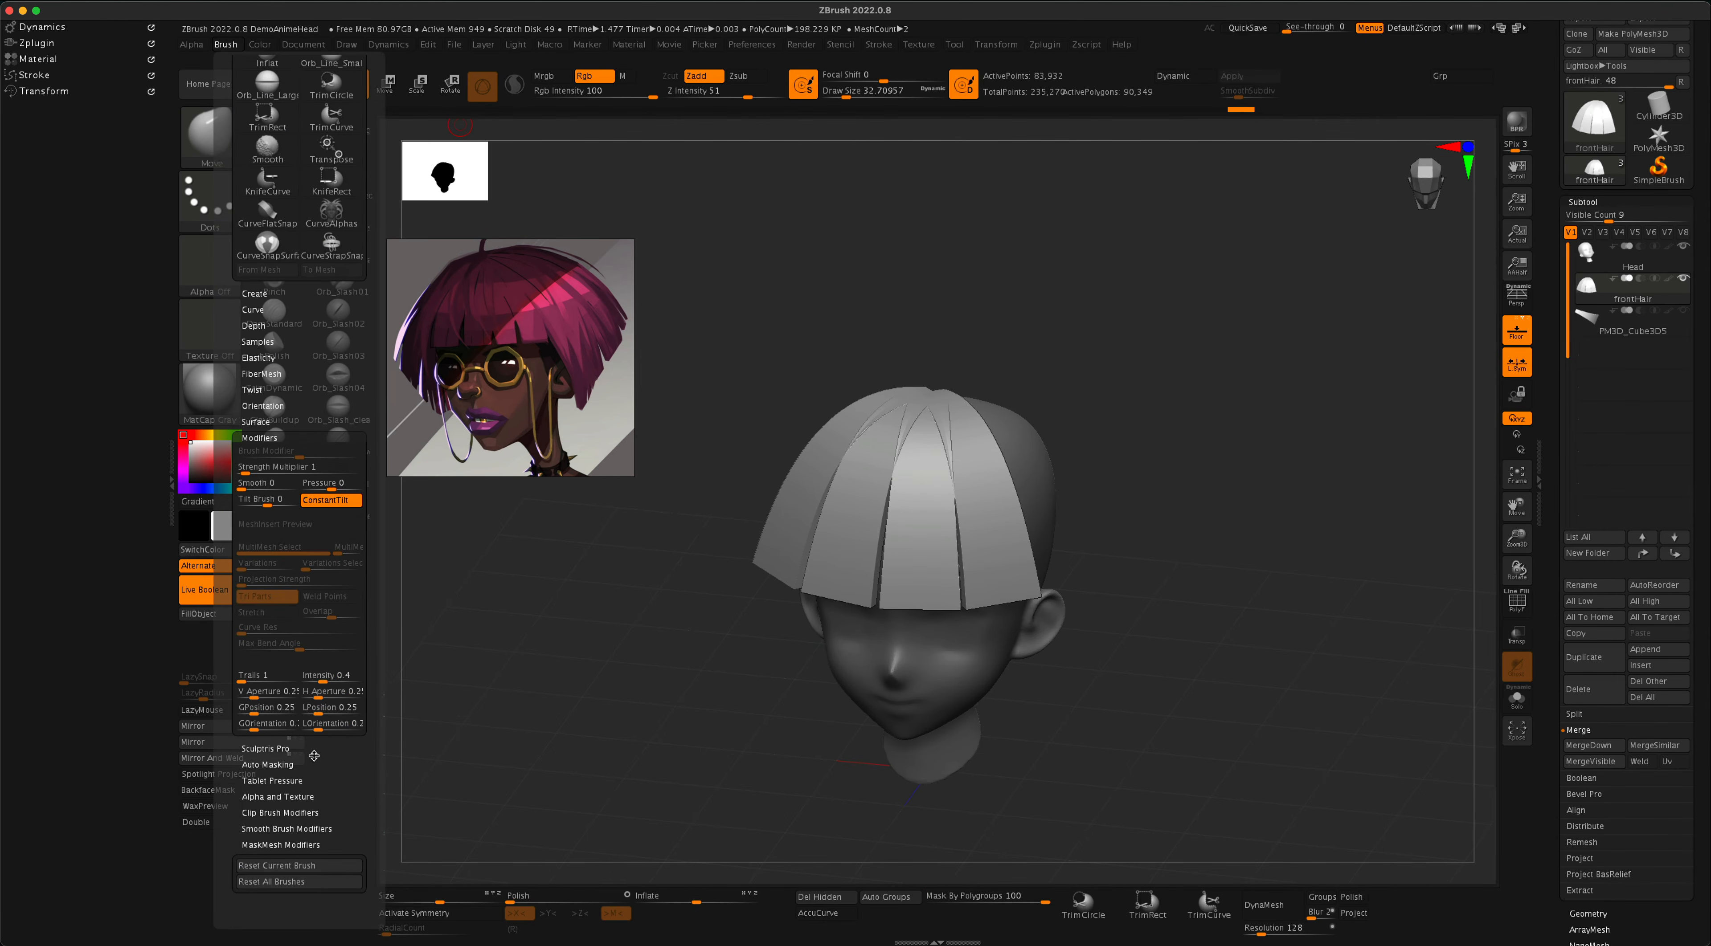
{"action": "left_click", "coordinate": [293, 764]}
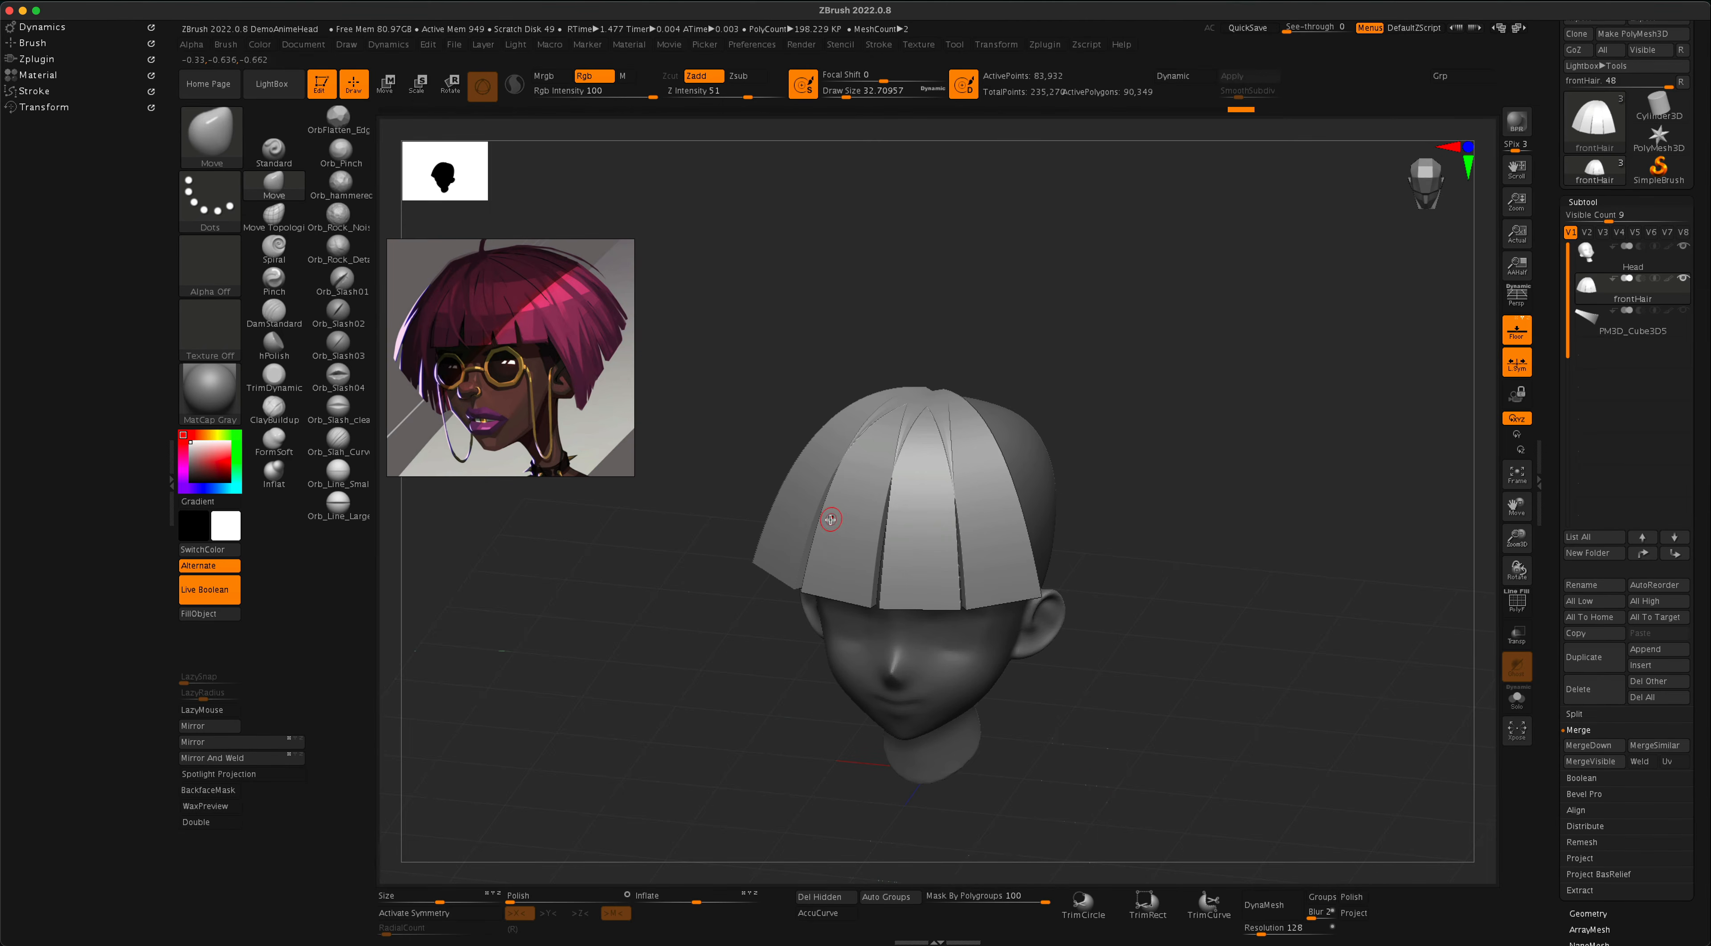
Enlarge the Move brush to a Draw Size of about 415 and shift individual front strands so they overlap at the crown.
{"action": "key", "text": "s"}
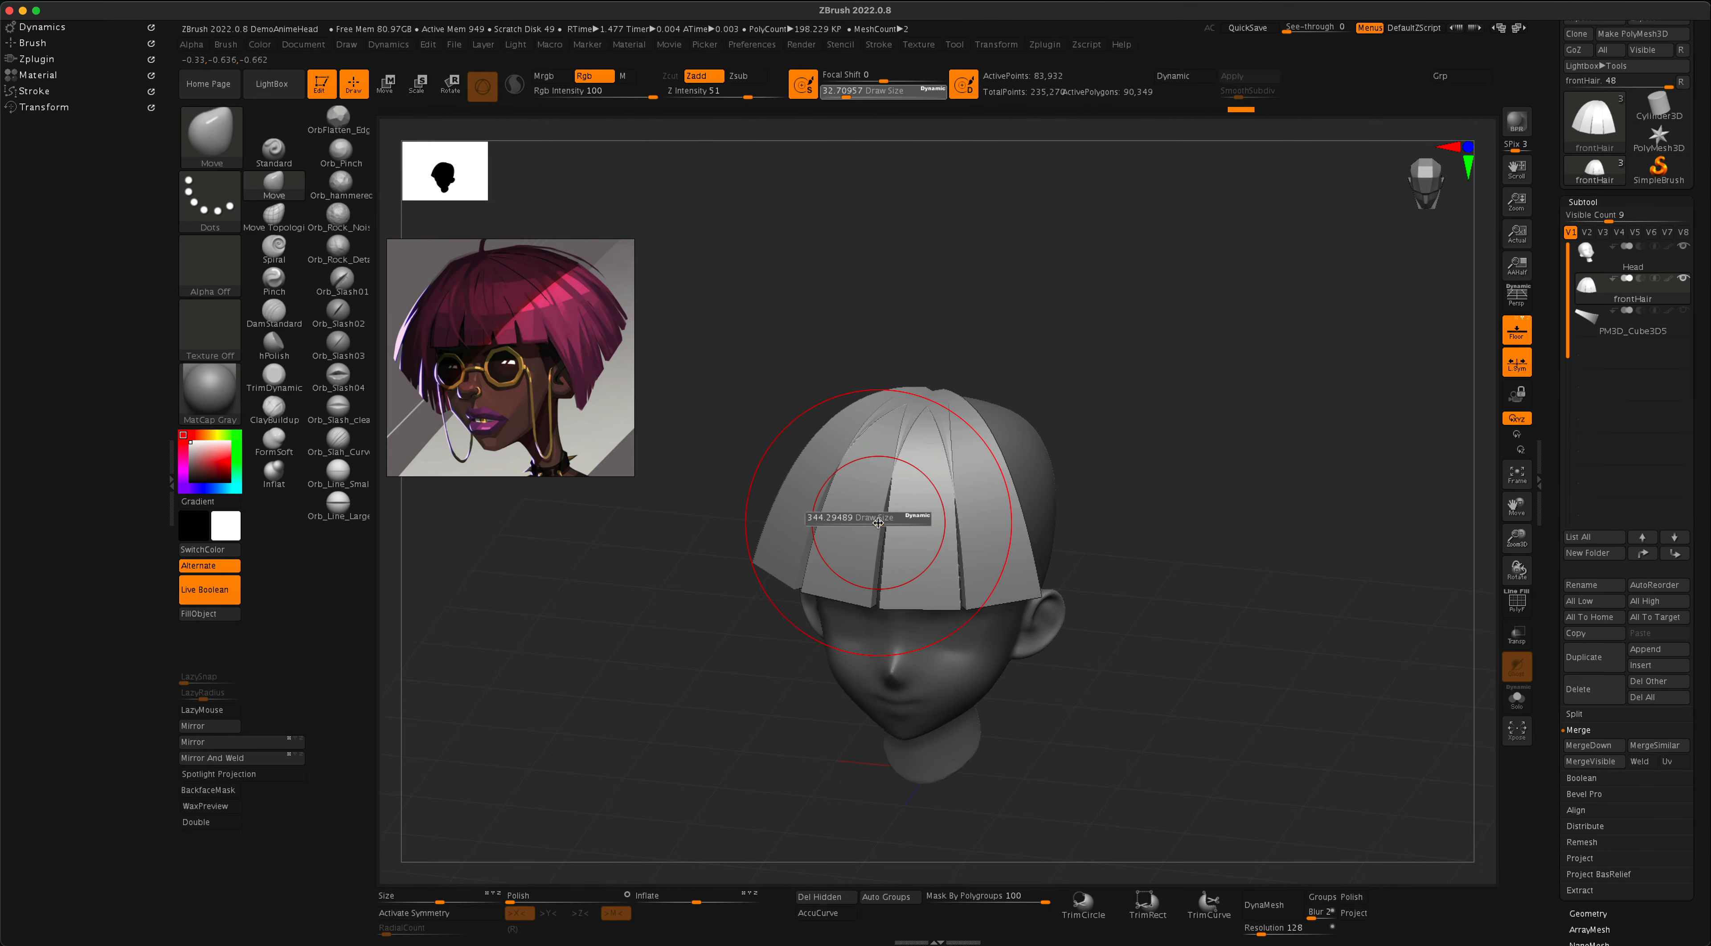
{"action": "left_click_drag", "start_coordinate": [884, 522], "coordinate": [886, 522]}
{"action": "mouse_move", "coordinate": [1108, 518]}
{"action": "left_mouse_down"}
{"action": "mouse_move", "coordinate": [1218, 535]}
{"action": "mouse_move", "coordinate": [1145, 536]}
{"action": "left_mouse_up"}
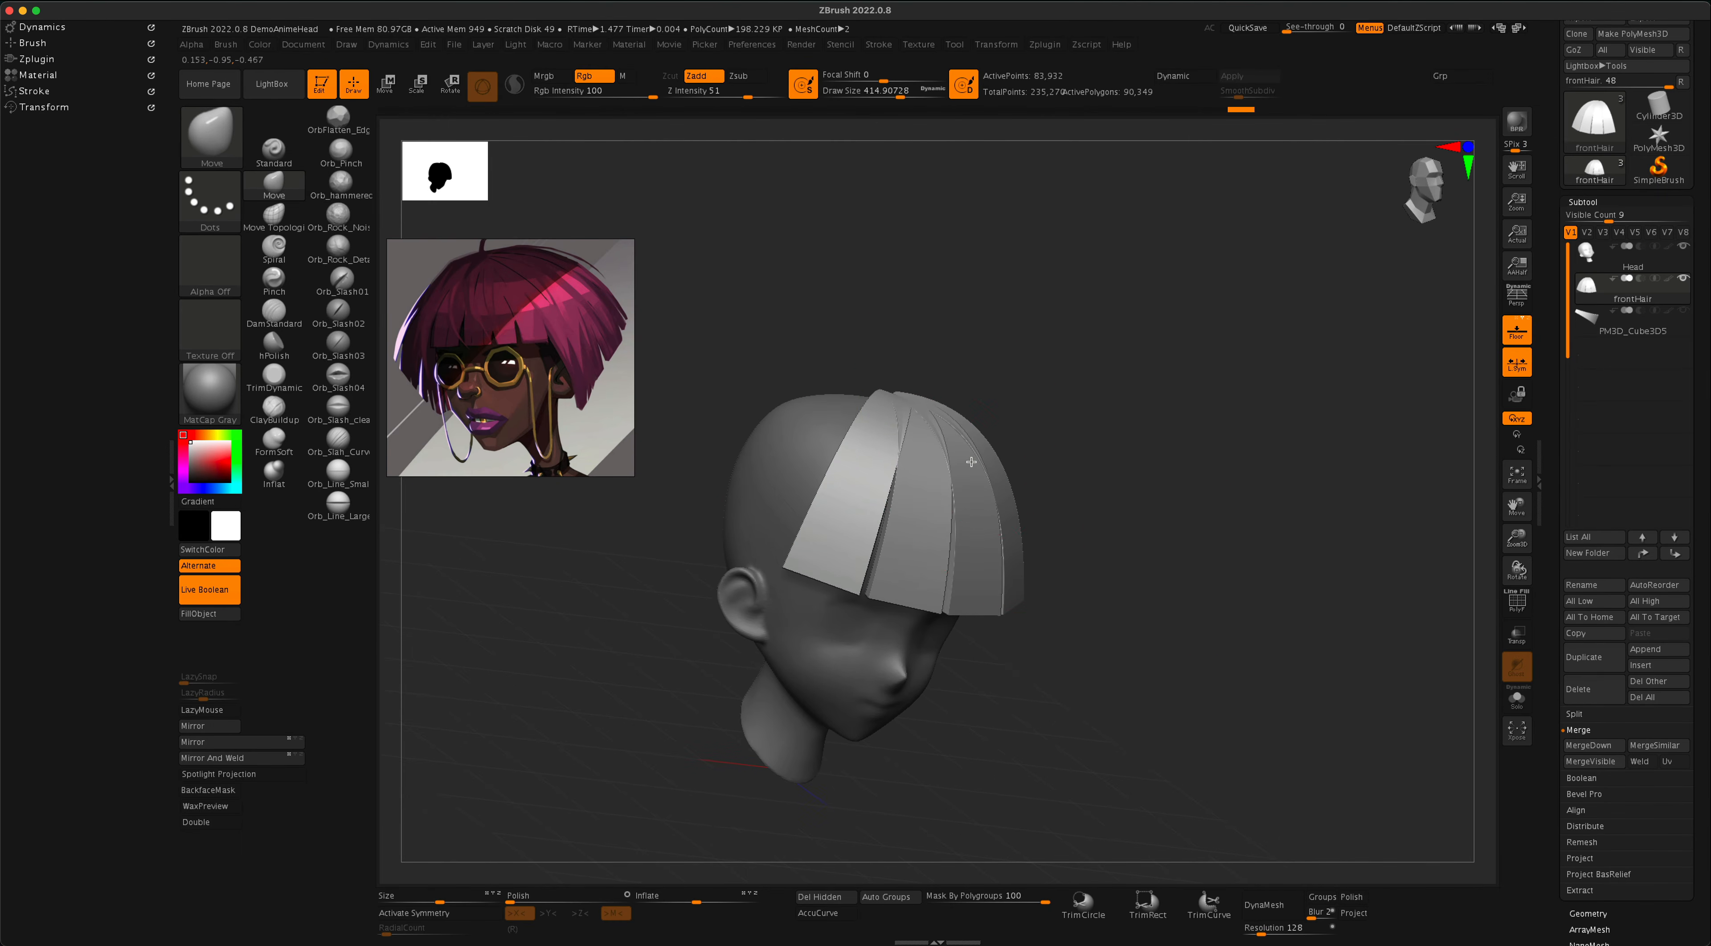
{"action": "mouse_move", "coordinate": [1069, 470]}
{"action": "left_mouse_down"}
{"action": "mouse_move", "coordinate": [1214, 504]}
{"action": "mouse_move", "coordinate": [1199, 489]}
{"action": "mouse_move", "coordinate": [1221, 555]}
{"action": "left_mouse_up"}
{"action": "left_click_drag", "start_coordinate": [791, 465], "coordinate": [824, 438]}
{"action": "left_click_drag", "start_coordinate": [1152, 354], "coordinate": [1163, 408]}
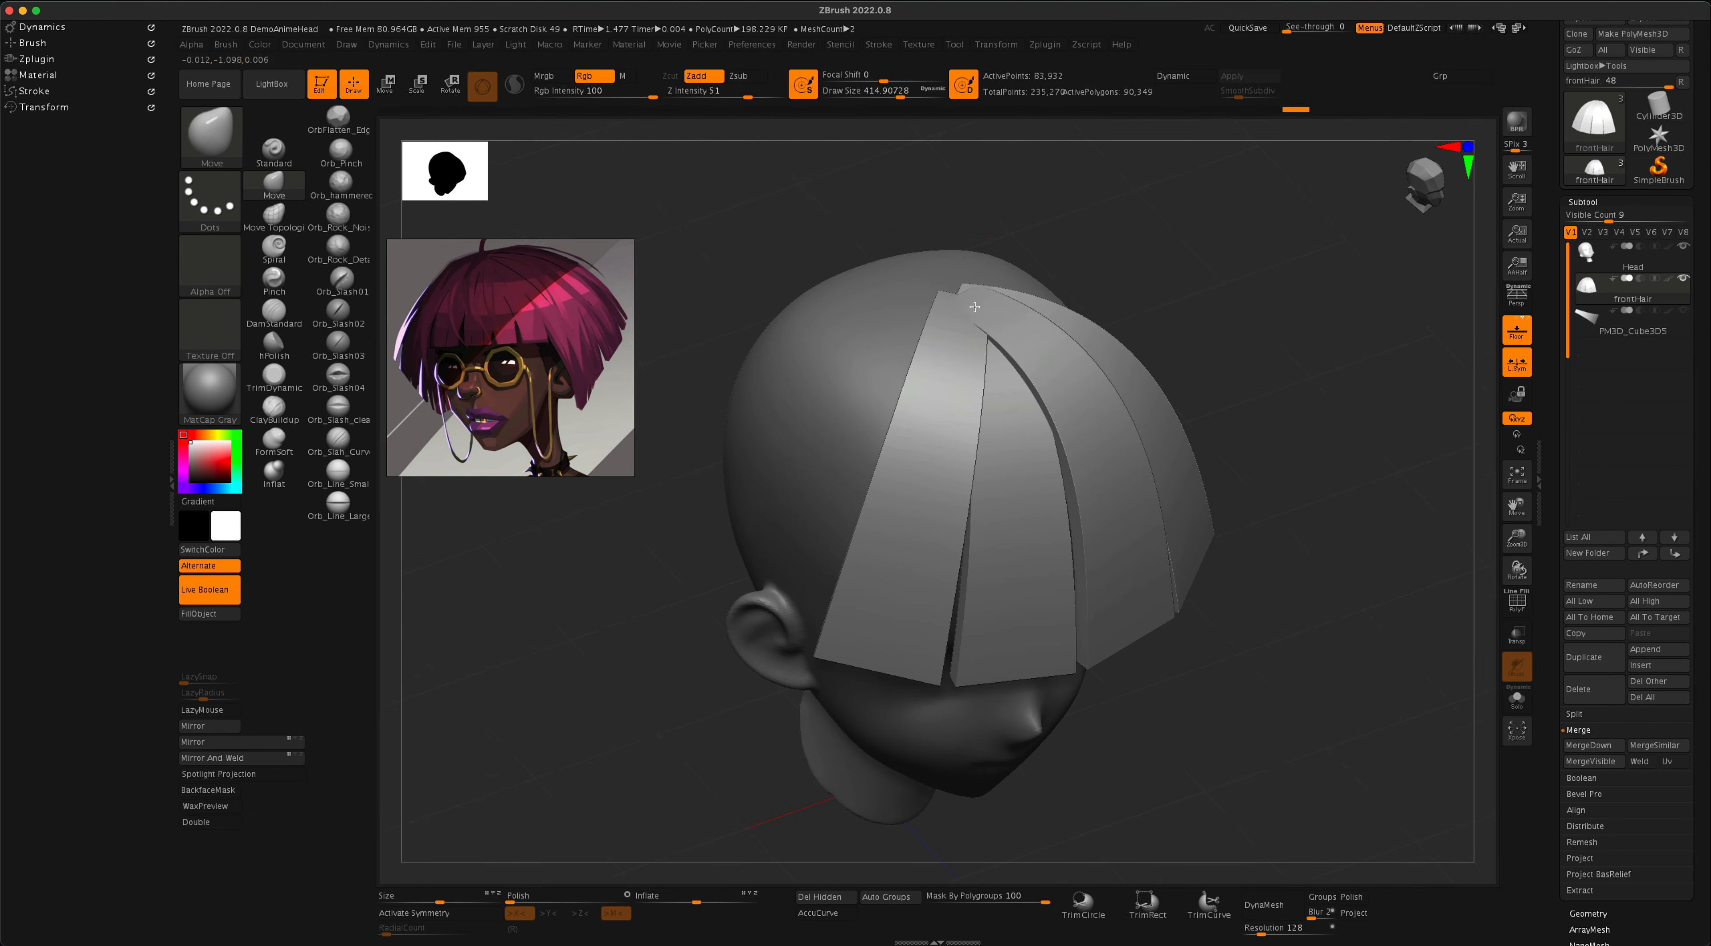
{"action": "mouse_move", "coordinate": [1257, 352]}
{"action": "left_mouse_down"}
{"action": "mouse_move", "coordinate": [1202, 369]}
{"action": "mouse_move", "coordinate": [1226, 336]}
{"action": "mouse_move", "coordinate": [1222, 371]}
{"action": "mouse_move", "coordinate": [1273, 351]}
{"action": "mouse_move", "coordinate": [1272, 412]}
{"action": "mouse_move", "coordinate": [1287, 379]}
{"action": "mouse_move", "coordinate": [1241, 393]}
{"action": "mouse_move", "coordinate": [1270, 395]}
{"action": "mouse_move", "coordinate": [1233, 466]}
{"action": "mouse_move", "coordinate": [1233, 596]}
{"action": "mouse_move", "coordinate": [1229, 439]}
{"action": "left_mouse_up"}
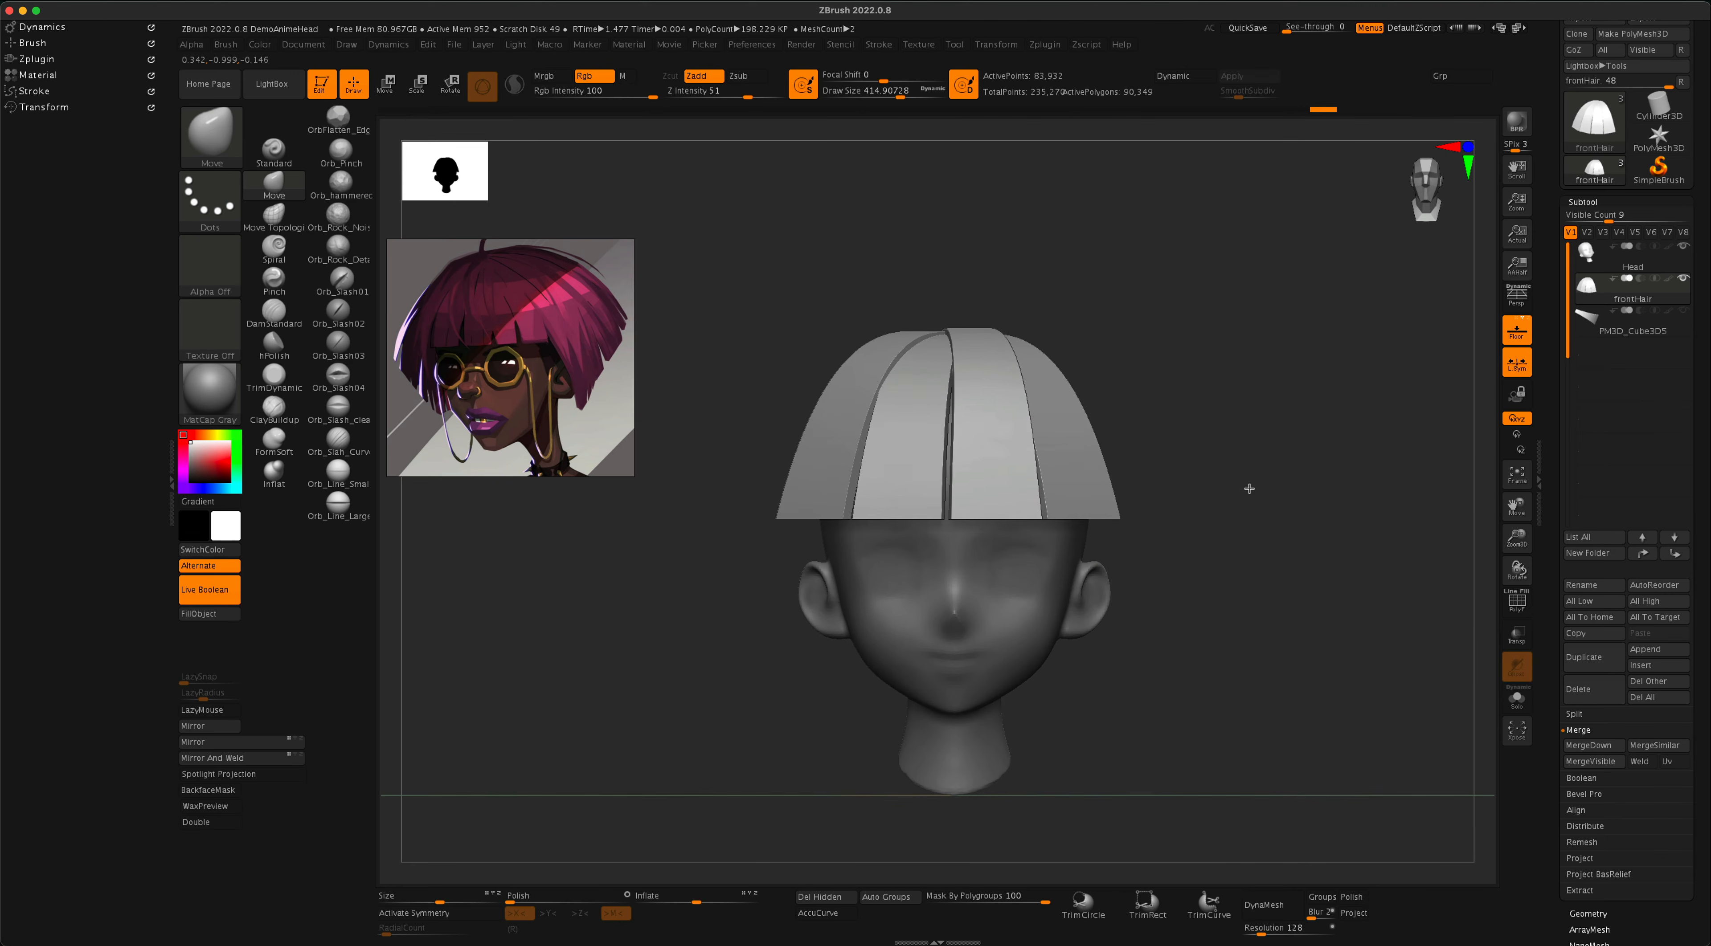
Unhide and select the extra side strand, and activate the Move gizmo on it in a top view of the head.
{"action": "mouse_move", "coordinate": [1684, 318]}
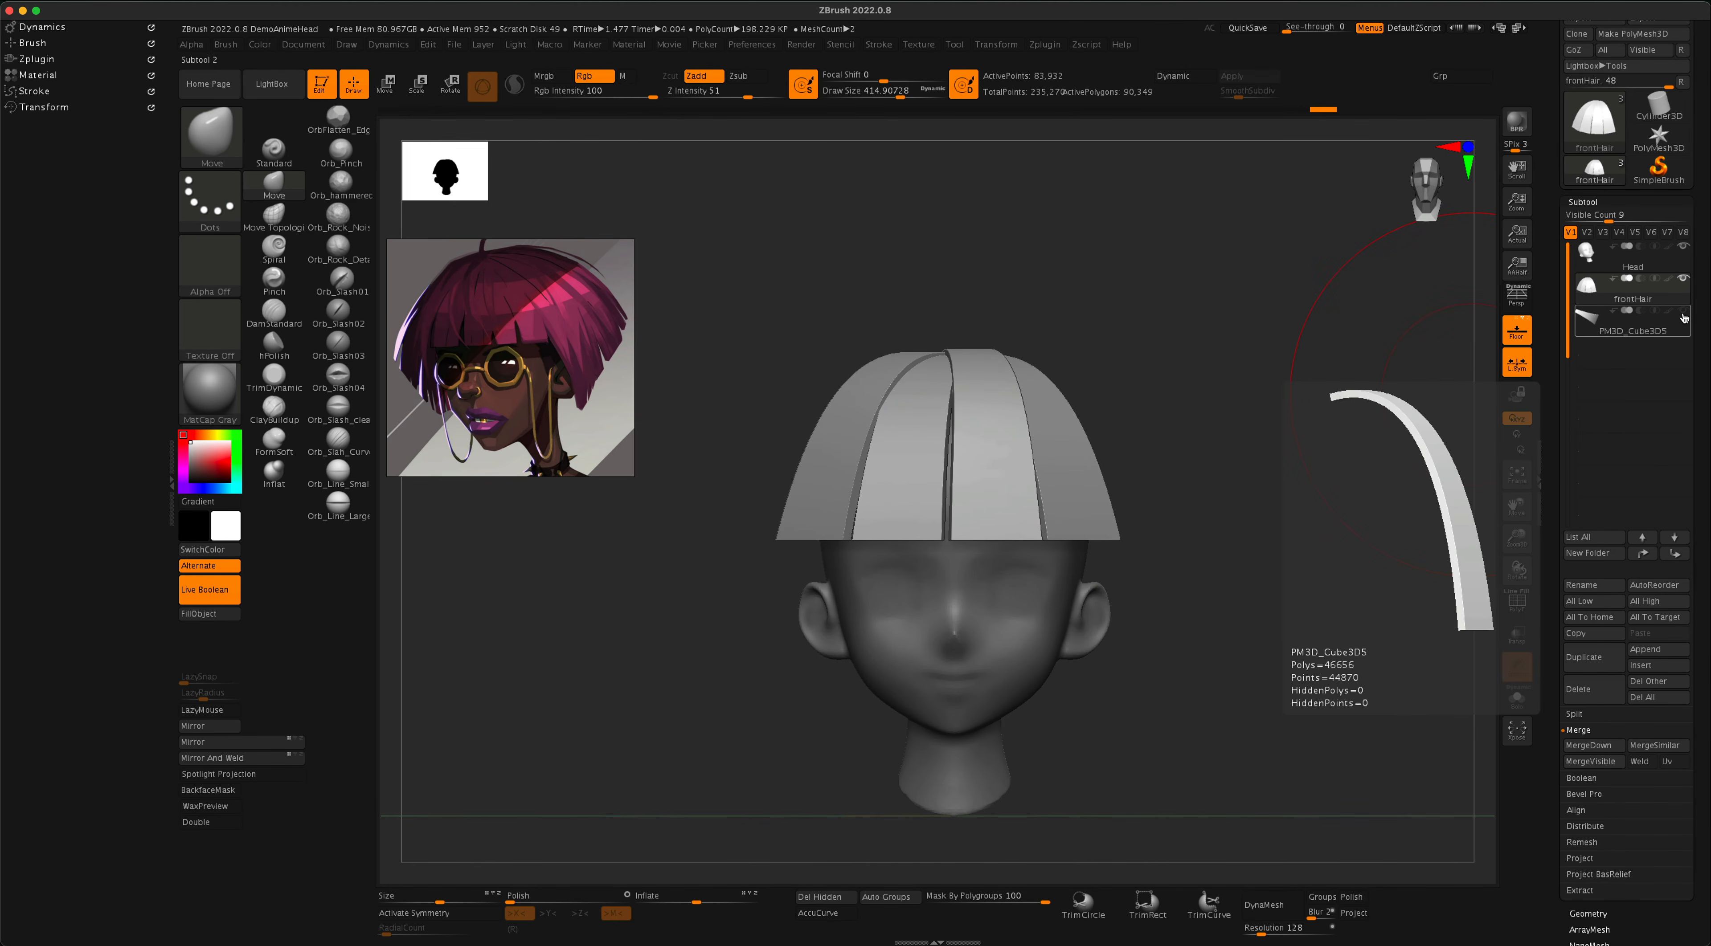
{"action": "mouse_move", "coordinate": [1363, 474]}
{"action": "left_mouse_down"}
{"action": "mouse_move", "coordinate": [1329, 509]}
{"action": "mouse_move", "coordinate": [1269, 499]}
{"action": "left_mouse_up"}
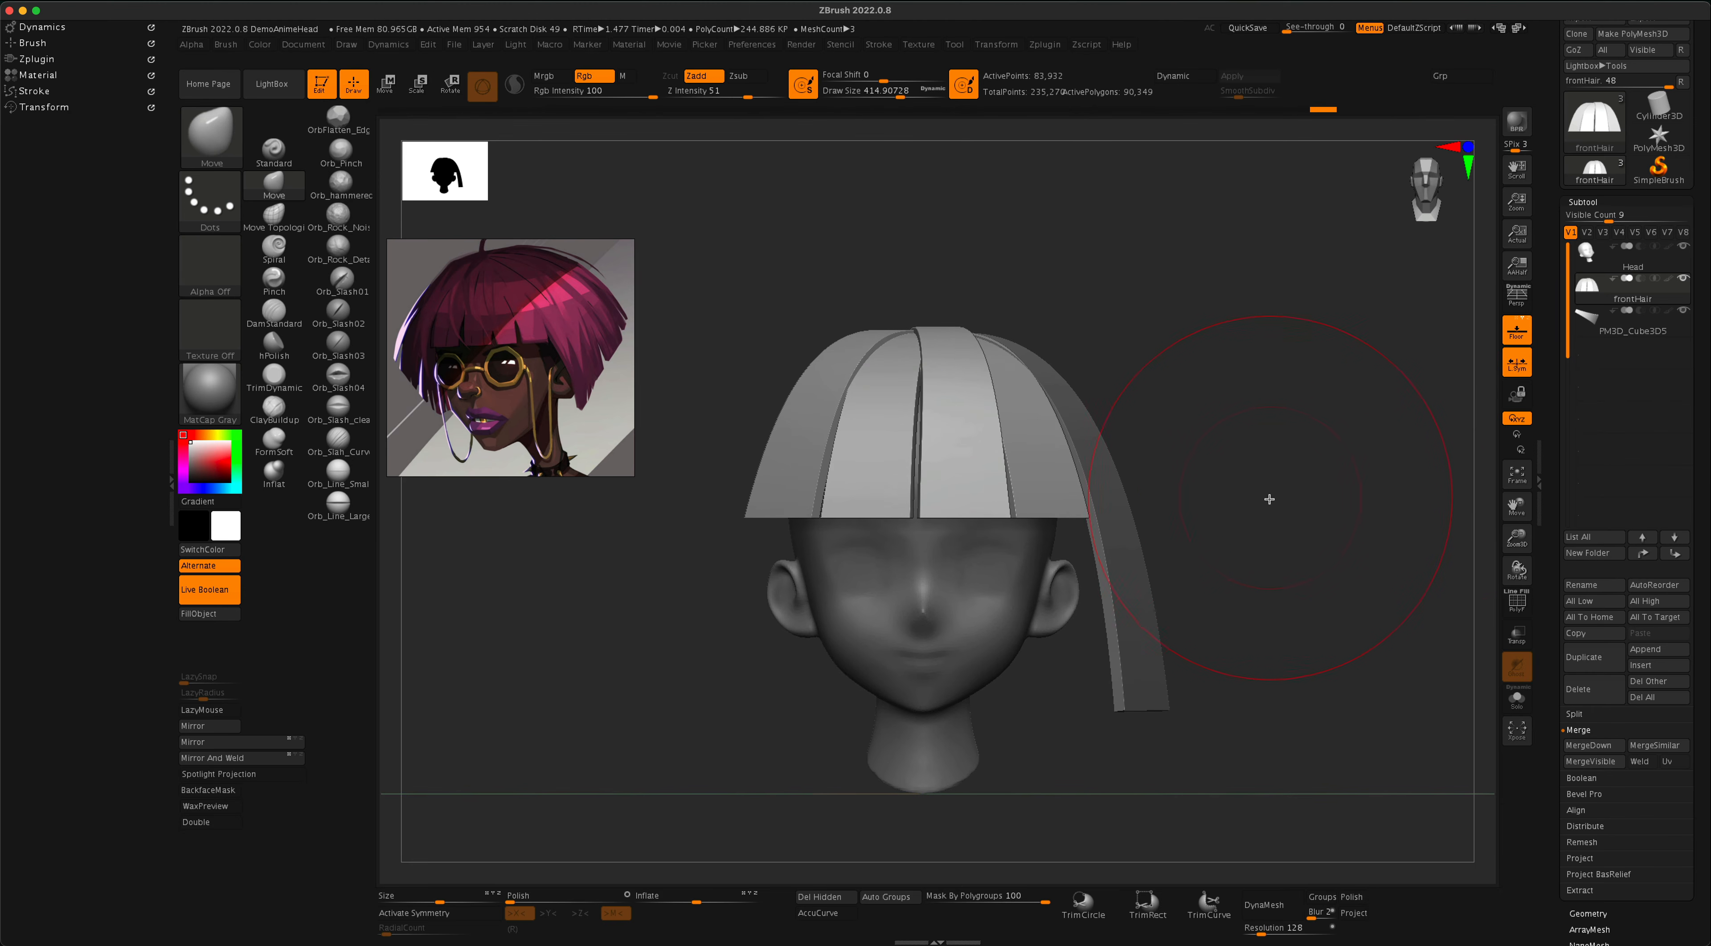
{"action": "left_click", "coordinate": [1591, 338]}
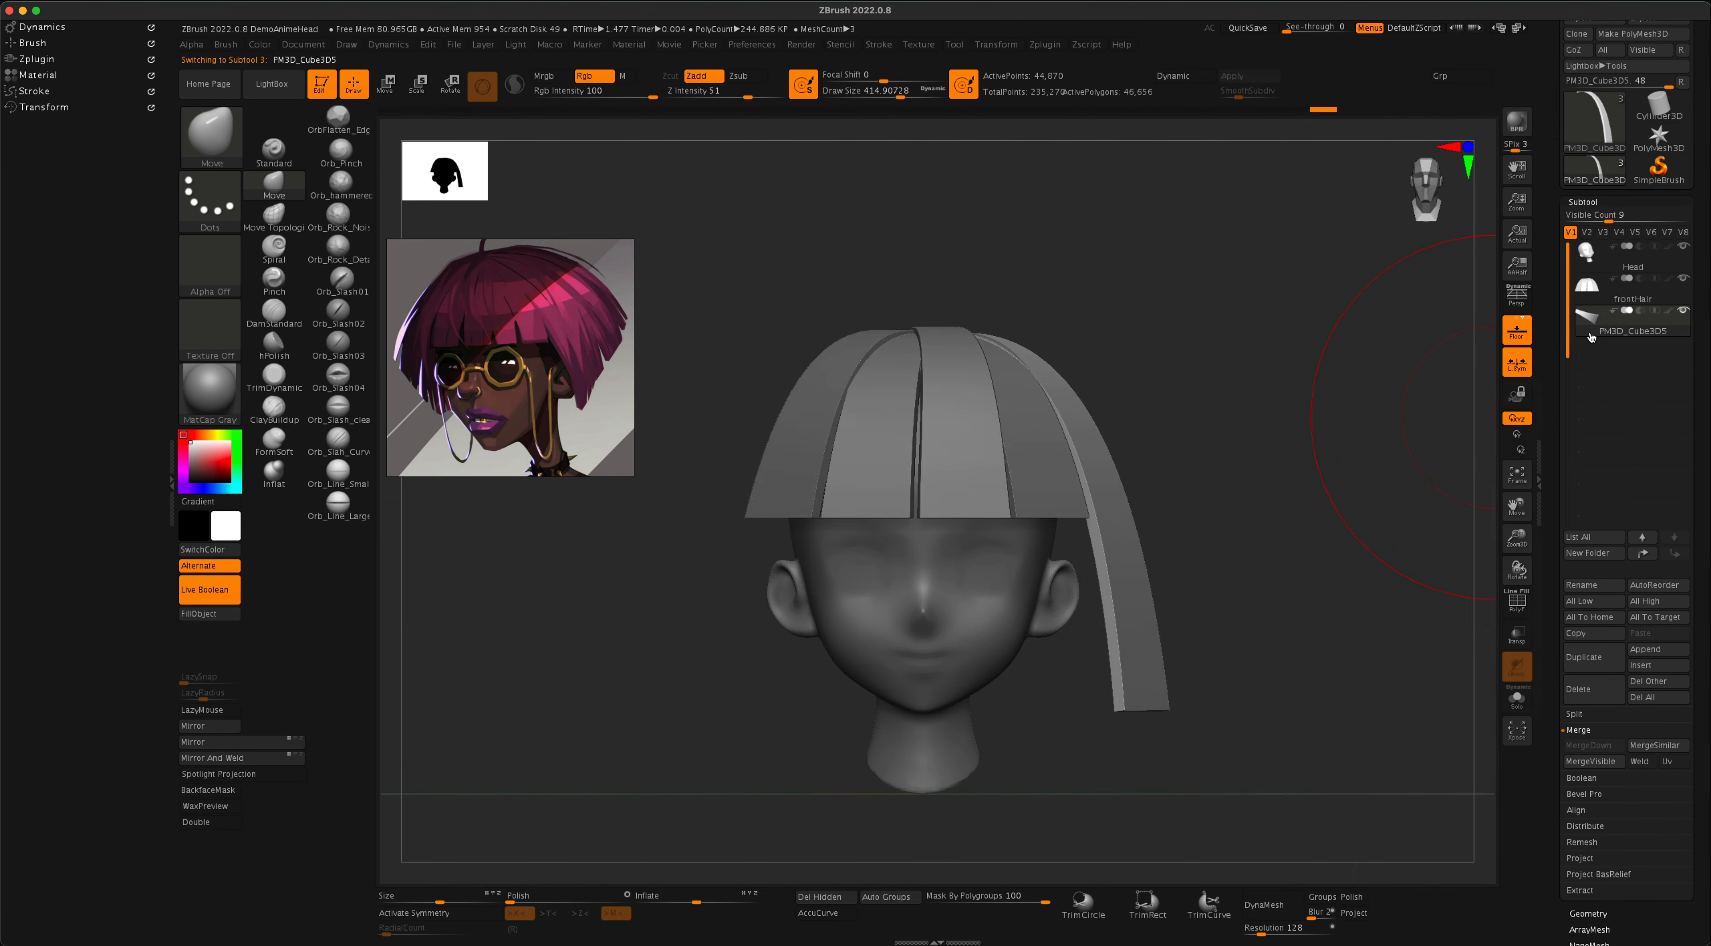
{"action": "left_click_drag", "start_coordinate": [1273, 386], "coordinate": [1270, 584]}
{"action": "left_click", "coordinate": [389, 97]}
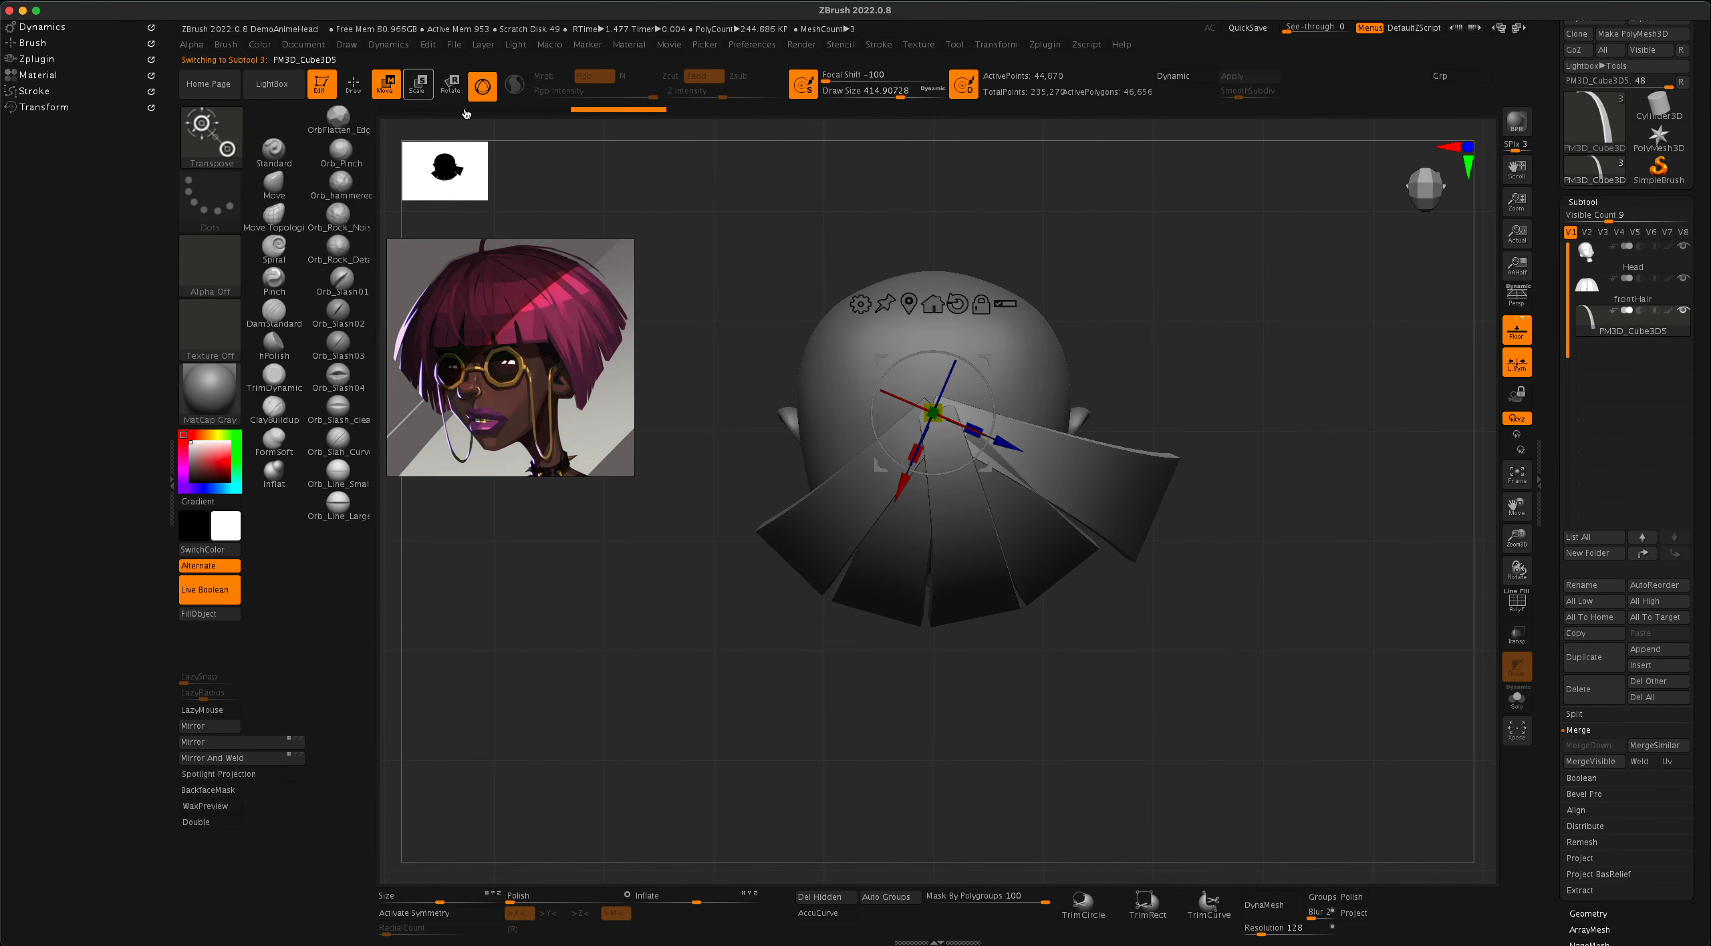
{"action": "left_click_drag", "start_coordinate": [1249, 333], "coordinate": [1262, 393]}
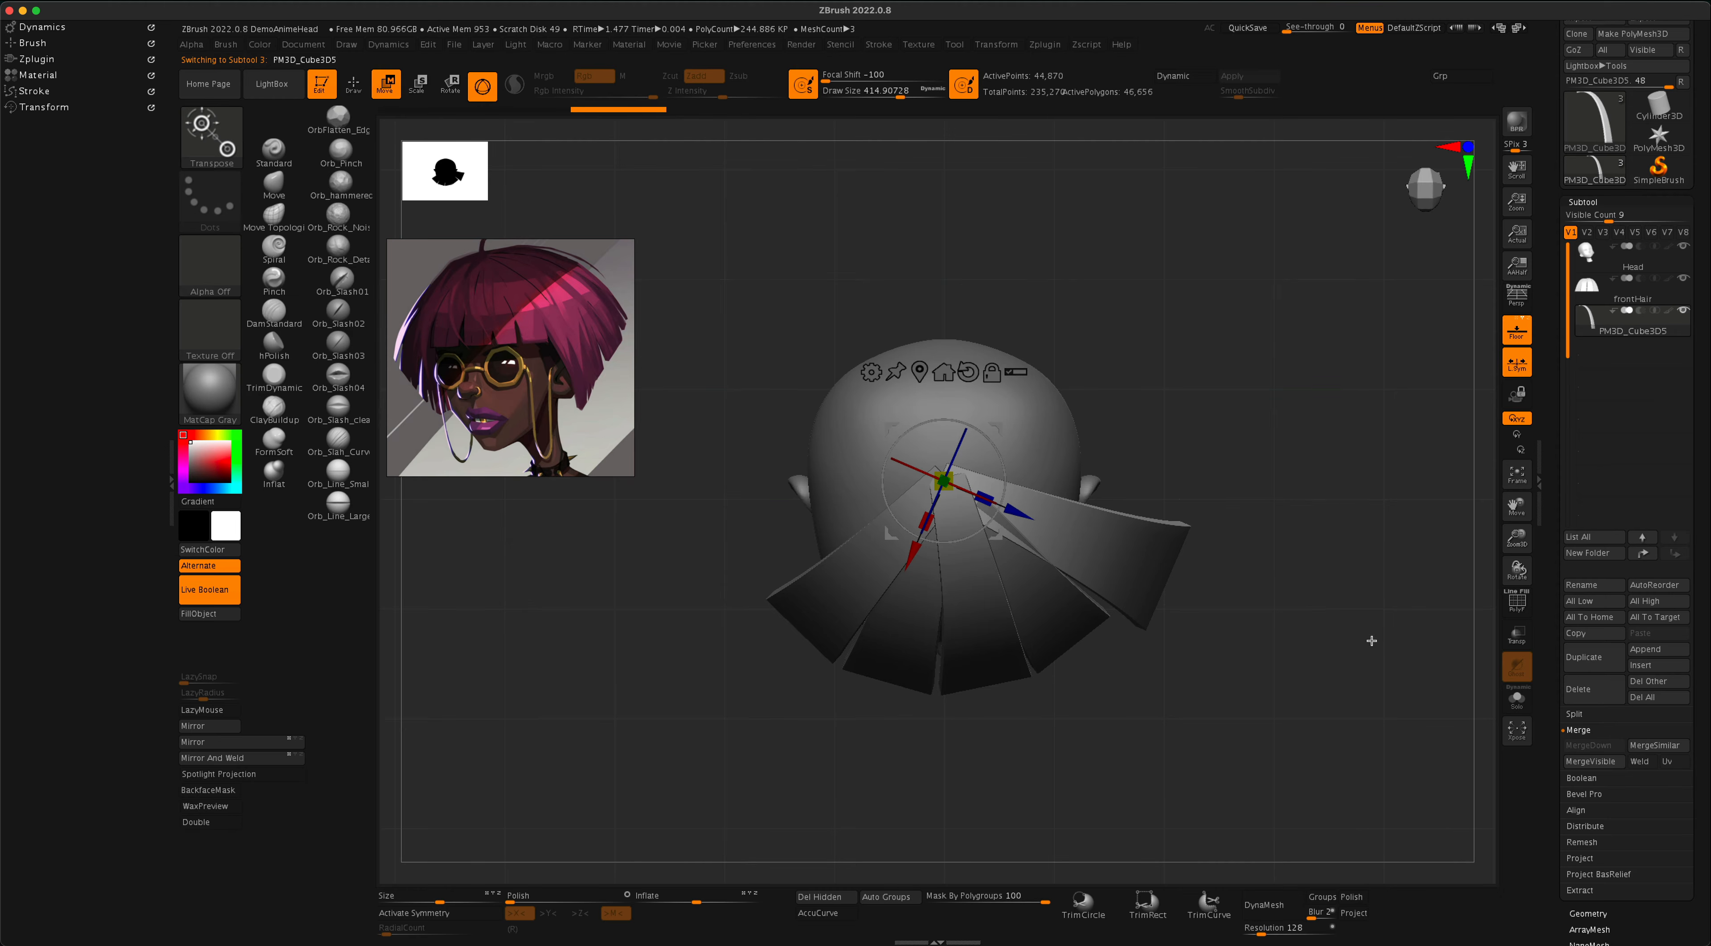
Duplicate the side strand twice, rotating each copy around the crown towards the back of the head.
{"action": "left_click", "coordinate": [1589, 661]}
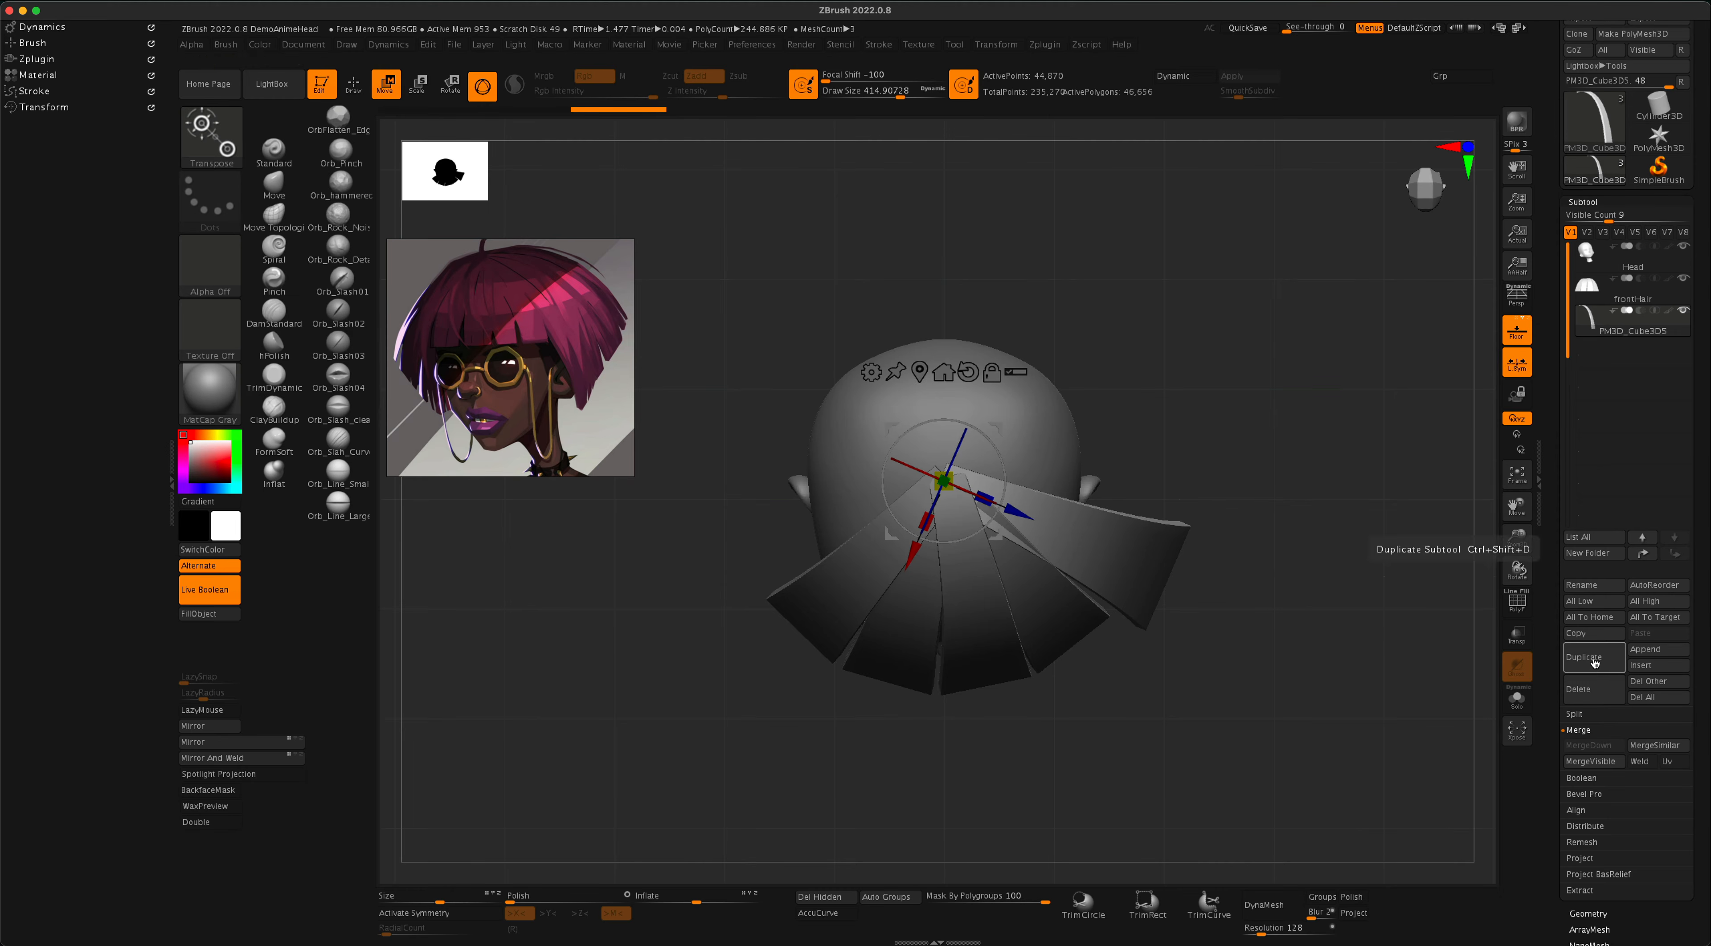
{"action": "left_click_drag", "start_coordinate": [1005, 480], "coordinate": [1000, 428]}
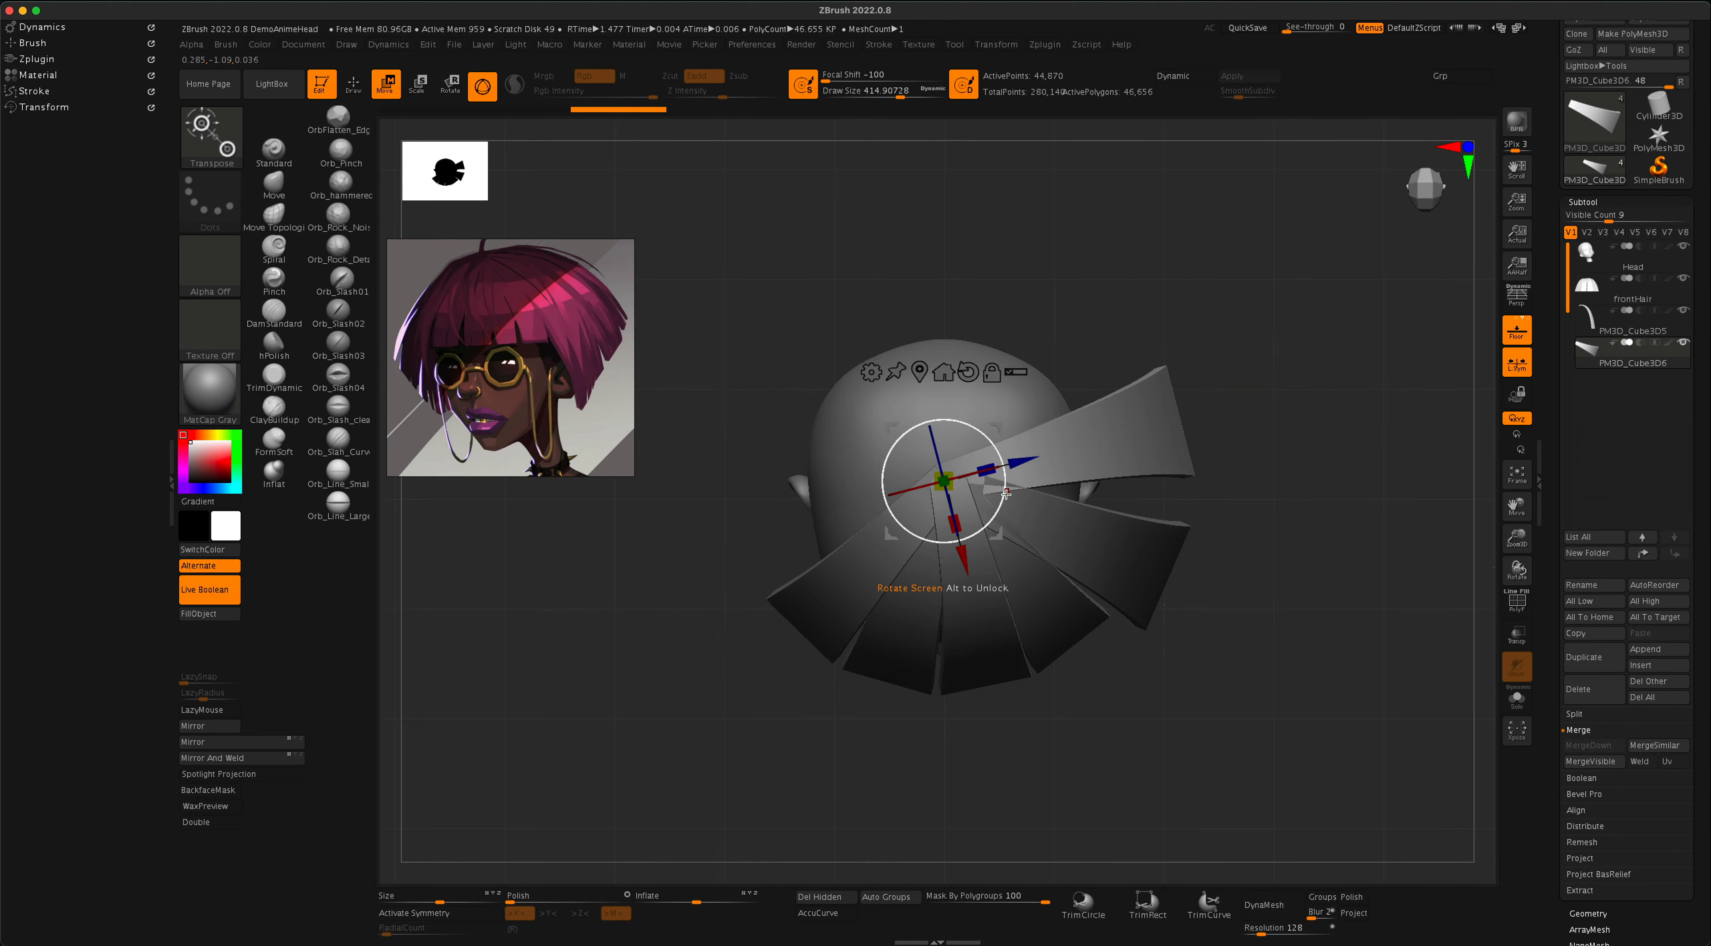
{"action": "left_click_drag", "start_coordinate": [1006, 494], "coordinate": [1016, 495]}
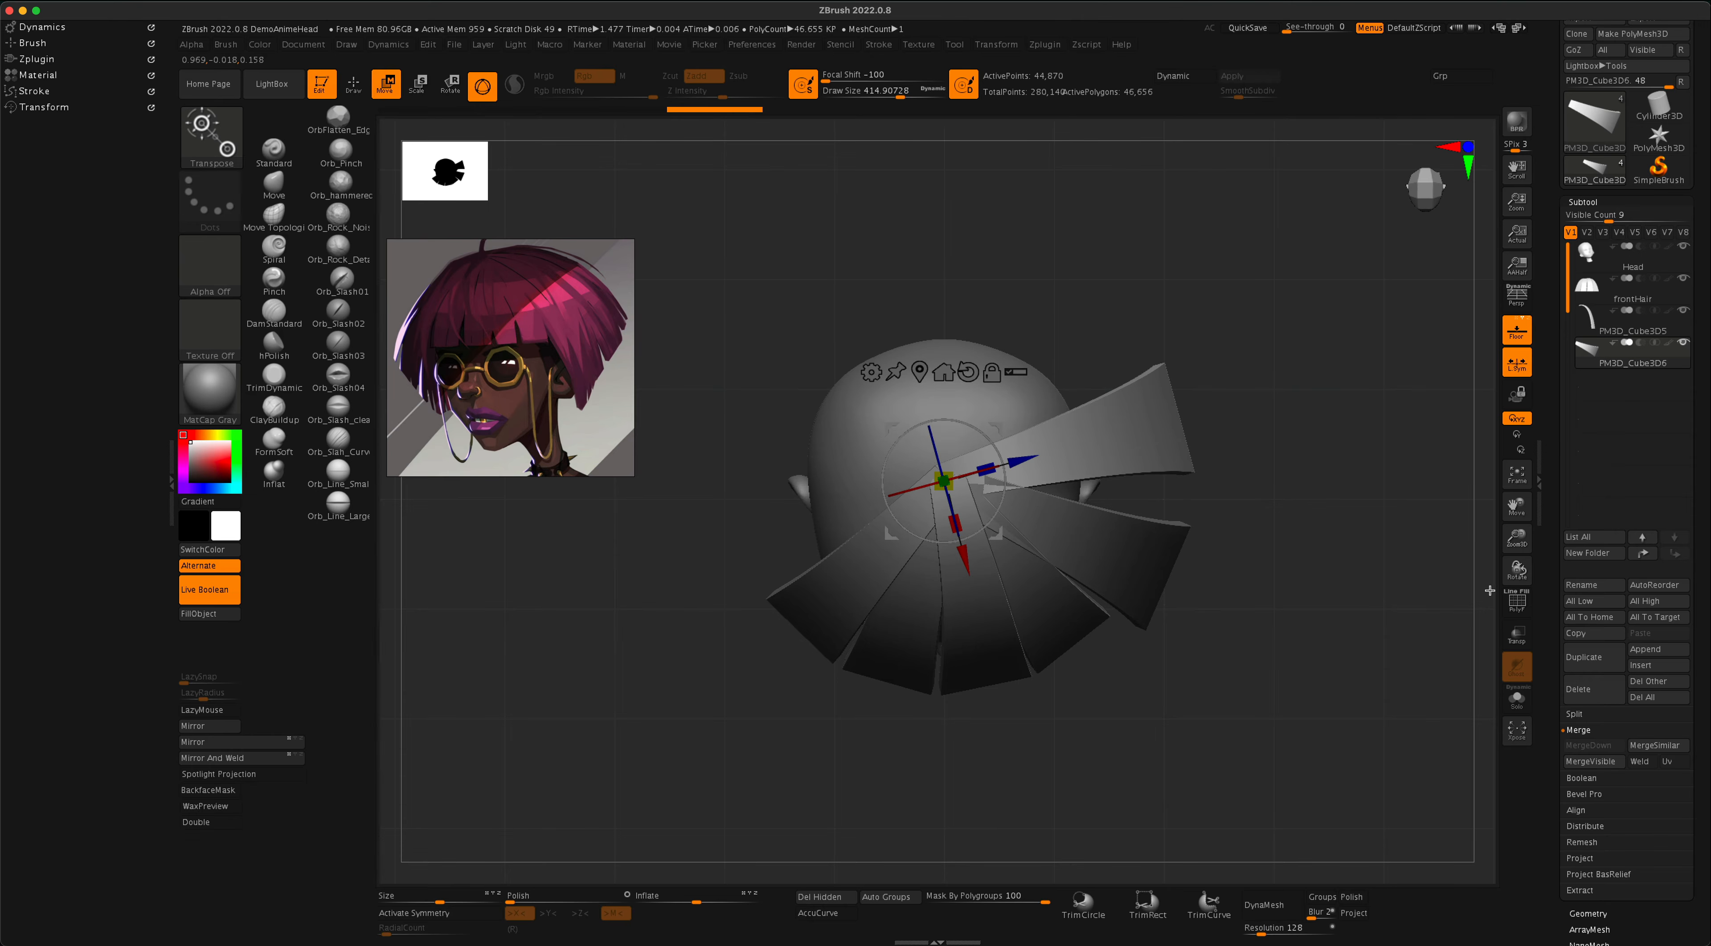
{"action": "left_click", "coordinate": [1584, 657]}
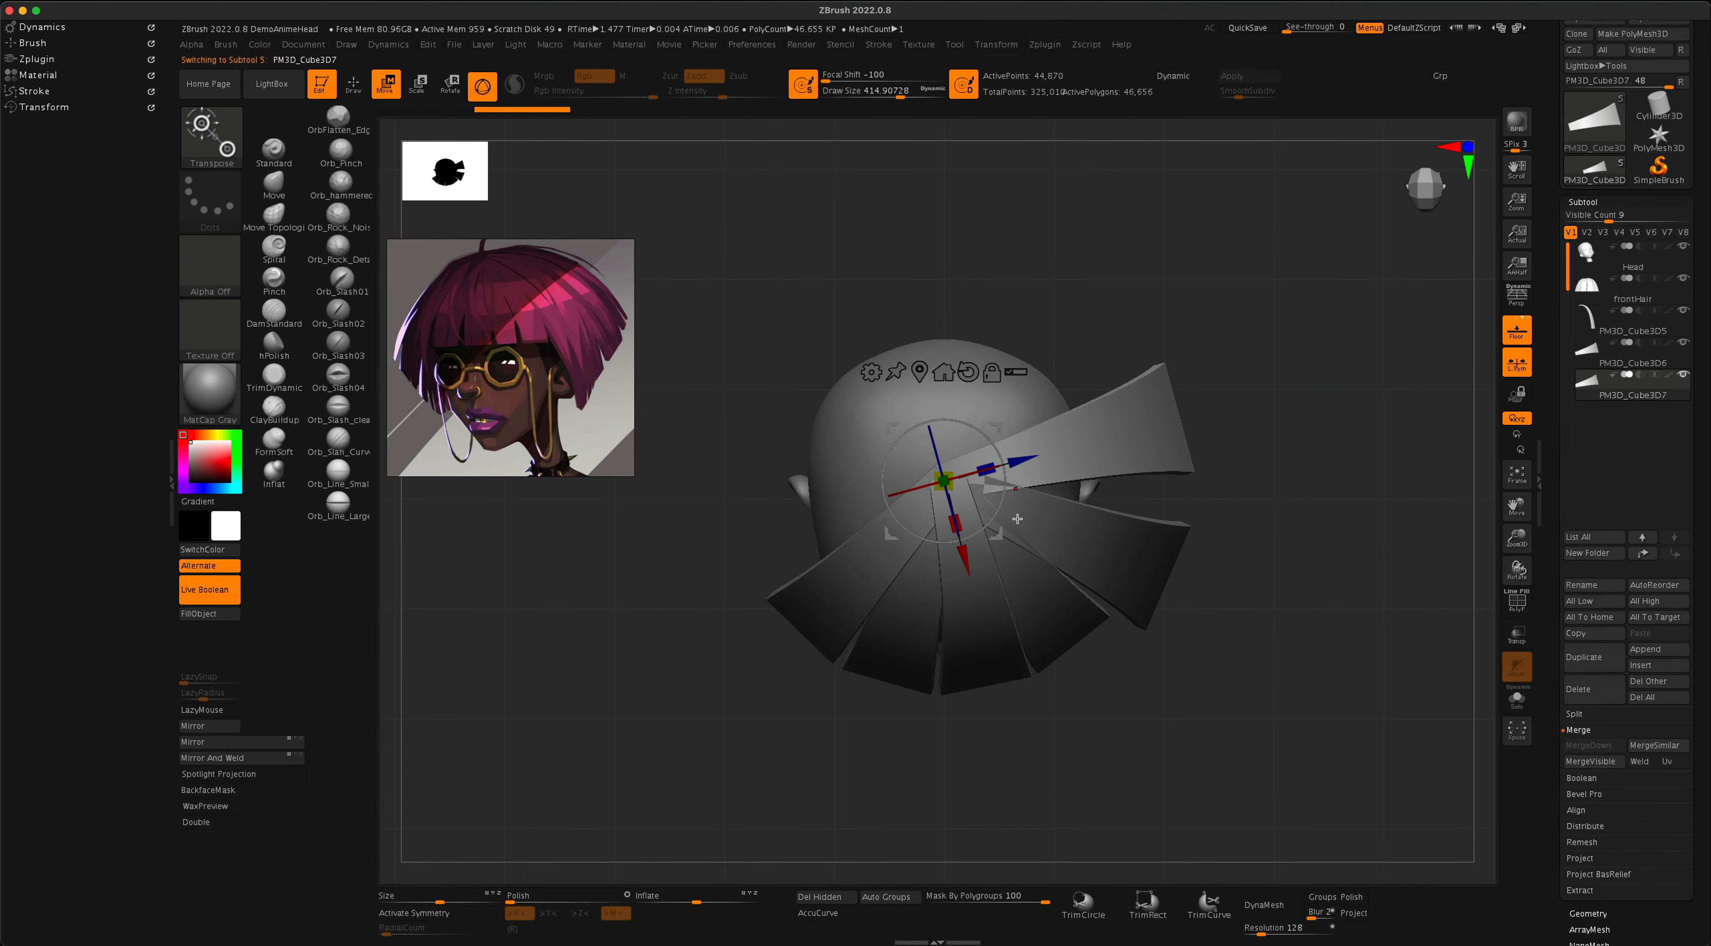
{"action": "left_click_drag", "start_coordinate": [1018, 519], "coordinate": [1020, 462]}
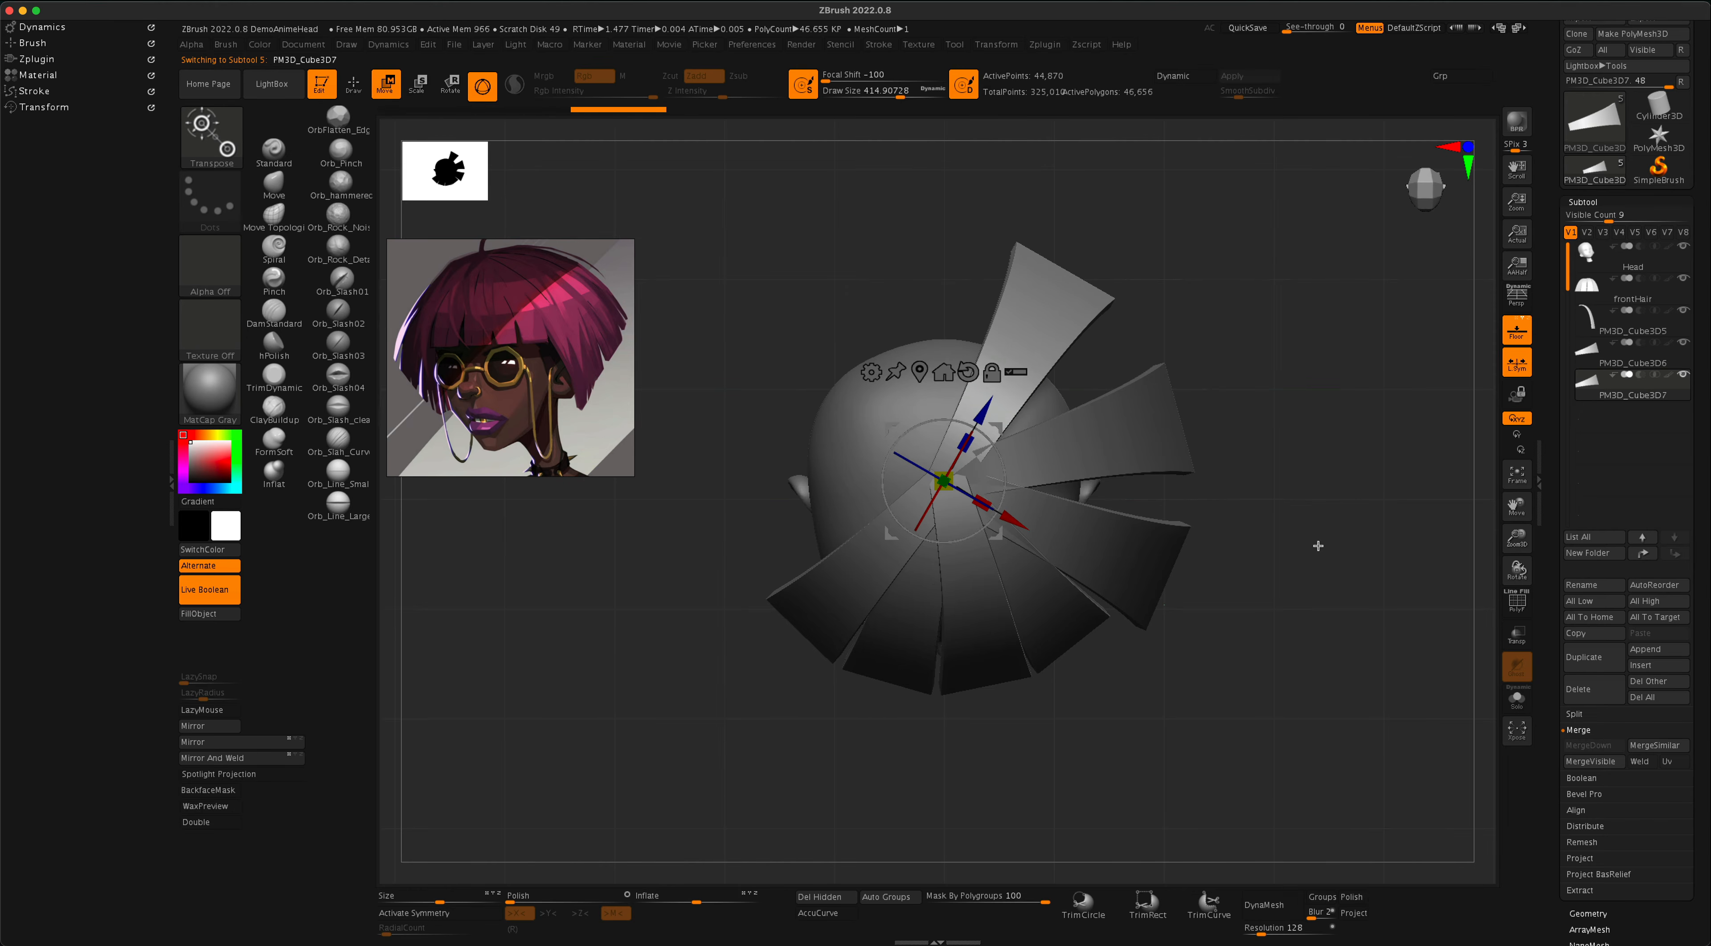
Select the original side strand and merge both rotated copies down into it.
{"action": "left_click", "coordinate": [1678, 330]}
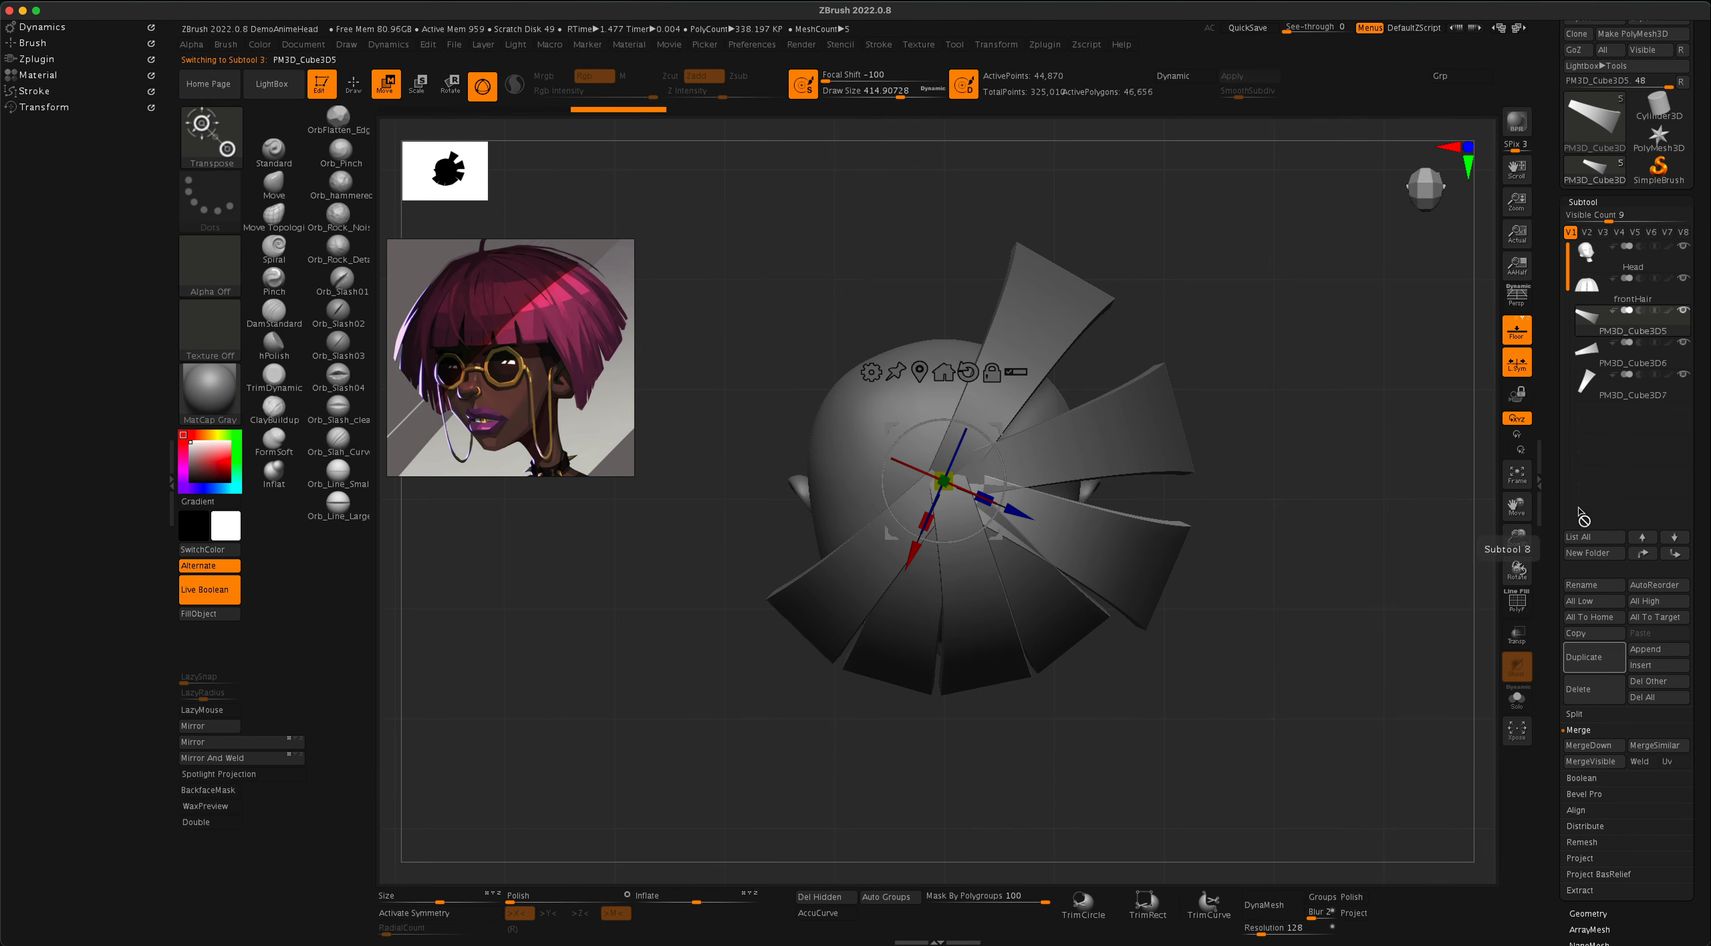
{"action": "left_click", "coordinate": [1589, 745]}
{"action": "left_click", "coordinate": [1588, 745]}
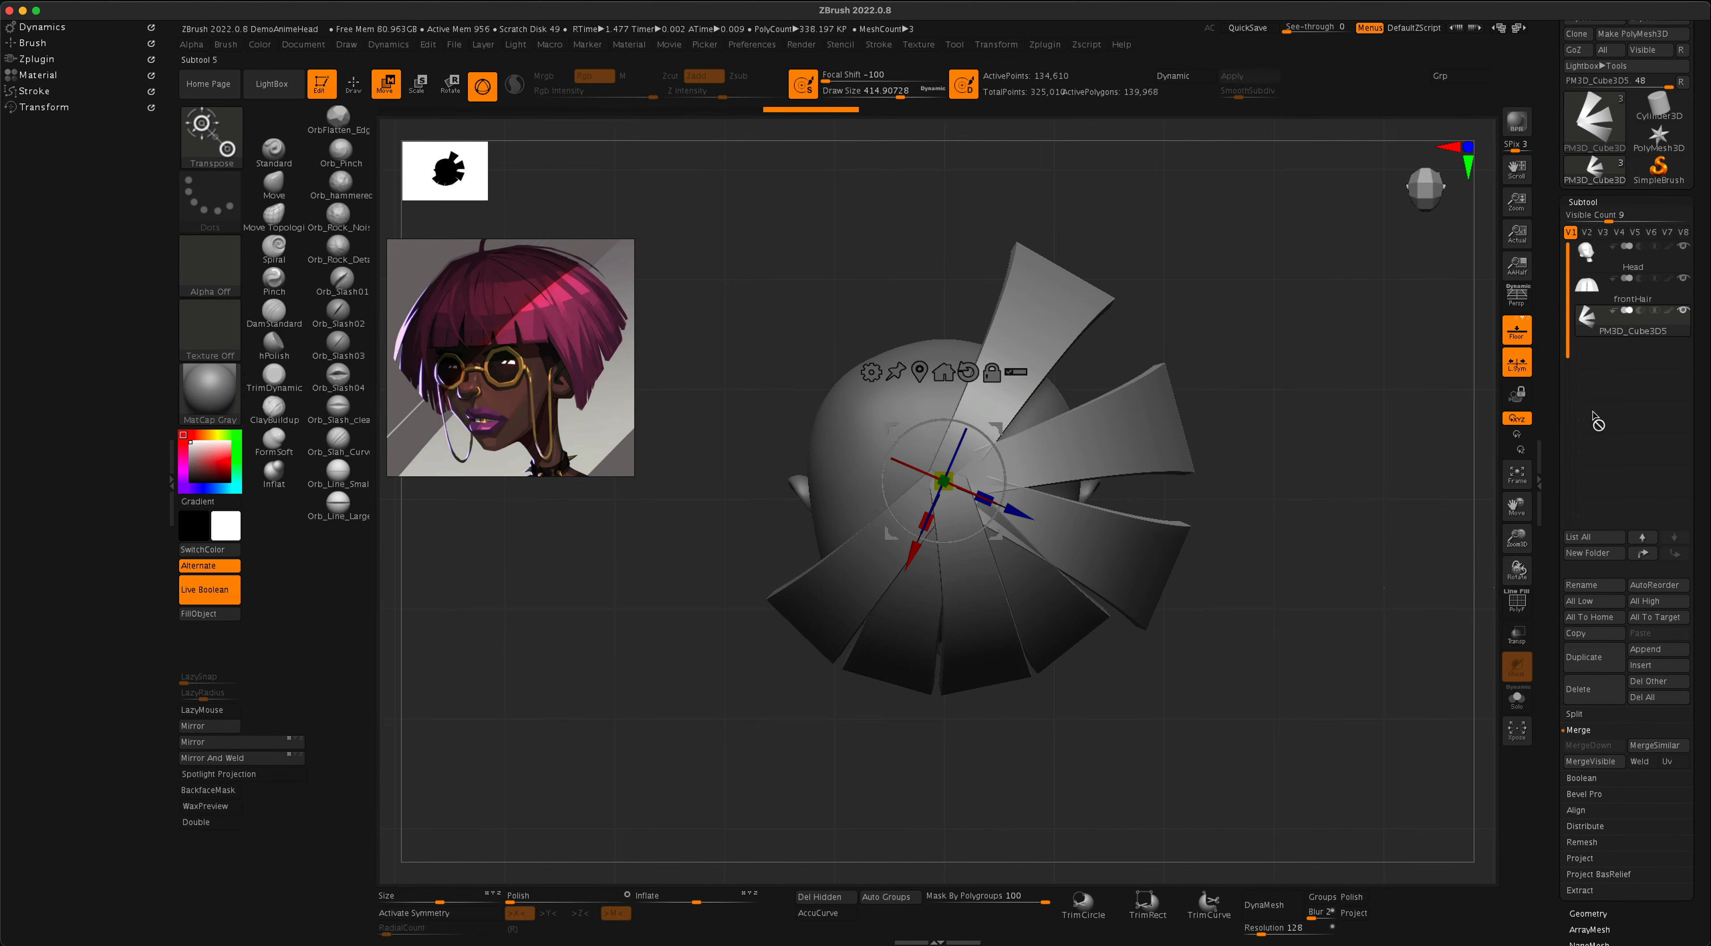
Duplicate the merged side strands and rotate the copy around the crown to fill the gaps between them.
{"action": "left_click", "coordinate": [1592, 665]}
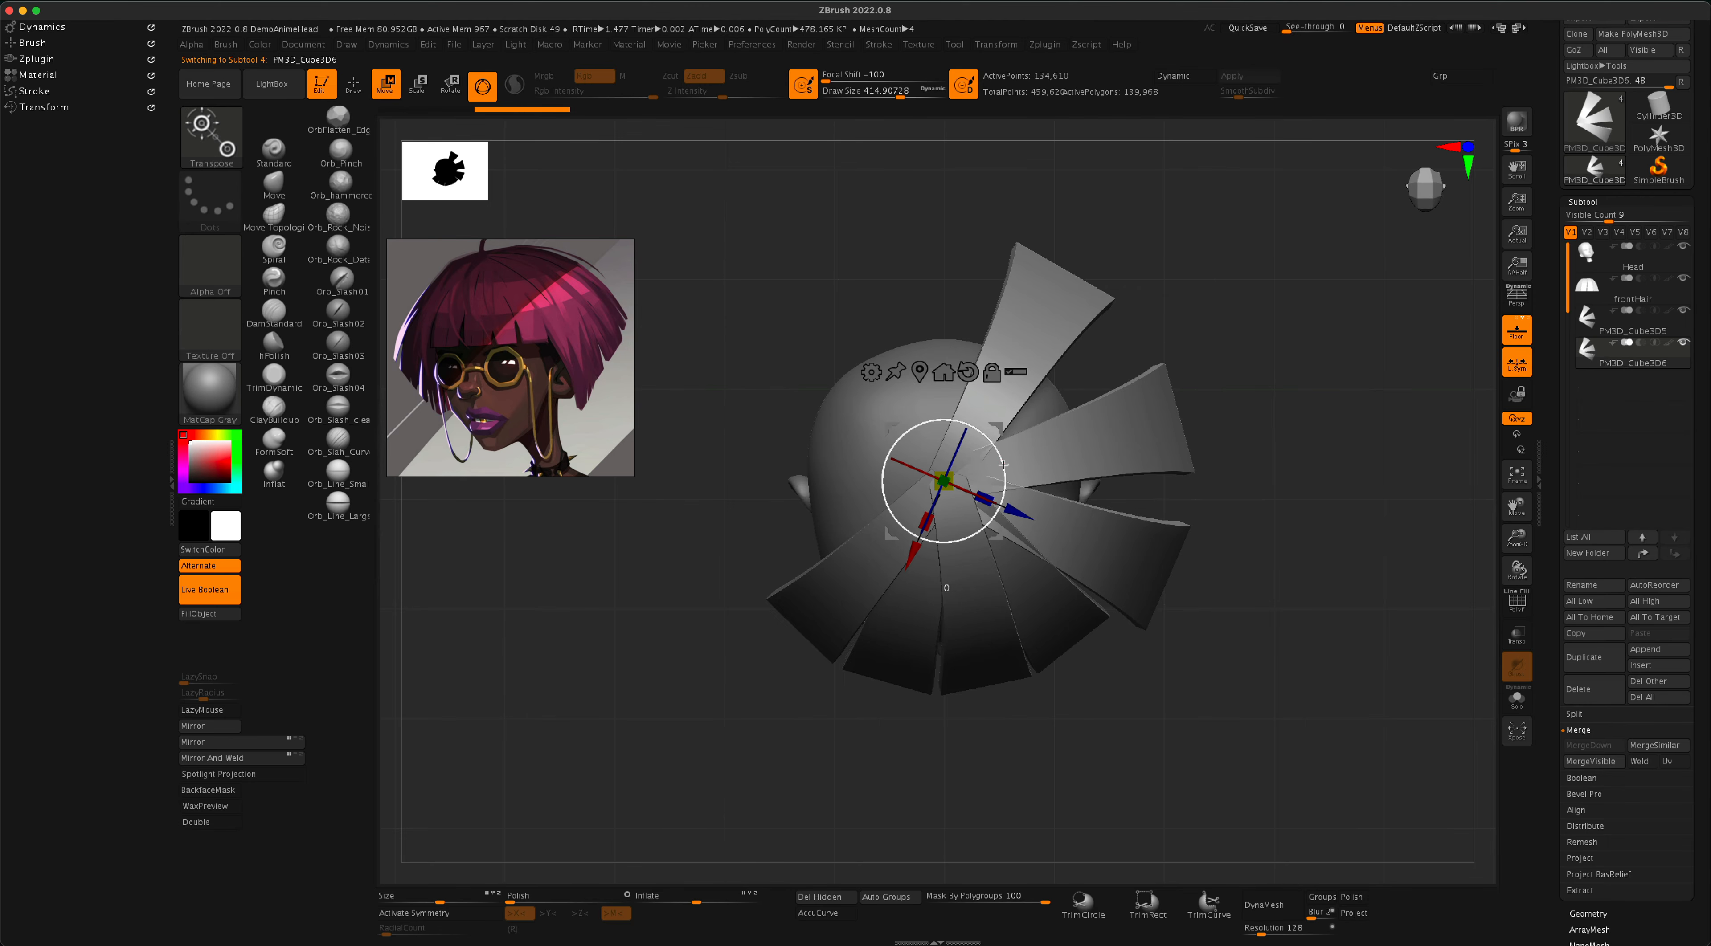
{"action": "mouse_move", "coordinate": [1006, 464]}
{"action": "left_mouse_down"}
{"action": "mouse_move", "coordinate": [1003, 437]}
{"action": "mouse_move", "coordinate": [1001, 459]}
{"action": "left_mouse_up"}
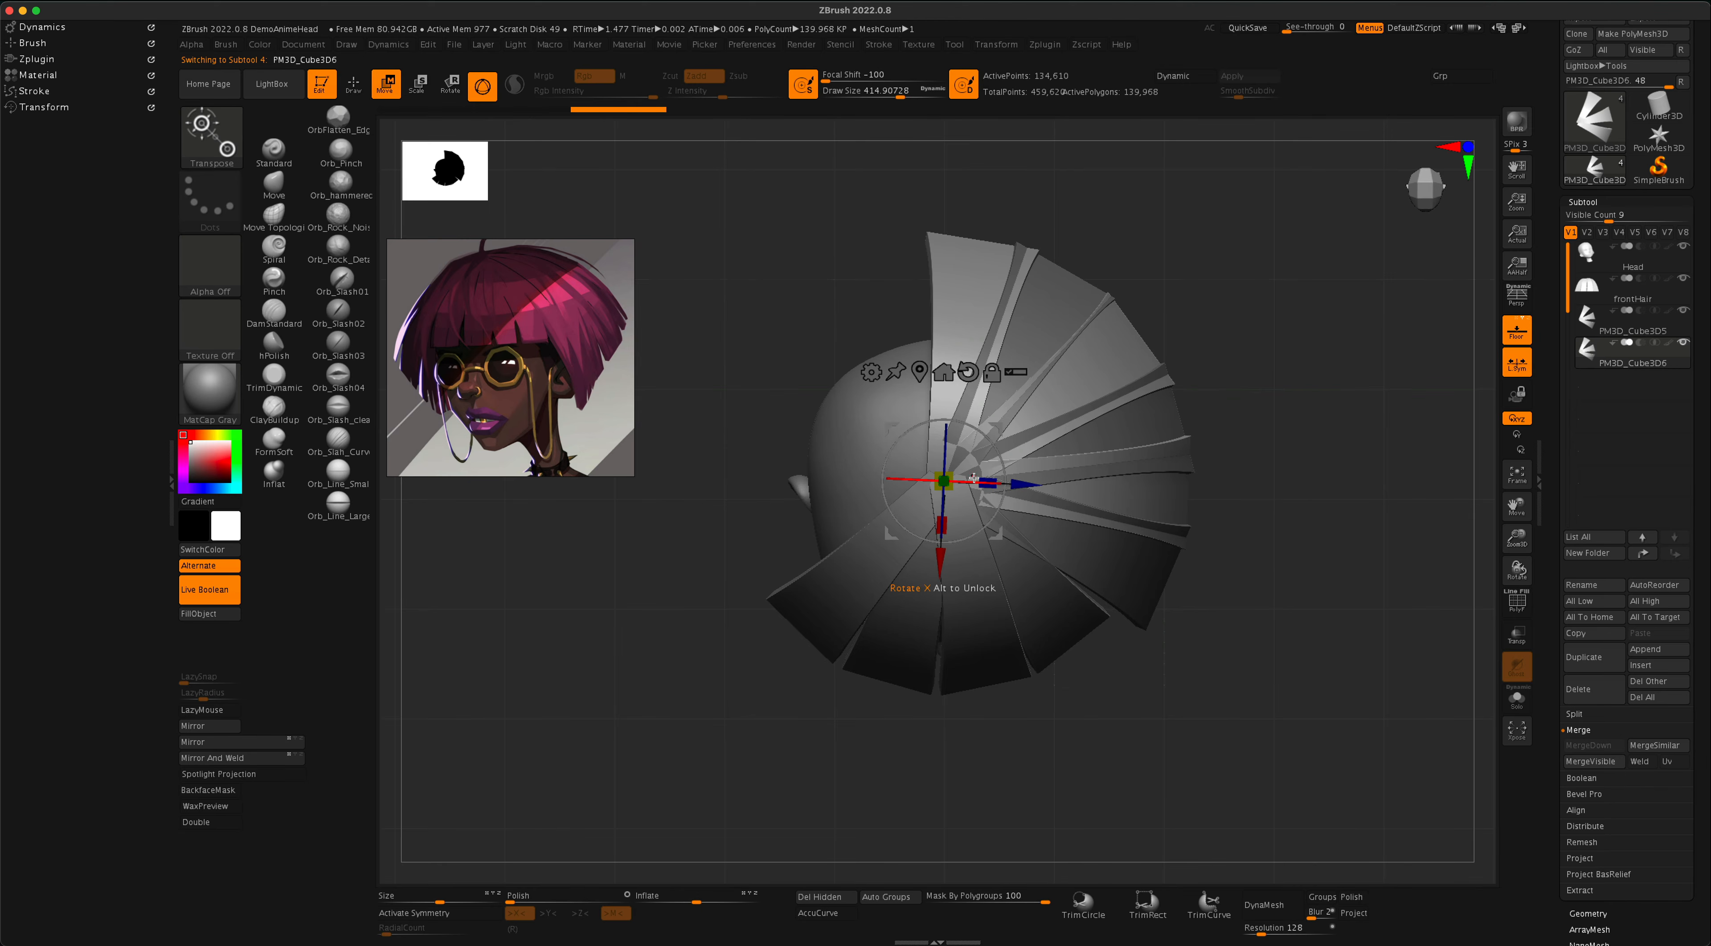
{"action": "mouse_move", "coordinate": [970, 480]}
{"action": "left_mouse_down"}
{"action": "mouse_move", "coordinate": [948, 458]}
{"action": "mouse_move", "coordinate": [988, 477]}
{"action": "left_mouse_up"}
{"action": "left_click_drag", "start_coordinate": [1264, 588], "coordinate": [1296, 665]}
Duplicate the first merged set of side strands and mirror the copy to the opposite side of the head.
{"action": "left_click", "coordinate": [1589, 319]}
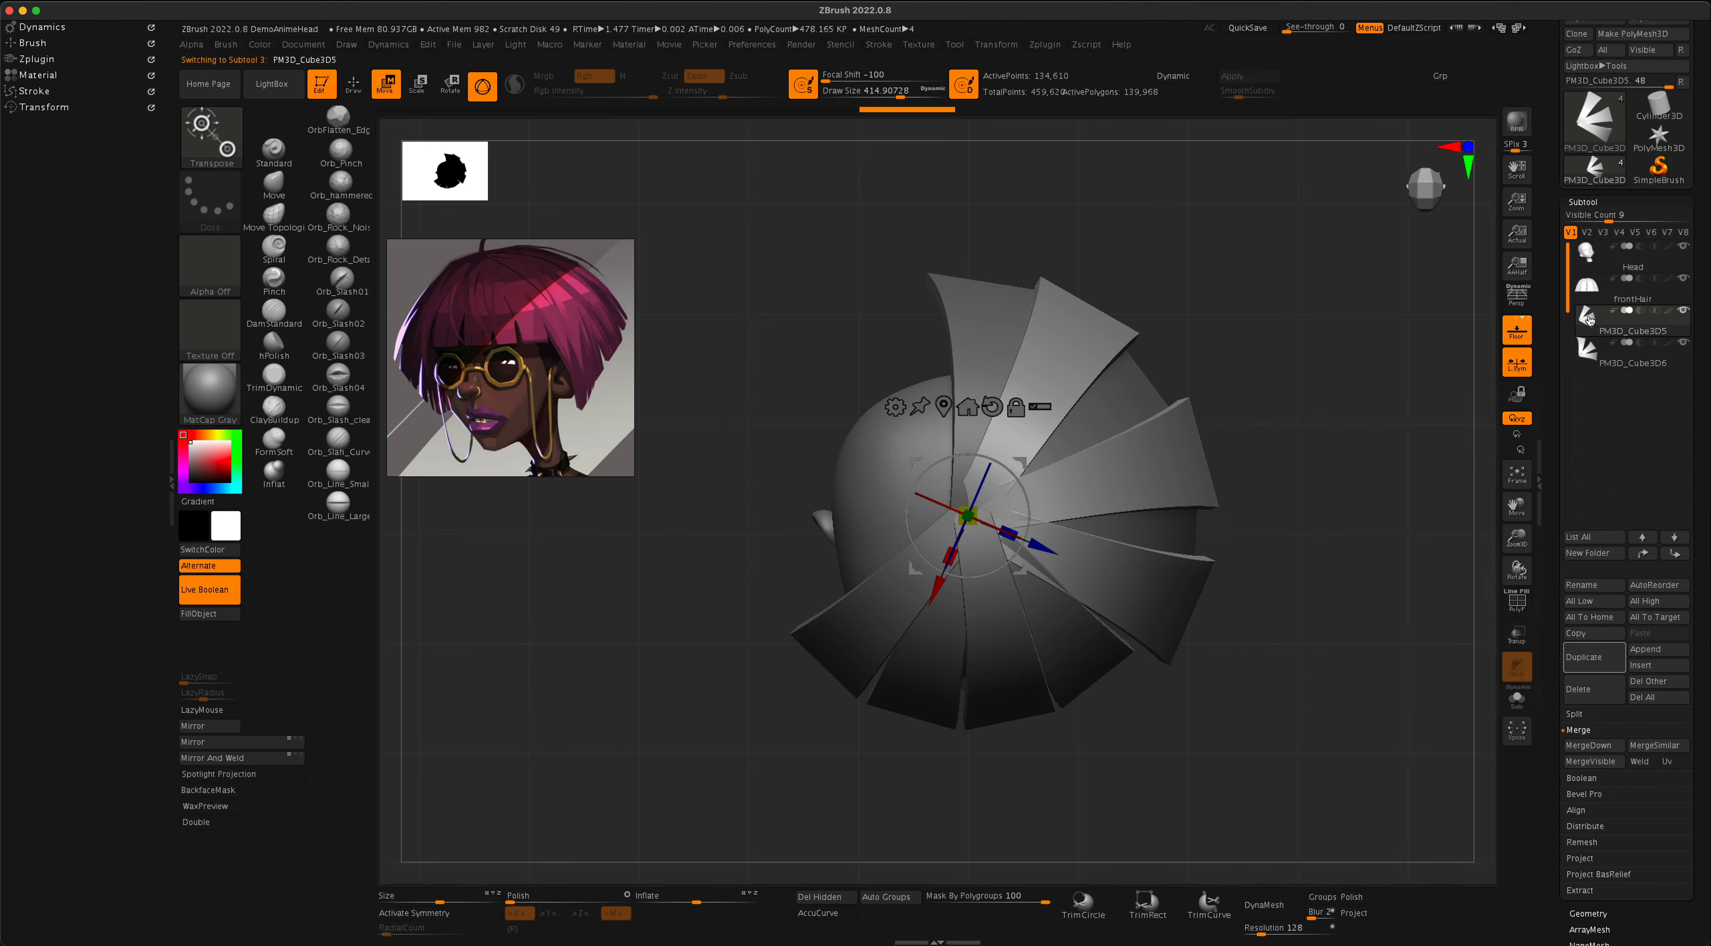
{"action": "left_click", "coordinate": [1595, 664]}
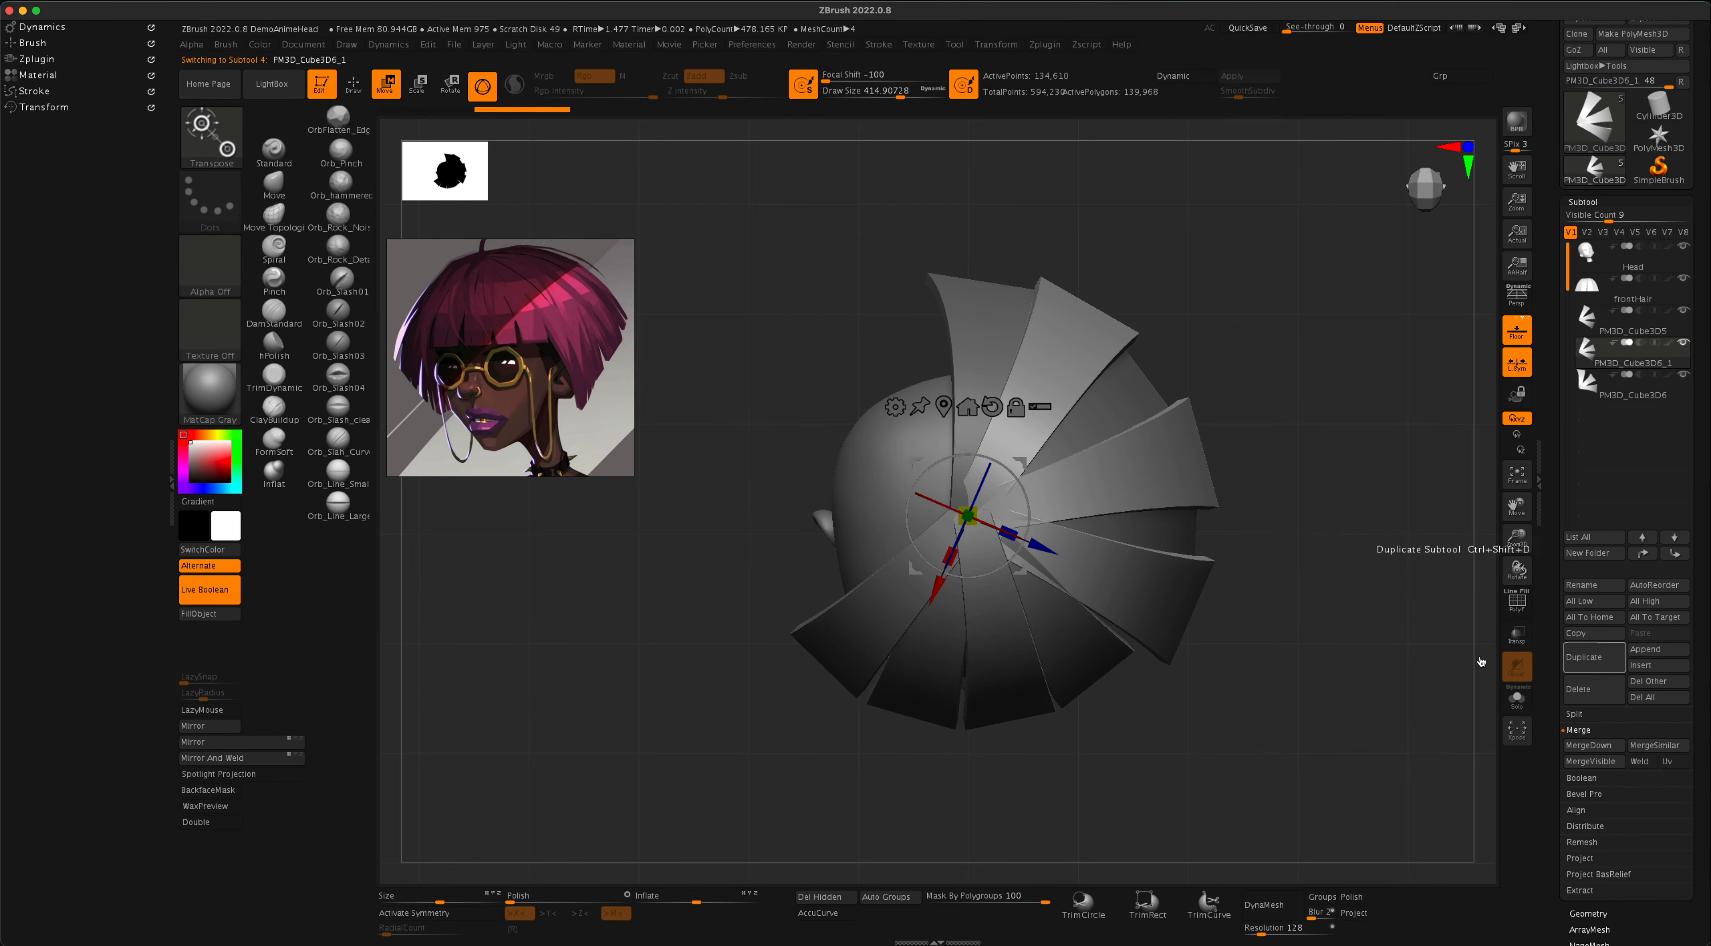
{"action": "left_click", "coordinate": [248, 742]}
{"action": "left_click", "coordinate": [248, 742]}
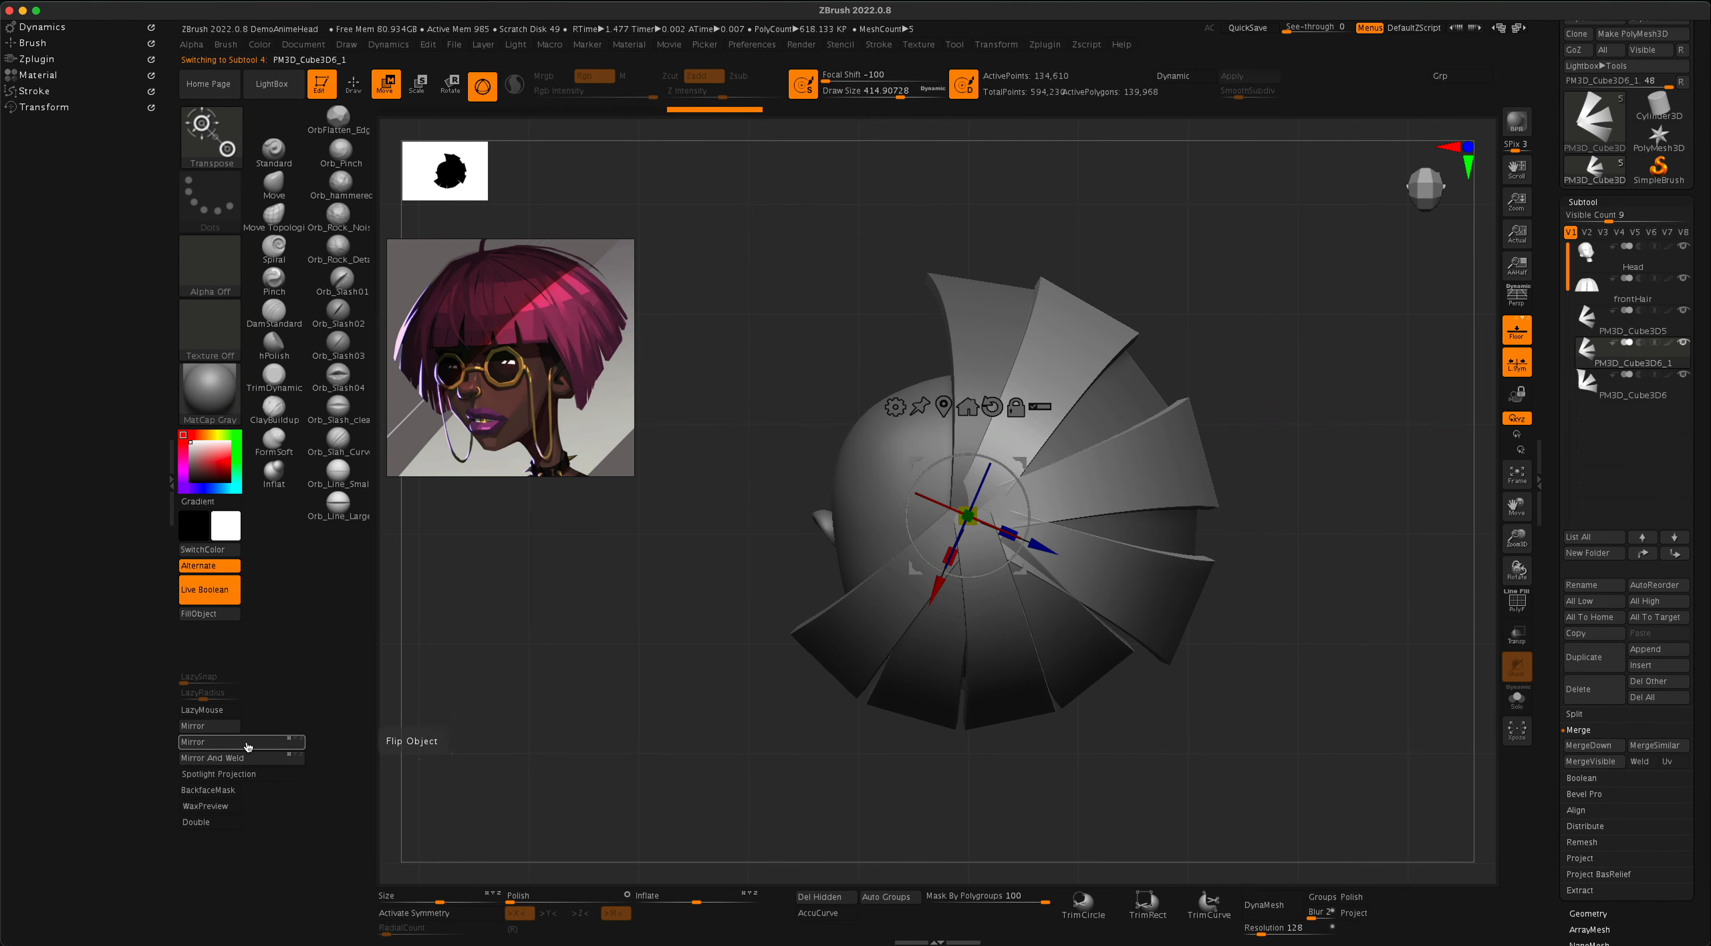
Flip the duplicated copy of the first side-strand set across the head to the opposite side.
{"action": "left_click", "coordinate": [247, 743]}
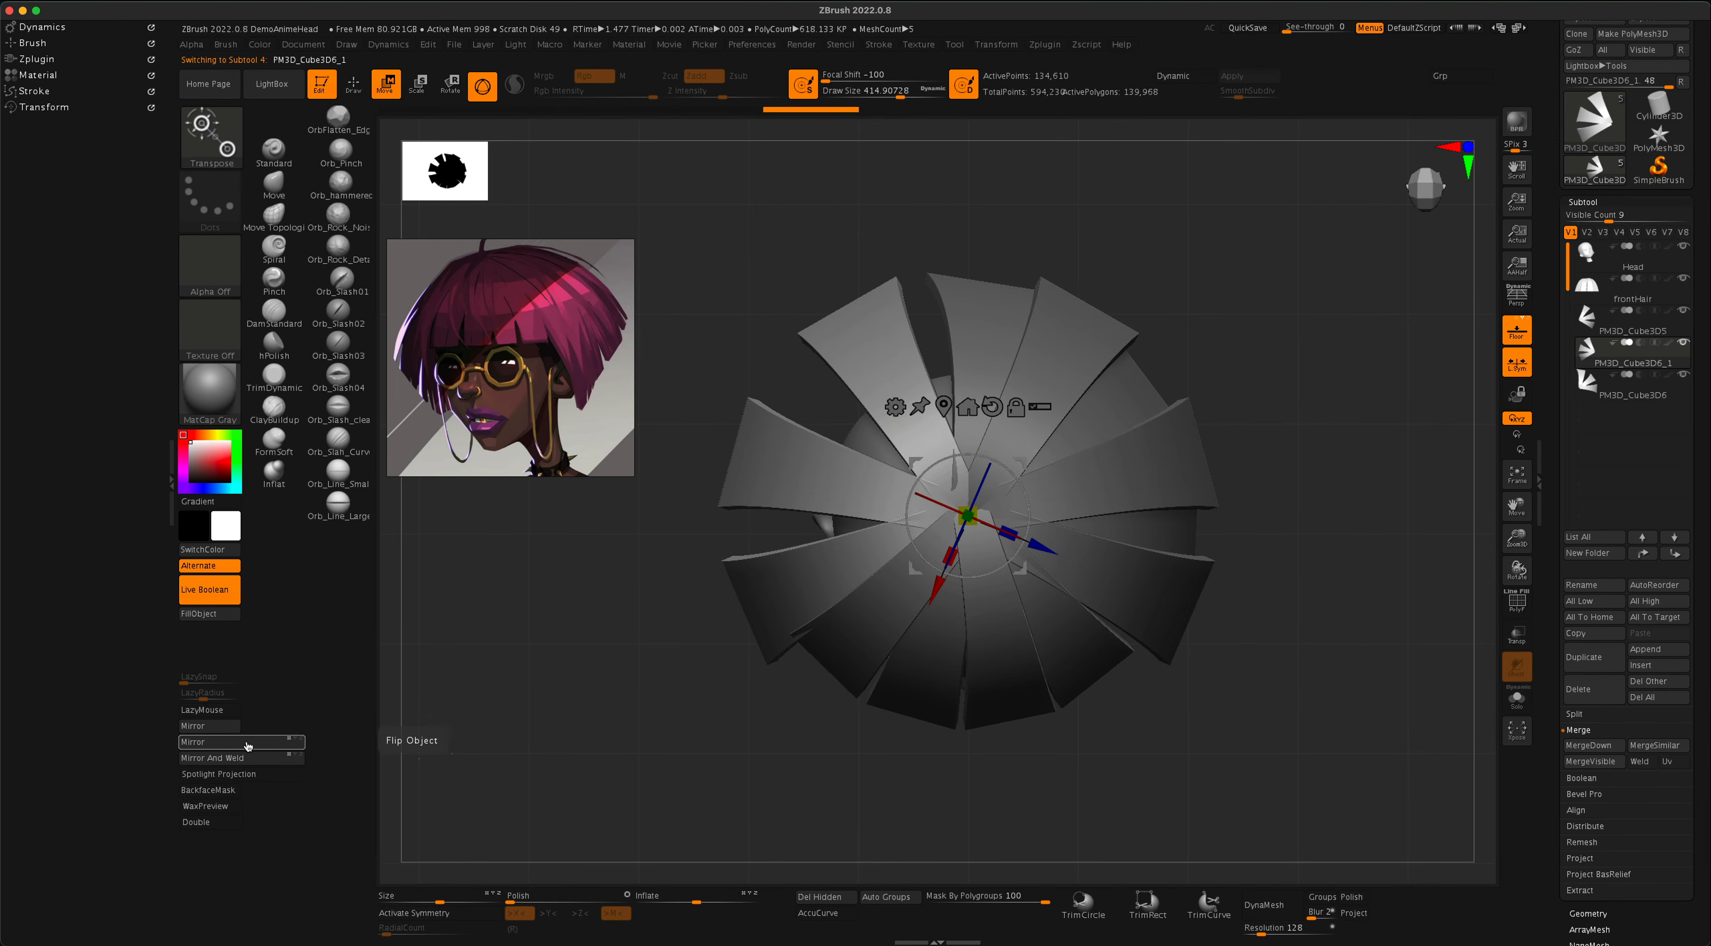
{"action": "key", "text": "ctrl"}
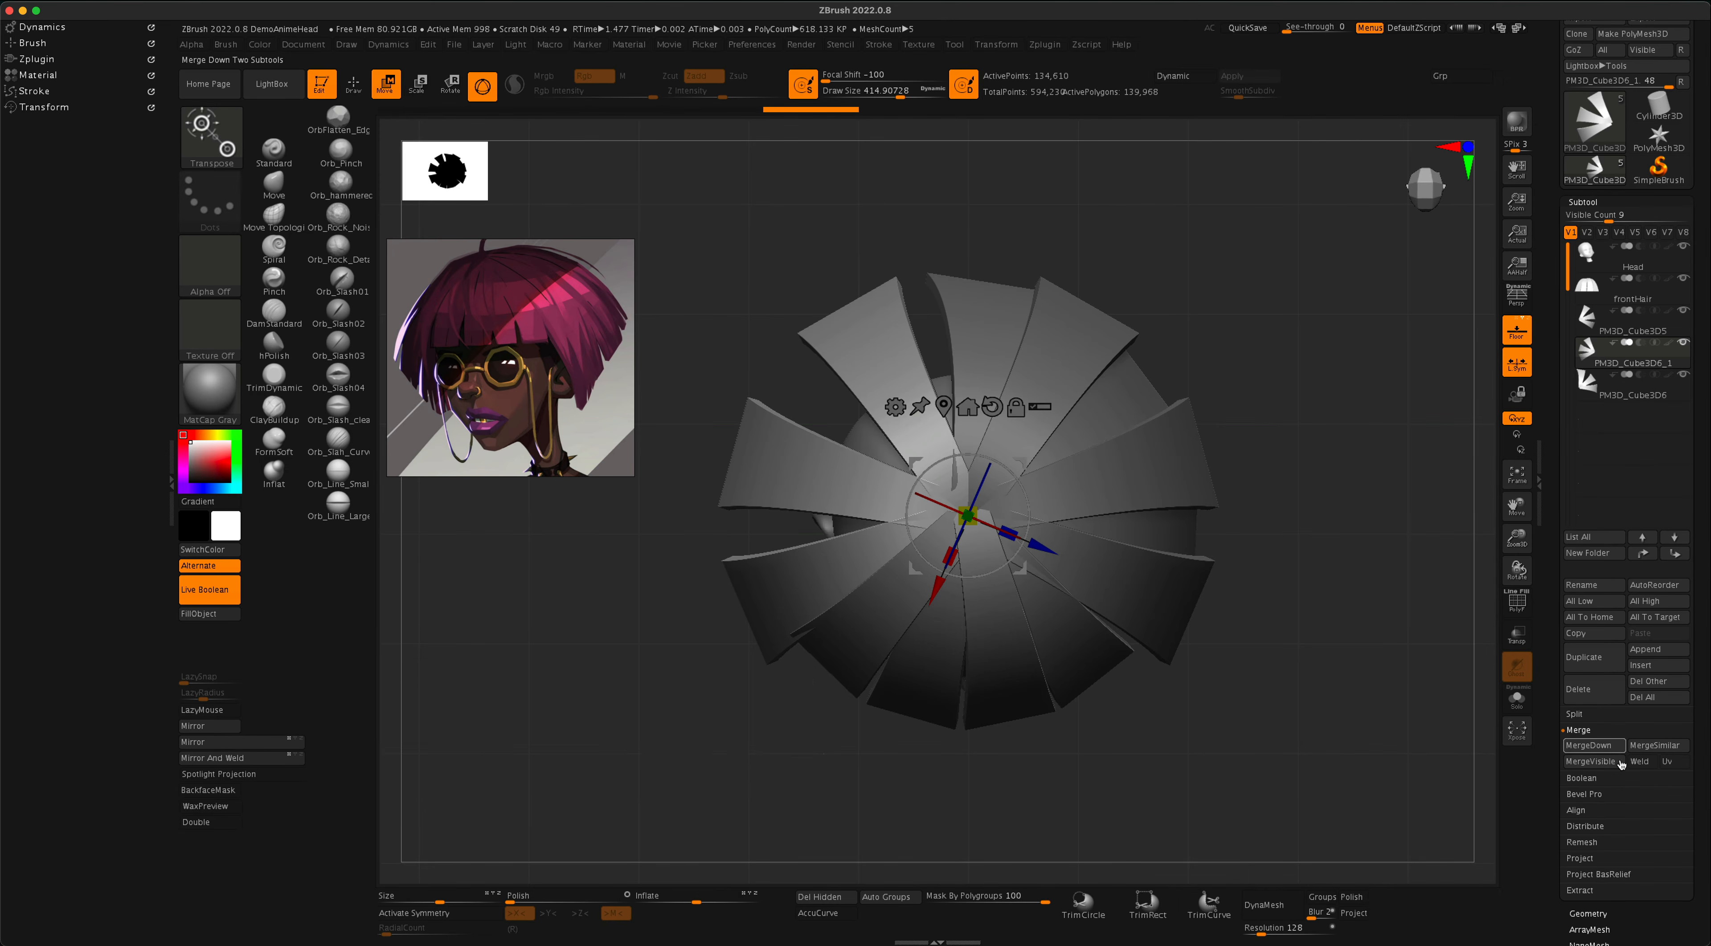
{"action": "scroll", "coordinate": [1627, 459], "scroll_direction": "down", "scroll_amount": 10}
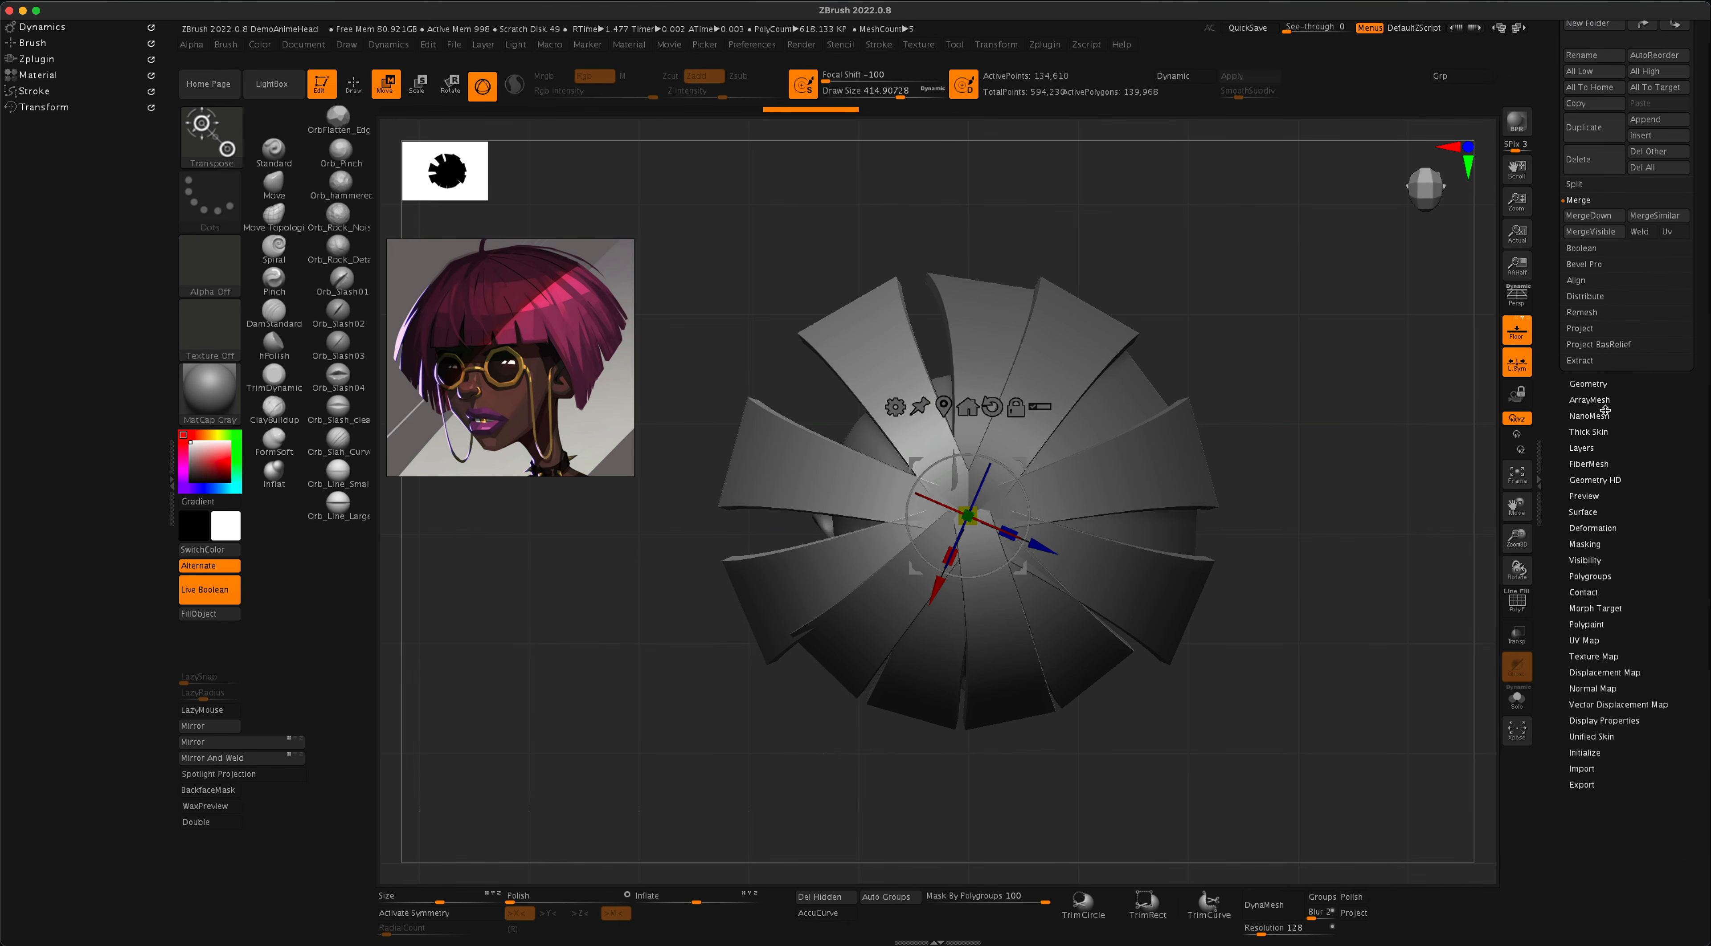
{"action": "left_click", "coordinate": [1591, 527]}
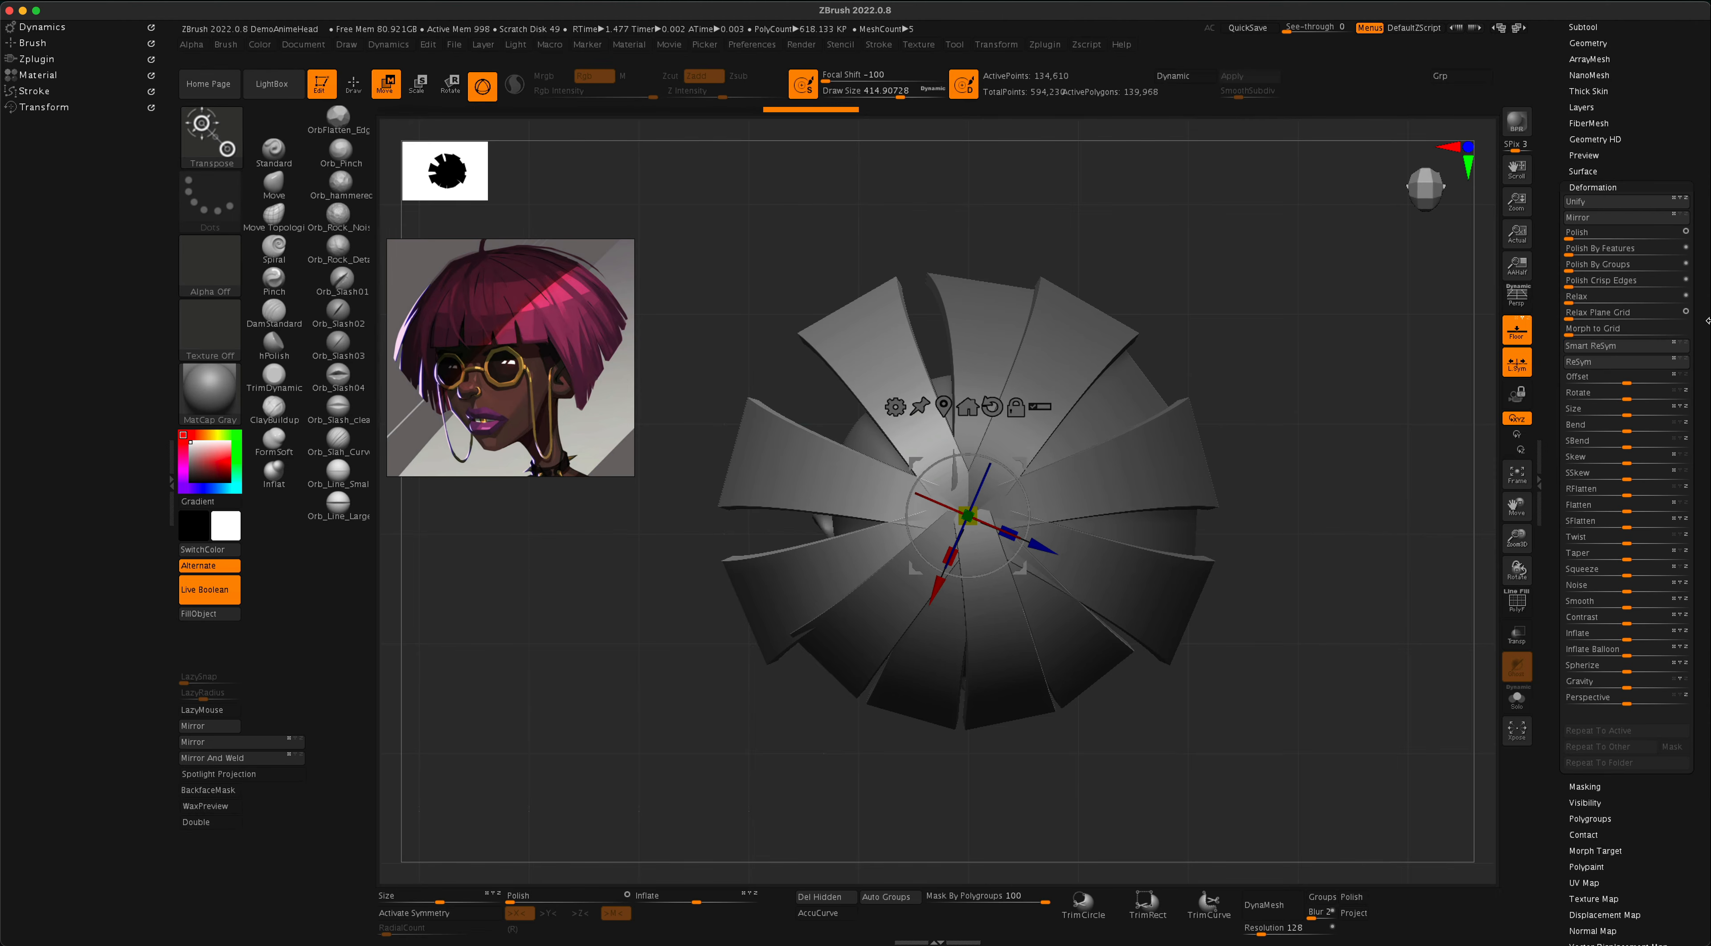
{"action": "left_click_drag", "start_coordinate": [1704, 309], "coordinate": [1704, 441]}
{"action": "left_click", "coordinate": [1587, 283]}
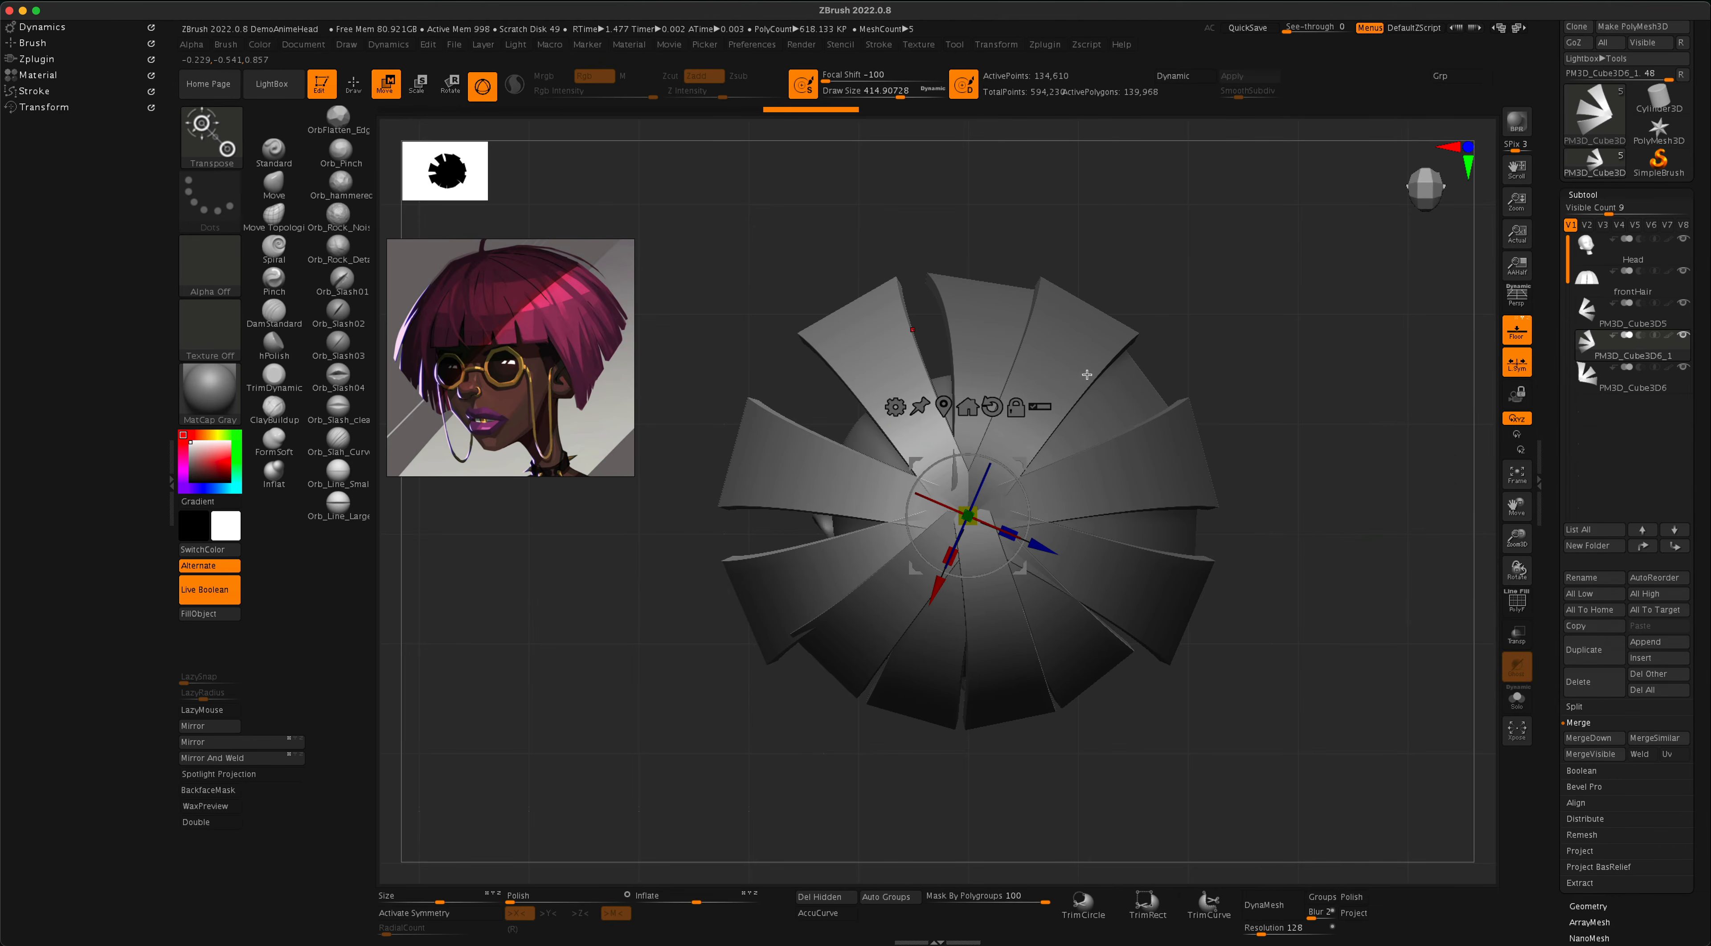
Select the second set of side strands, duplicate it and mirror the copy to the opposite side of the head.
{"action": "key", "text": "alt"}
{"action": "left_click", "coordinate": [980, 318], "text": "alt"}
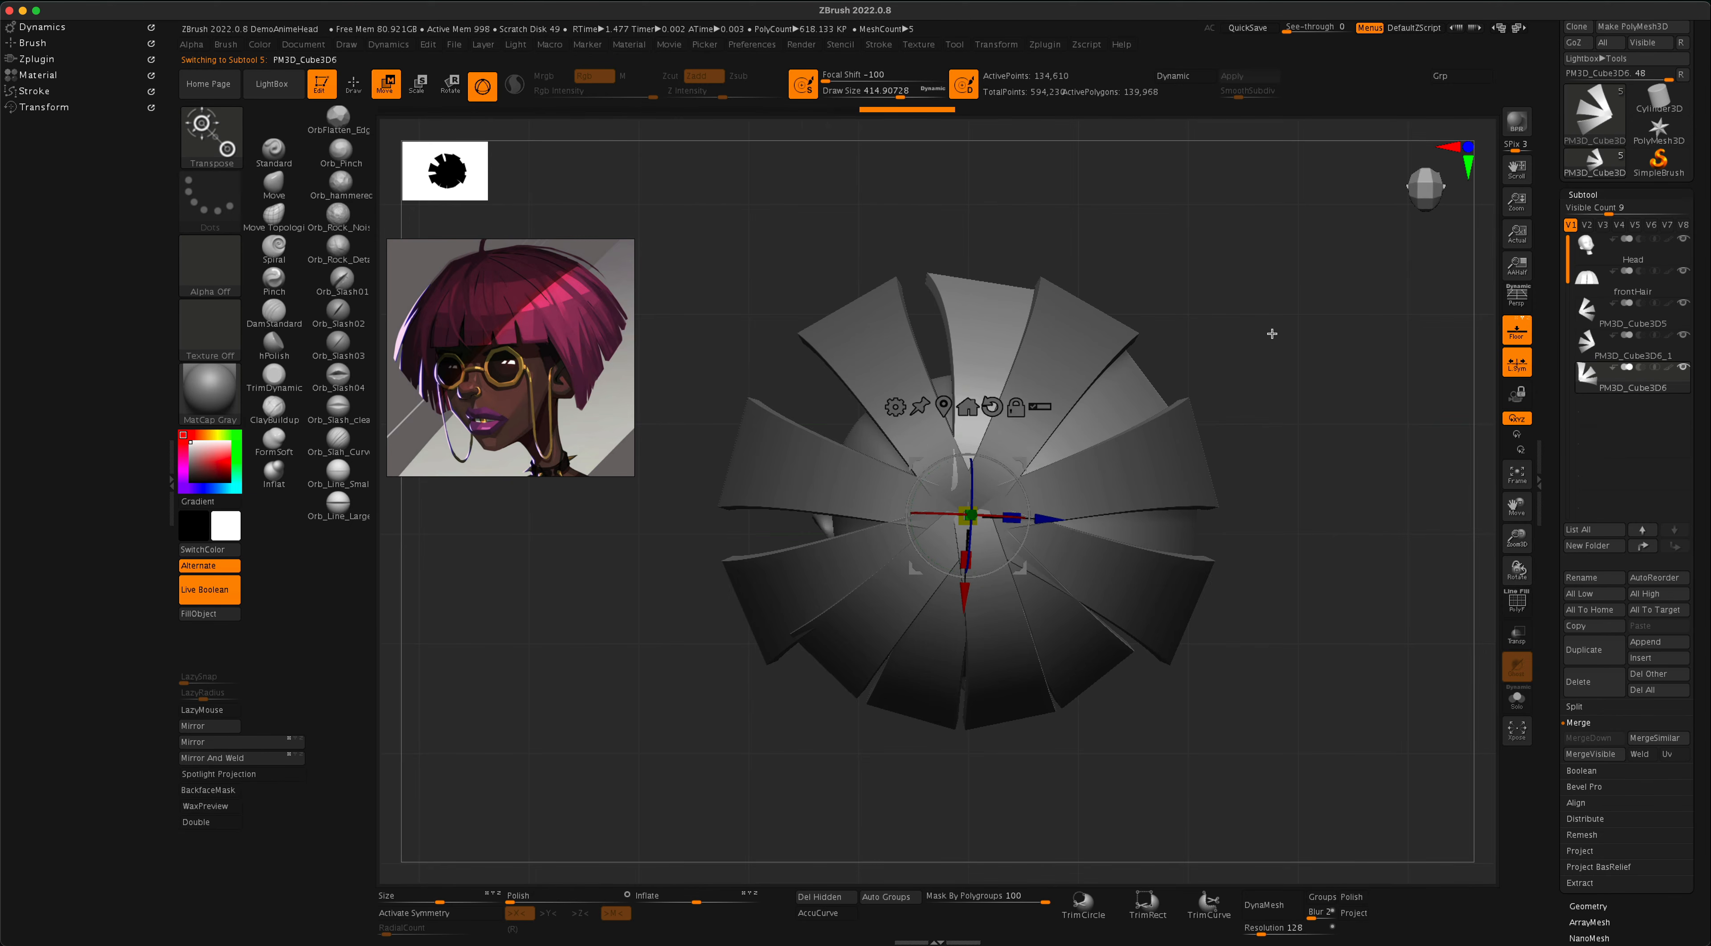
{"action": "left_click", "coordinate": [1591, 654]}
{"action": "left_click", "coordinate": [251, 742]}
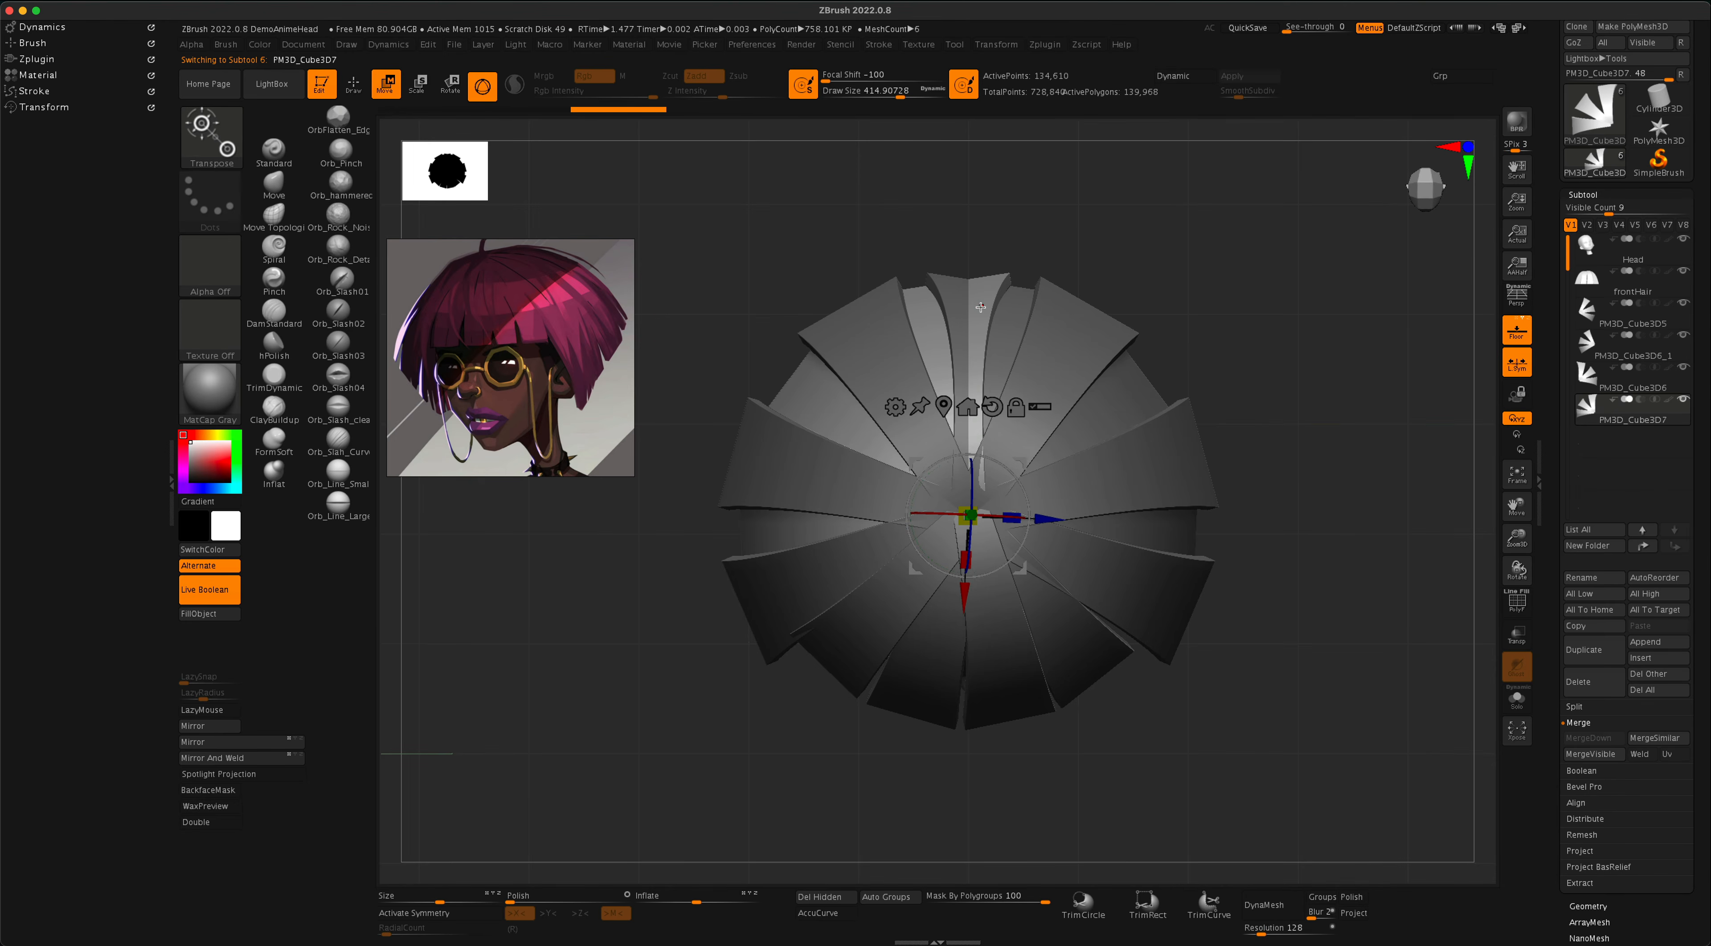
Isolate the newly mirrored strand set, display its polyframe and auto-group it so each strand gets its own polygroup.
{"action": "left_click_drag", "start_coordinate": [1310, 559], "coordinate": [1464, 421]}
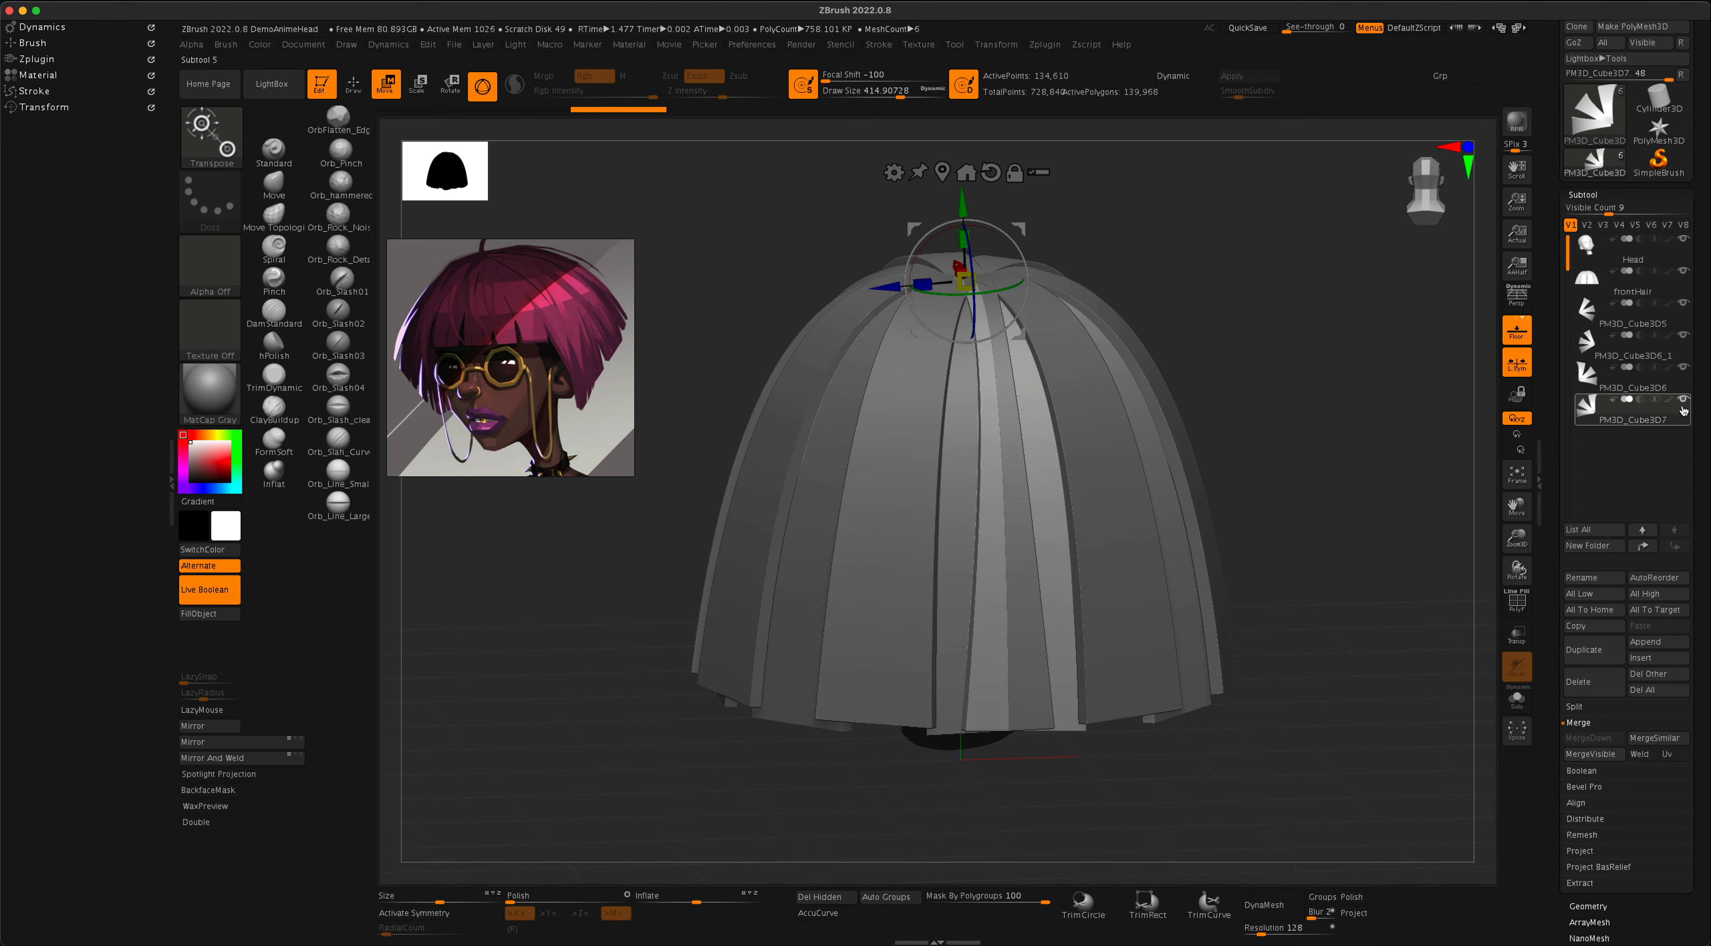
{"action": "mouse_move", "coordinate": [1685, 405]}
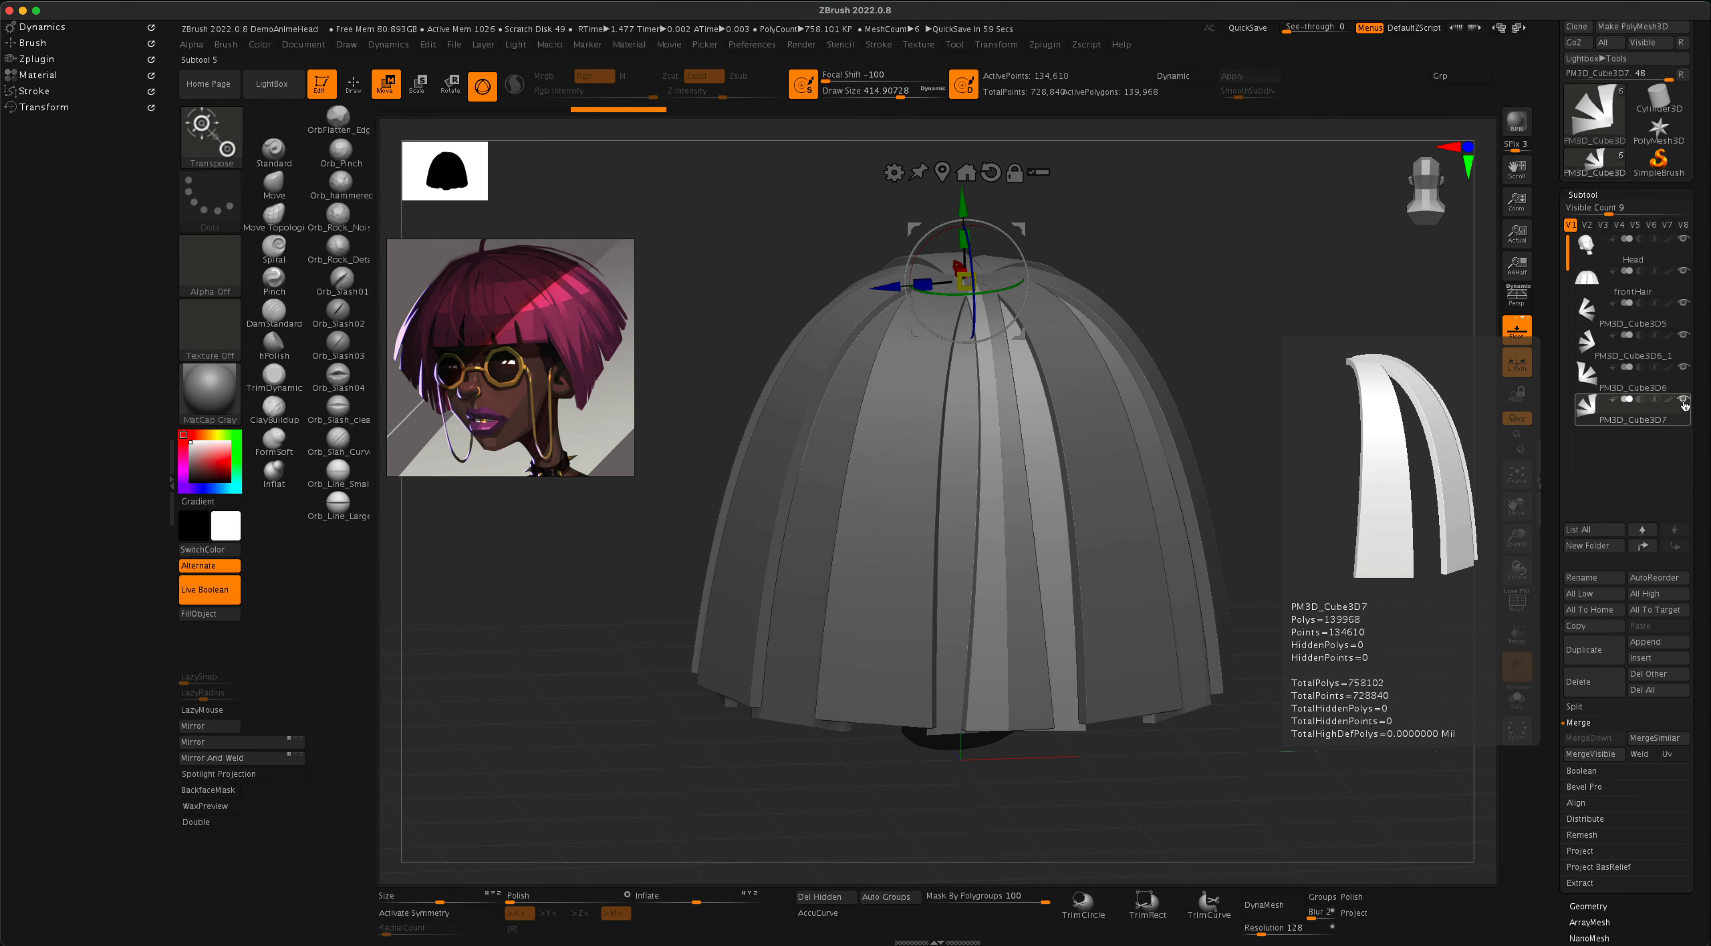
{"action": "left_click", "coordinate": [1683, 404], "text": "shift"}
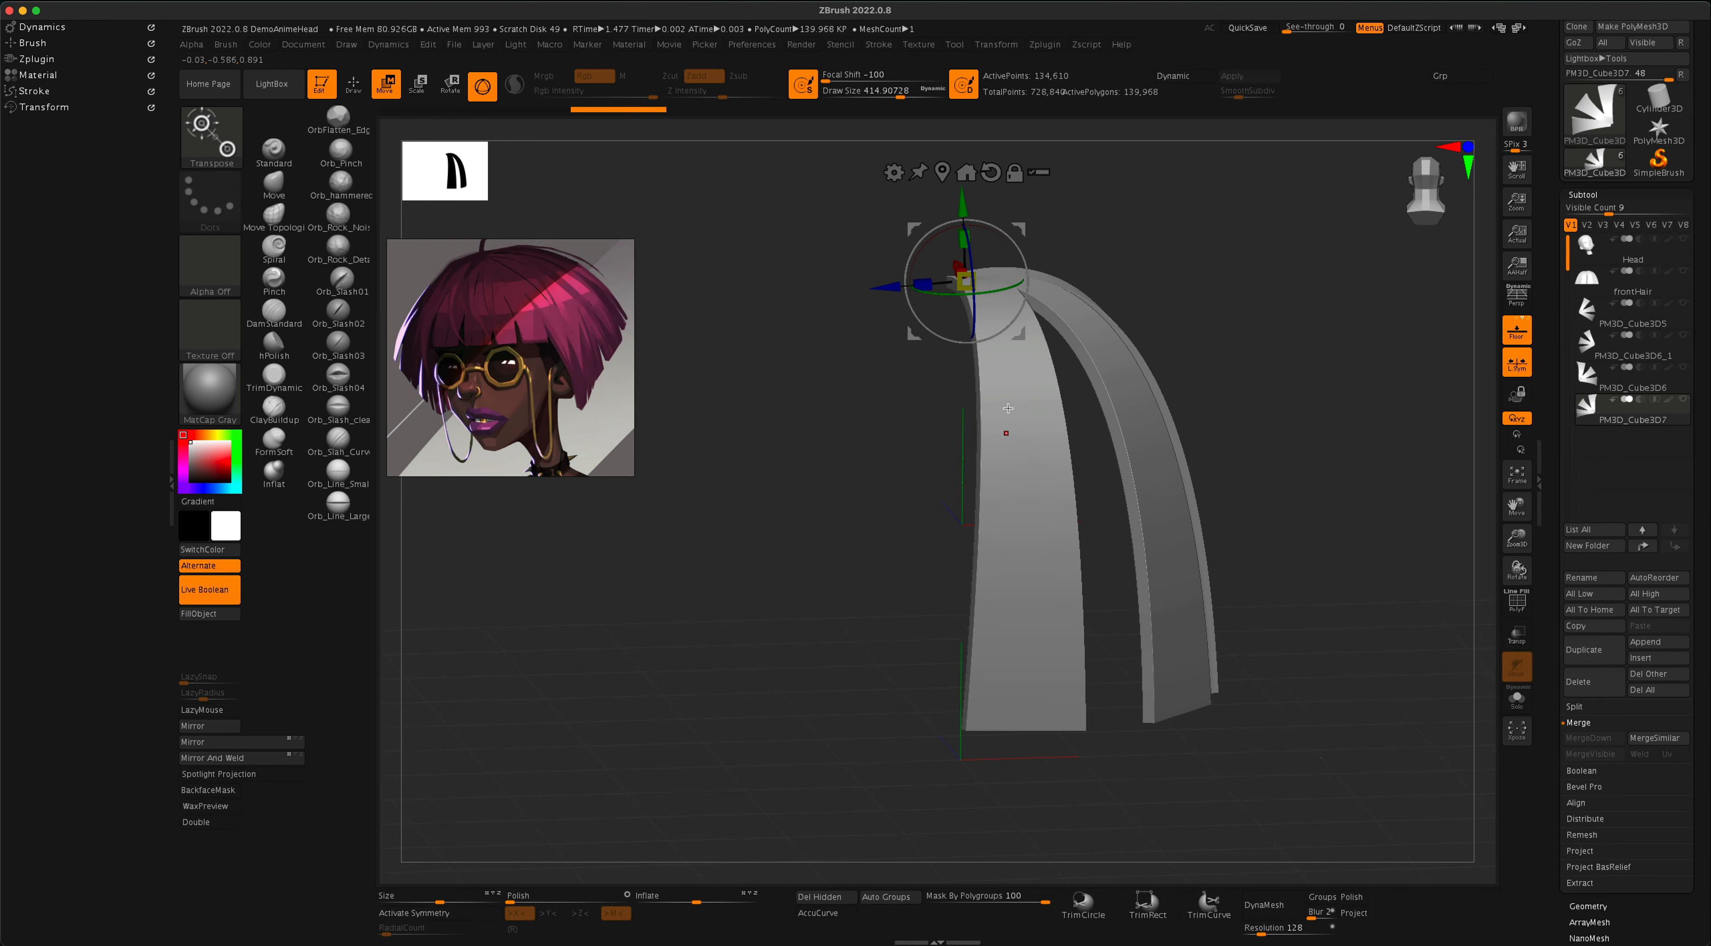
{"action": "left_click_drag", "start_coordinate": [1251, 418], "coordinate": [1239, 420]}
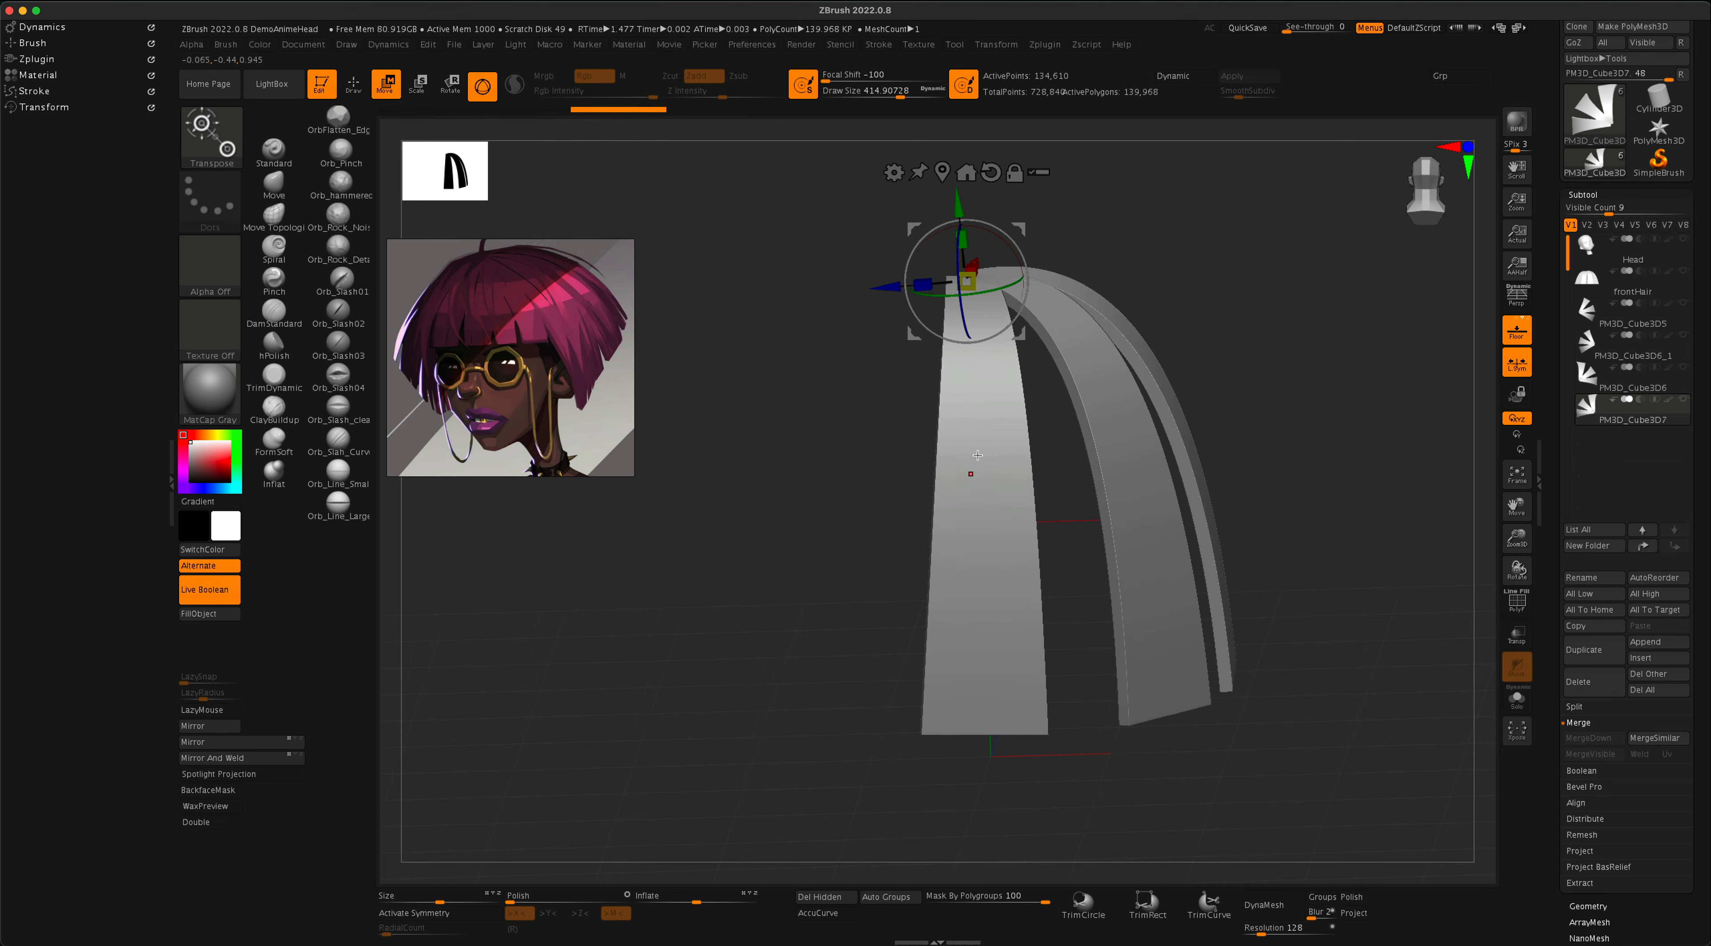
{"action": "left_click", "coordinate": [353, 83]}
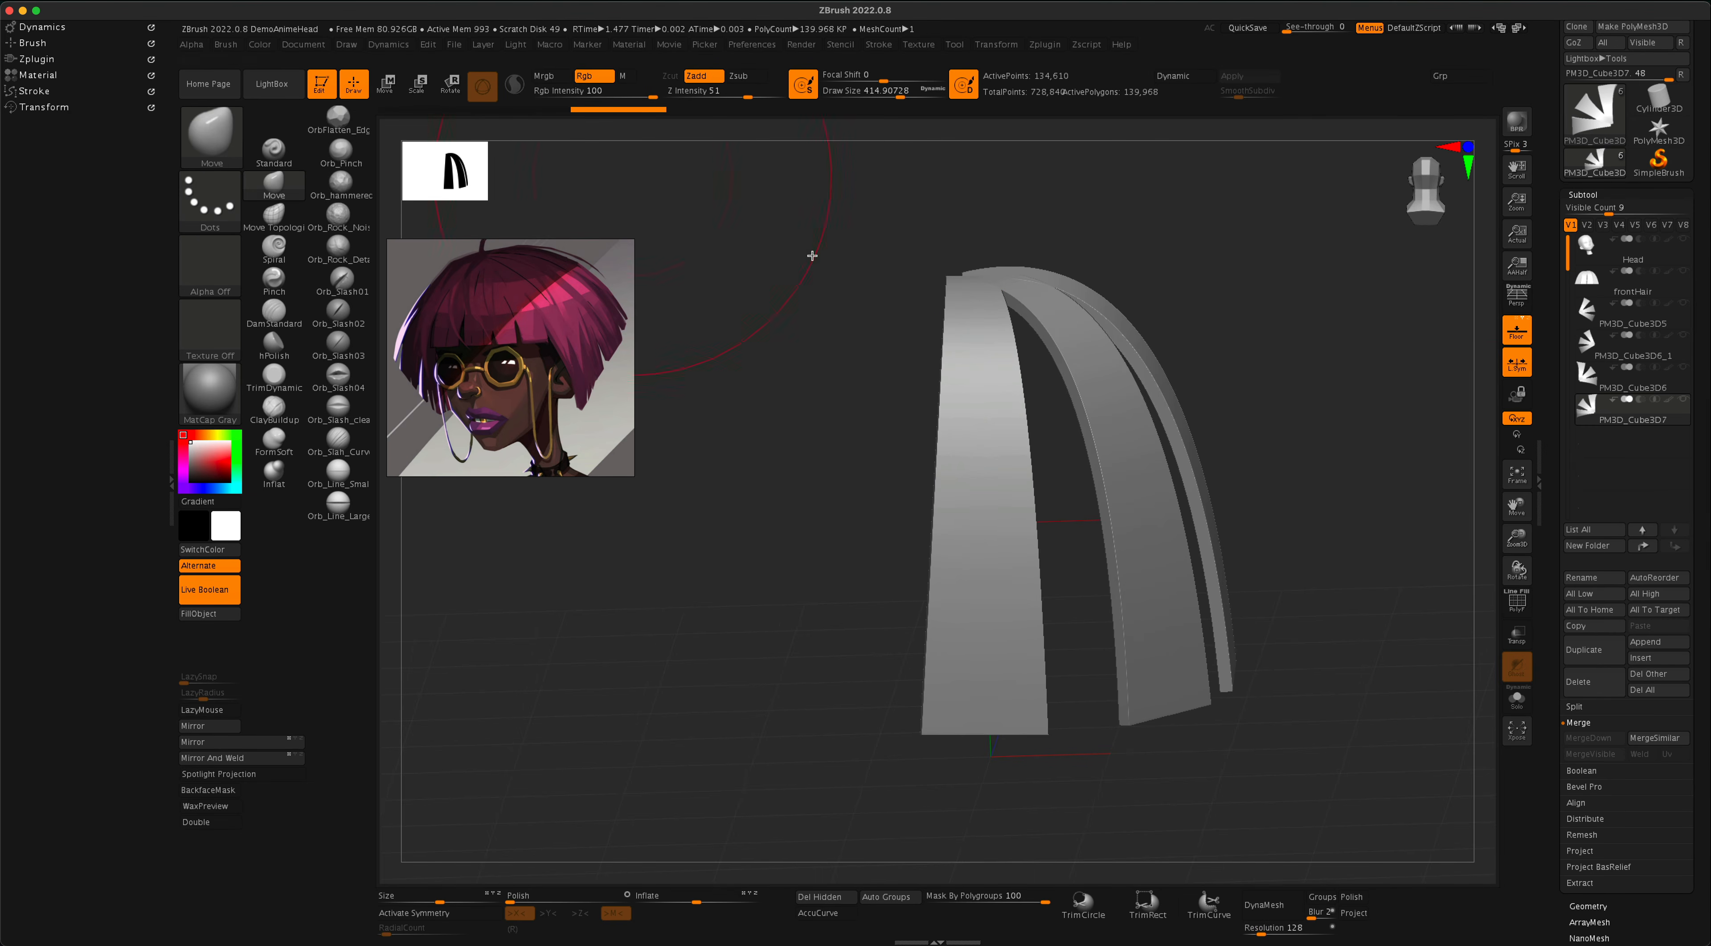
{"action": "left_click", "coordinate": [1518, 602]}
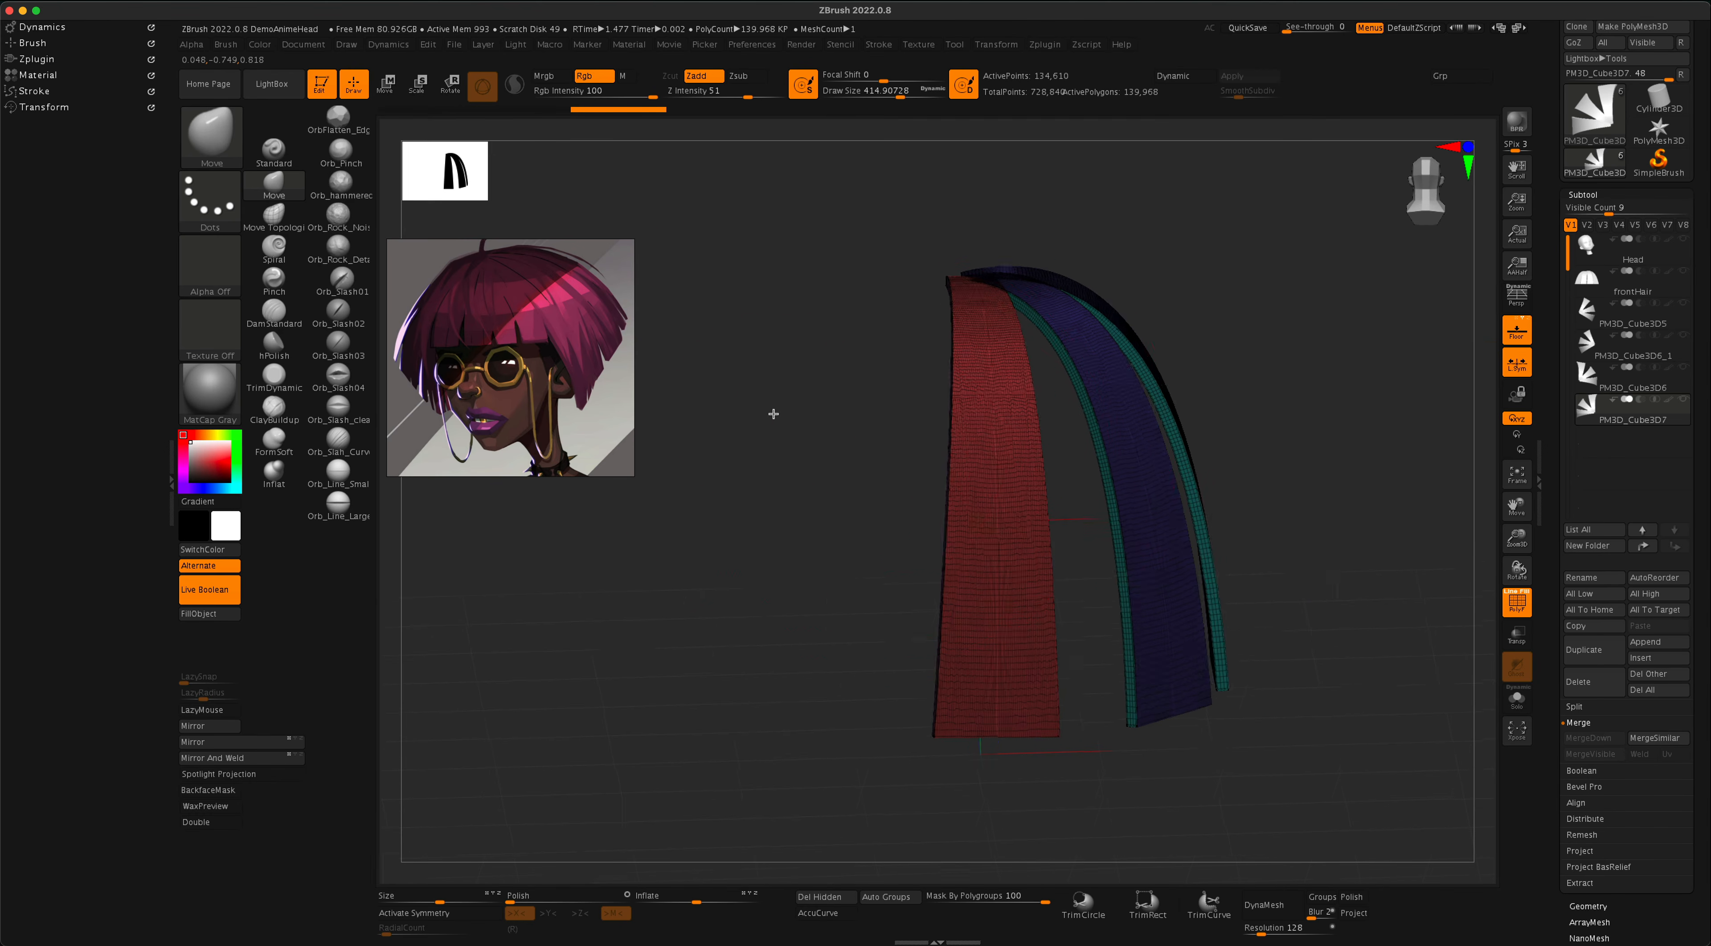
{"action": "left_click_drag", "start_coordinate": [772, 413], "coordinate": [912, 469]}
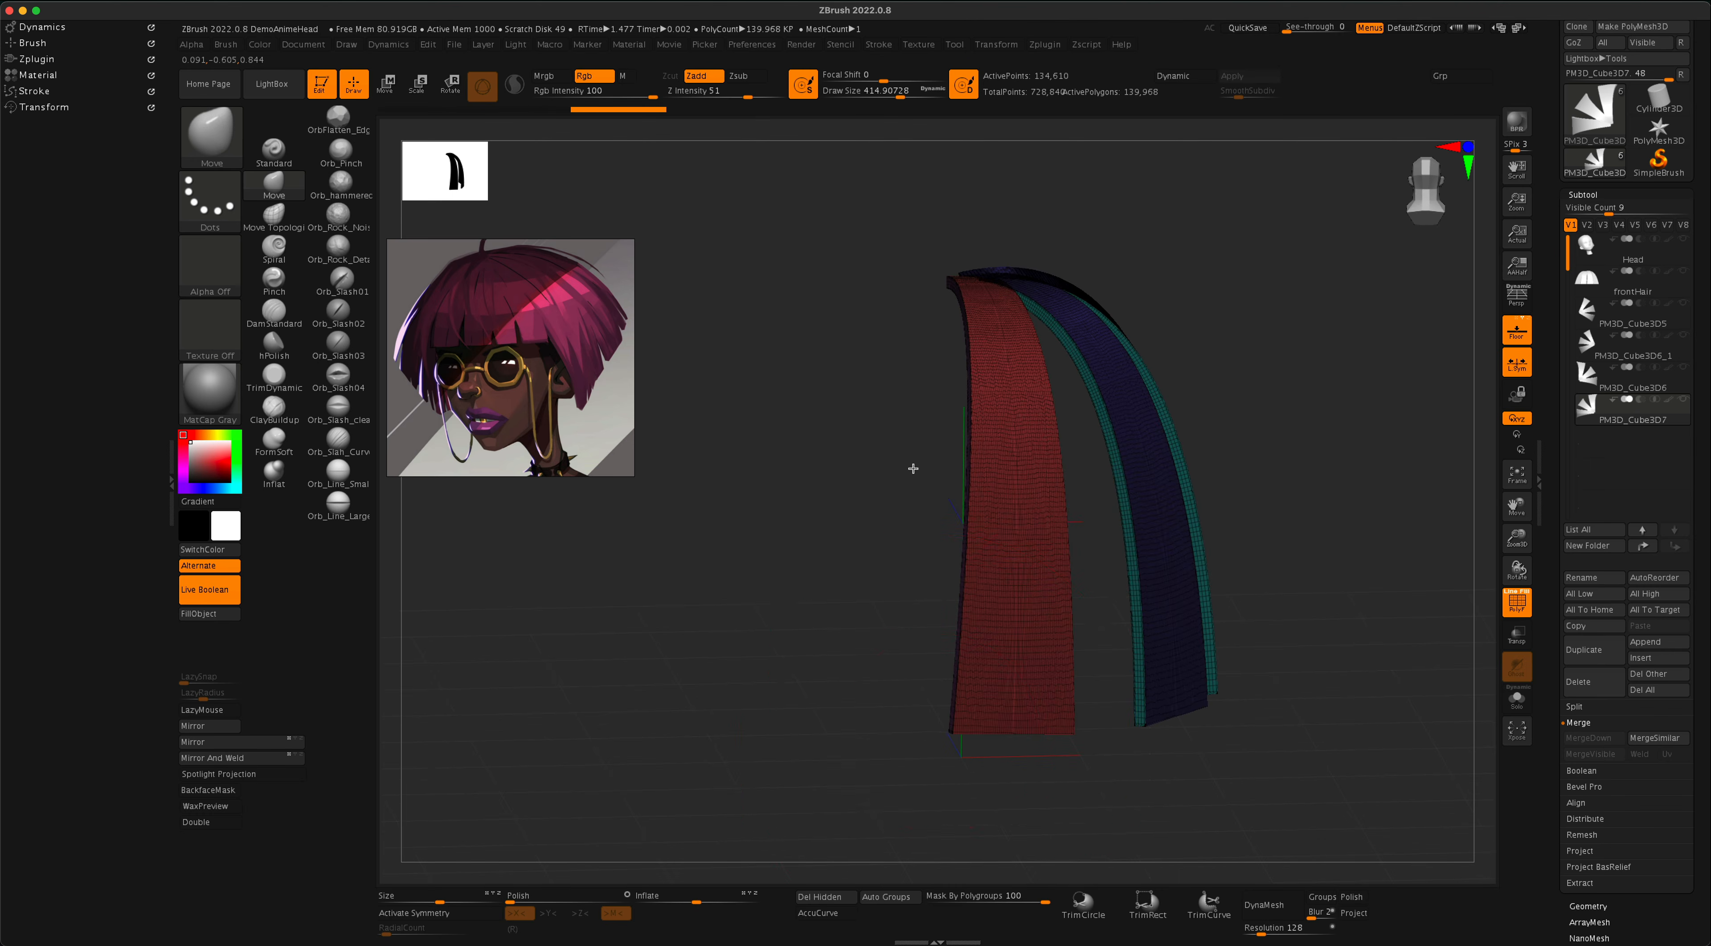
{"action": "left_click", "coordinate": [891, 897]}
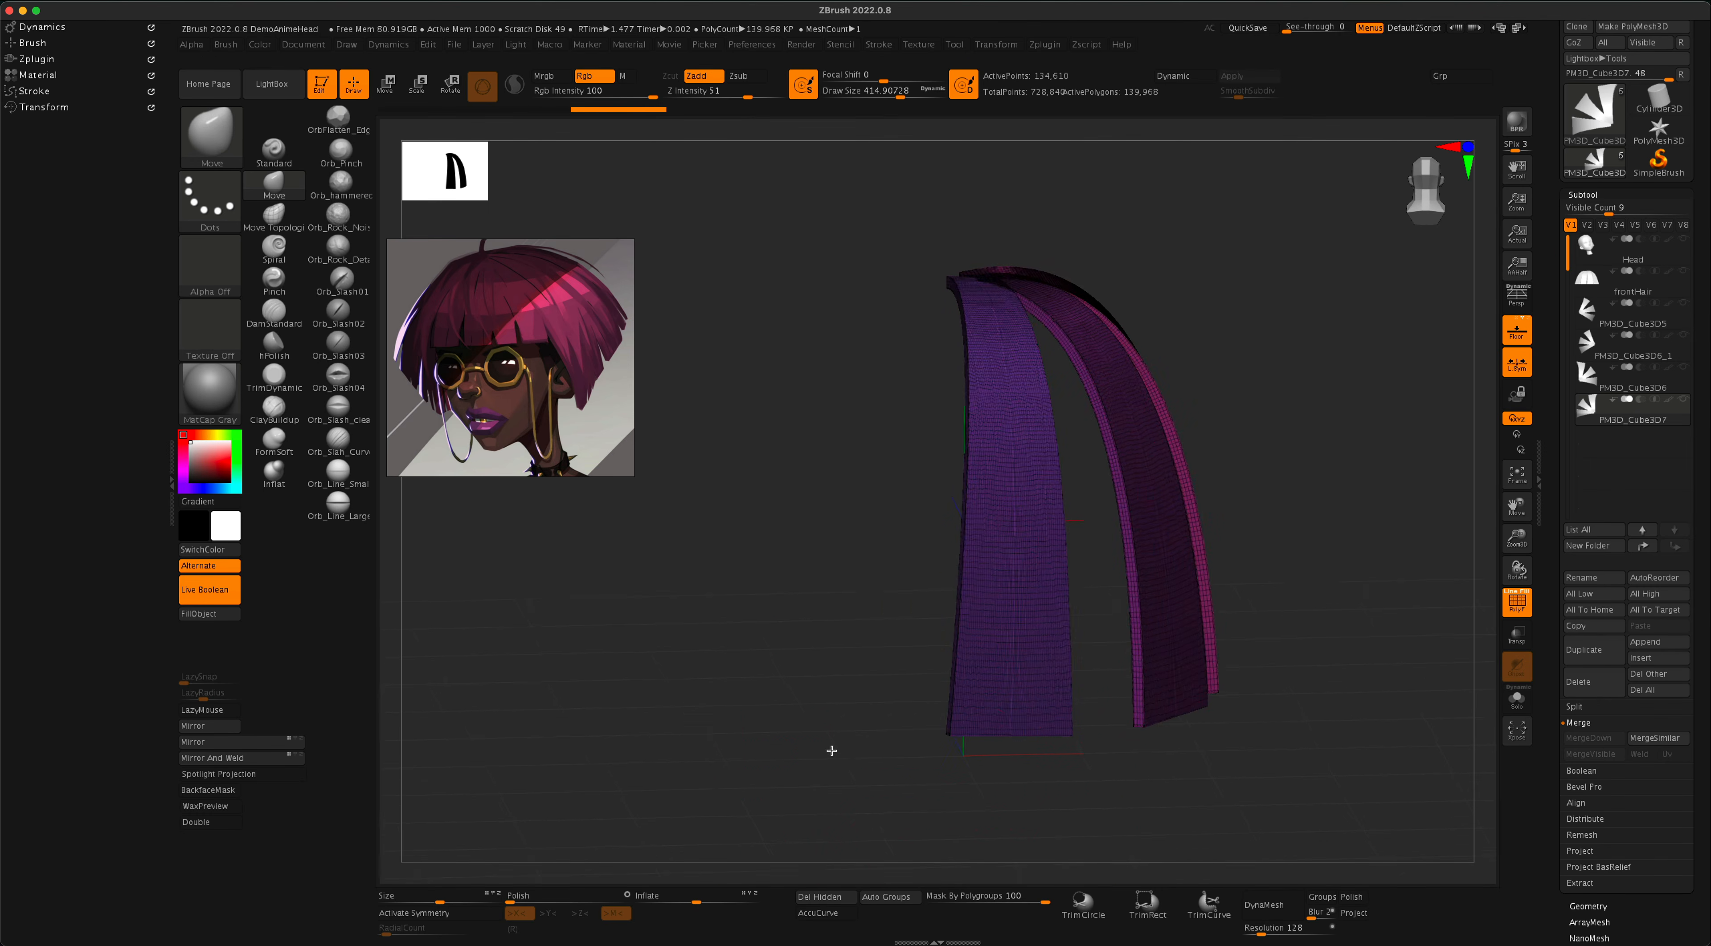
Hide the overlapping centre-back strand of the mirrored set and delete the hidden geometry.
{"action": "mouse_move", "coordinate": [828, 748]}
{"action": "left_mouse_down"}
{"action": "mouse_move", "coordinate": [806, 756]}
{"action": "mouse_move", "coordinate": [840, 753]}
{"action": "left_mouse_up"}
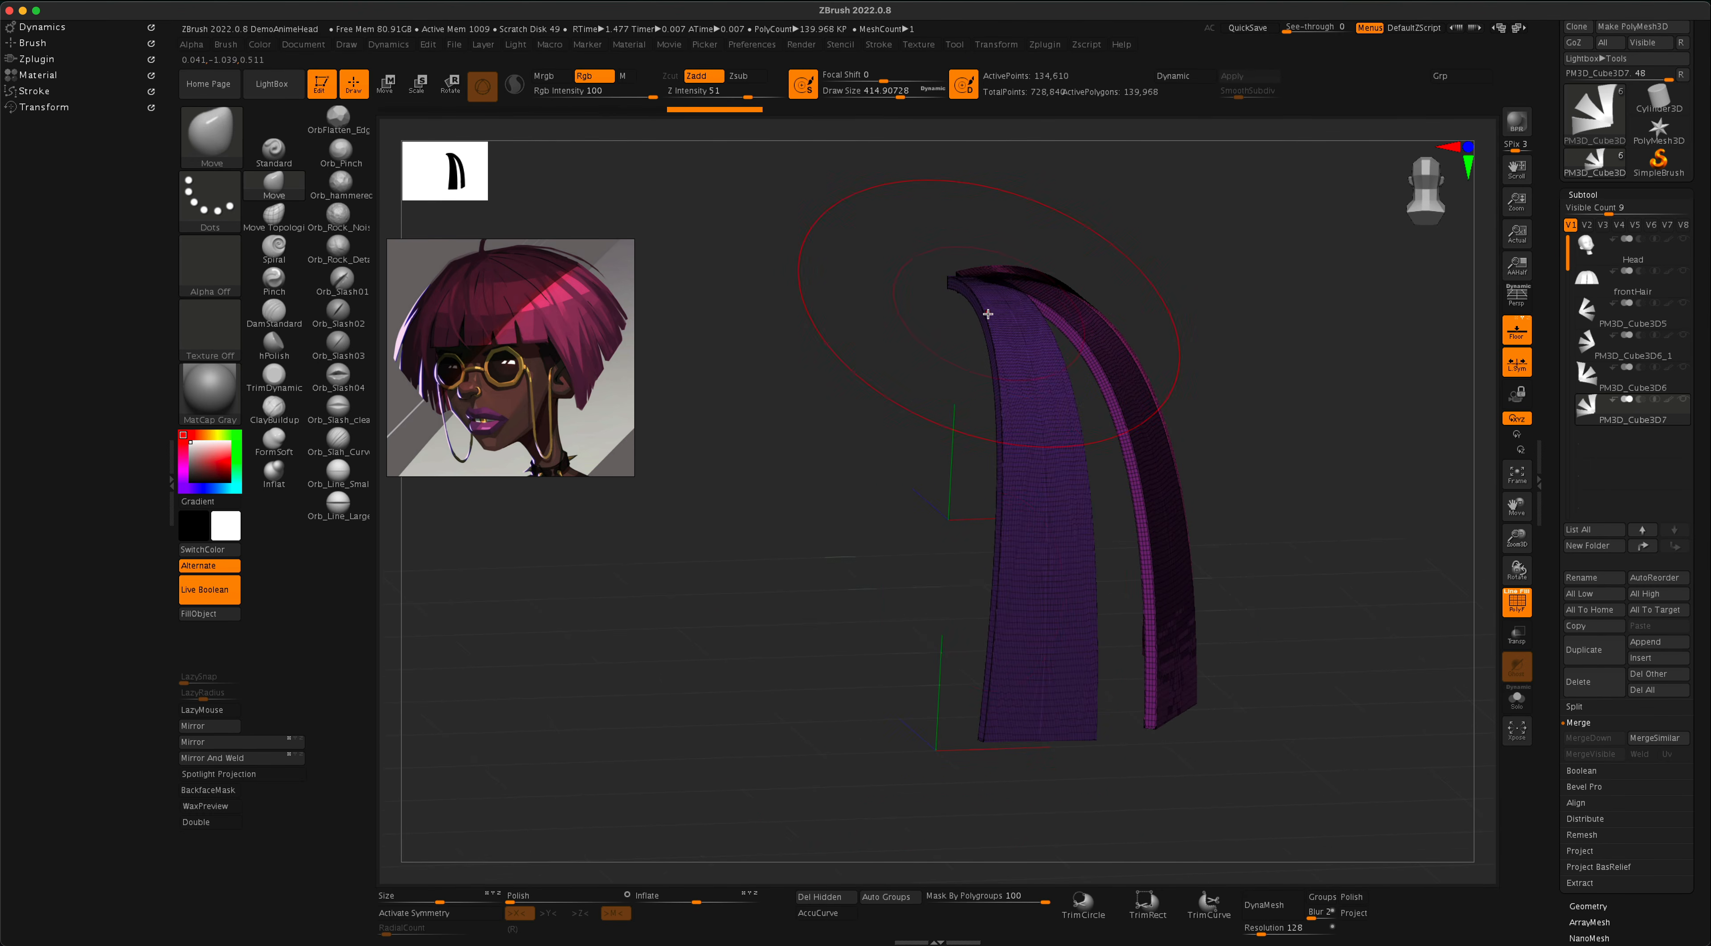
{"action": "left_click_drag", "start_coordinate": [967, 443], "coordinate": [875, 471]}
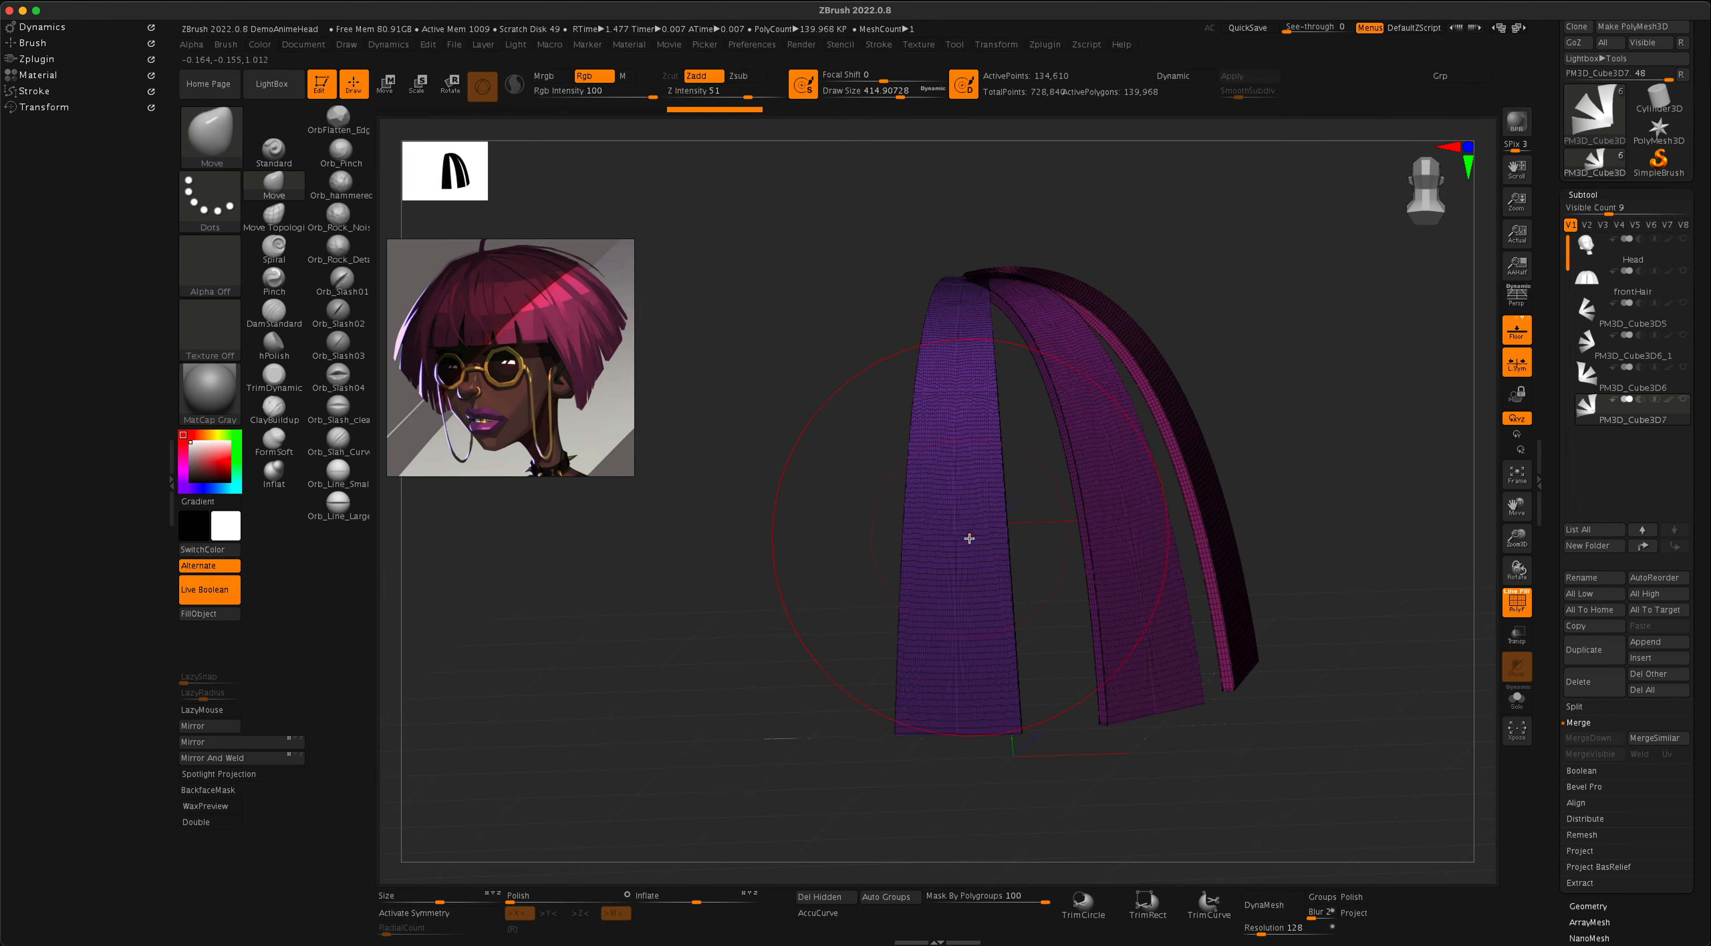
{"action": "left_click", "coordinate": [955, 489], "text": "ctrl+shift"}
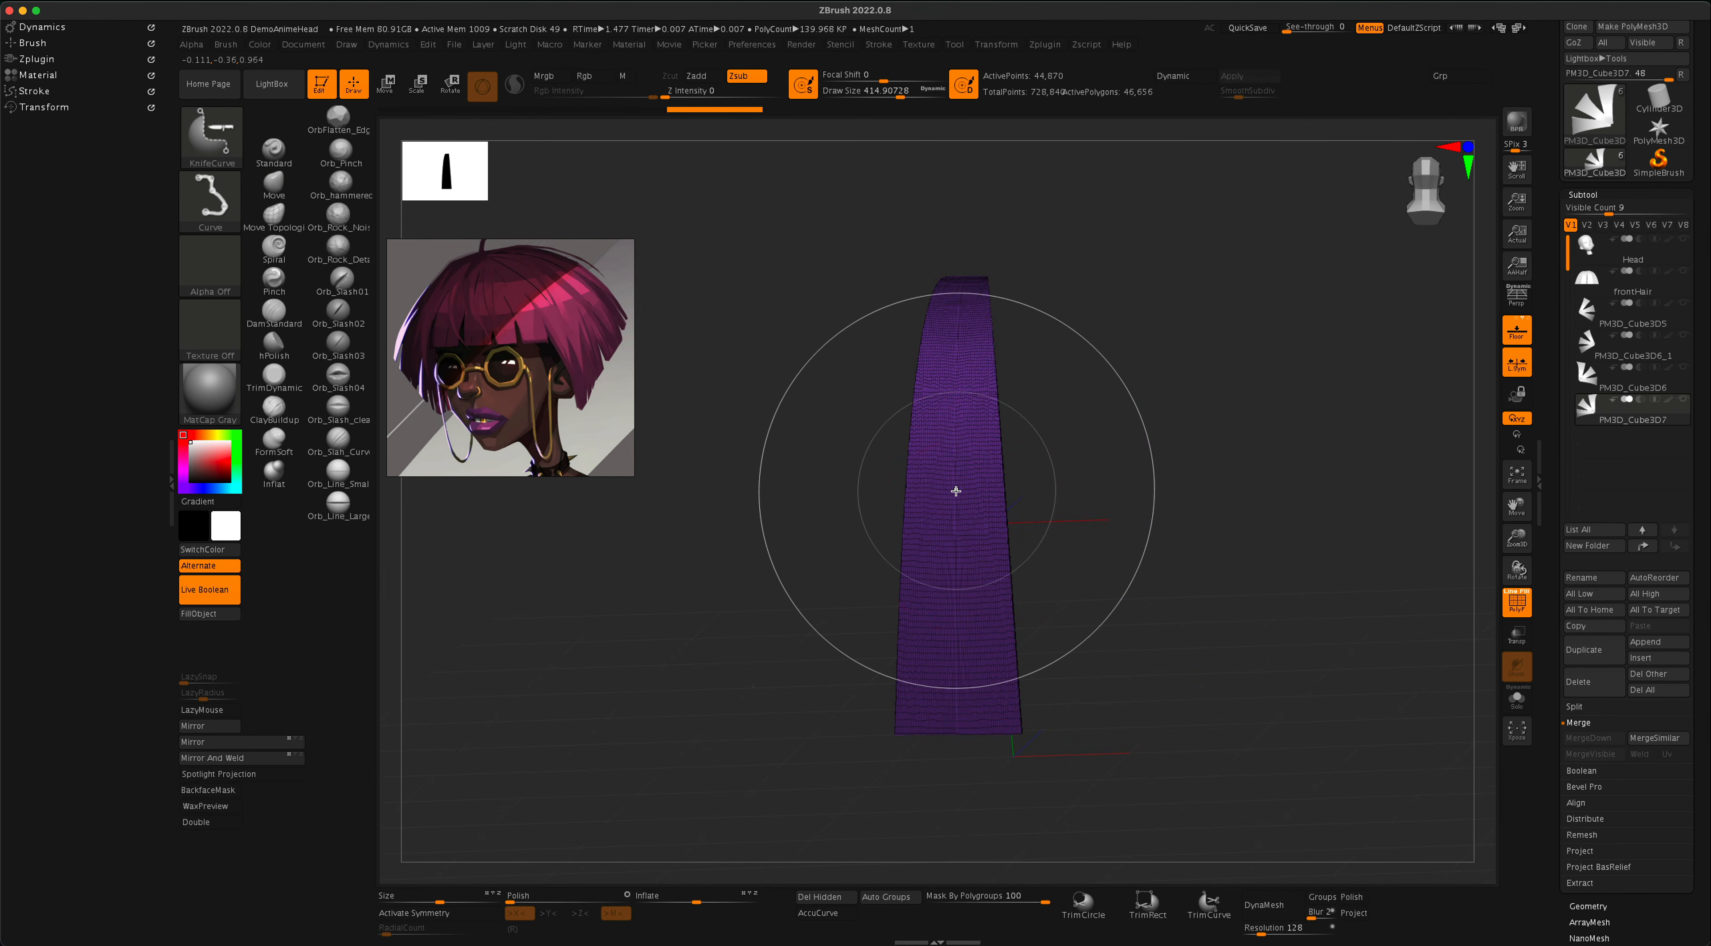
{"action": "left_click", "coordinate": [942, 472], "text": "ctrl+shift"}
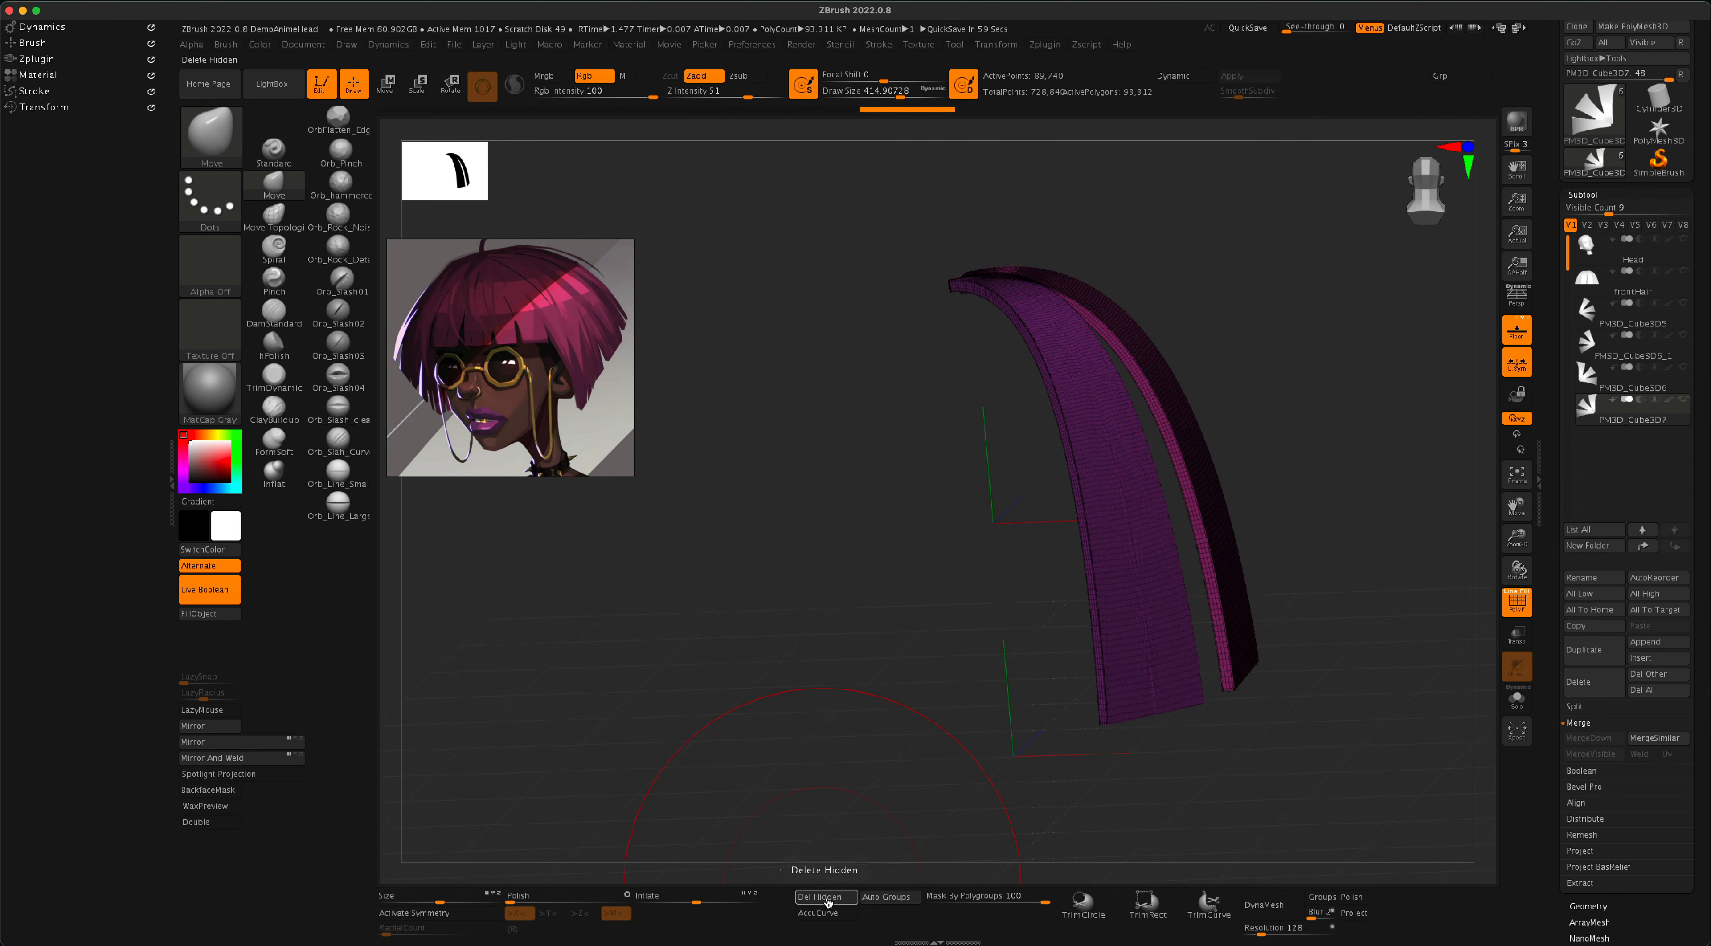
{"action": "key", "text": "ctrl"}
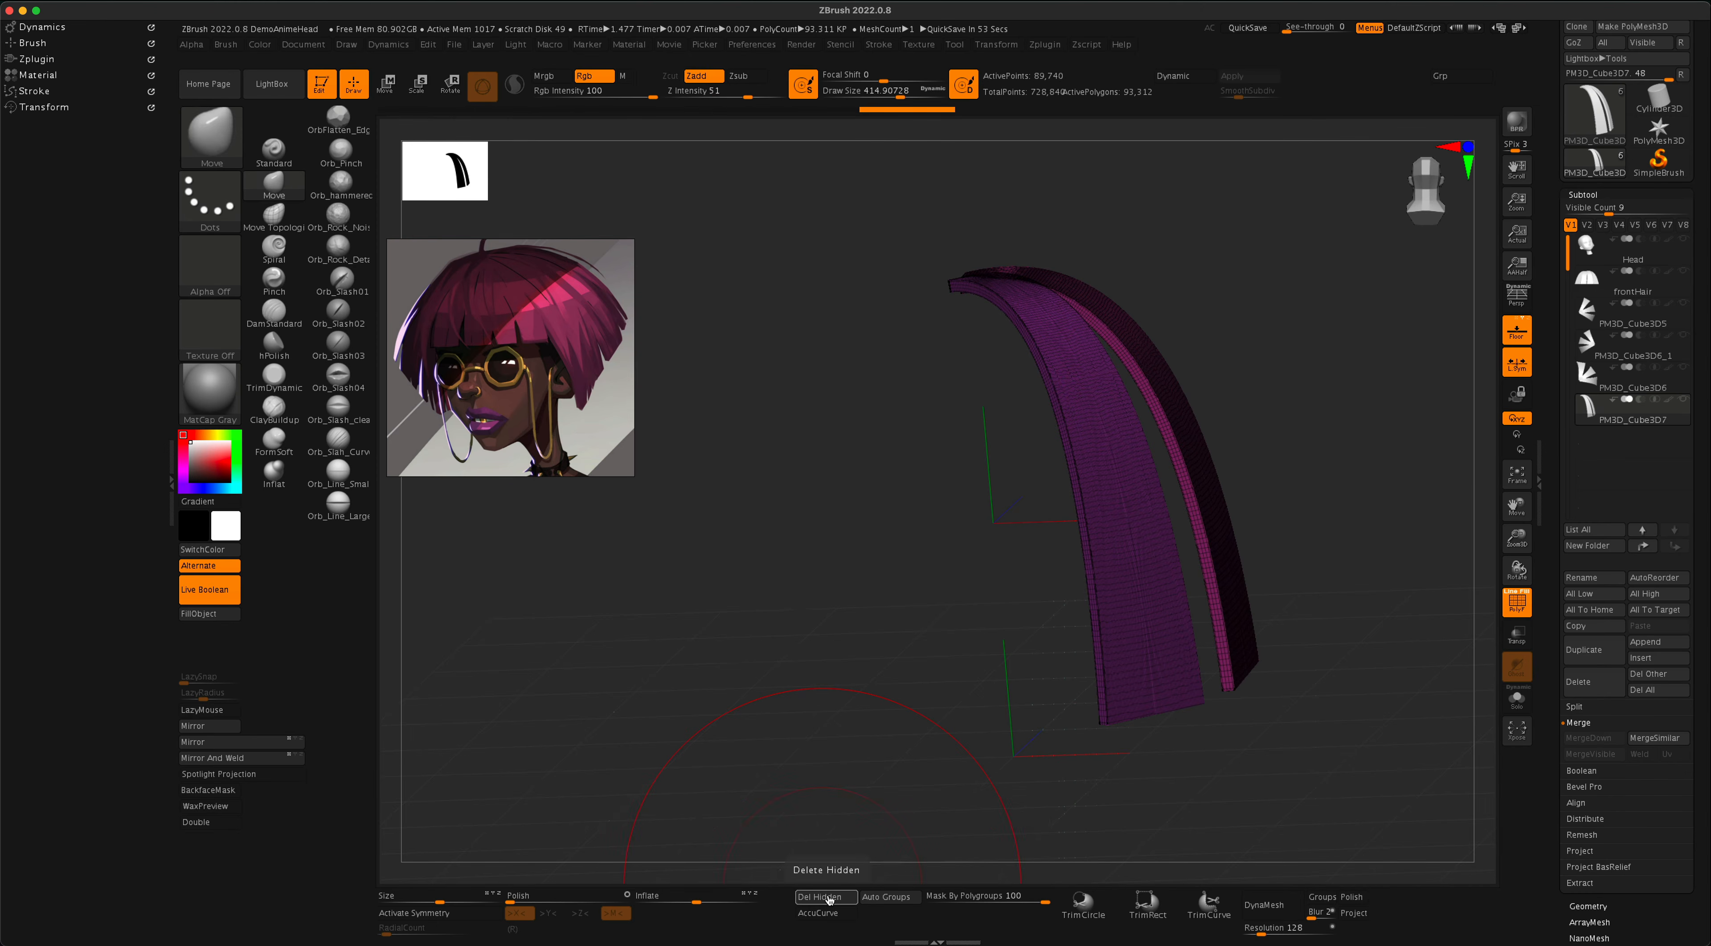
{"action": "left_click", "coordinate": [823, 897]}
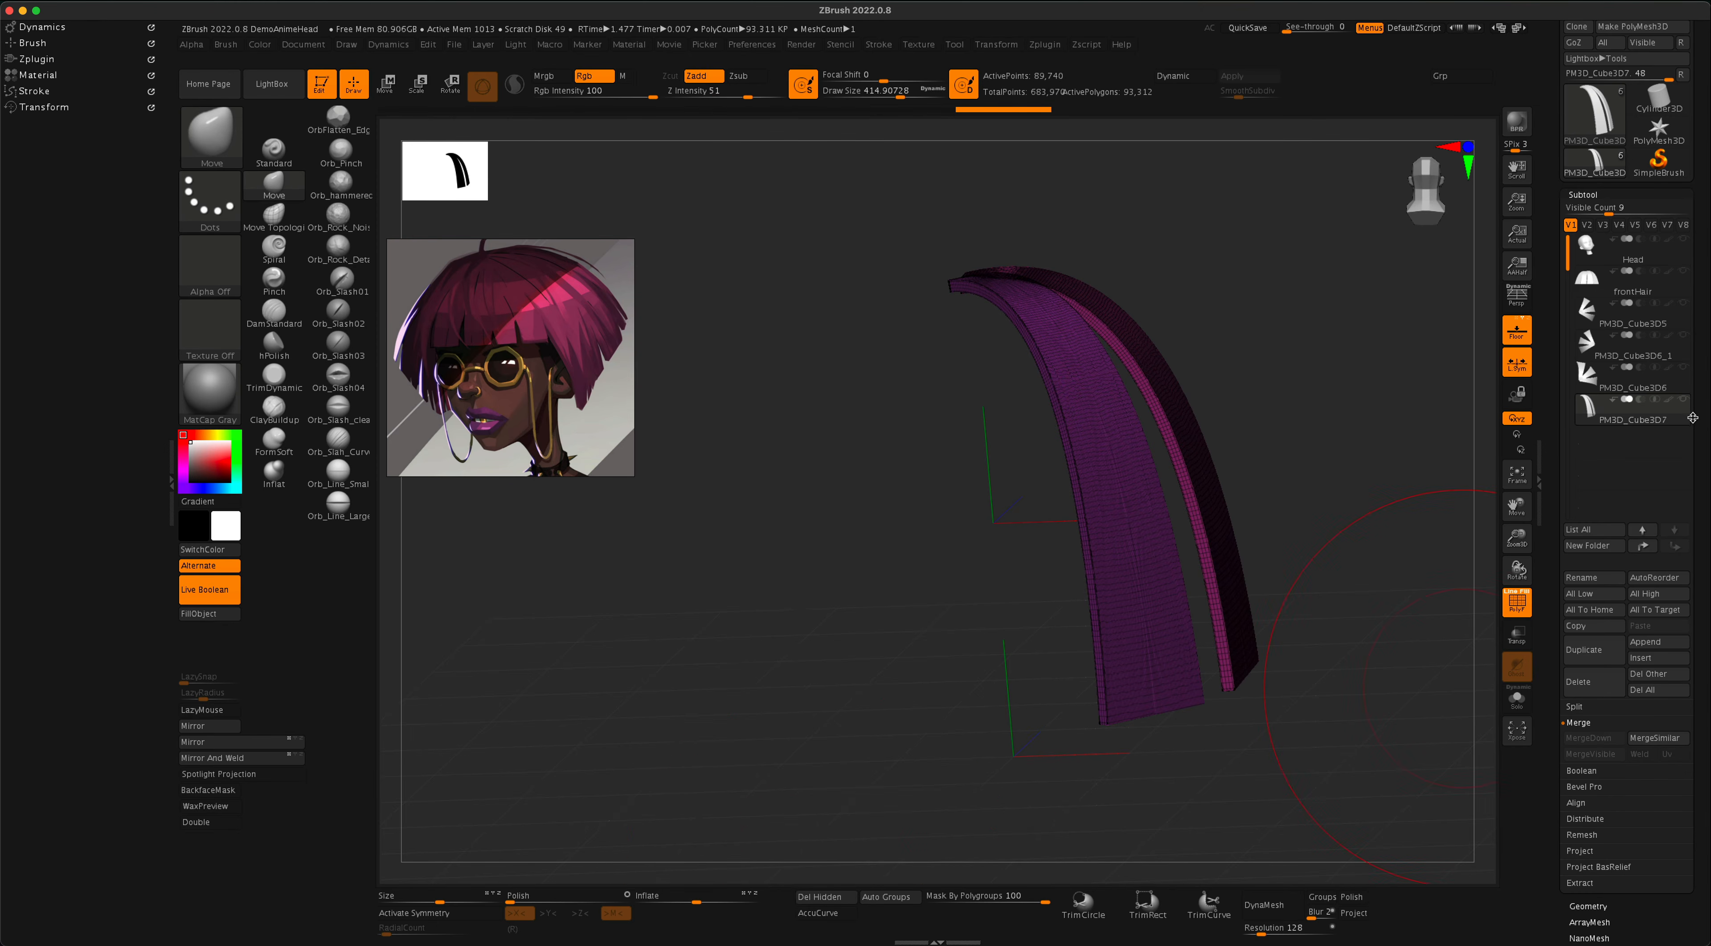
Show all the subtools again and turn off the polyframe display.
{"action": "key", "text": "shift"}
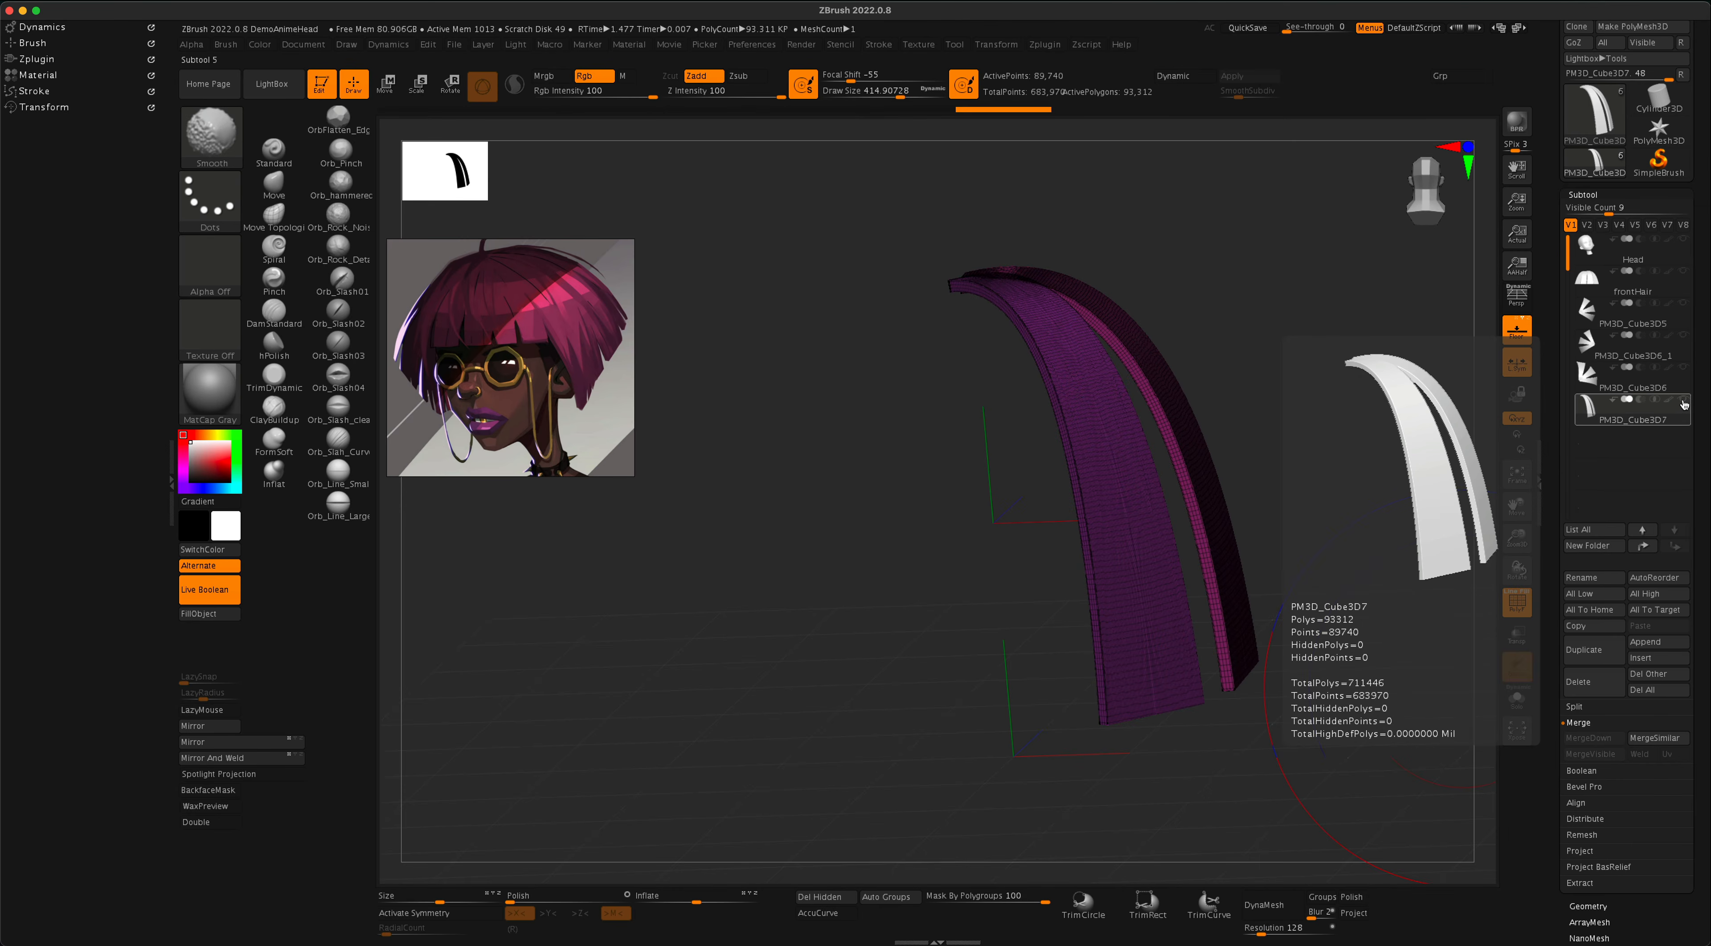
{"action": "left_click", "coordinate": [1684, 403], "text": "shift"}
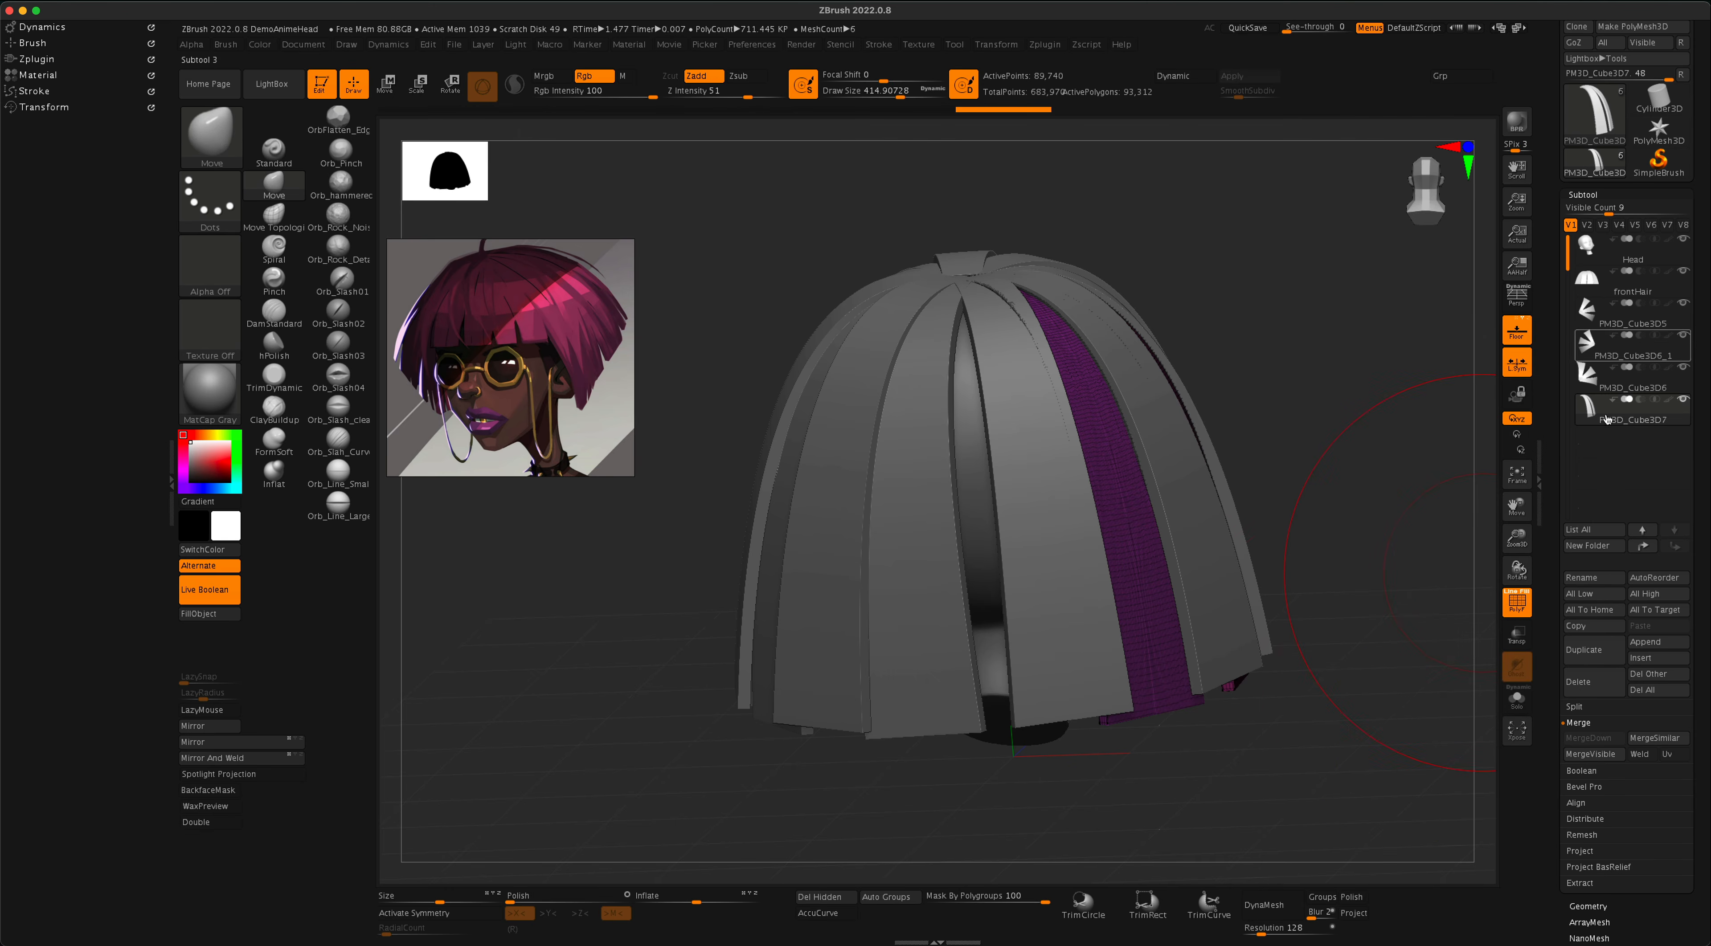
{"action": "left_click_drag", "start_coordinate": [1408, 565], "coordinate": [1352, 689]}
{"action": "left_click_drag", "start_coordinate": [1353, 651], "coordinate": [1359, 650]}
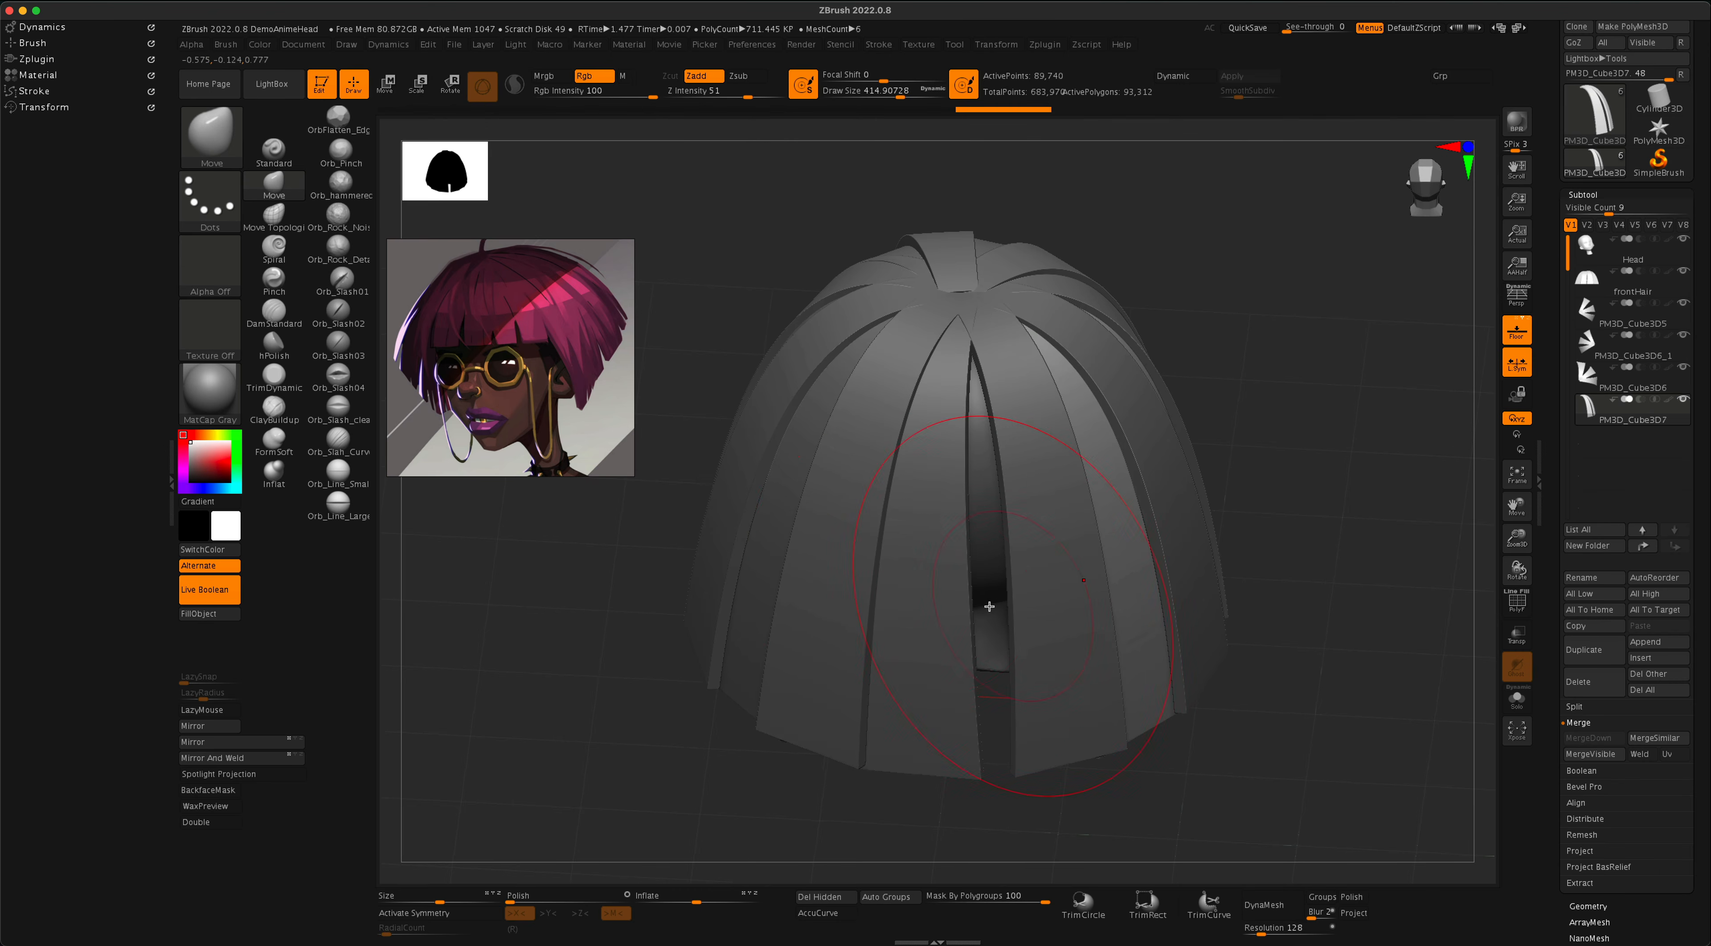
Select and isolate the original strand set beside the back gap, then auto-group its strands with polyframe shown.
{"action": "left_click", "coordinate": [935, 597], "text": "alt"}
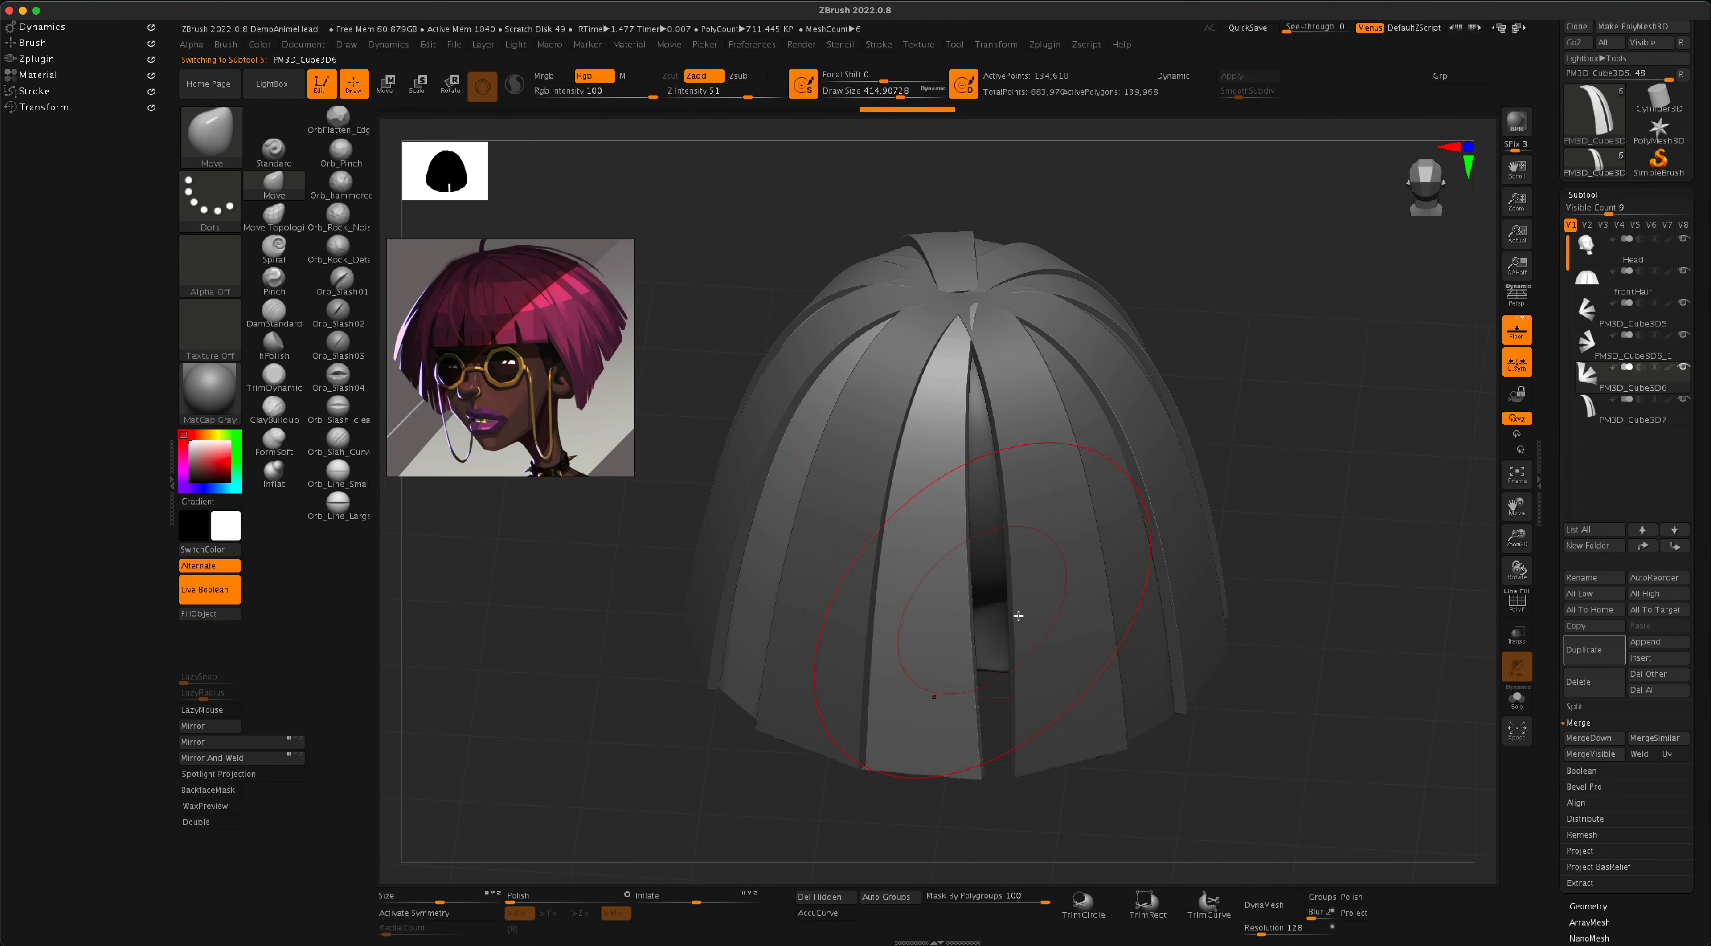
{"action": "left_click_drag", "start_coordinate": [1236, 694], "coordinate": [1348, 624]}
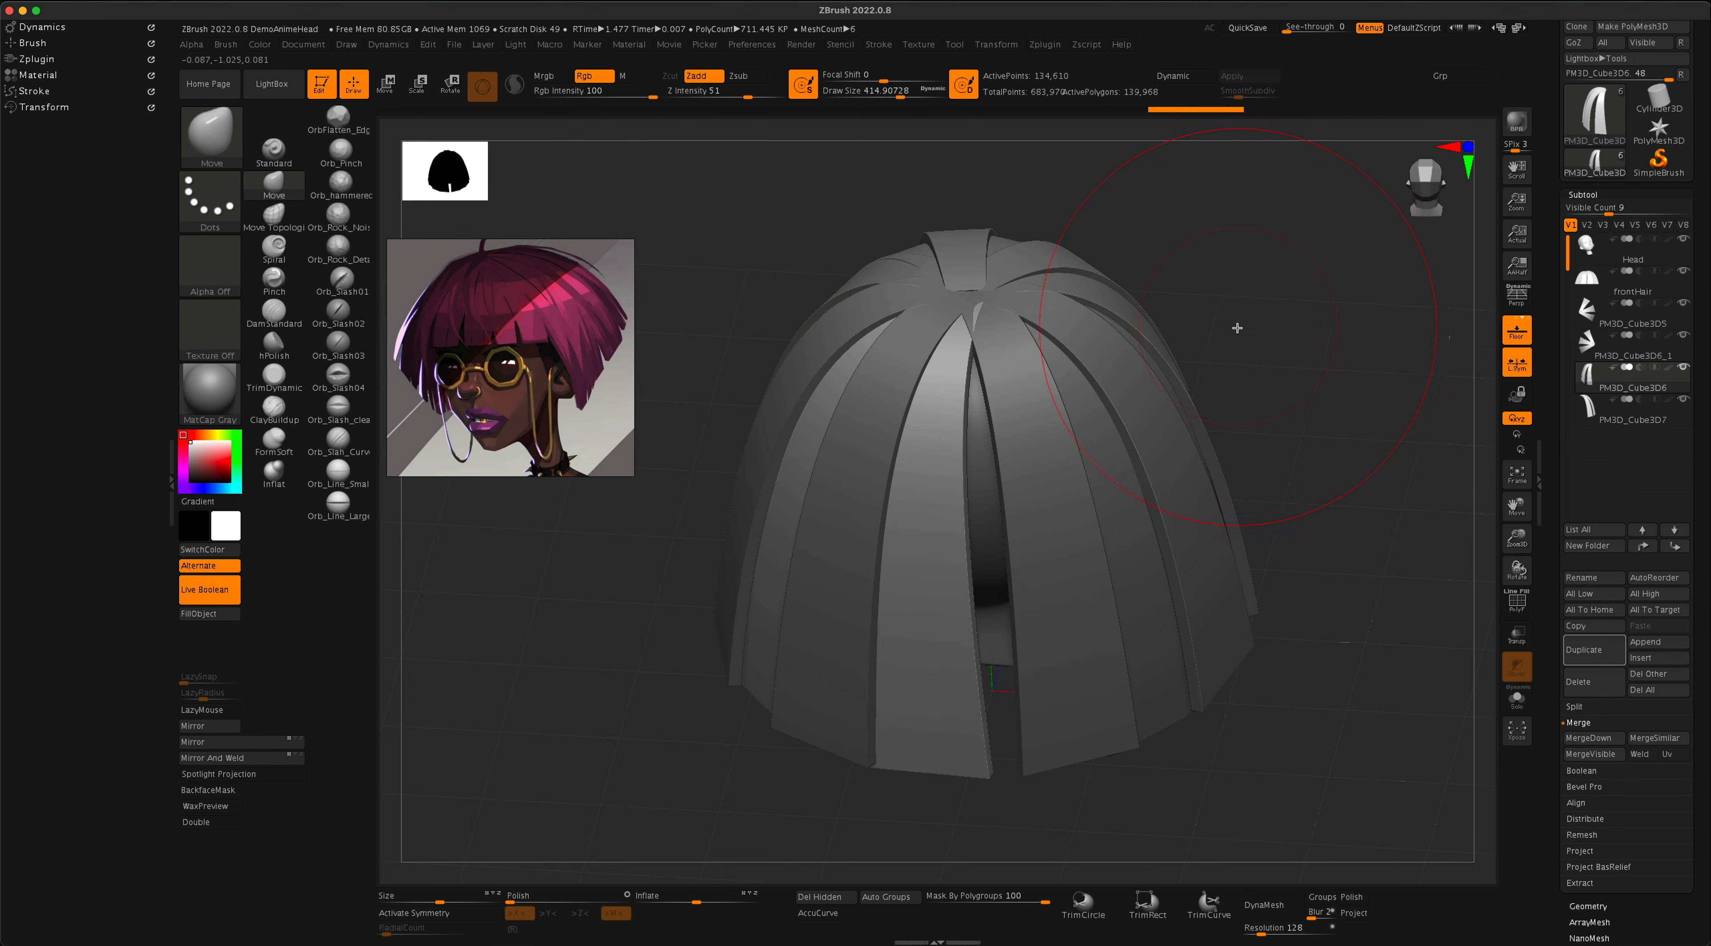
{"action": "left_click_drag", "start_coordinate": [1229, 325], "coordinate": [1328, 349]}
{"action": "mouse_move", "coordinate": [1684, 373]}
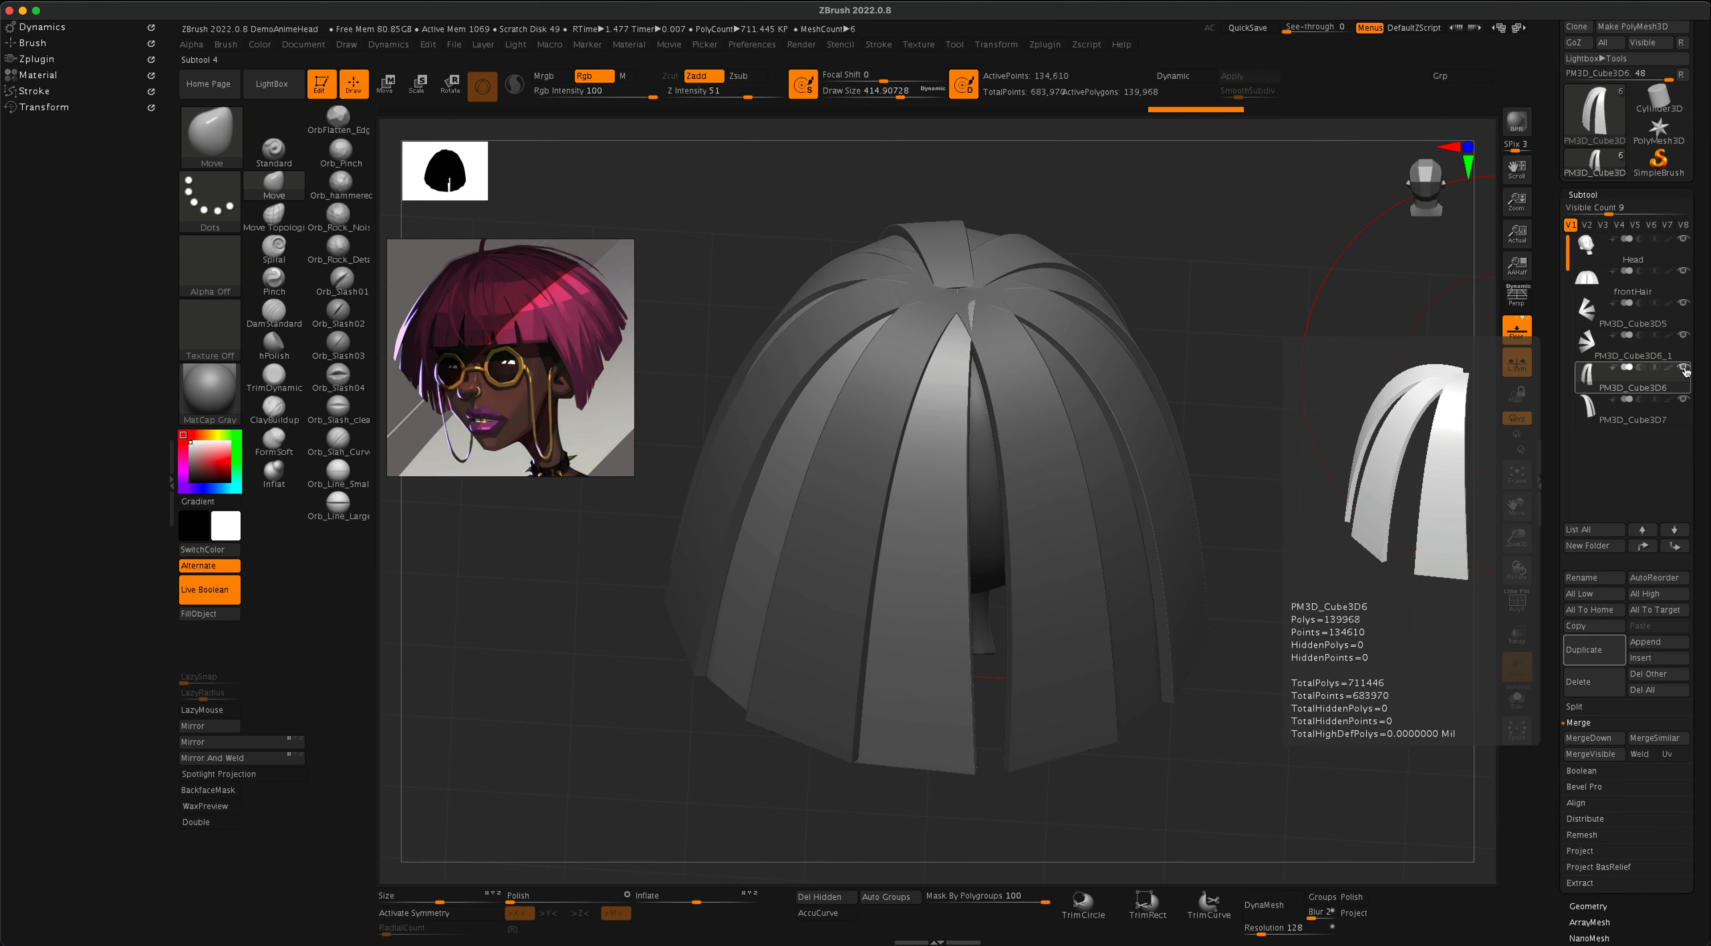
{"action": "left_click", "coordinate": [1684, 369]}
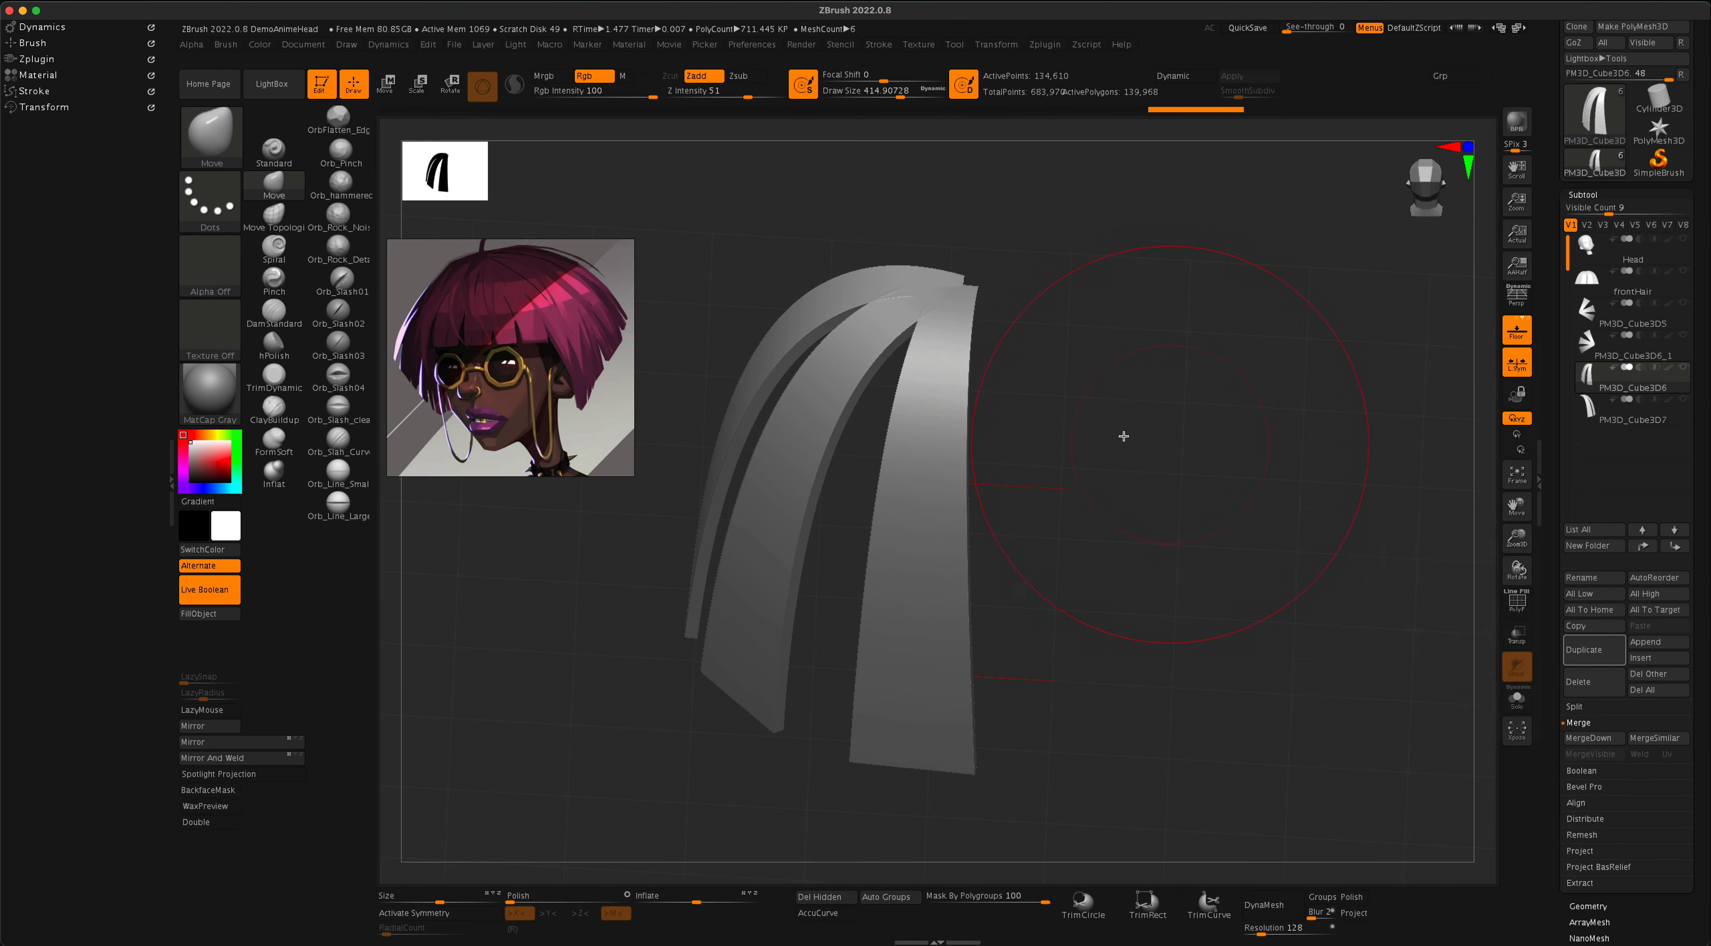
{"action": "left_click_drag", "start_coordinate": [1028, 389], "coordinate": [1008, 361]}
{"action": "left_click", "coordinate": [1517, 603]}
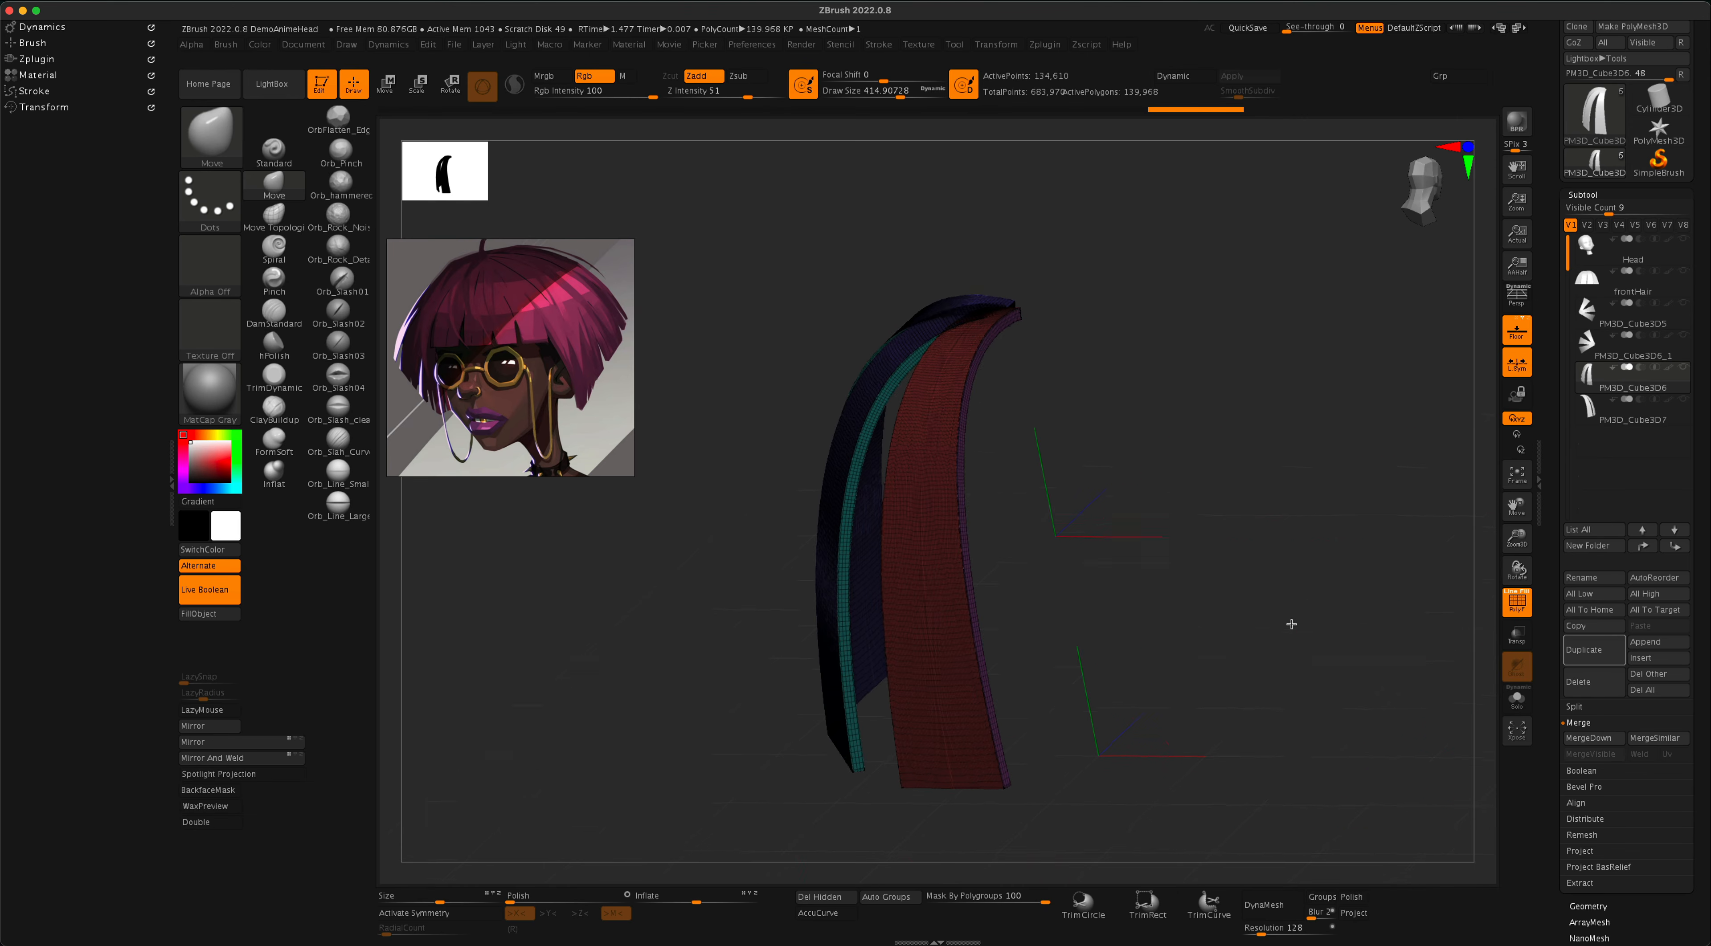
{"action": "left_click_drag", "start_coordinate": [1287, 623], "coordinate": [979, 534]}
{"action": "left_click", "coordinate": [874, 900]}
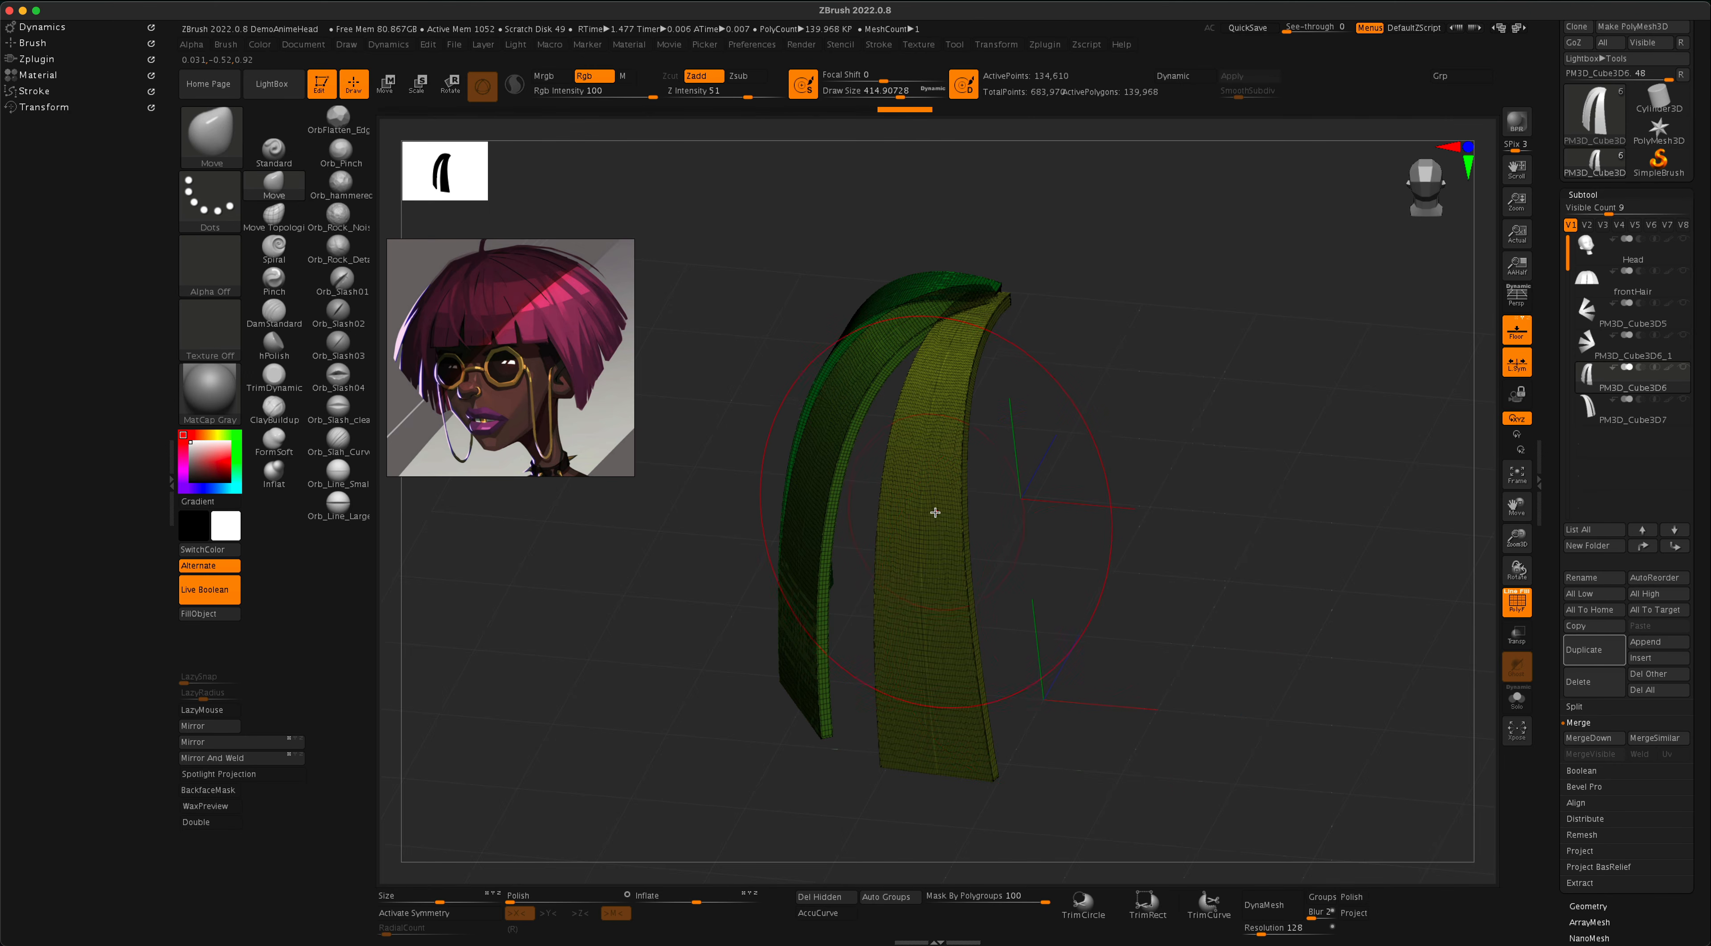
Mask only the centre-back strand of this set and split the masked points into a separate subtool.
{"action": "left_click", "coordinate": [936, 492], "text": "ctrl+shift"}
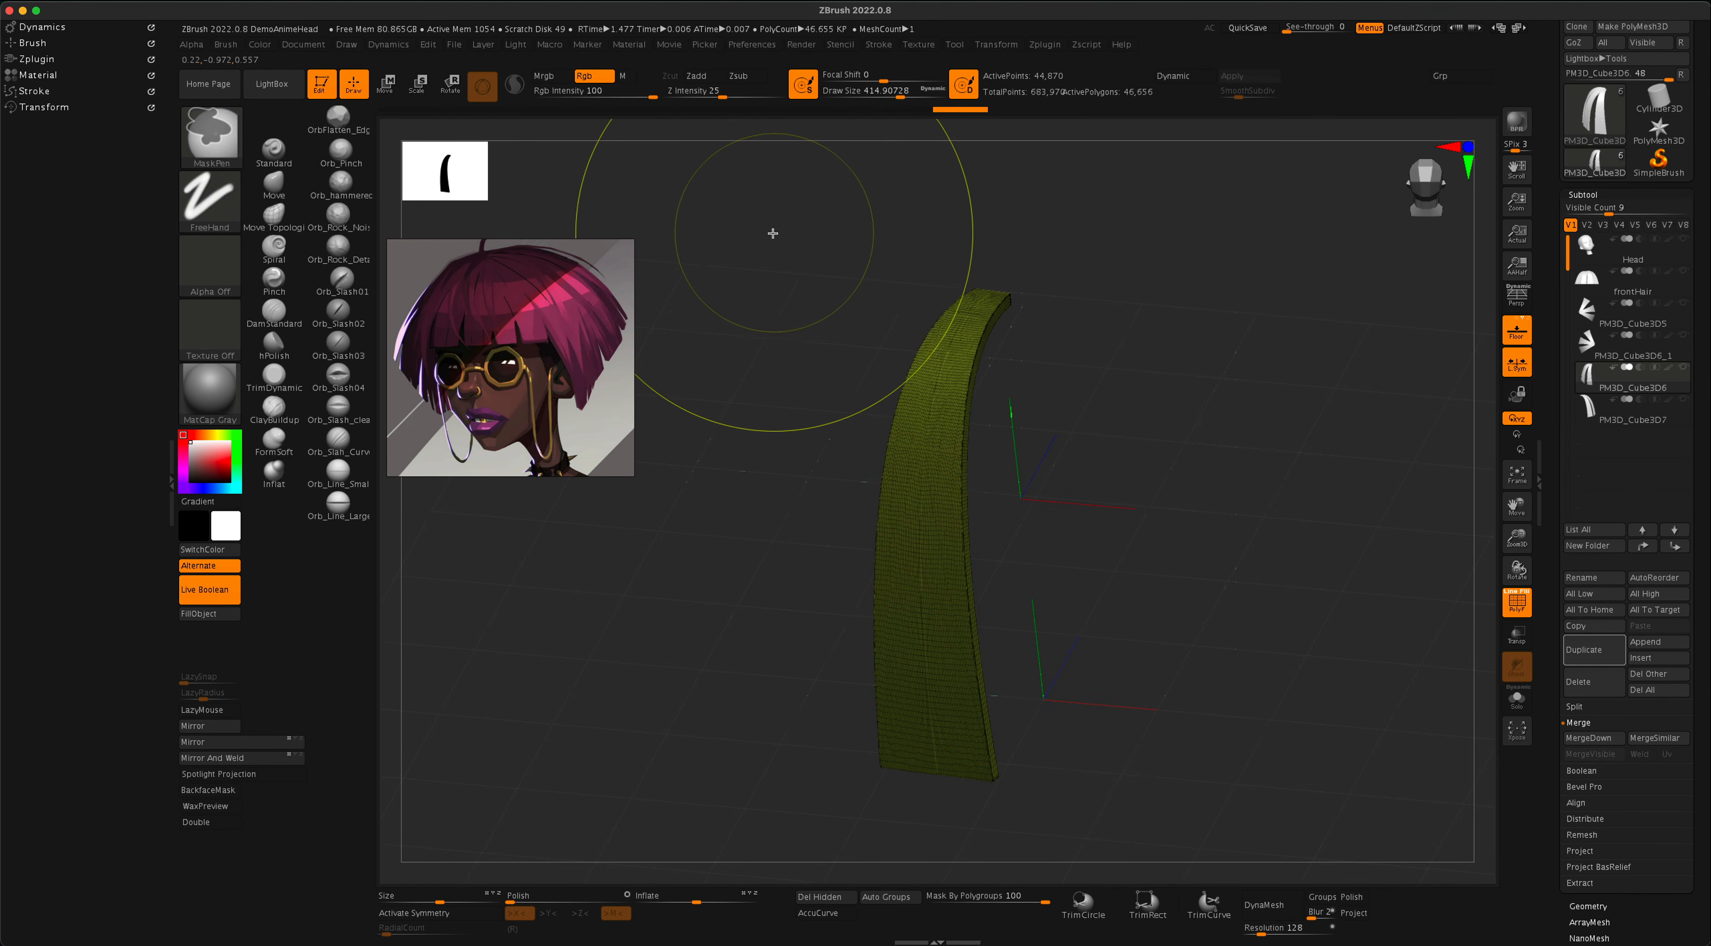
{"action": "mouse_move", "coordinate": [747, 219]}
{"action": "left_mouse_down", "text": "ctrl"}
{"action": "mouse_move", "coordinate": [1017, 621]}
{"action": "mouse_move", "coordinate": [1196, 834]}
{"action": "left_mouse_up", "text": "ctrl"}
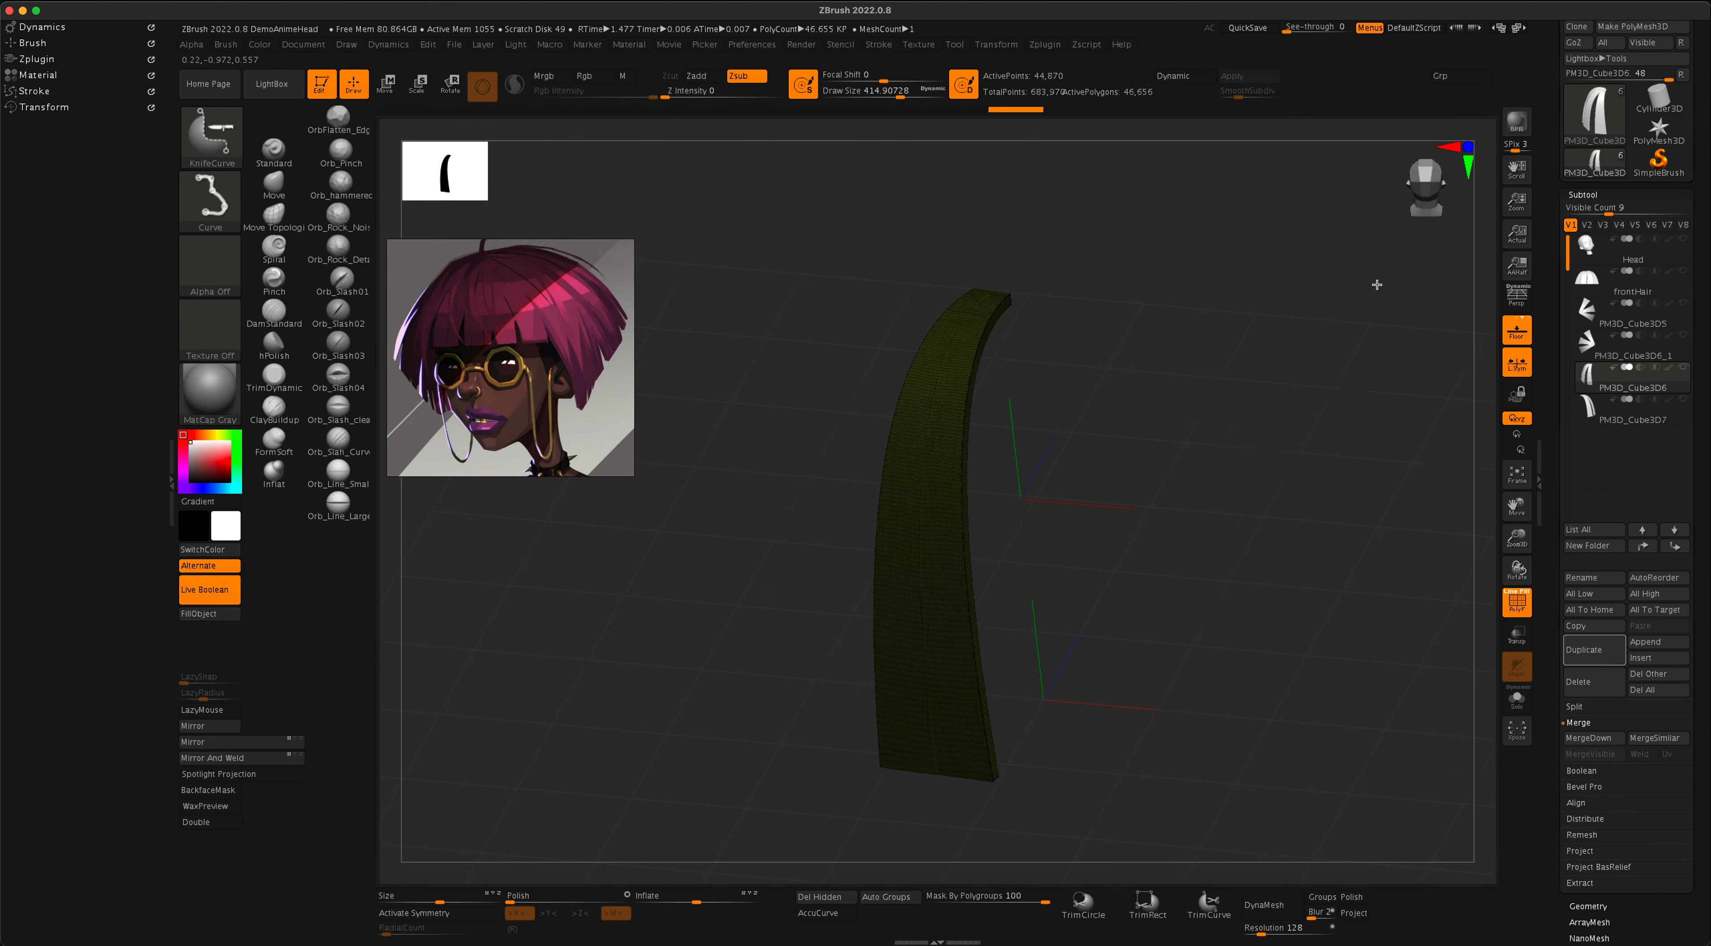
{"action": "left_click", "coordinate": [1284, 463], "text": "ctrl+shift"}
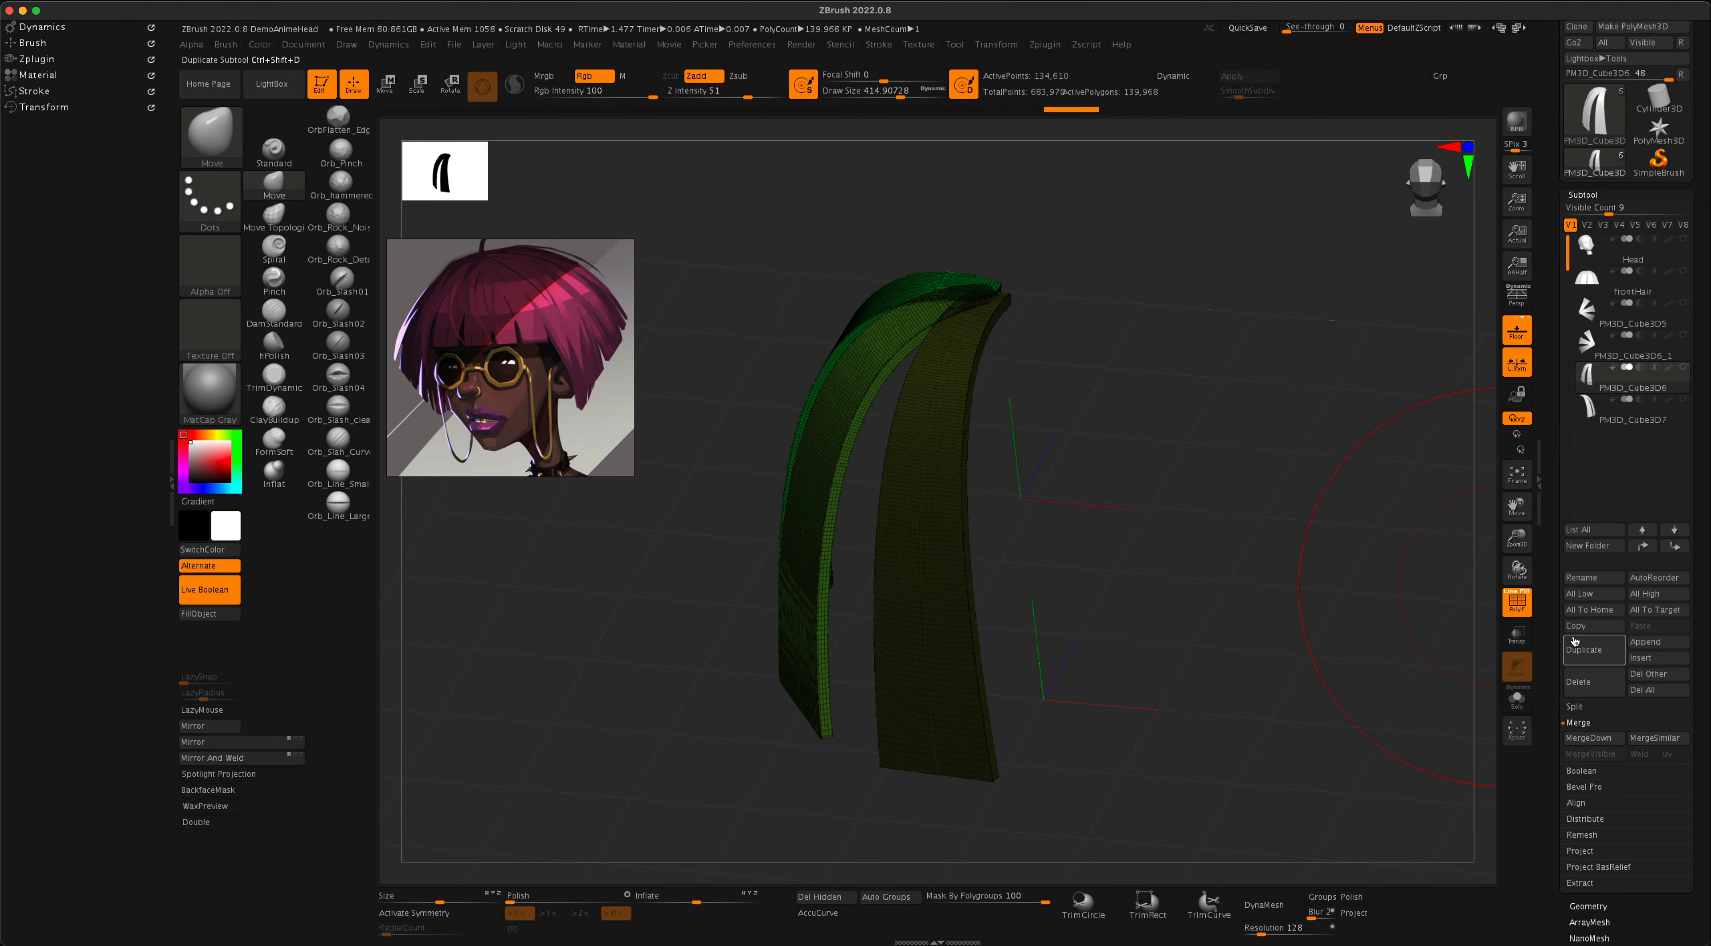
{"action": "left_click", "coordinate": [1589, 709]}
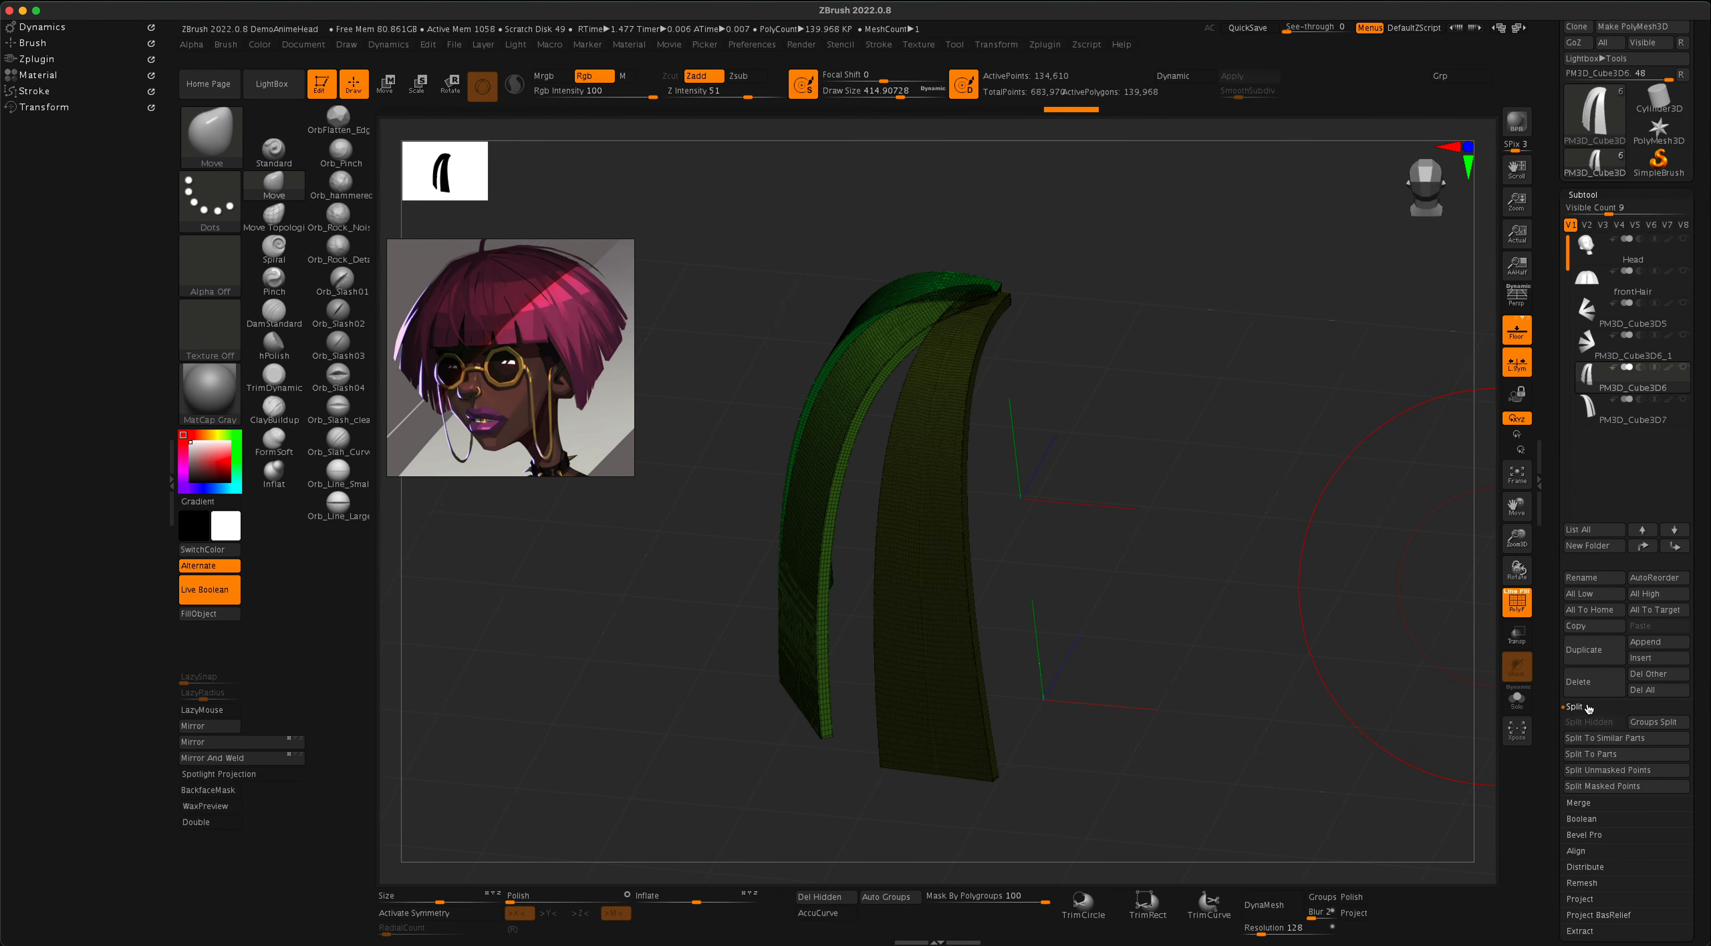
{"action": "left_click", "coordinate": [1603, 787]}
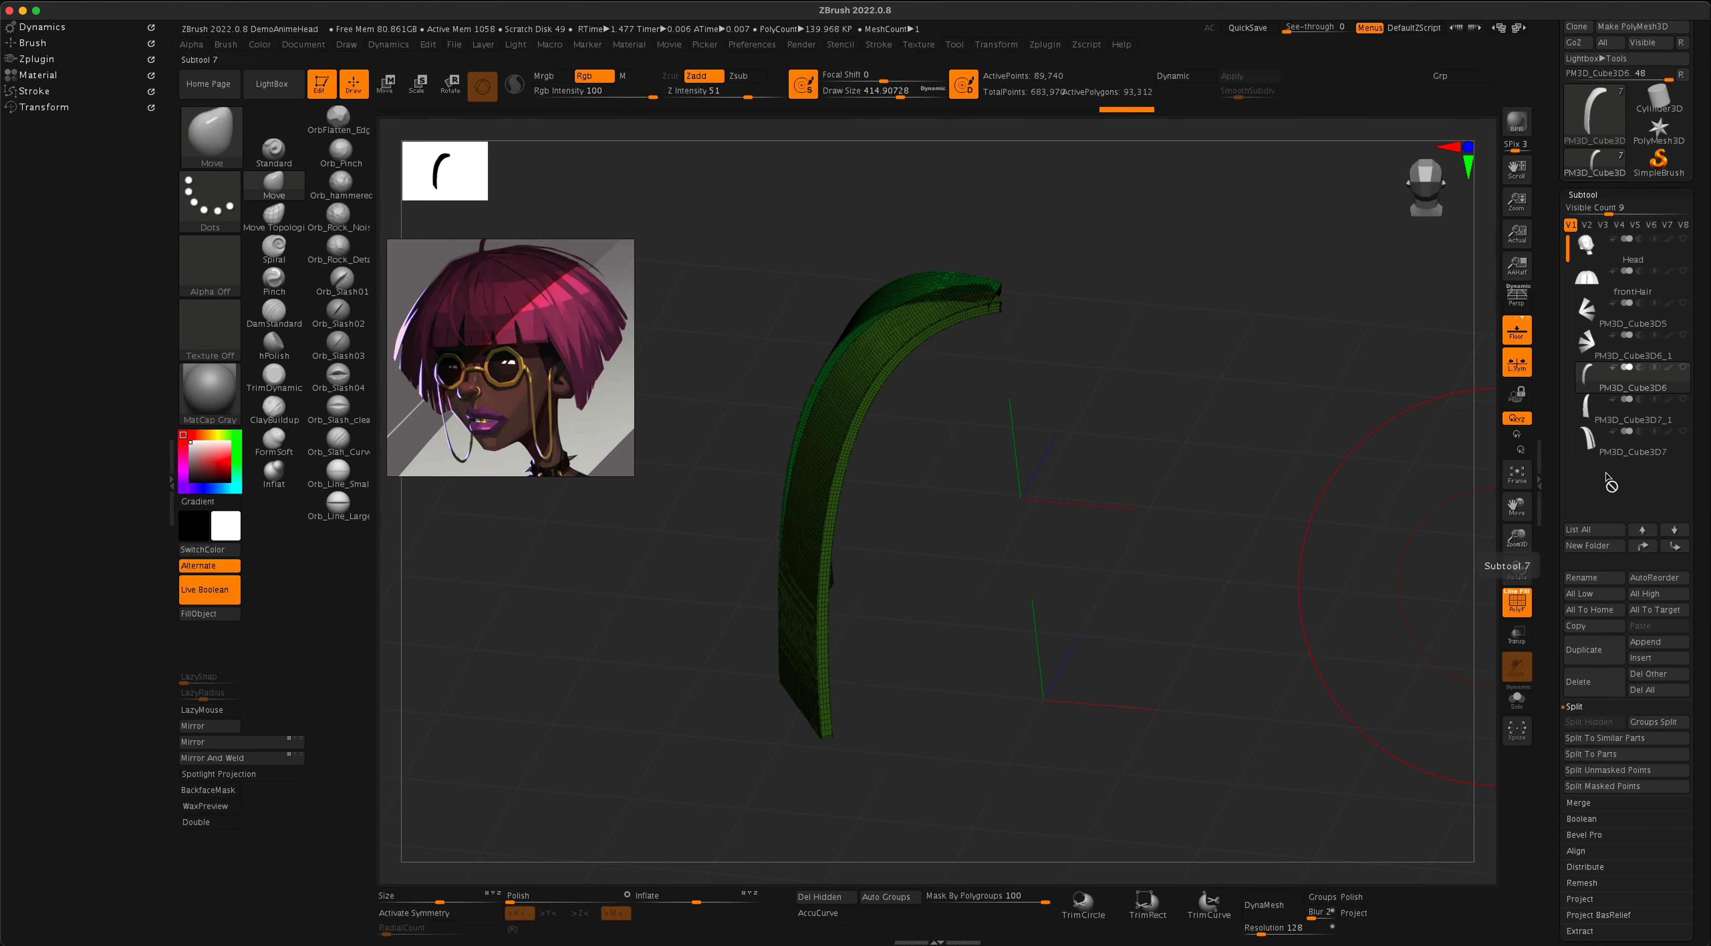
Select the split centre-back strand and show all the subtools again.
{"action": "left_click", "coordinate": [1600, 409]}
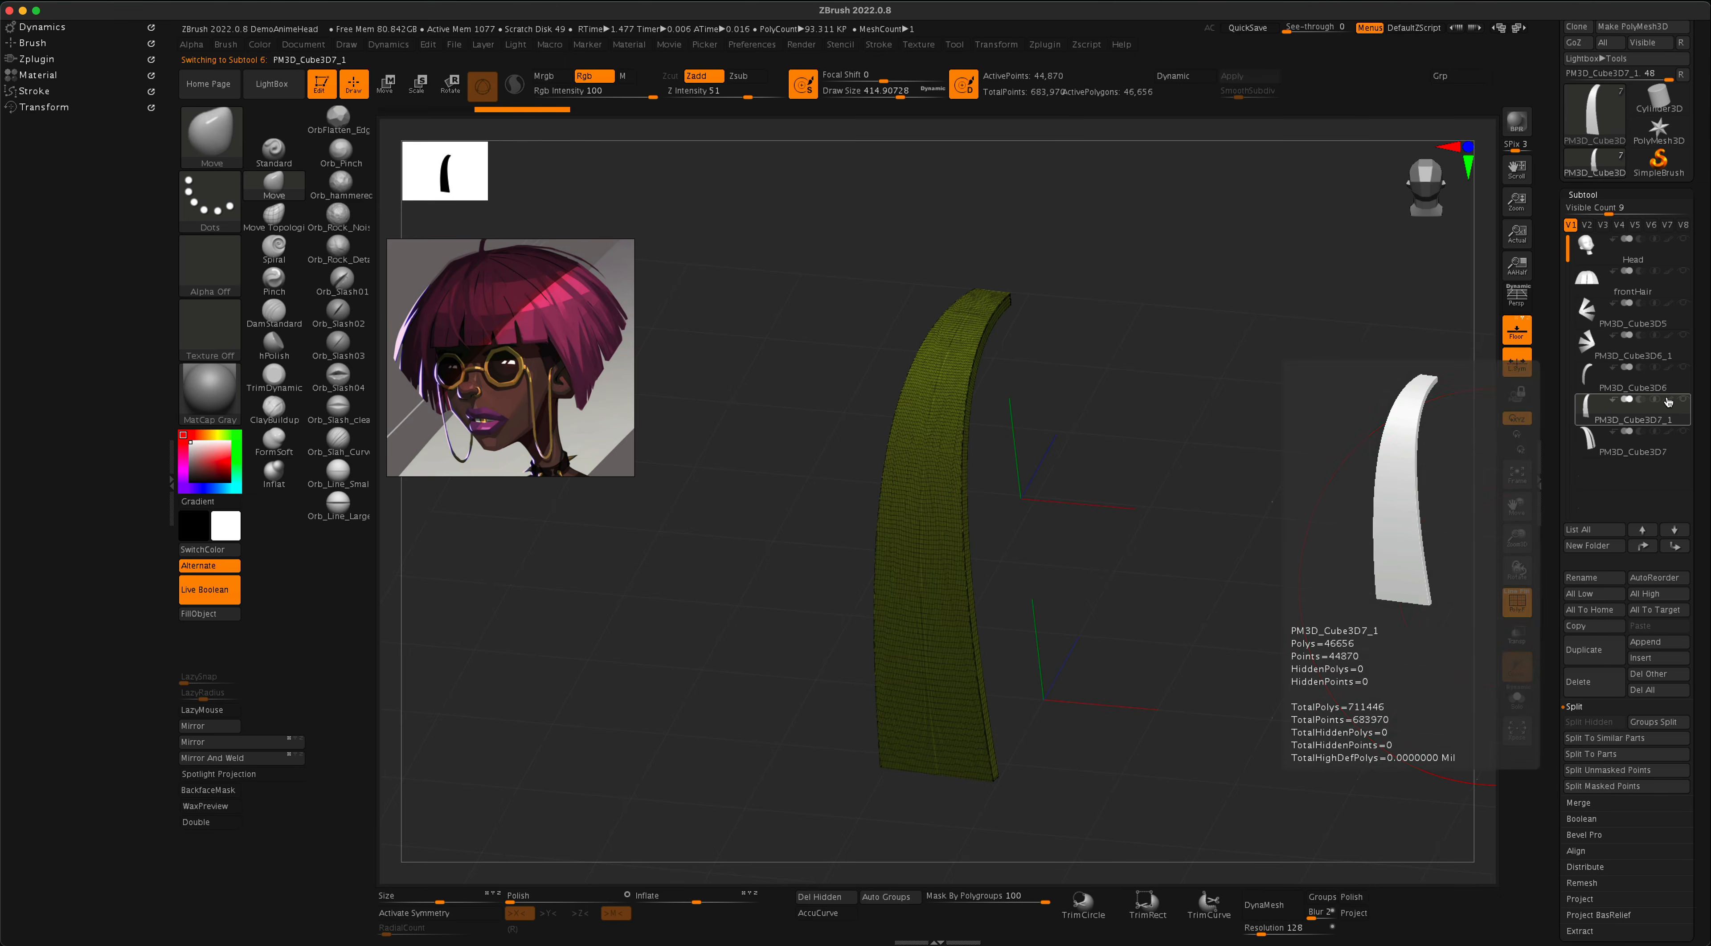
{"action": "mouse_move", "coordinate": [1685, 404]}
{"action": "key", "text": "shift"}
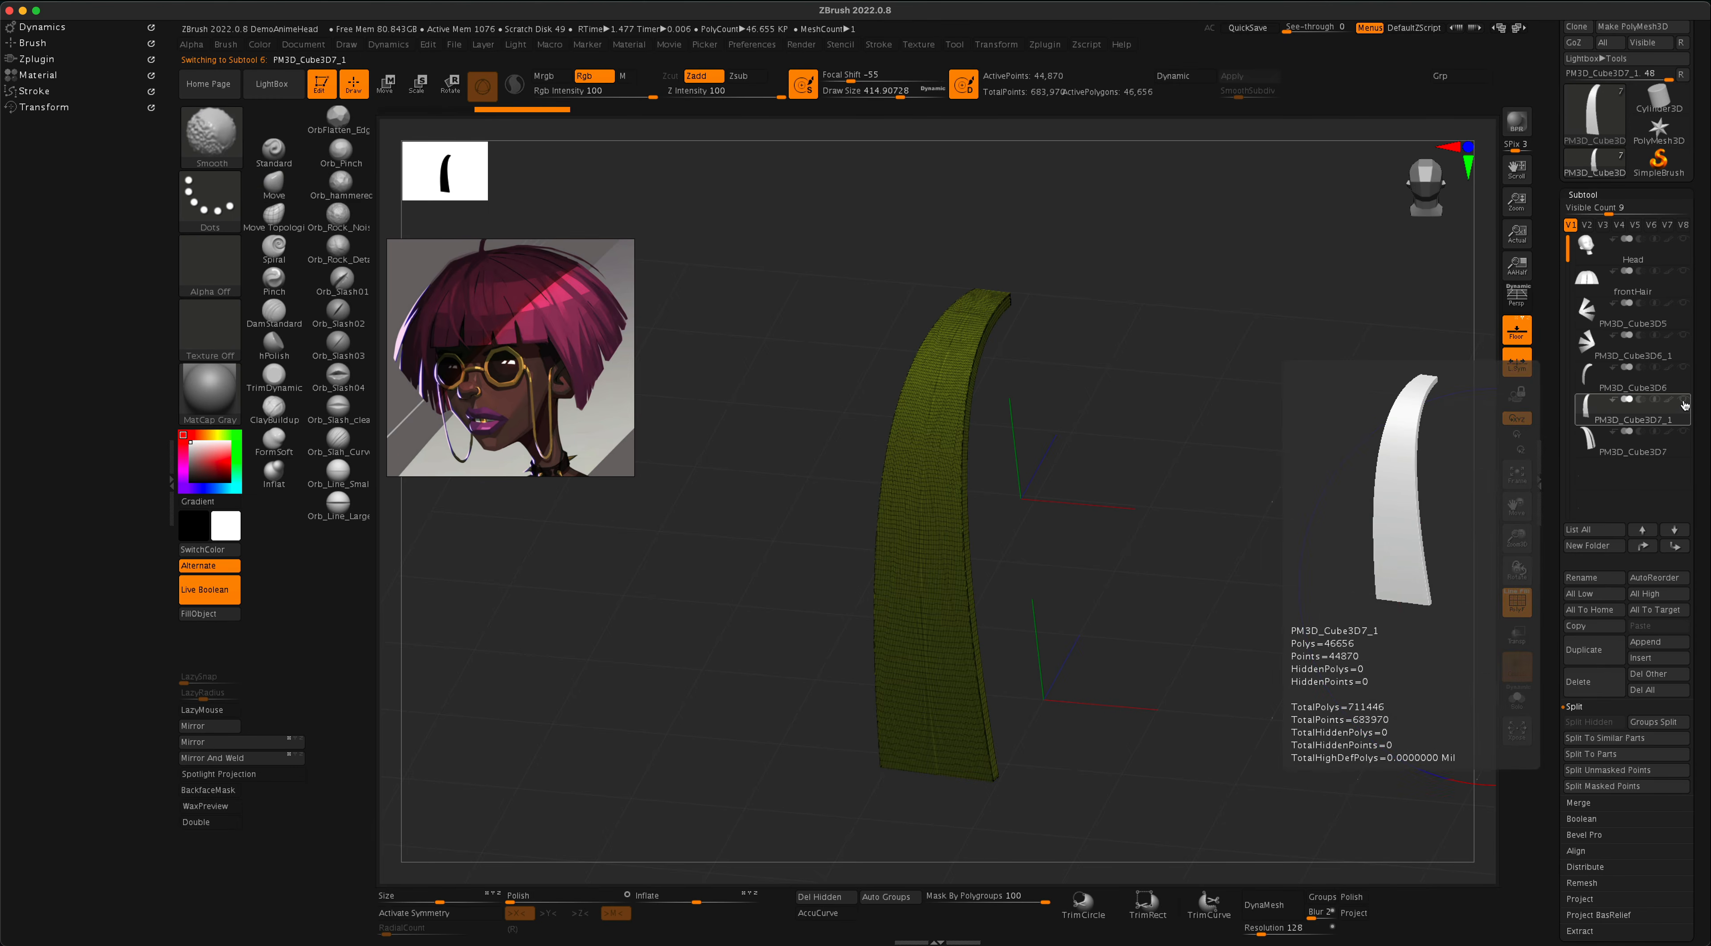
{"action": "left_click", "coordinate": [1685, 402], "text": "shift"}
{"action": "left_click_drag", "start_coordinate": [1391, 513], "coordinate": [1398, 580]}
Rotate the centre-back strand into the gap at the back of the head and scale it slightly wider.
{"action": "left_click", "coordinate": [379, 95]}
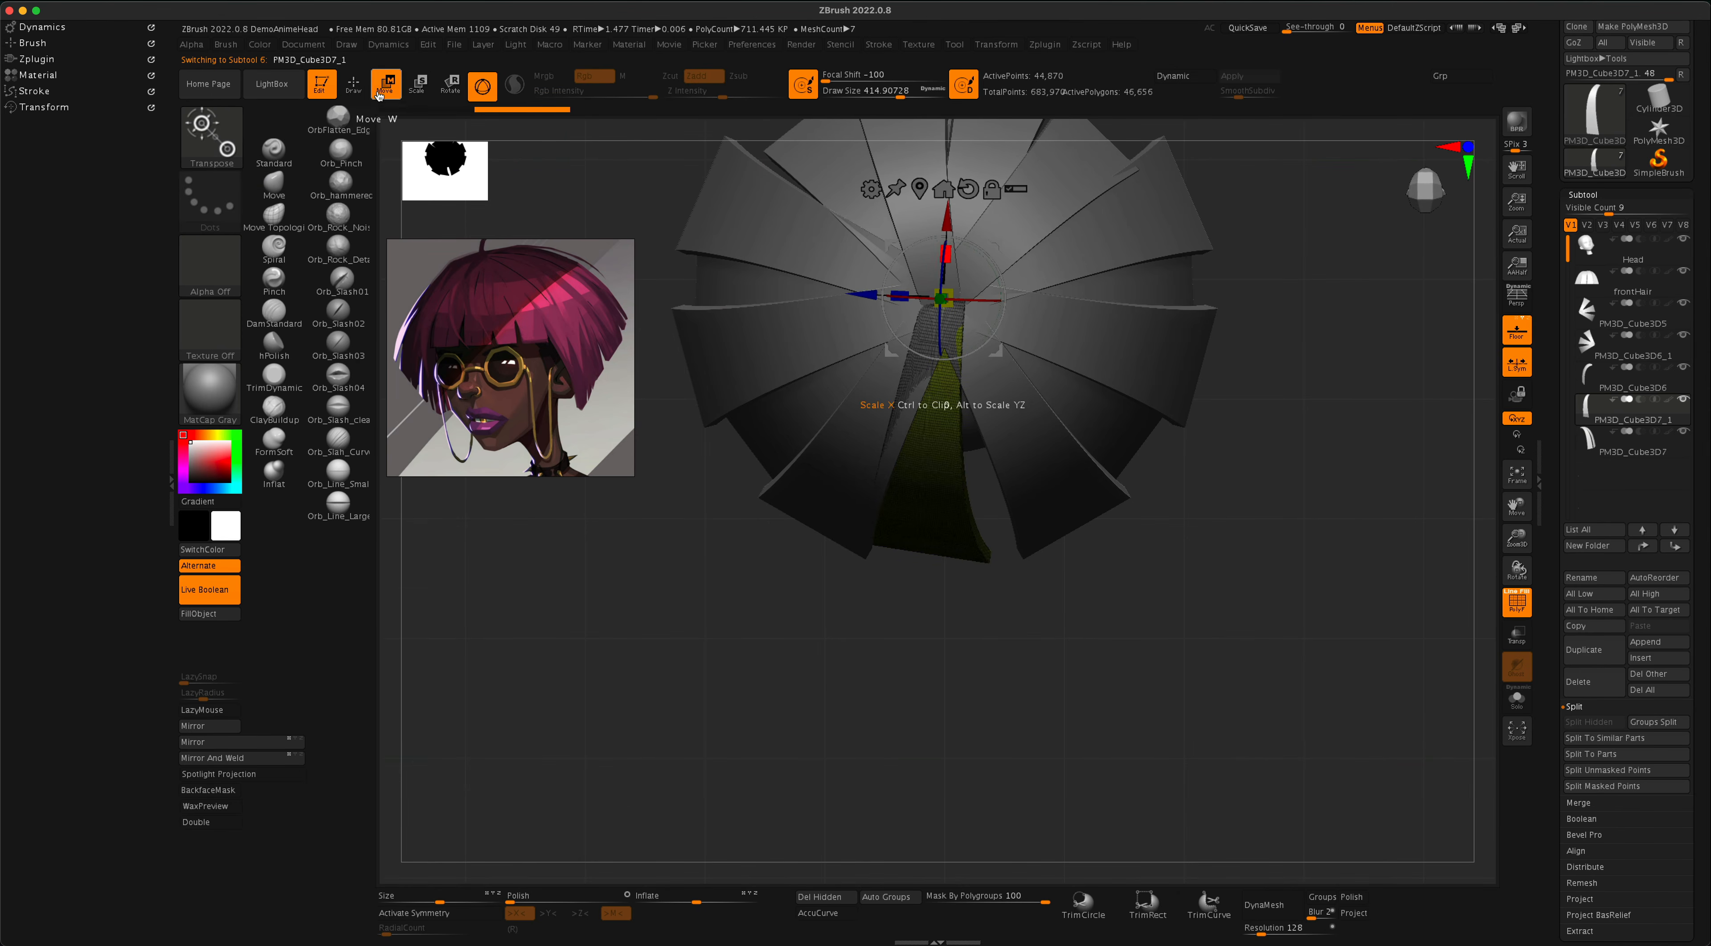
{"action": "left_click_drag", "start_coordinate": [1241, 477], "coordinate": [1185, 464]}
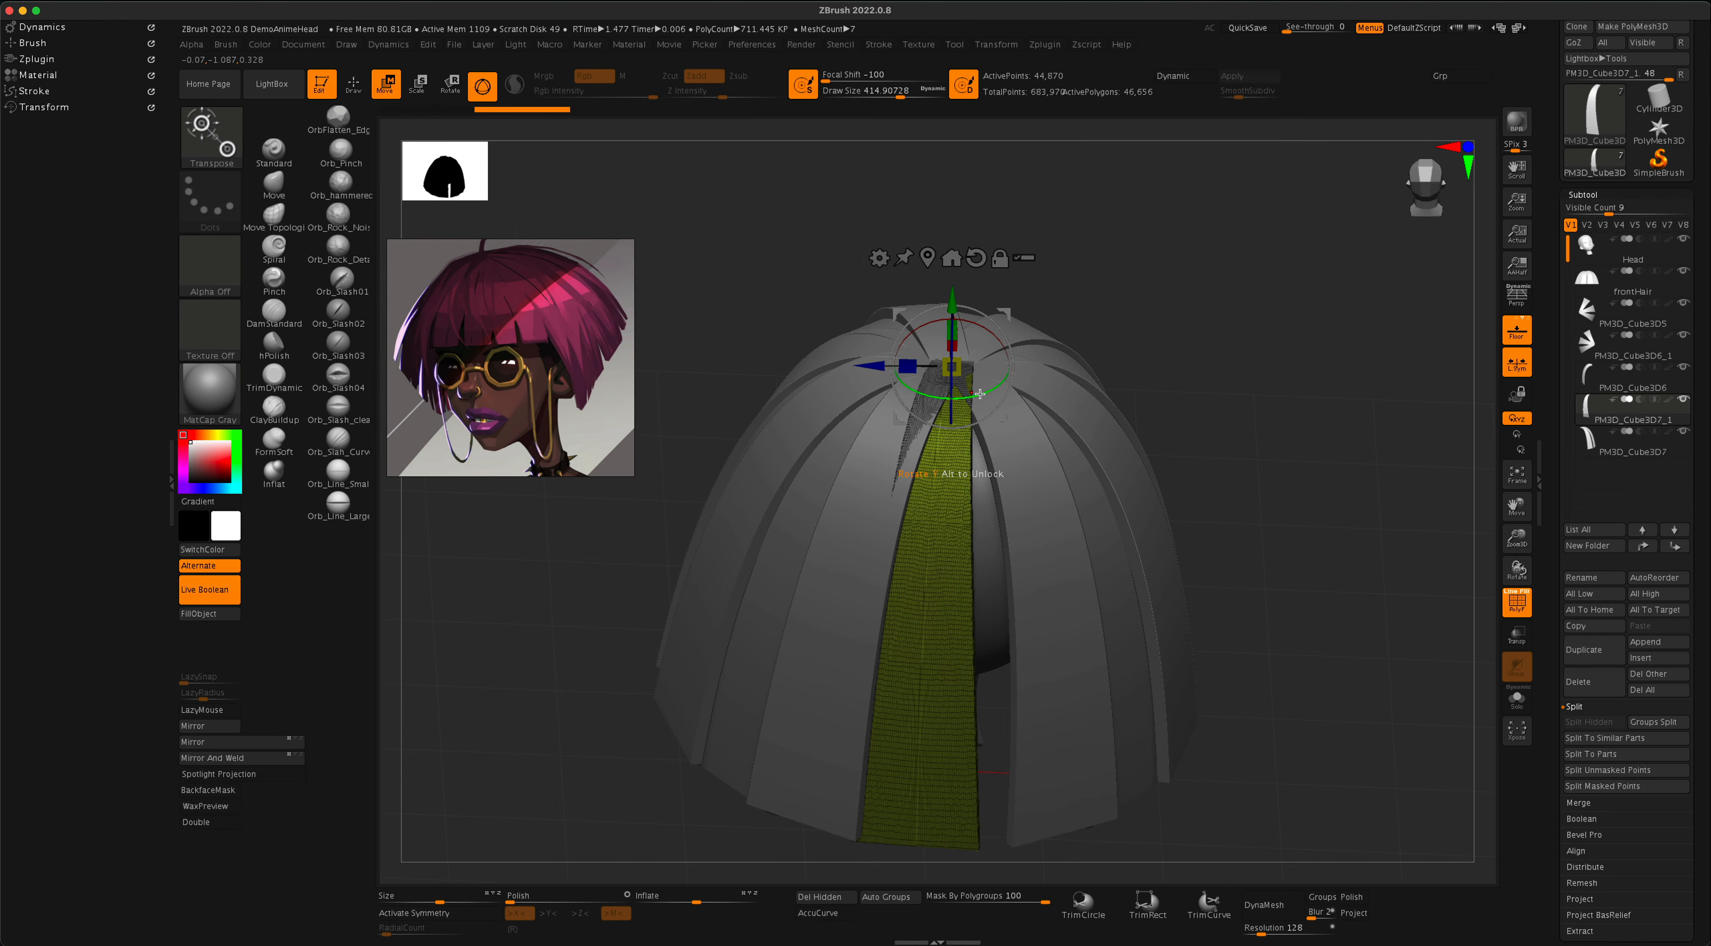
{"action": "left_click_drag", "start_coordinate": [980, 395], "coordinate": [988, 390]}
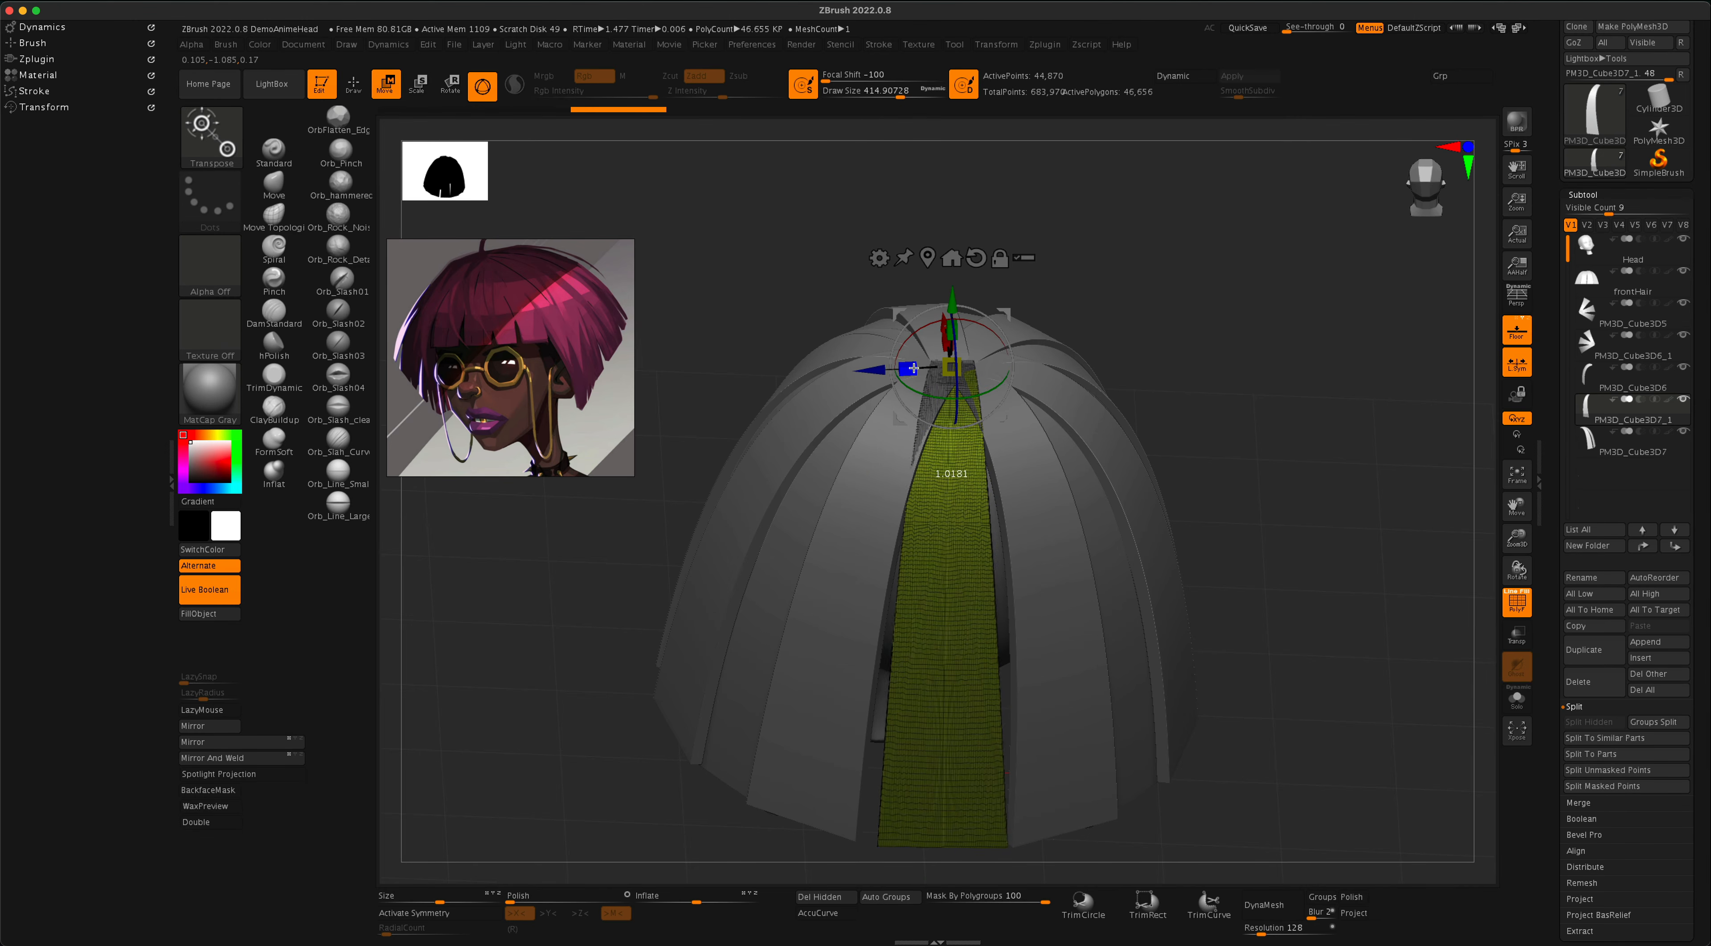
{"action": "left_click_drag", "start_coordinate": [900, 368], "coordinate": [989, 394]}
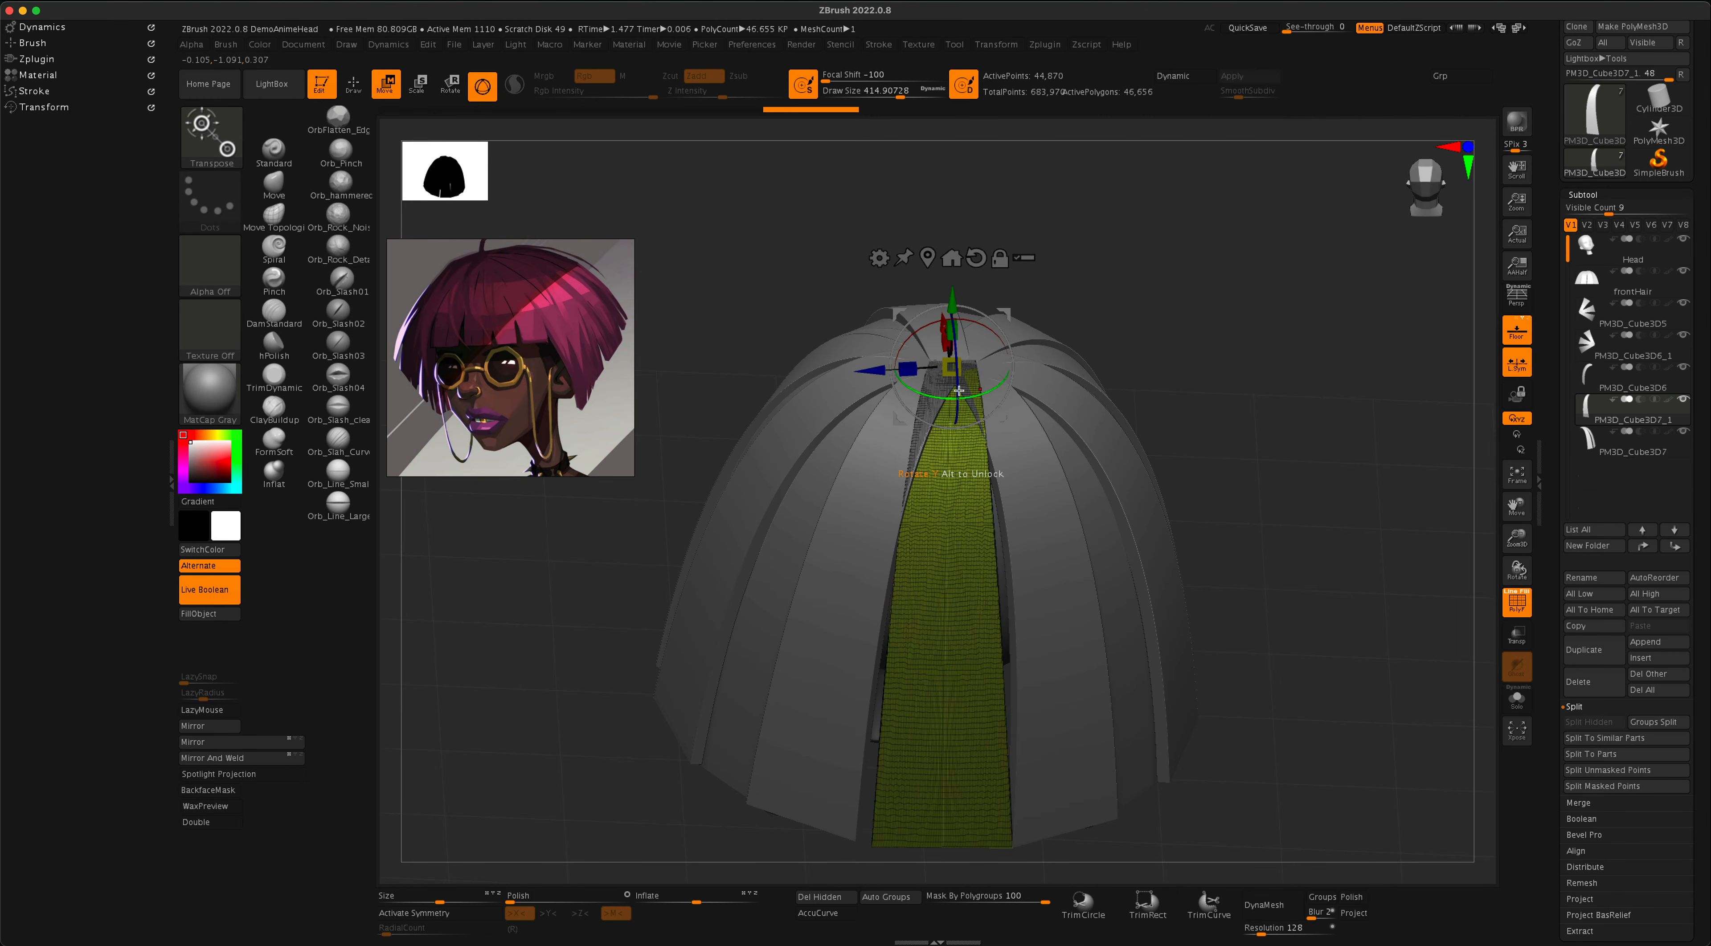
{"action": "left_click_drag", "start_coordinate": [1203, 400], "coordinate": [1262, 421]}
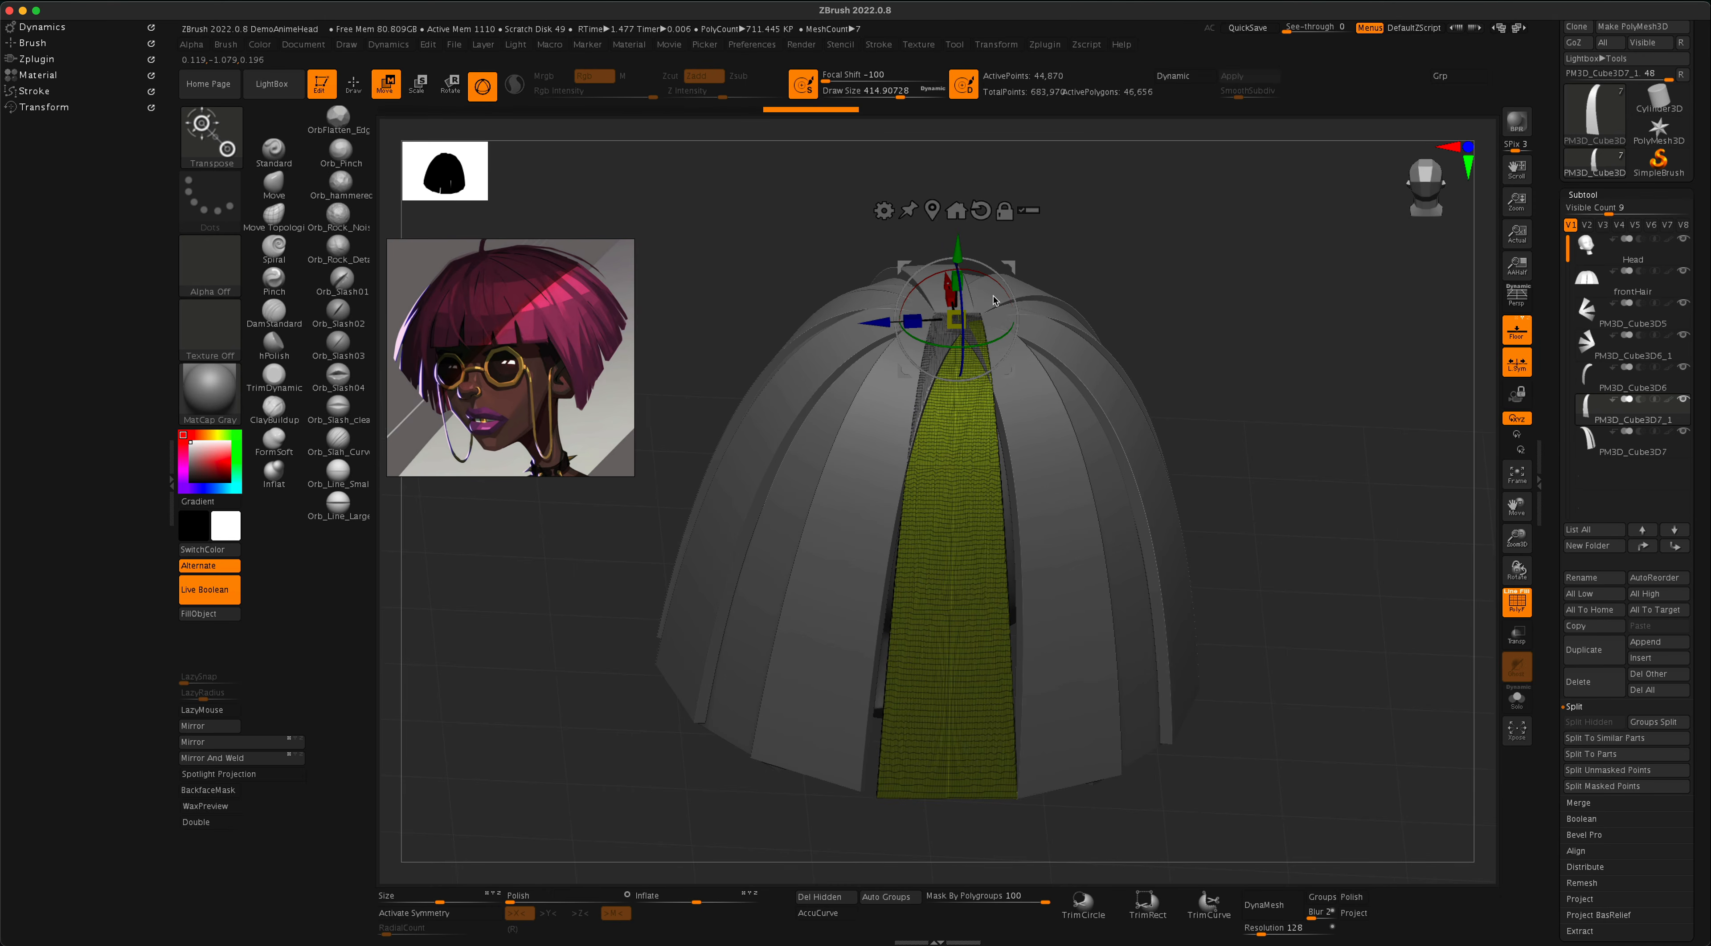
Turn off the polyframe display and pull both side edges of the centre-back strand outward with the Move brush at draw size about 533.
{"action": "left_click", "coordinate": [1525, 603]}
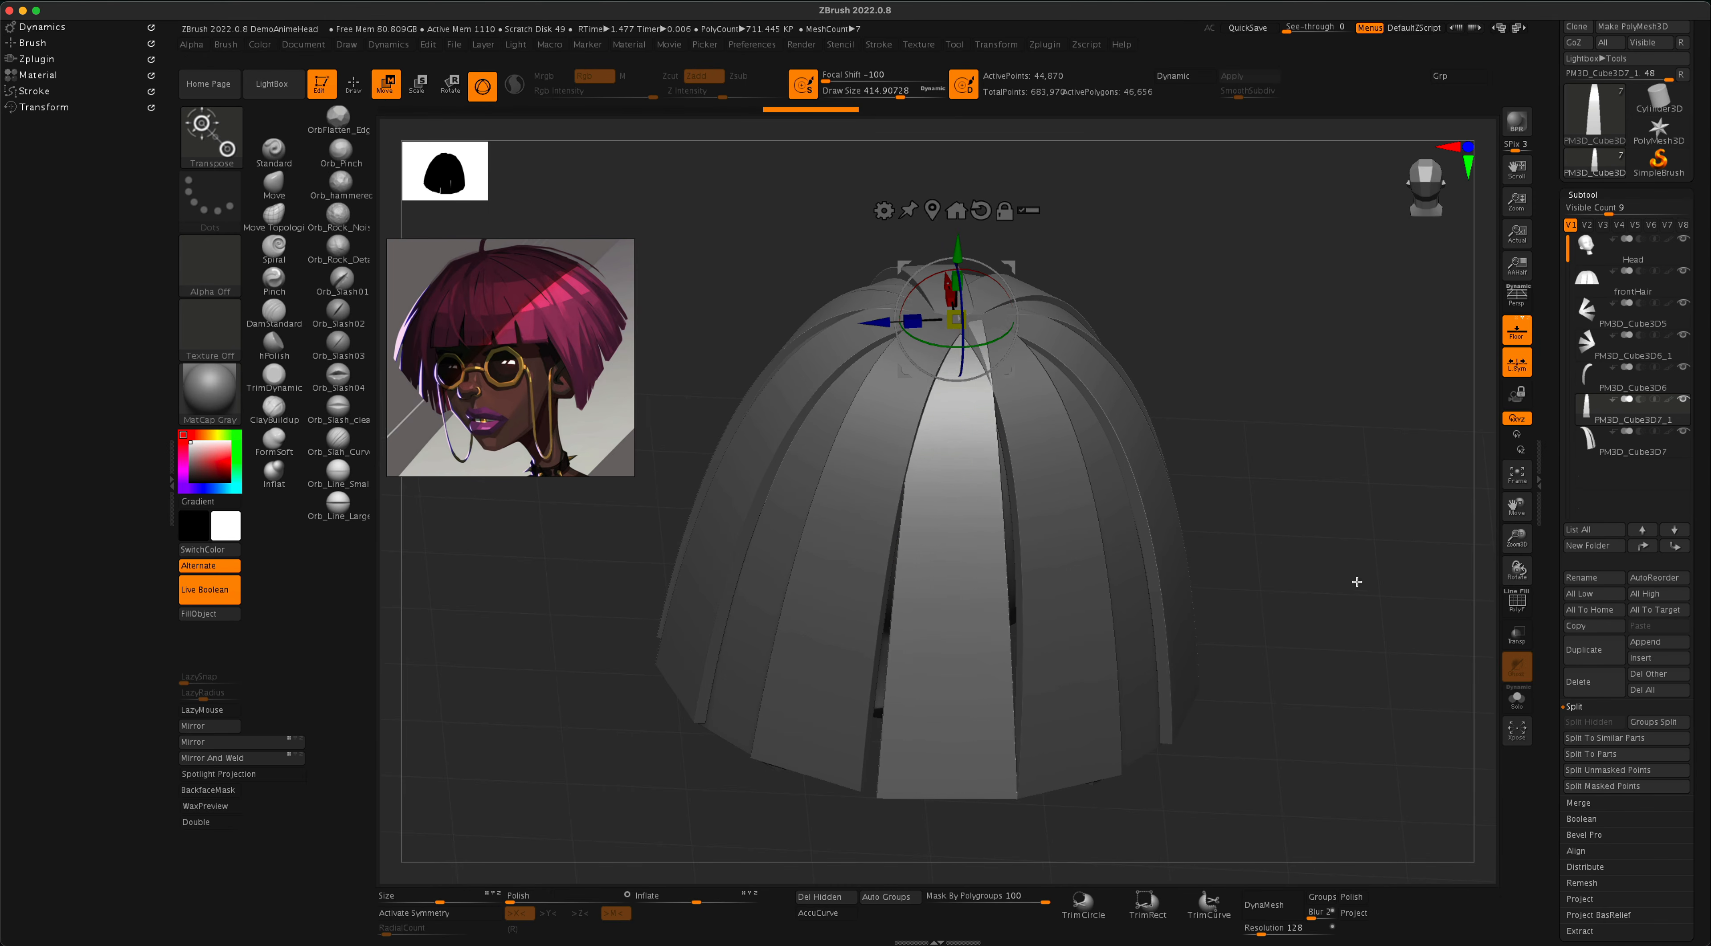
{"action": "left_click", "coordinate": [275, 184]}
{"action": "key", "text": "s"}
{"action": "left_click_drag", "start_coordinate": [546, 604], "coordinate": [555, 605]}
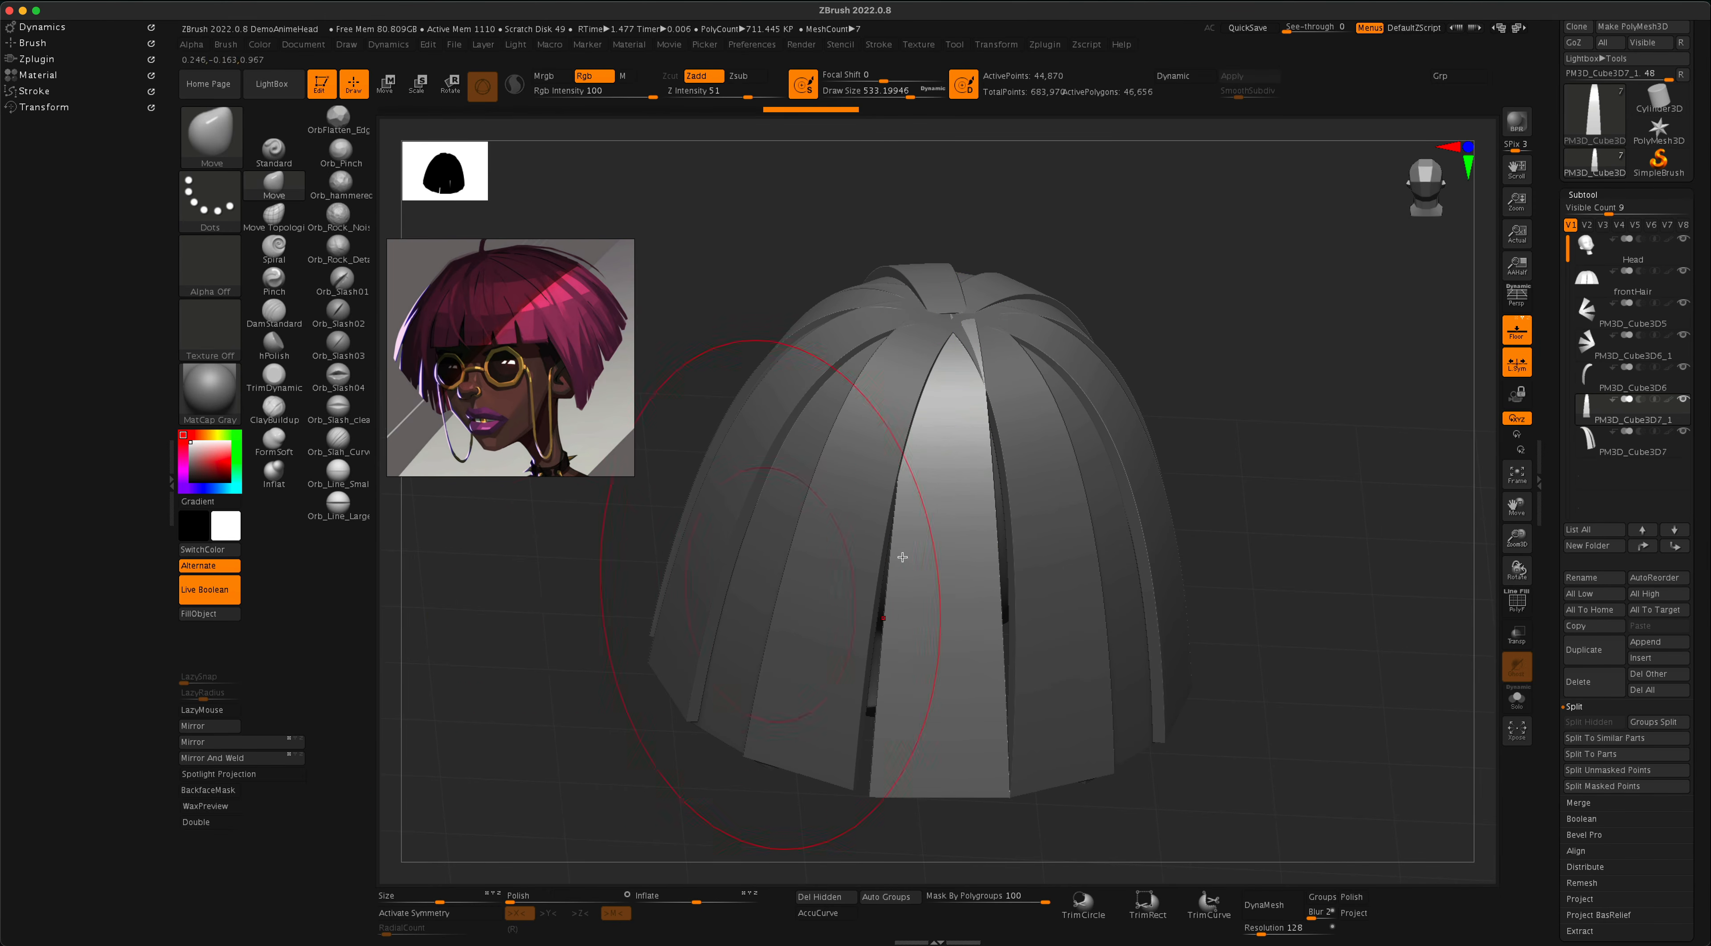
{"action": "left_click_drag", "start_coordinate": [986, 531], "coordinate": [1007, 528]}
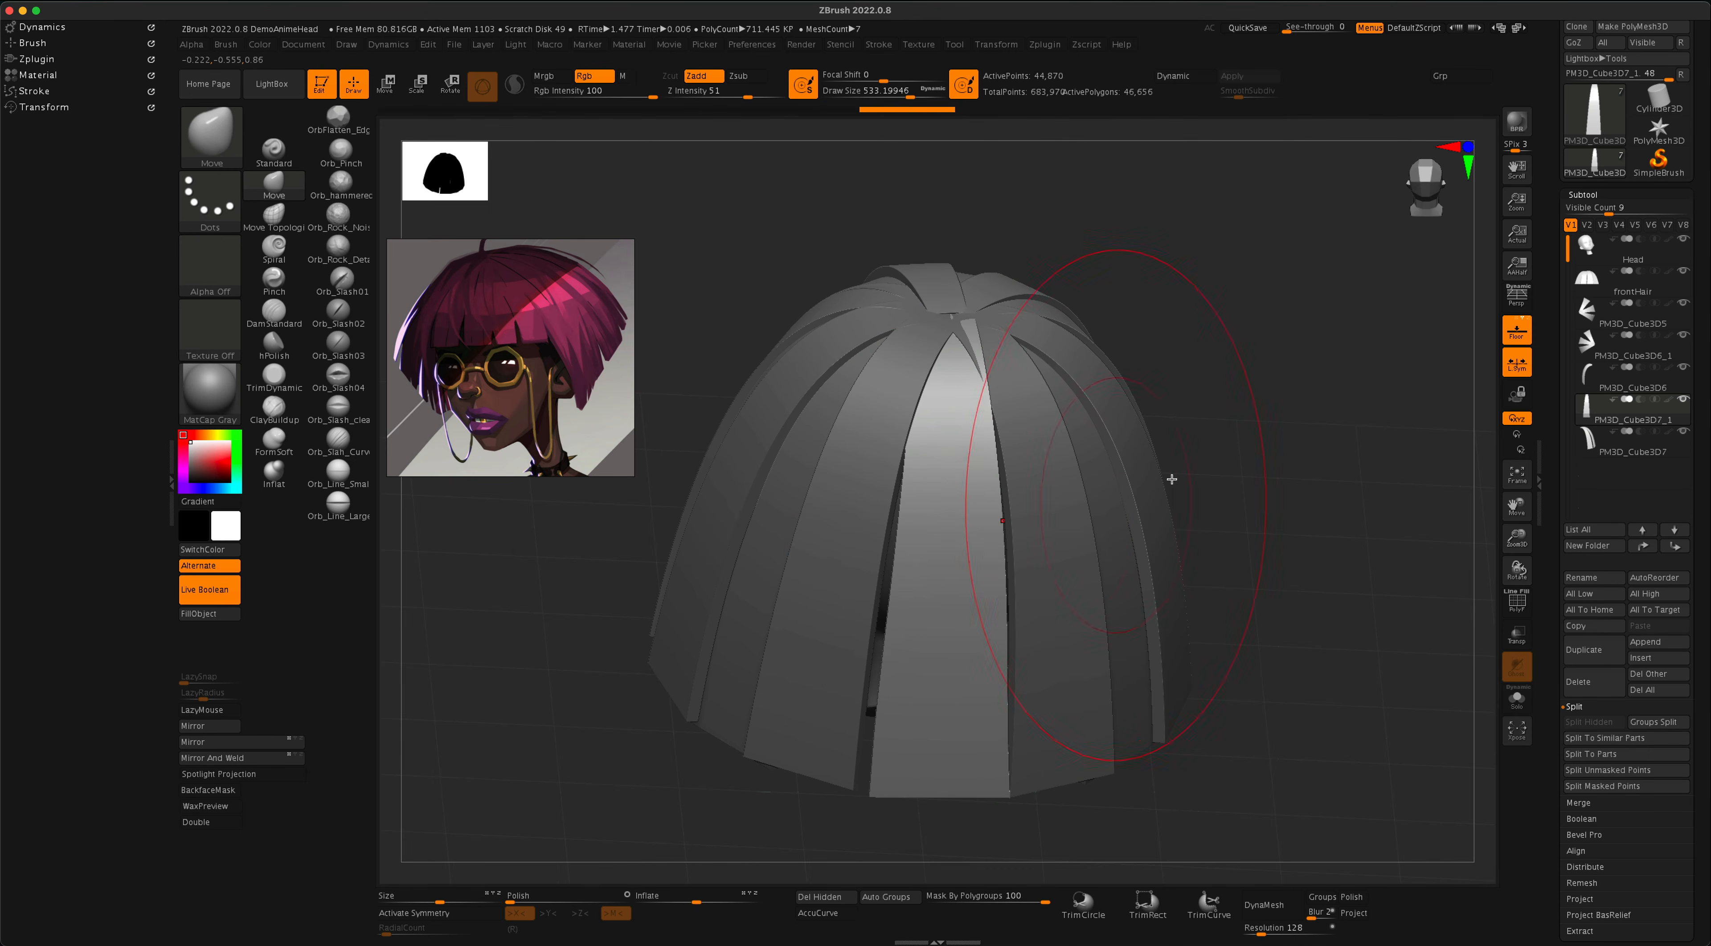
{"action": "left_click_drag", "start_coordinate": [898, 553], "coordinate": [883, 553]}
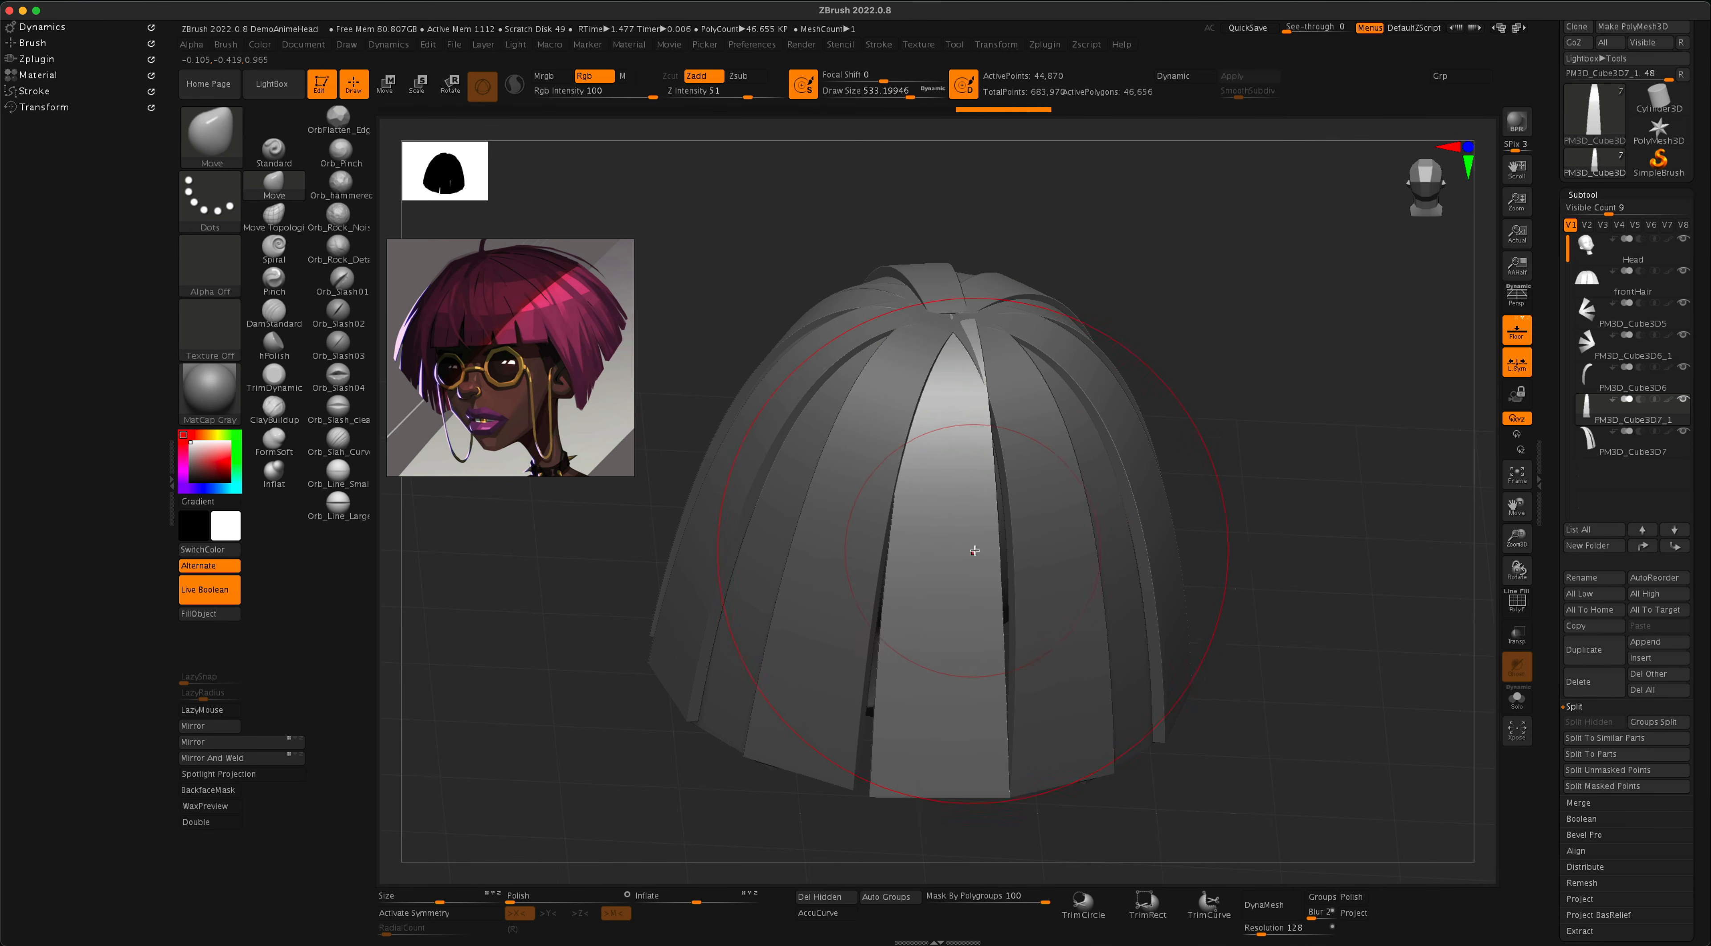
{"action": "left_click_drag", "start_coordinate": [986, 544], "coordinate": [1003, 542]}
{"action": "left_click_drag", "start_coordinate": [891, 567], "coordinate": [876, 566]}
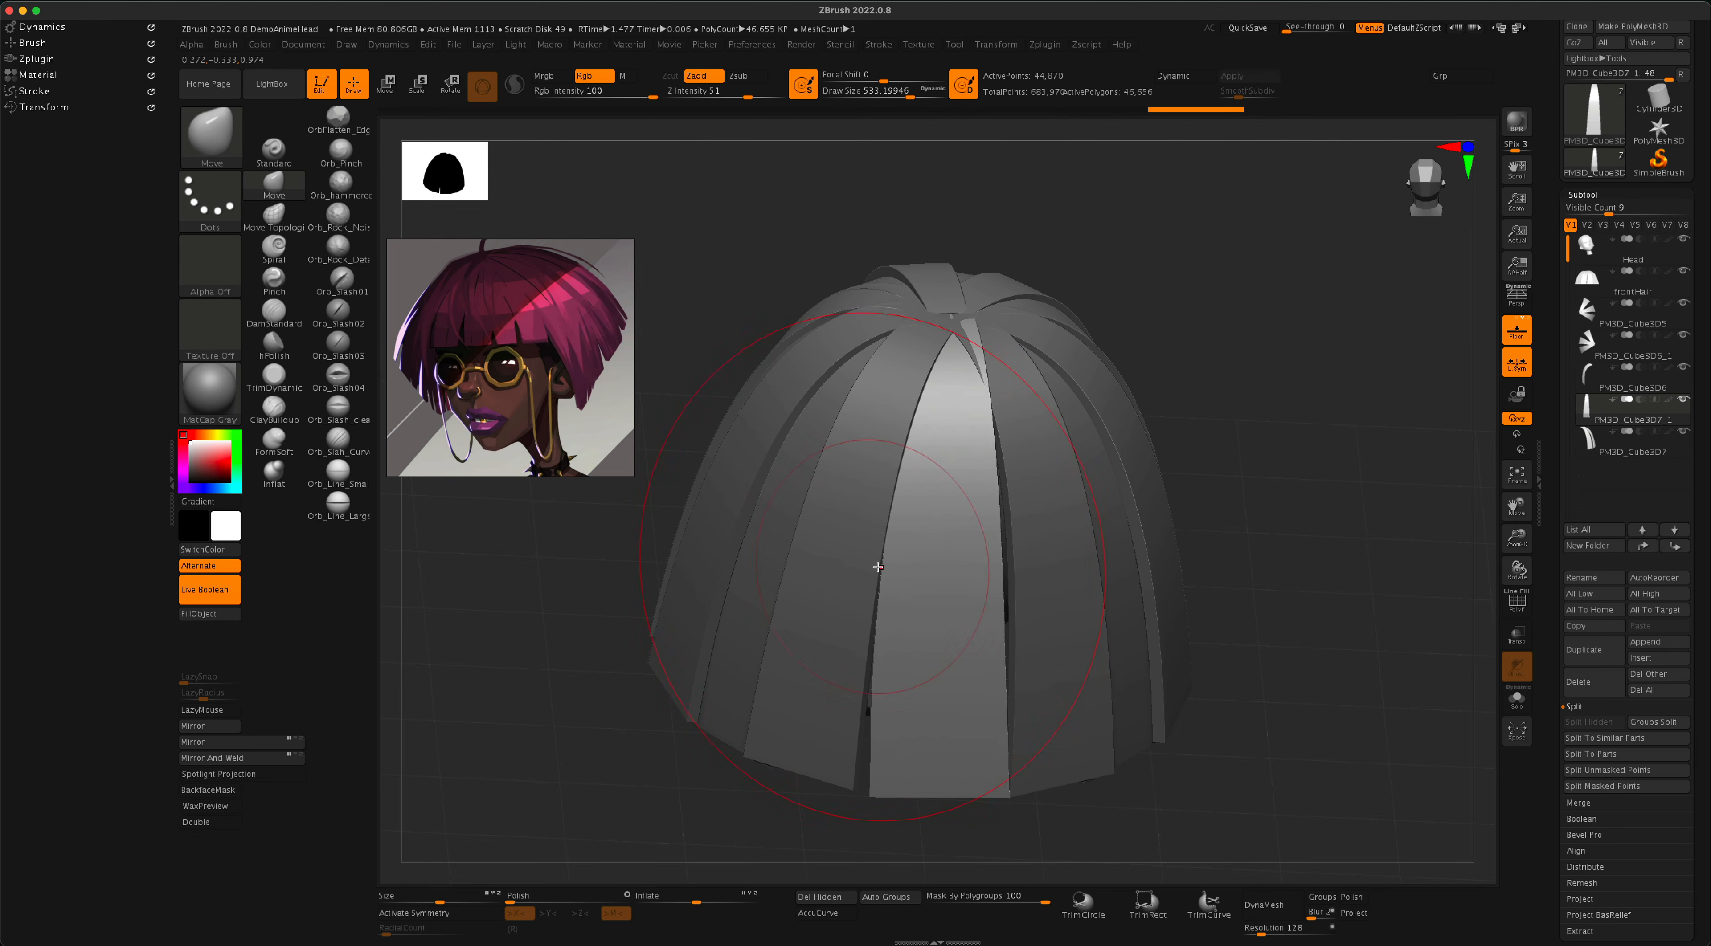
{"action": "left_click_drag", "start_coordinate": [984, 556], "coordinate": [1004, 552]}
Reduce the draw size to about 393 and move the centre-back strand's middle and lower edges outward to close the remaining gaps.
{"action": "key", "text": "s"}
{"action": "left_click_drag", "start_coordinate": [1292, 420], "coordinate": [1278, 420]}
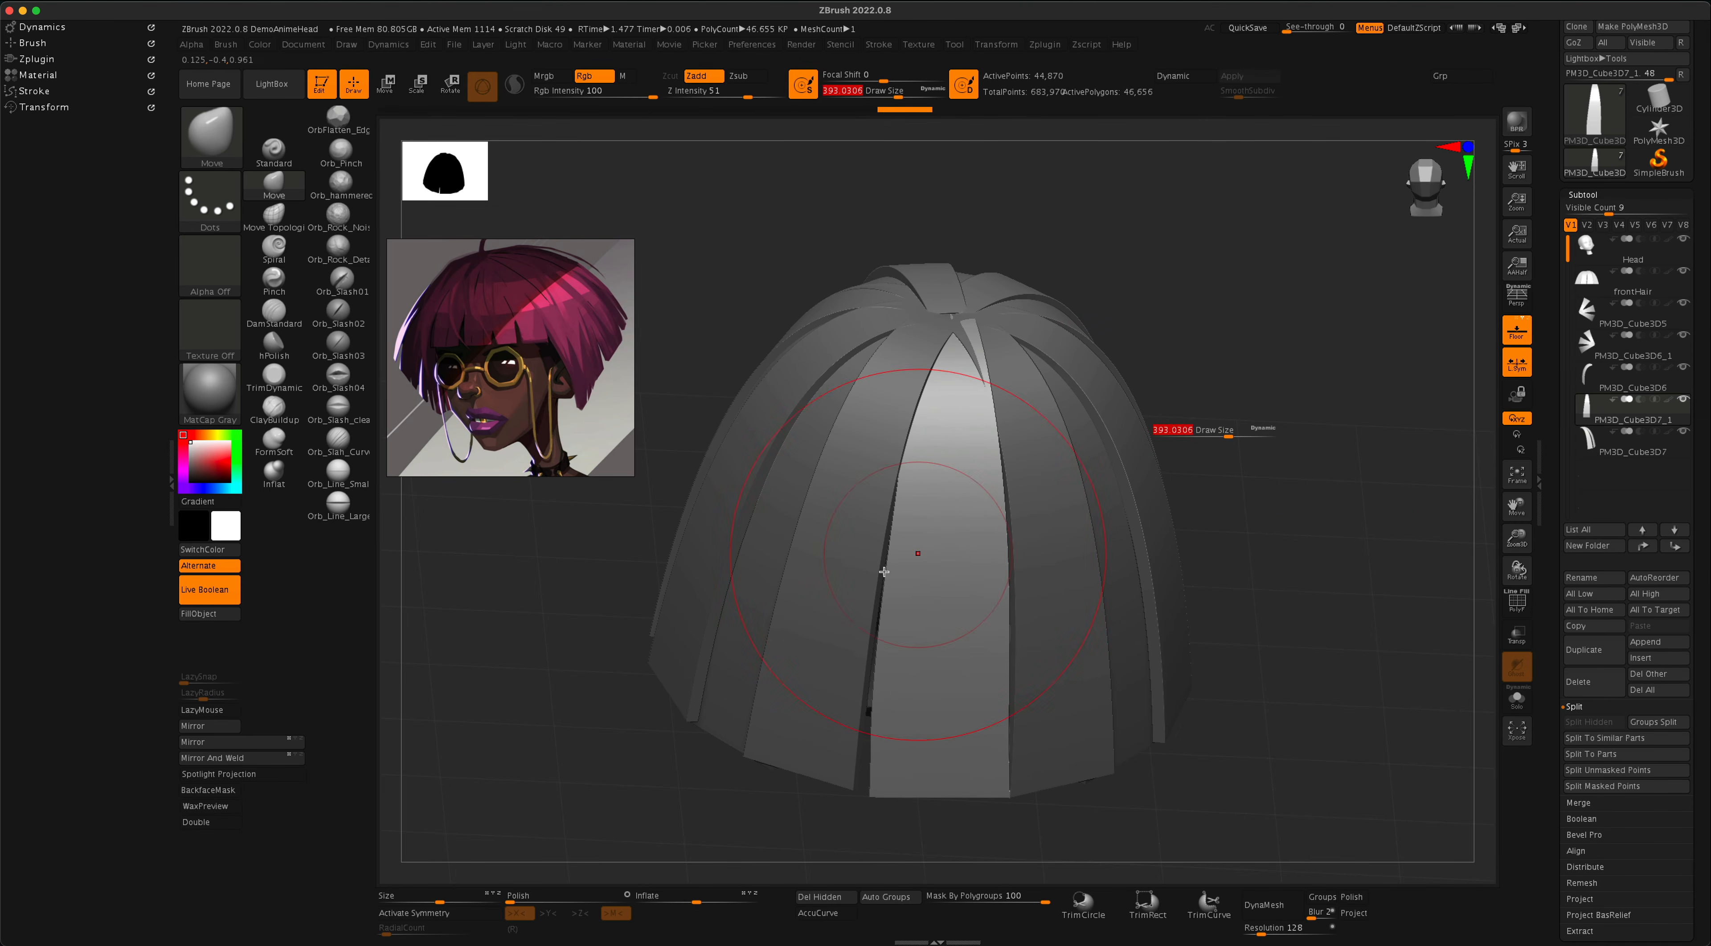
{"action": "left_click_drag", "start_coordinate": [895, 585], "coordinate": [877, 588]}
{"action": "left_click_drag", "start_coordinate": [997, 577], "coordinate": [1009, 576]}
{"action": "left_click_drag", "start_coordinate": [899, 640], "coordinate": [885, 642]}
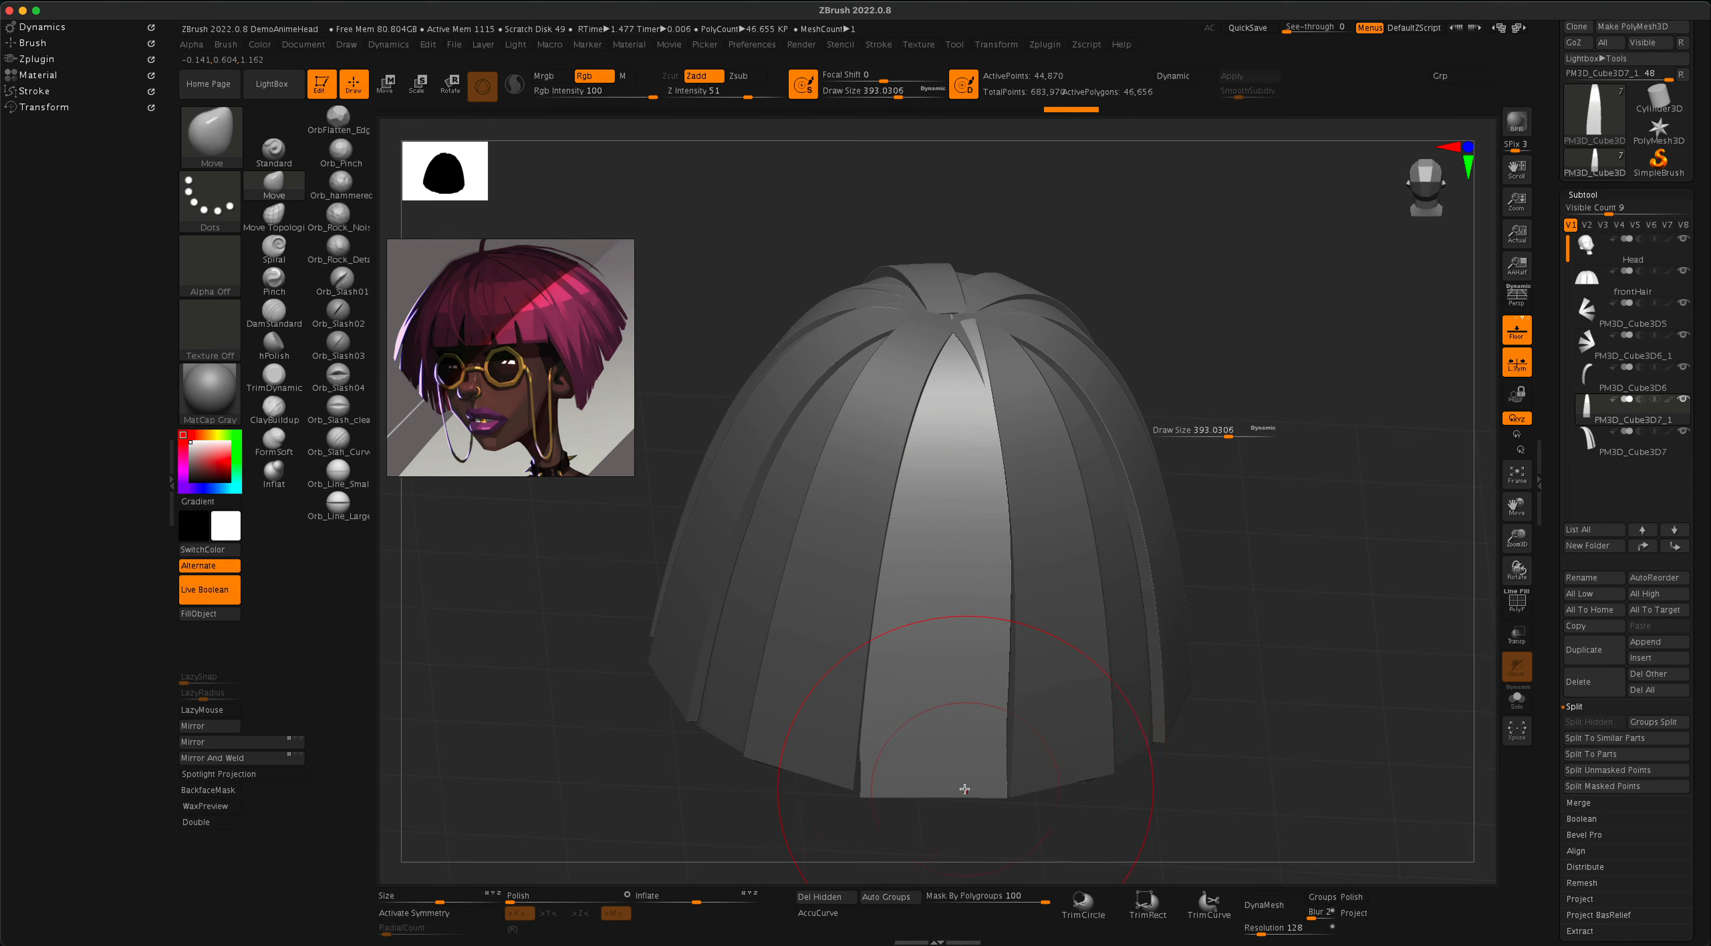
{"action": "left_click_drag", "start_coordinate": [1308, 651], "coordinate": [1310, 675]}
Merge PM3D_Cube3D5 down with all the strand subtools listed below it.
{"action": "left_click_drag", "start_coordinate": [1196, 342], "coordinate": [1183, 450]}
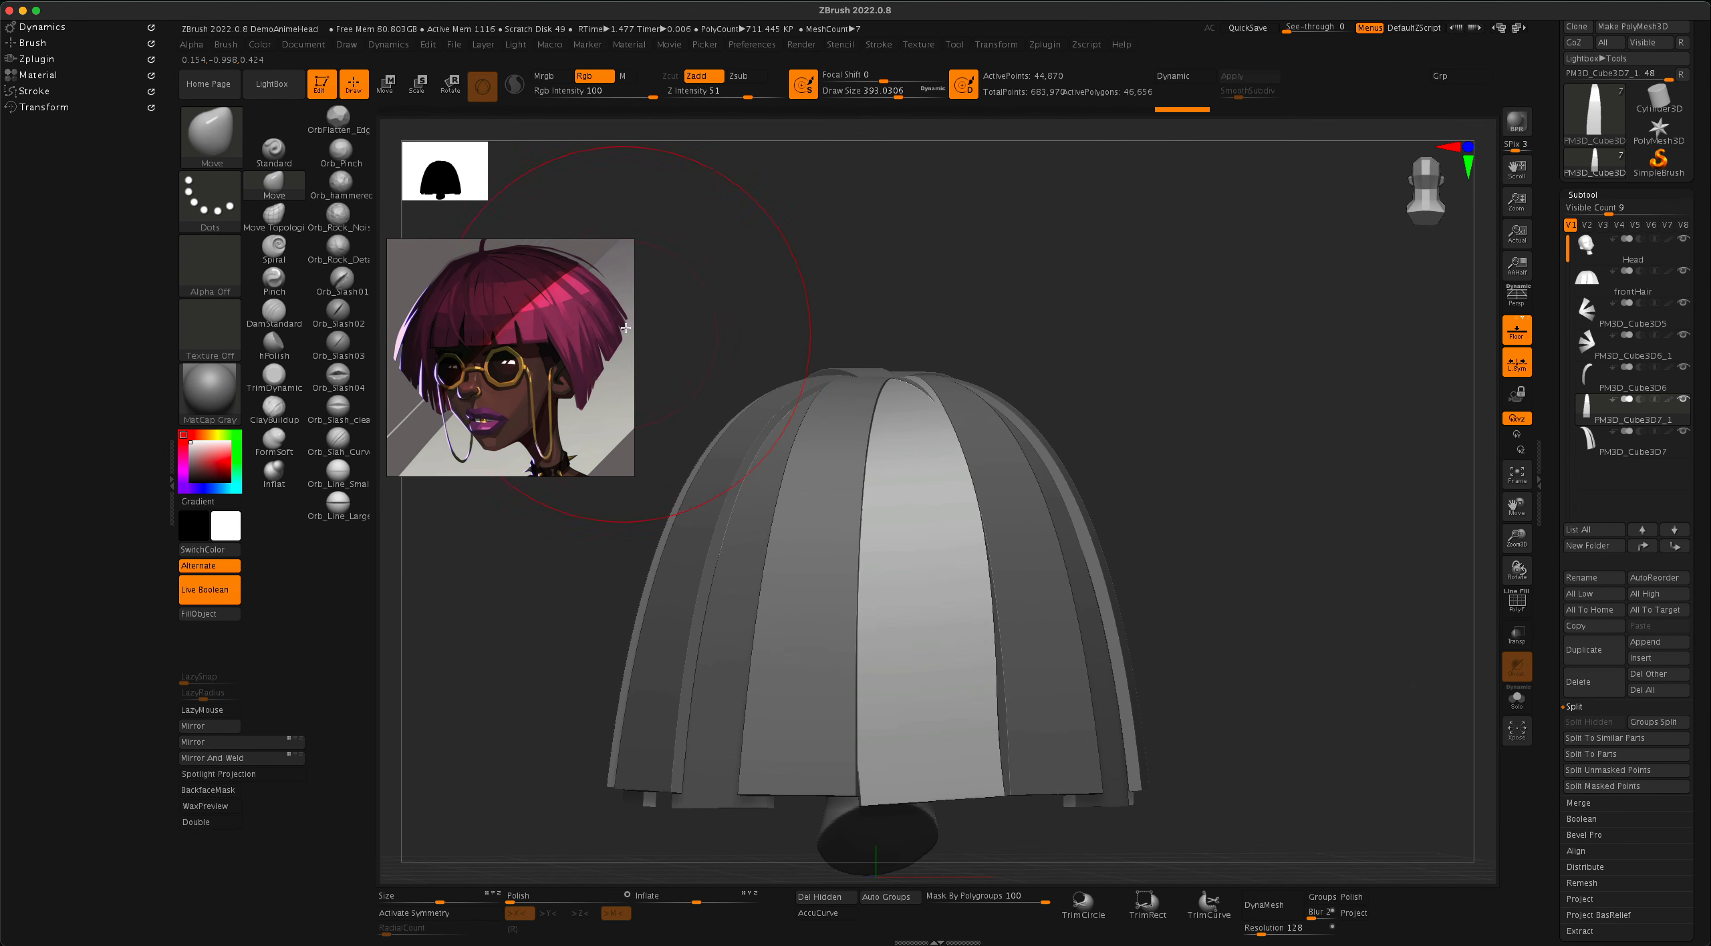
{"action": "left_click_drag", "start_coordinate": [852, 272], "coordinate": [1222, 352]}
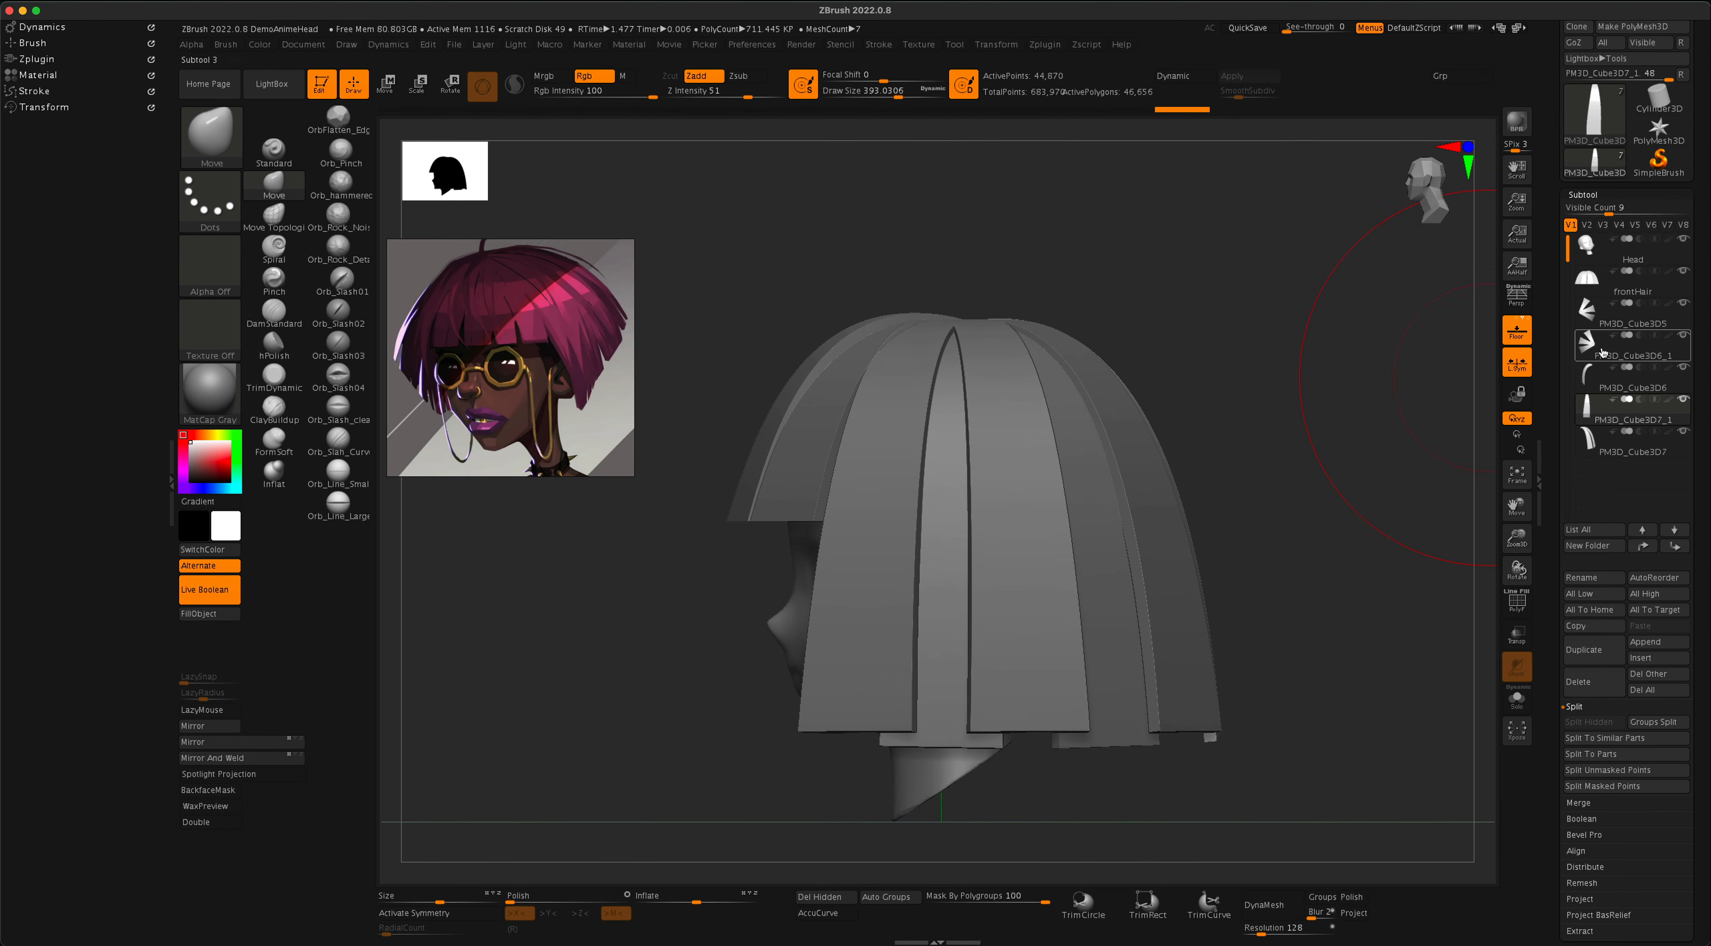
{"action": "left_click", "coordinate": [1654, 322]}
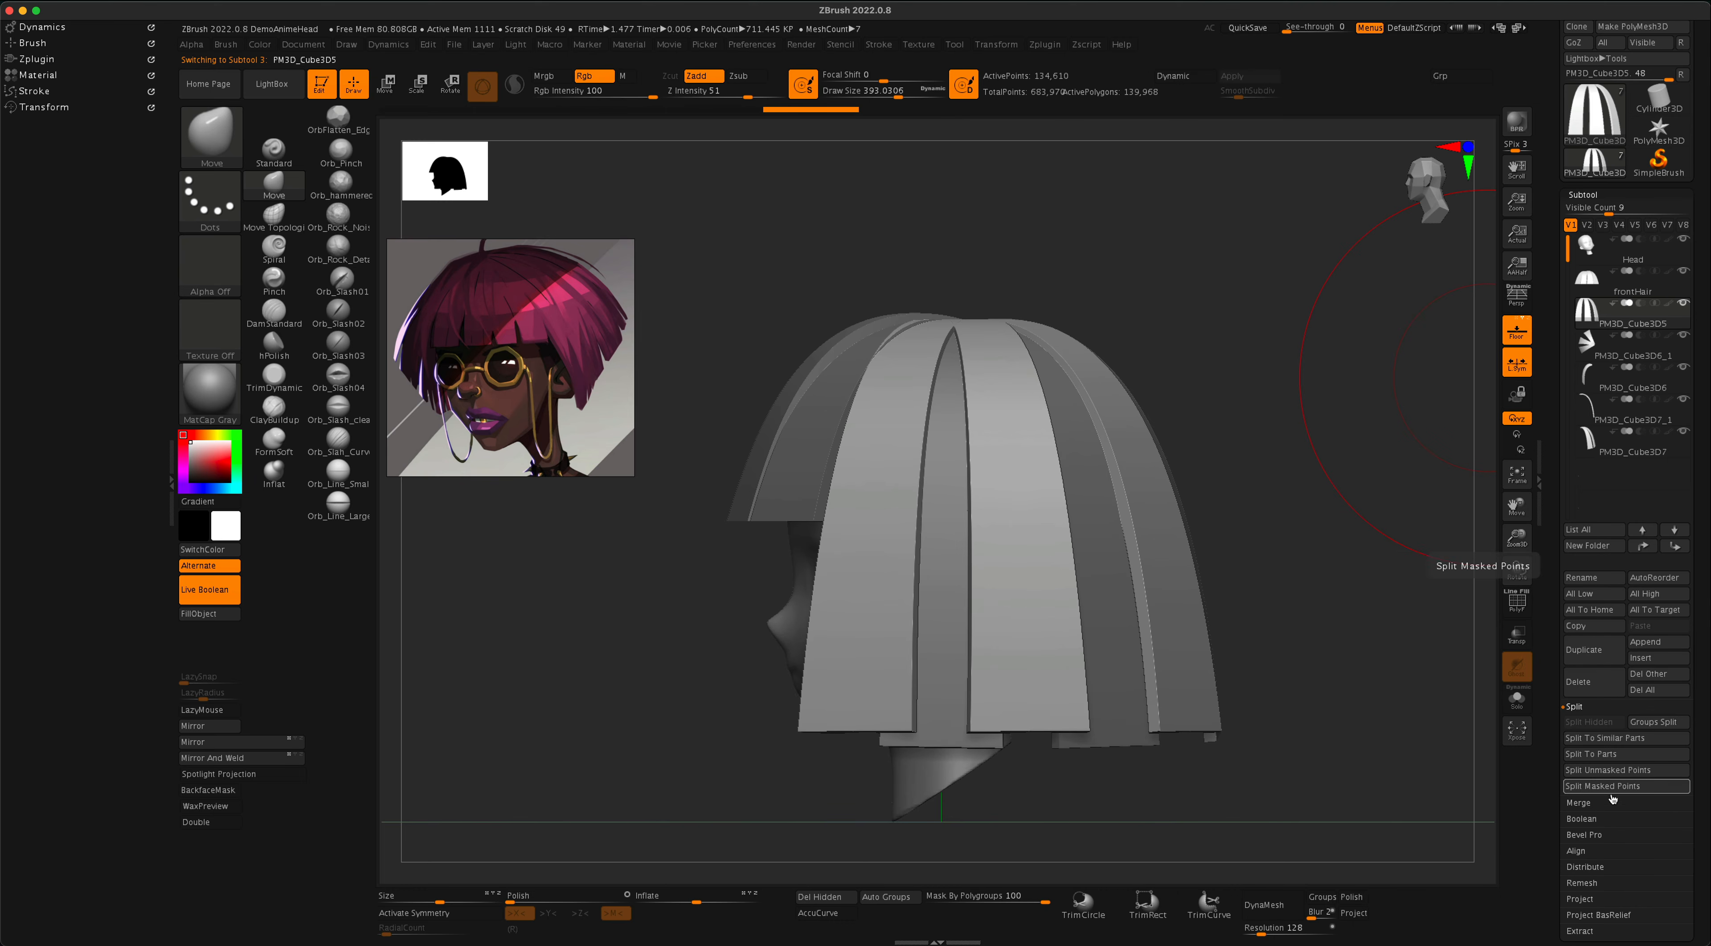
{"action": "left_click", "coordinate": [1598, 804]}
{"action": "left_click", "coordinate": [1594, 738]}
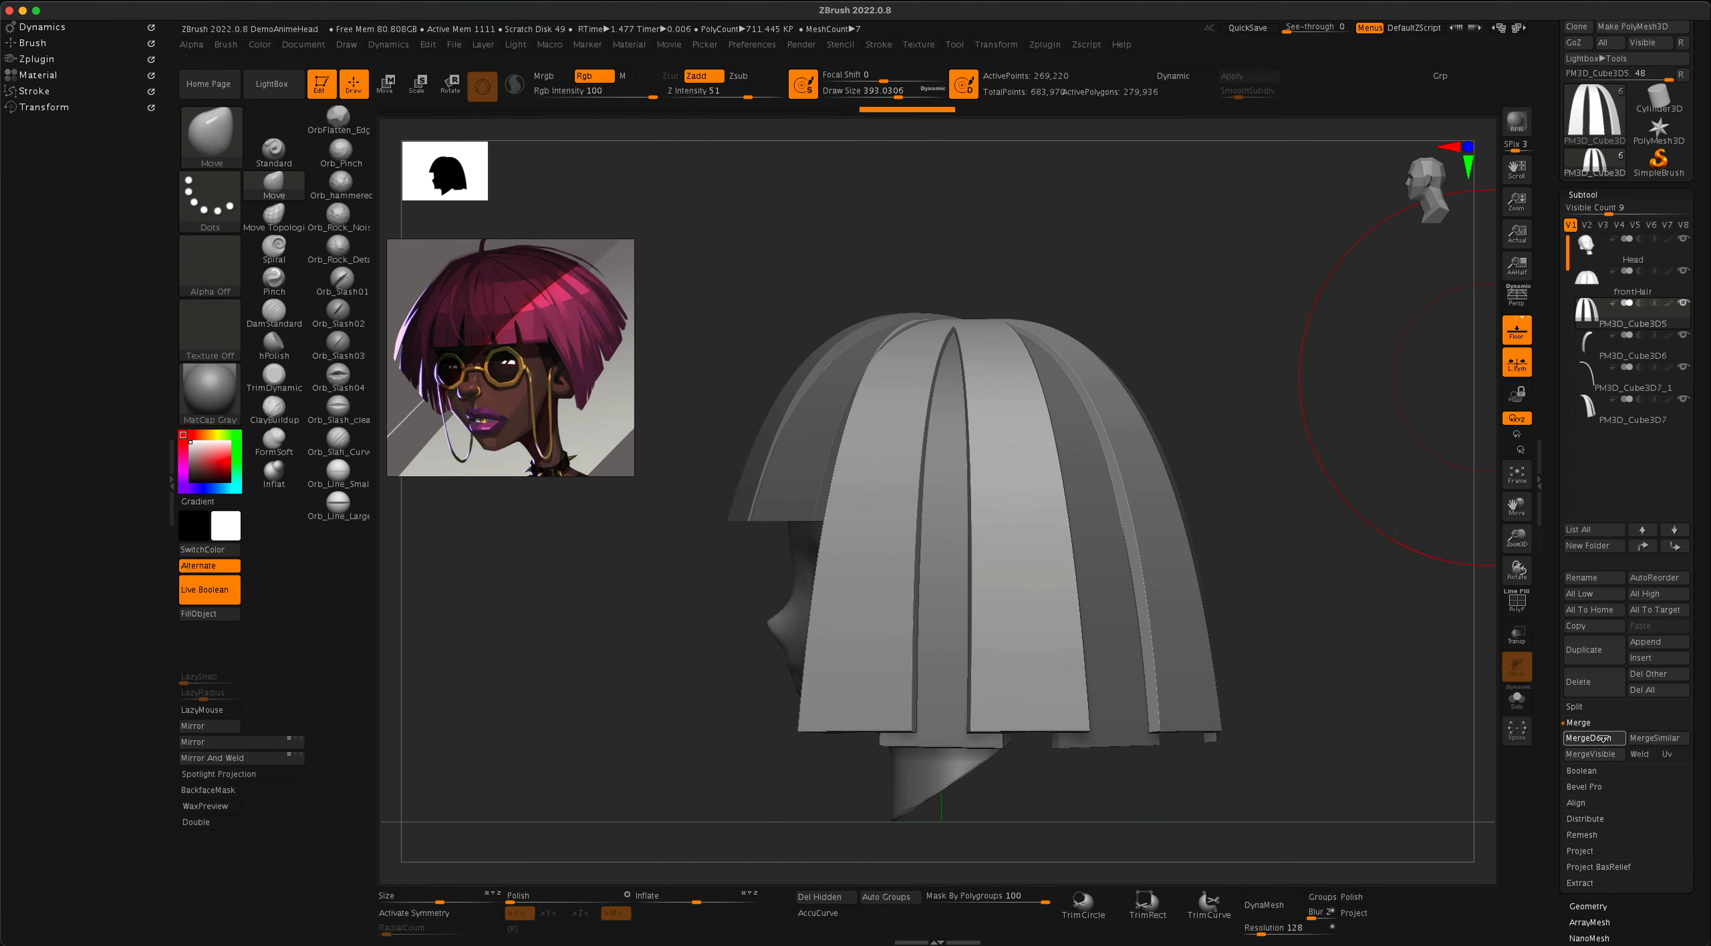
{"action": "left_click", "coordinate": [1594, 739]}
{"action": "left_click", "coordinate": [1594, 739]}
{"action": "left_click", "coordinate": [1594, 739]}
Auto-group the merged strands with polyframe shown, and turn the polyframe display off again.
{"action": "left_click_drag", "start_coordinate": [1354, 528], "coordinate": [1302, 531]}
{"action": "left_click", "coordinate": [1518, 610]}
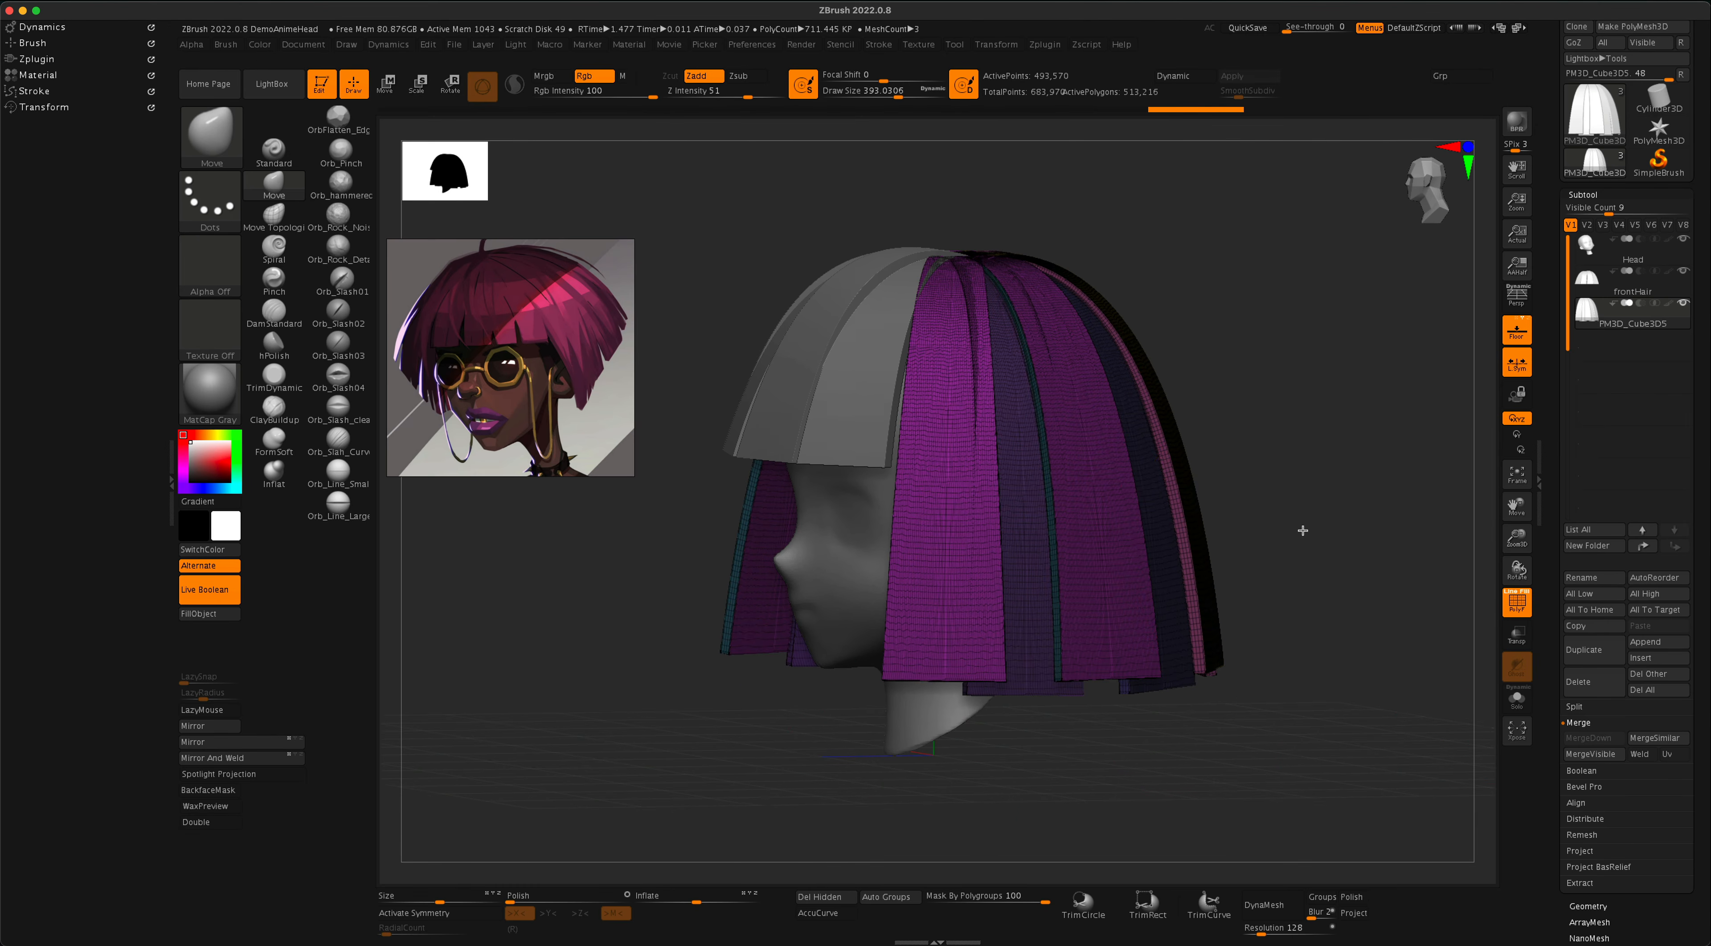
{"action": "left_click", "coordinate": [873, 899]}
{"action": "left_click_drag", "start_coordinate": [1252, 677], "coordinate": [1294, 573]}
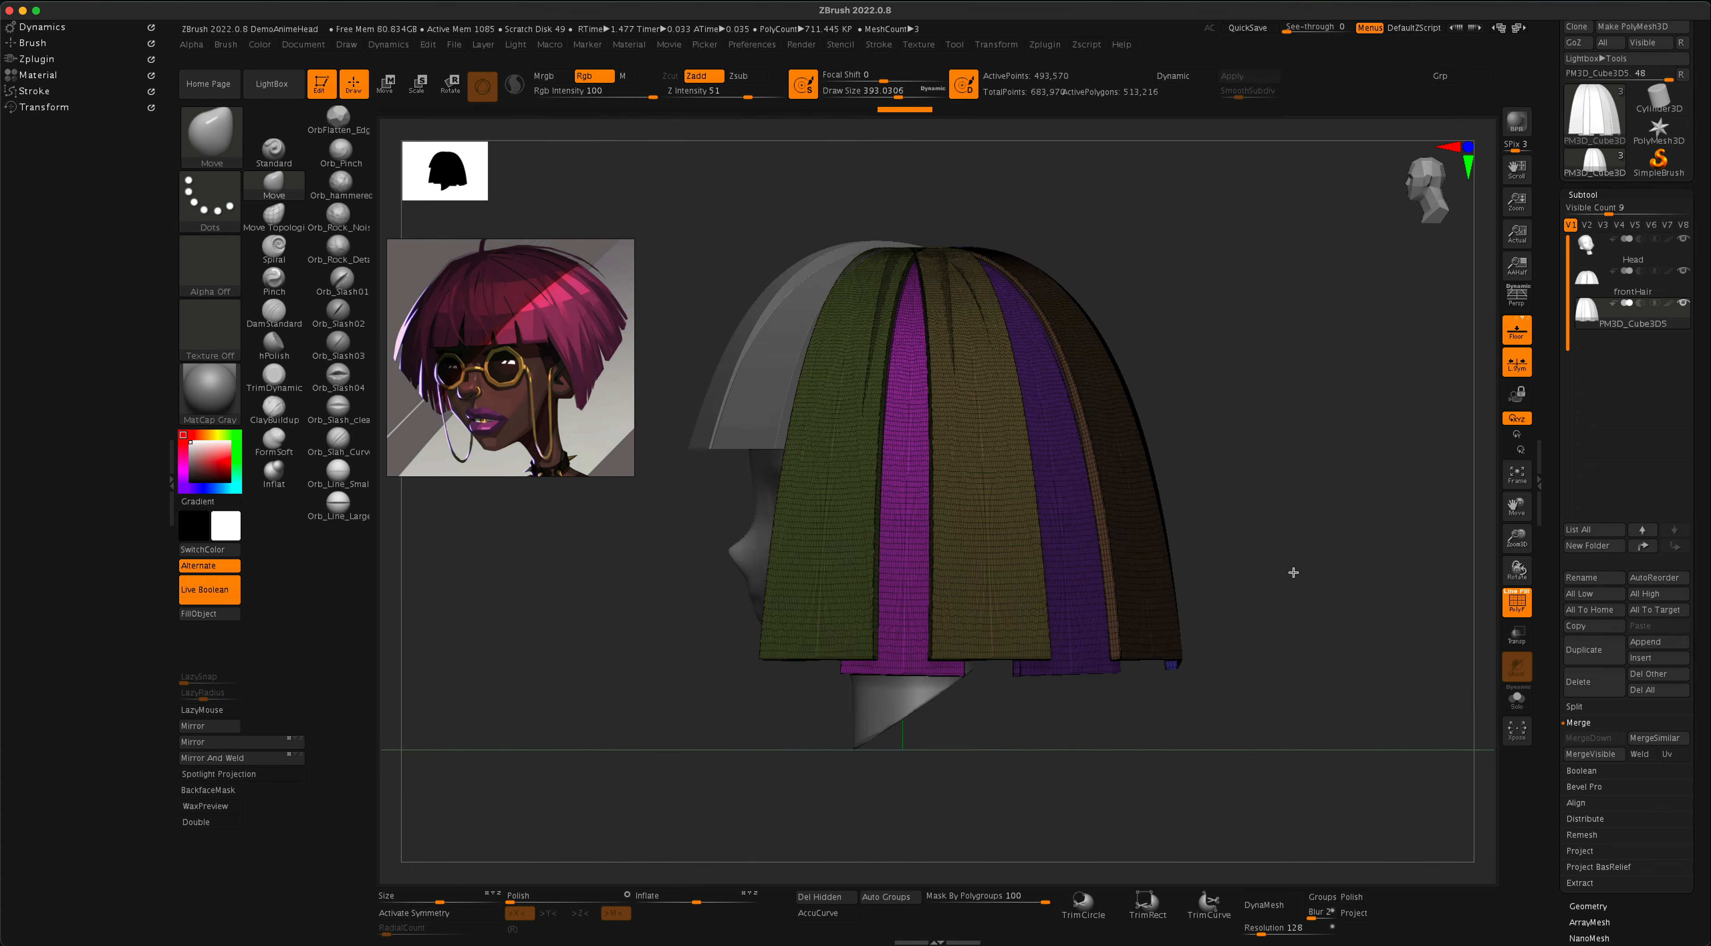
{"action": "left_click", "coordinate": [1518, 610]}
In side view, trim off the lower back hair with a straight Knife Curve cut sloping from the back down towards the chin.
{"action": "mouse_move", "coordinate": [1462, 632]}
{"action": "left_mouse_down"}
{"action": "mouse_move", "coordinate": [1371, 619]}
{"action": "mouse_move", "coordinate": [1272, 547]}
{"action": "mouse_move", "coordinate": [1267, 563]}
{"action": "mouse_move", "coordinate": [514, 708]}
{"action": "mouse_move", "coordinate": [534, 626]}
{"action": "mouse_move", "coordinate": [538, 806]}
{"action": "mouse_move", "coordinate": [541, 751]}
{"action": "left_mouse_up"}
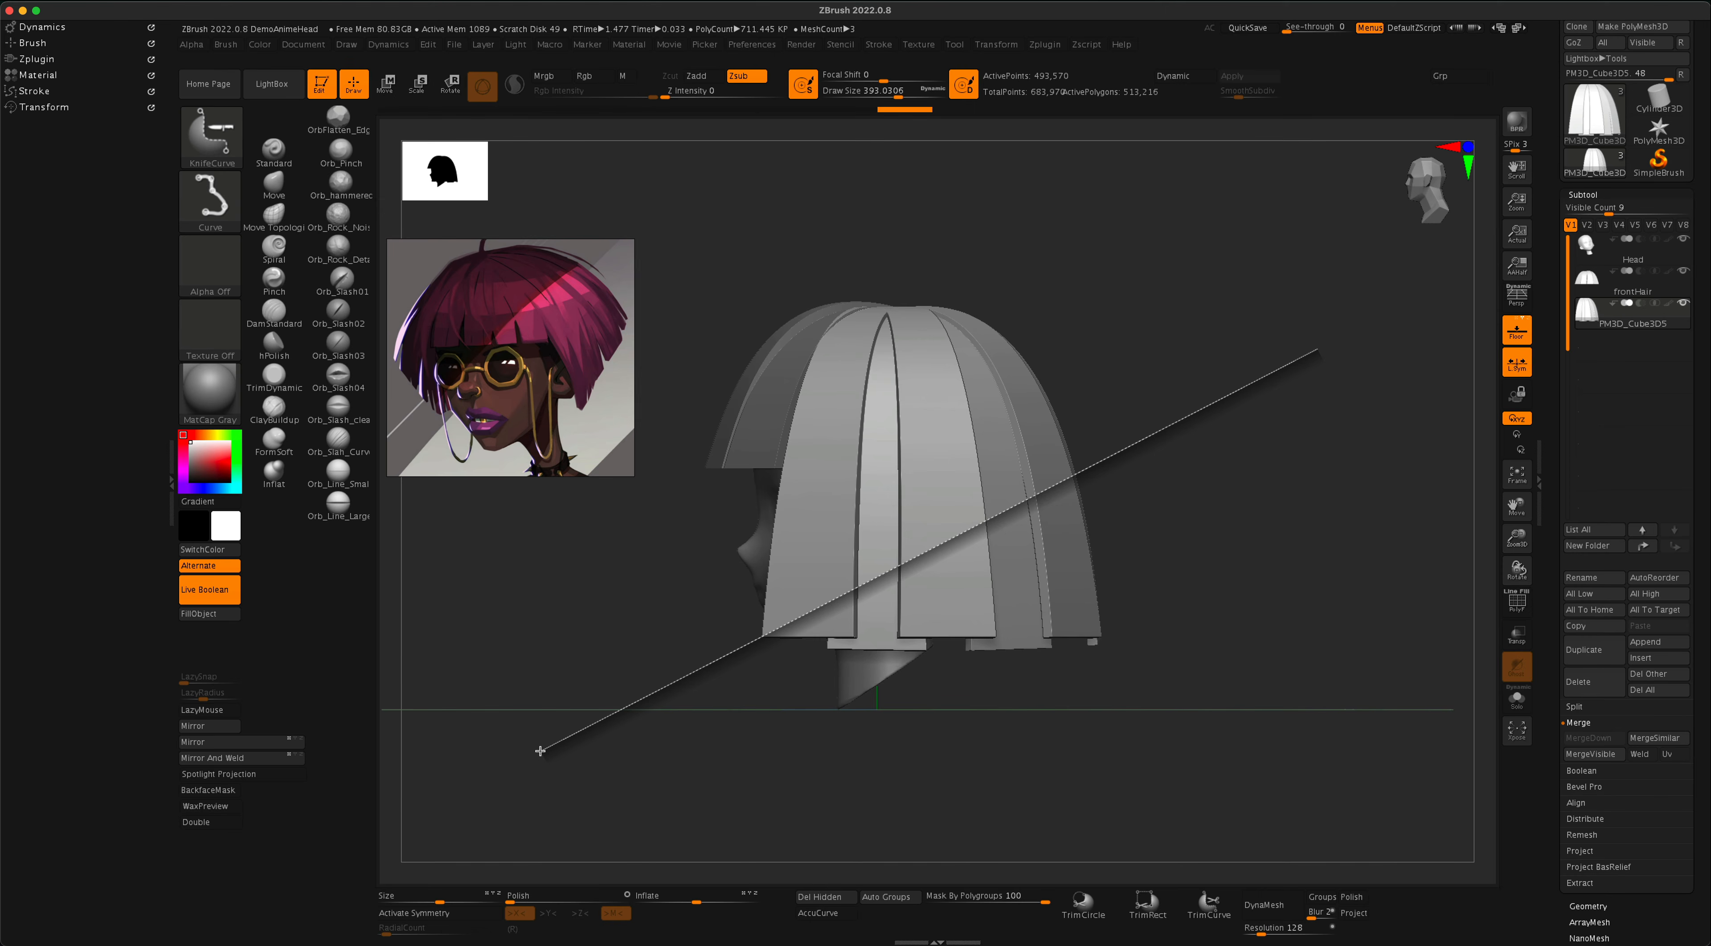
{"action": "left_click_drag", "start_coordinate": [540, 751], "coordinate": [541, 751], "text": "ctrl+shift"}
{"action": "mouse_move", "coordinate": [1210, 664]}
{"action": "left_mouse_down"}
{"action": "mouse_move", "coordinate": [1147, 644]}
{"action": "mouse_move", "coordinate": [1159, 599]}
{"action": "mouse_move", "coordinate": [1222, 601]}
{"action": "mouse_move", "coordinate": [1264, 669]}
{"action": "mouse_move", "coordinate": [1310, 676]}
{"action": "mouse_move", "coordinate": [1268, 697]}
{"action": "mouse_move", "coordinate": [1290, 637]}
{"action": "mouse_move", "coordinate": [1175, 533]}
{"action": "mouse_move", "coordinate": [1153, 668]}
{"action": "mouse_move", "coordinate": [1212, 649]}
{"action": "left_mouse_up"}
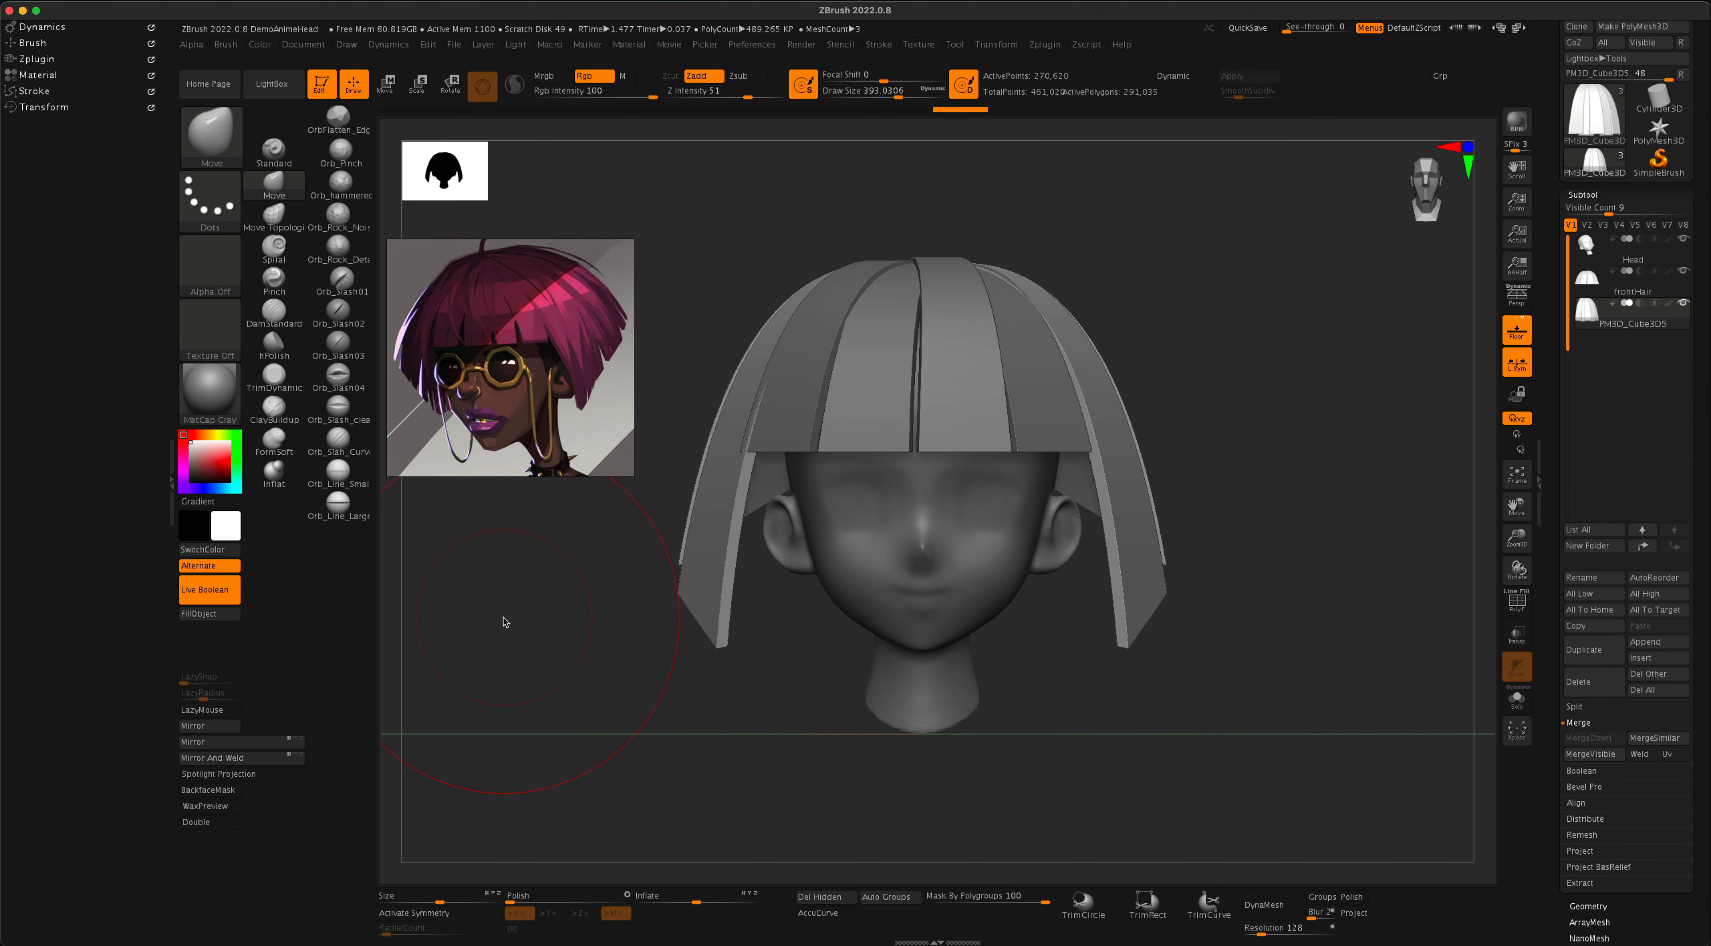
Disable Mask By Polygroups, enable X symmetry and pull the side and back strands closer to the head at draw size about 525.
{"action": "key", "text": "s"}
{"action": "left_click_drag", "start_coordinate": [508, 622], "coordinate": [522, 621]}
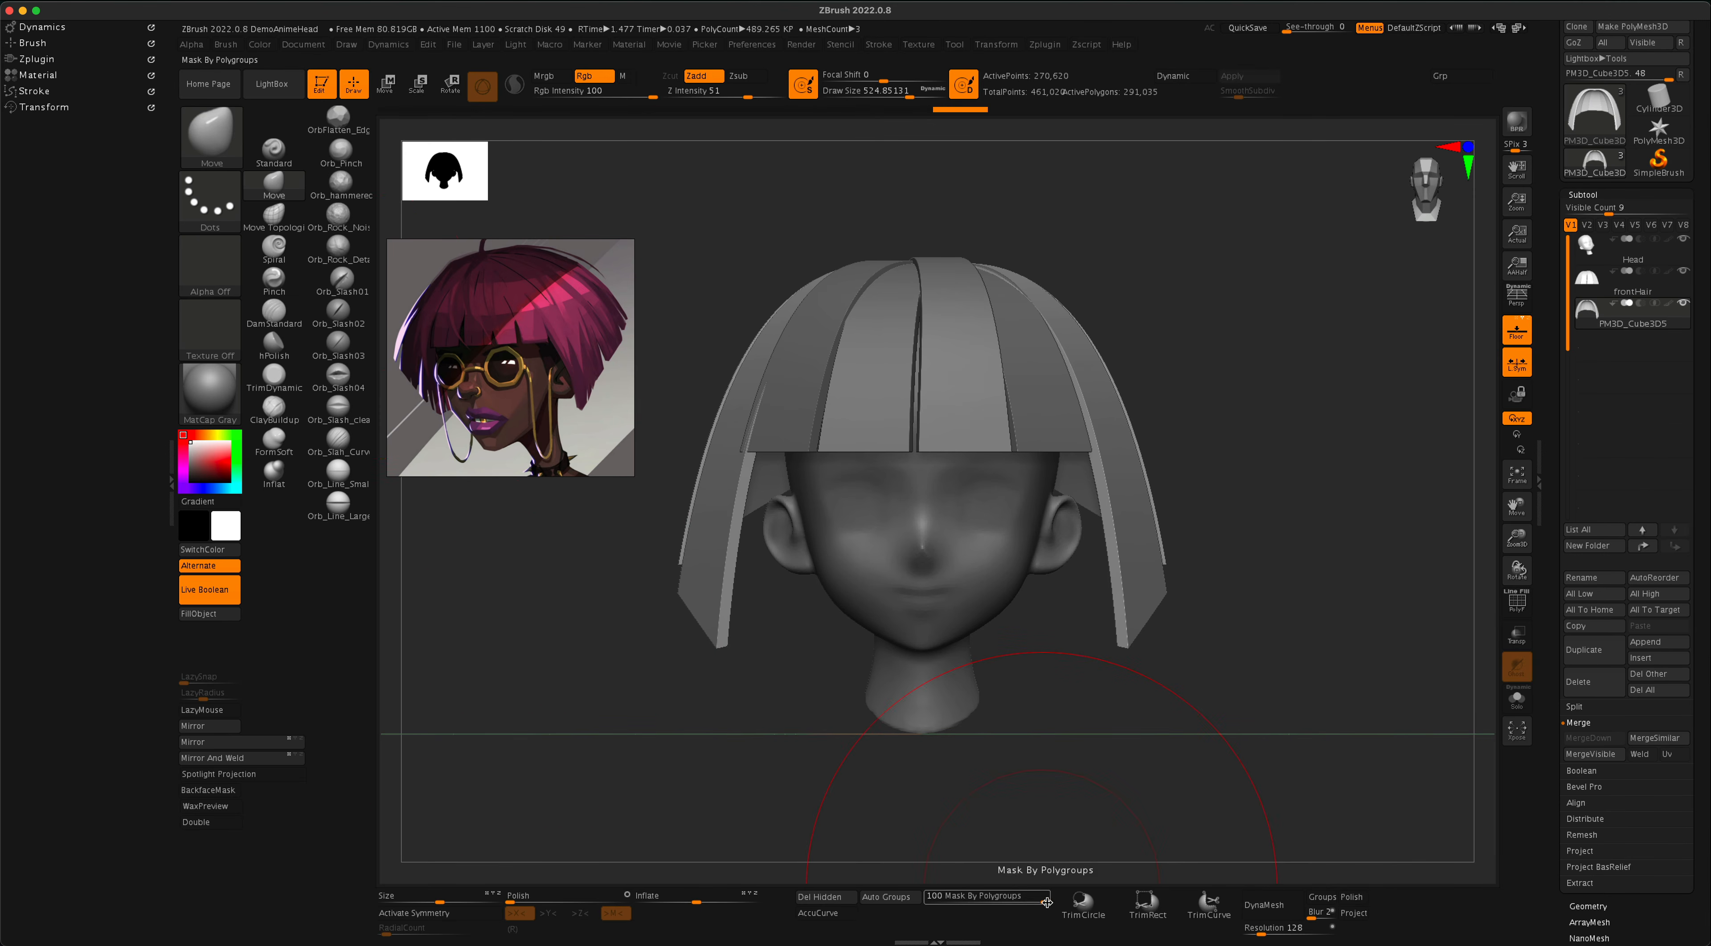
{"action": "left_click_drag", "start_coordinate": [1046, 903], "coordinate": [1029, 900]}
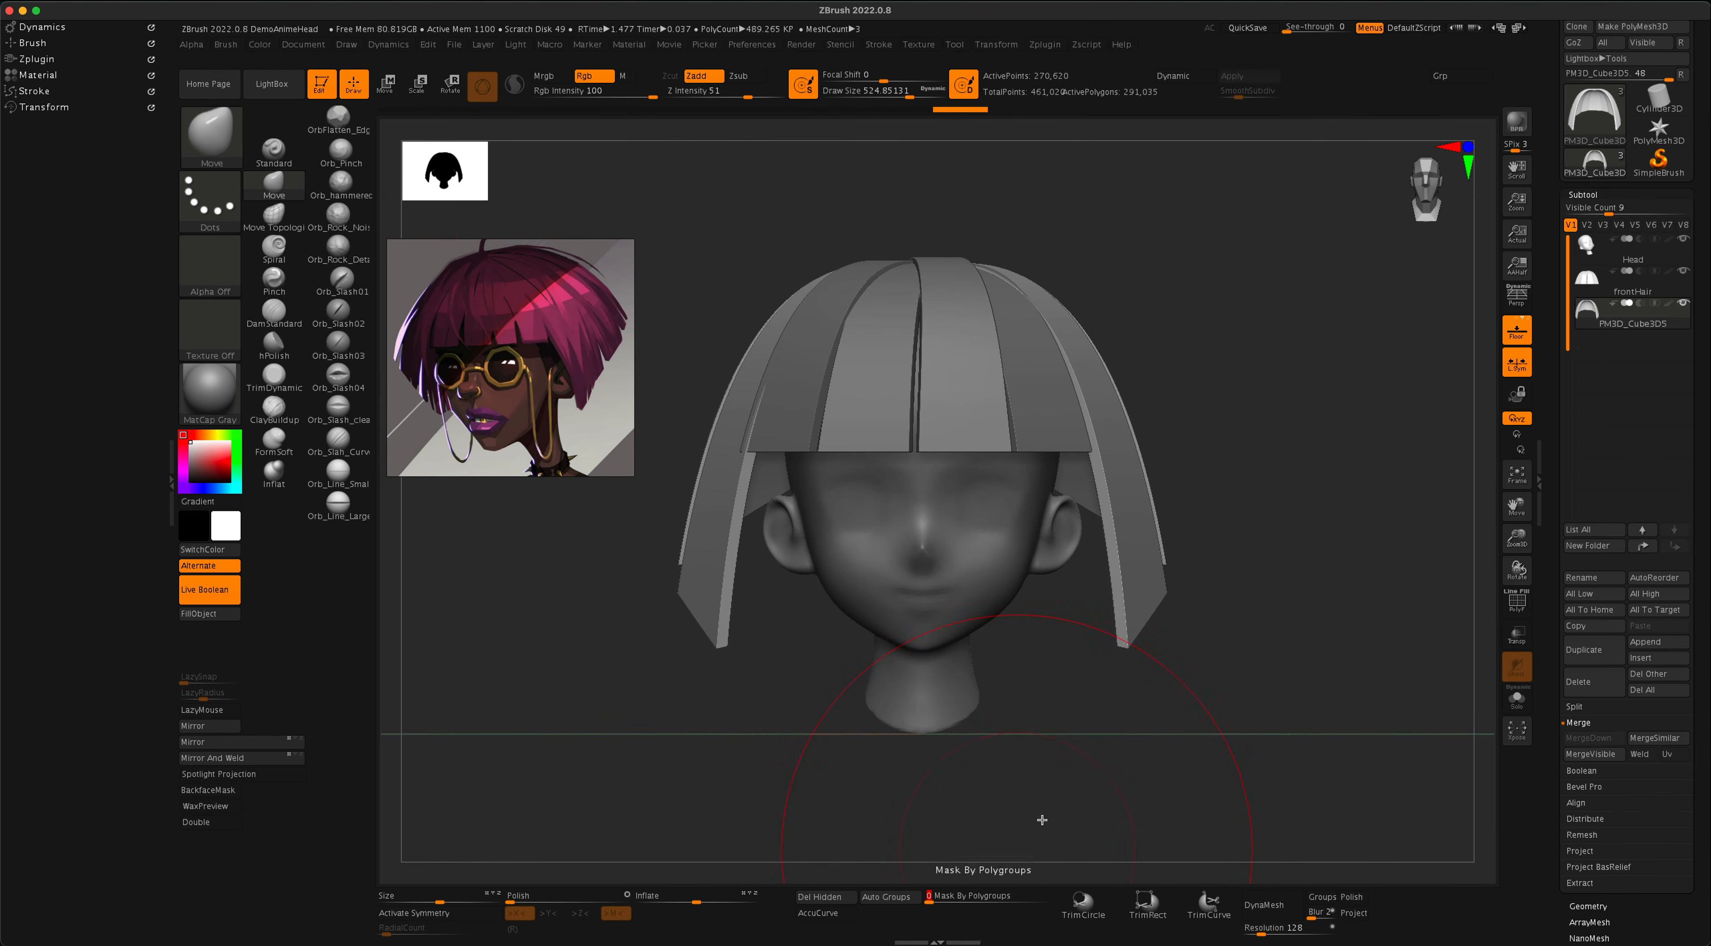
{"action": "left_click_drag", "start_coordinate": [1038, 814], "coordinate": [1078, 557]}
{"action": "key", "text": "x"}
{"action": "left_click_drag", "start_coordinate": [1134, 458], "coordinate": [1108, 602]}
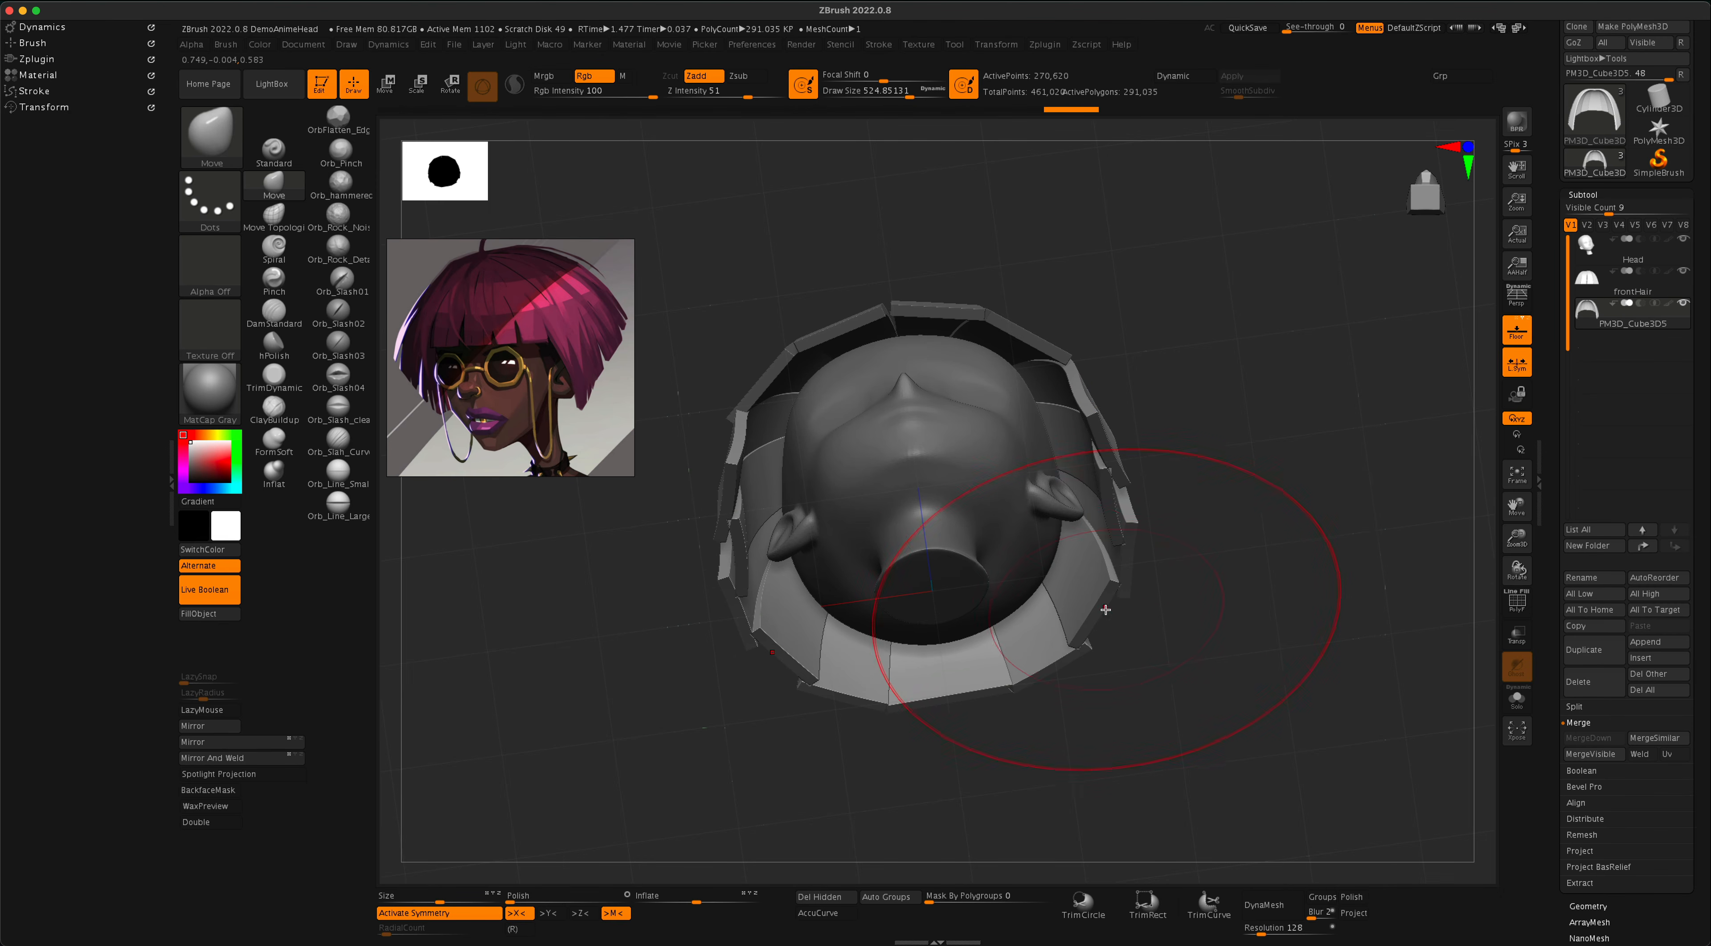
{"action": "left_click_drag", "start_coordinate": [1133, 542], "coordinate": [1093, 602]}
{"action": "left_click_drag", "start_coordinate": [1143, 711], "coordinate": [1141, 592]}
{"action": "mouse_move", "coordinate": [1040, 719]}
{"action": "left_mouse_down"}
{"action": "mouse_move", "coordinate": [1008, 699]}
{"action": "mouse_move", "coordinate": [1028, 696]}
{"action": "left_mouse_up"}
{"action": "mouse_move", "coordinate": [1132, 622]}
{"action": "left_mouse_down"}
{"action": "mouse_move", "coordinate": [1138, 750]}
{"action": "mouse_move", "coordinate": [1176, 671]}
{"action": "mouse_move", "coordinate": [1176, 584]}
{"action": "mouse_move", "coordinate": [1166, 599]}
{"action": "mouse_move", "coordinate": [1228, 563]}
{"action": "mouse_move", "coordinate": [1123, 559]}
{"action": "mouse_move", "coordinate": [1132, 584]}
{"action": "left_mouse_up"}
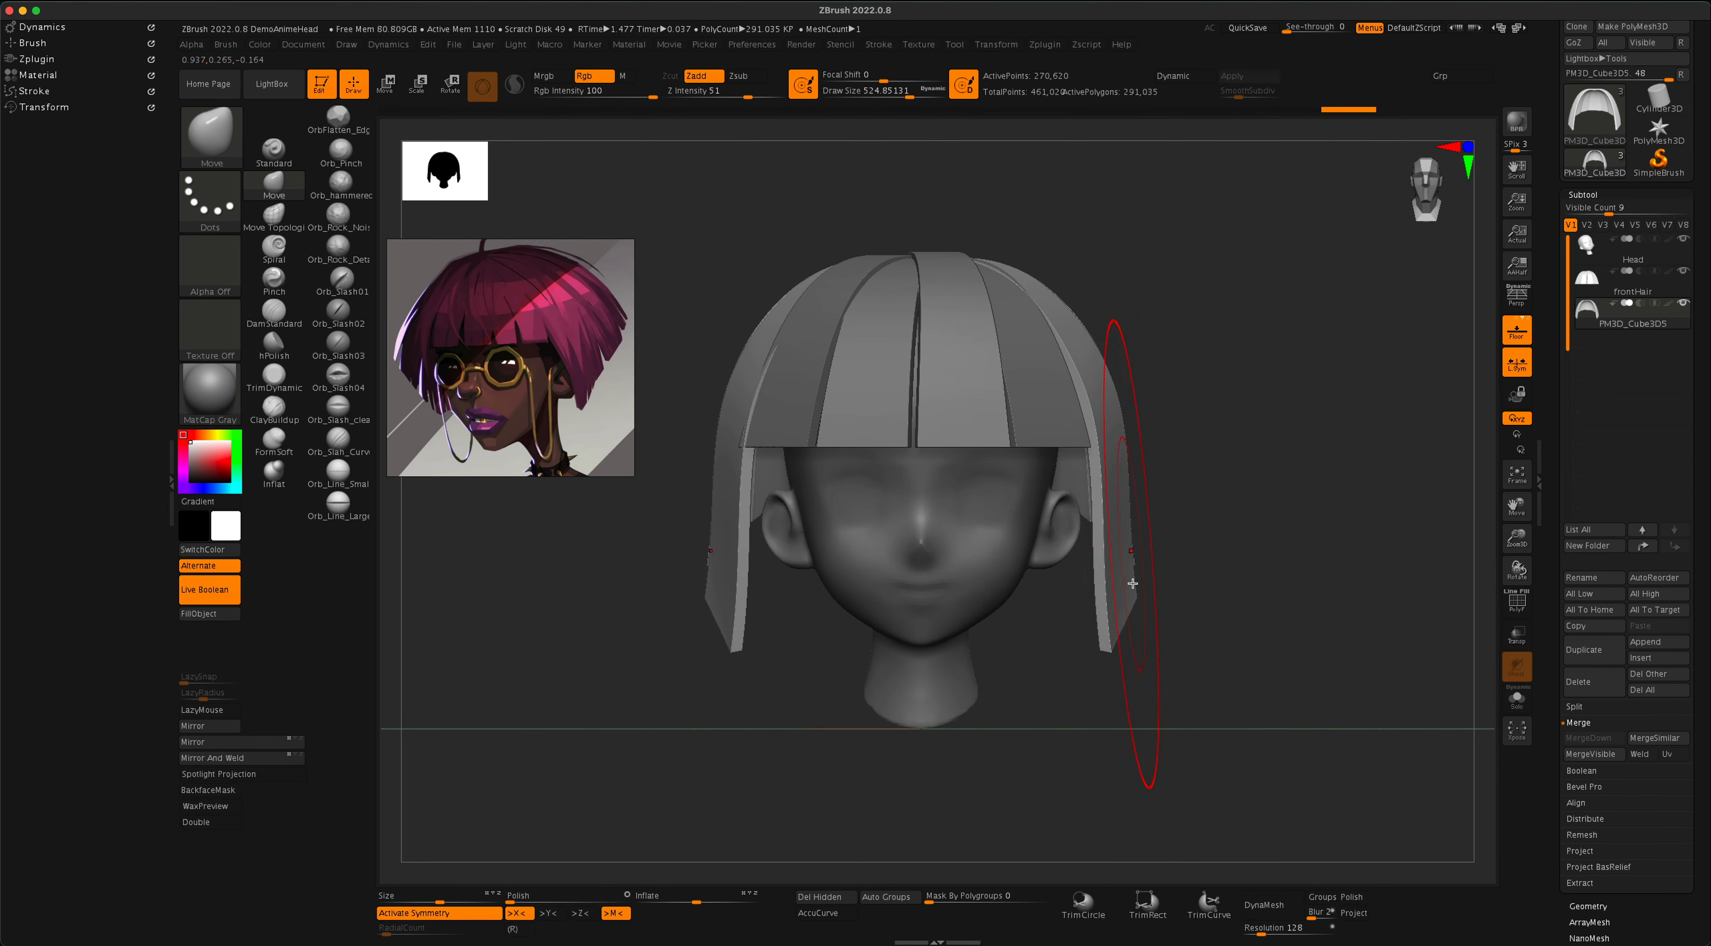
Reduce the draw size to about 400, bulge the side strands outward at mid-height and curve their lower ends inward towards the face.
{"action": "key", "text": "s"}
{"action": "left_click_drag", "start_coordinate": [1234, 513], "coordinate": [1221, 512]}
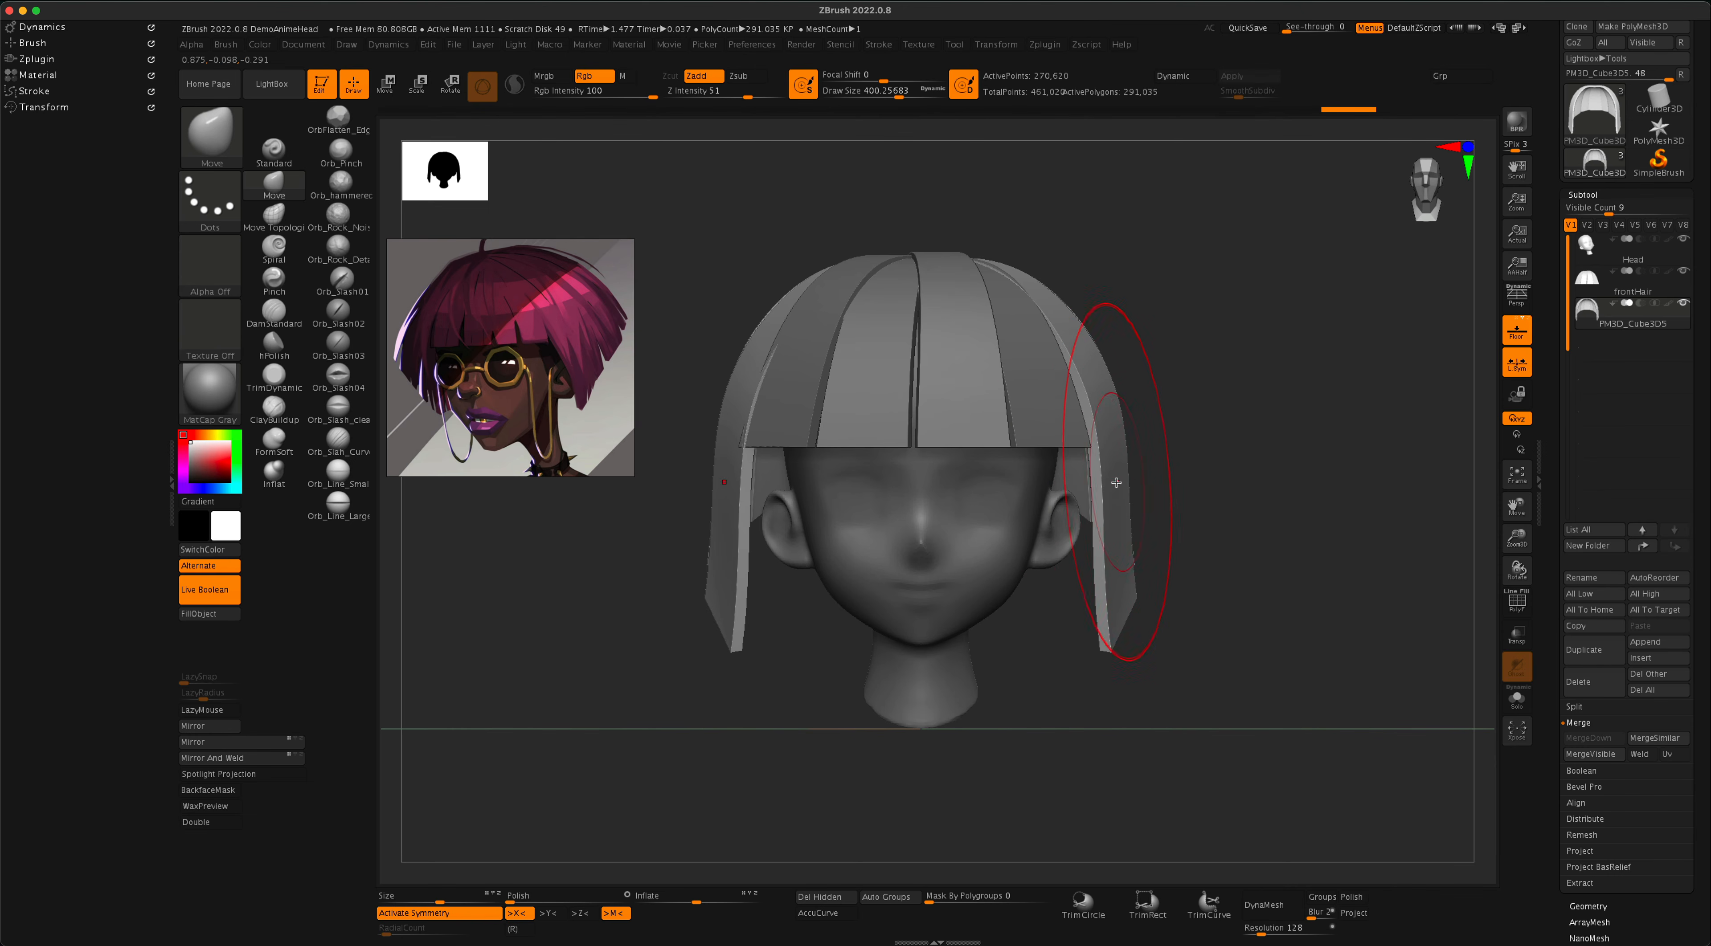
{"action": "left_click_drag", "start_coordinate": [1115, 482], "coordinate": [1132, 486]}
{"action": "left_click_drag", "start_coordinate": [1115, 611], "coordinate": [1087, 621]}
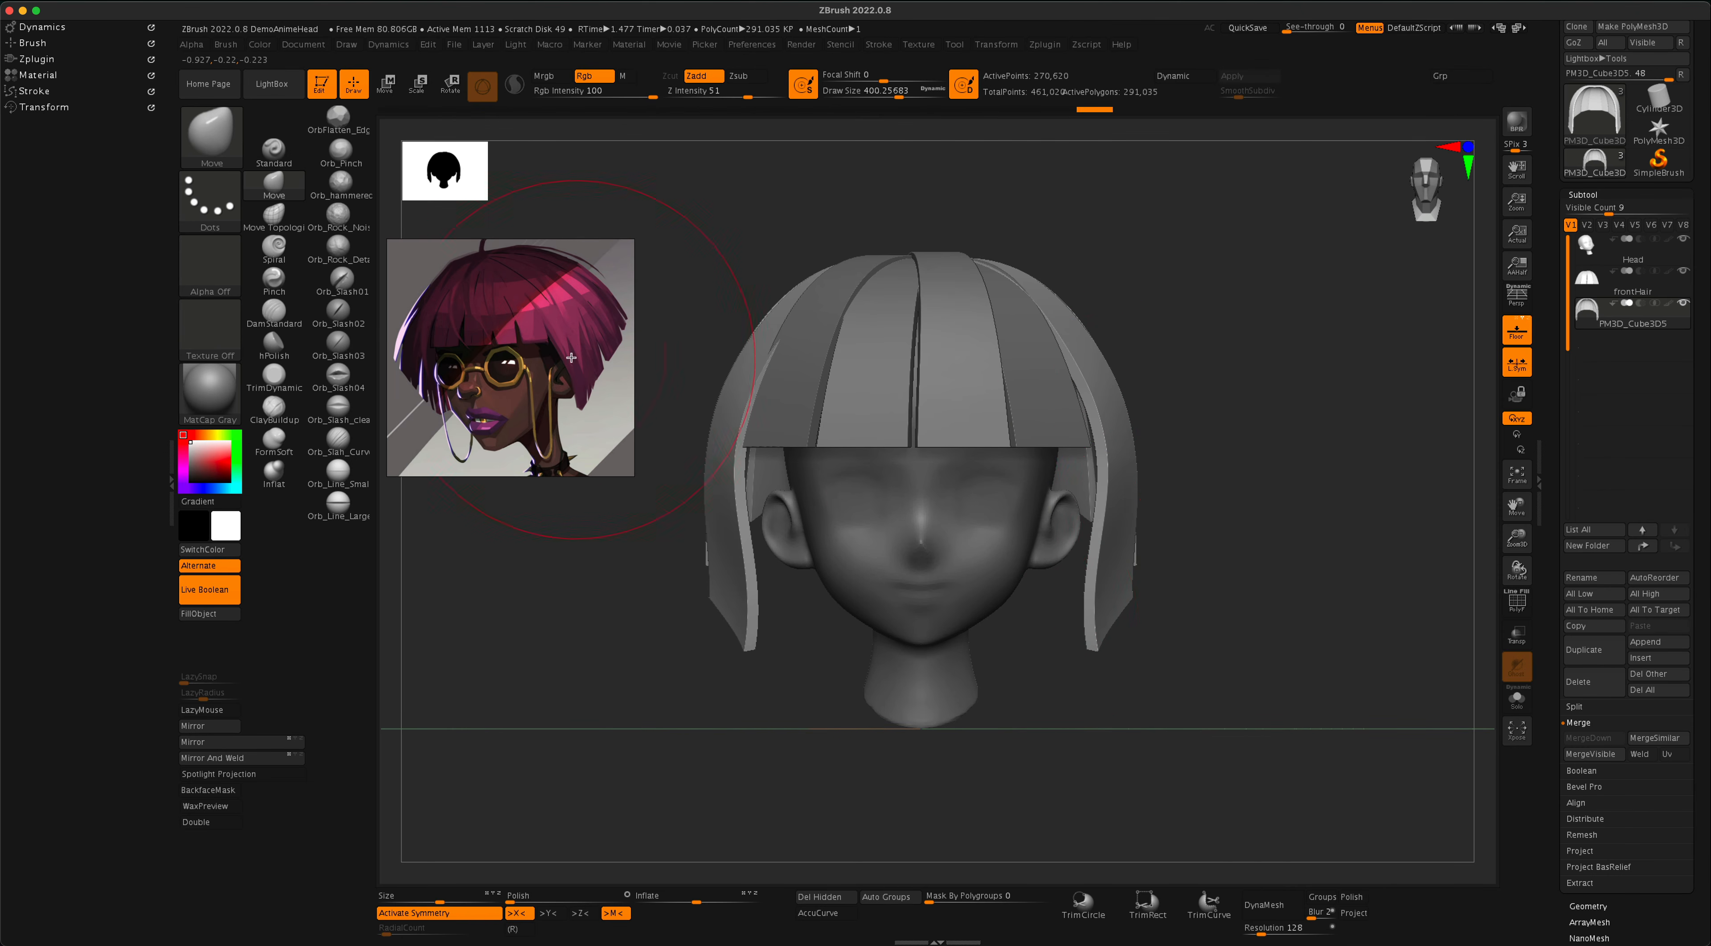
{"action": "mouse_move", "coordinate": [1153, 642]}
{"action": "left_mouse_down"}
{"action": "mouse_move", "coordinate": [1119, 616]}
{"action": "mouse_move", "coordinate": [1203, 673]}
{"action": "mouse_move", "coordinate": [1177, 673]}
{"action": "mouse_move", "coordinate": [1230, 535]}
{"action": "mouse_move", "coordinate": [1249, 572]}
{"action": "mouse_move", "coordinate": [1199, 581]}
{"action": "mouse_move", "coordinate": [1279, 581]}
{"action": "mouse_move", "coordinate": [1329, 617]}
{"action": "mouse_move", "coordinate": [1141, 427]}
{"action": "left_mouse_up"}
{"action": "left_click_drag", "start_coordinate": [1213, 358], "coordinate": [1077, 752]}
Set Mask By Polygroups to 100 and reshape individual side and back strands with the Move brush at draw size about 492.
{"action": "left_click_drag", "start_coordinate": [928, 898], "coordinate": [1054, 898]}
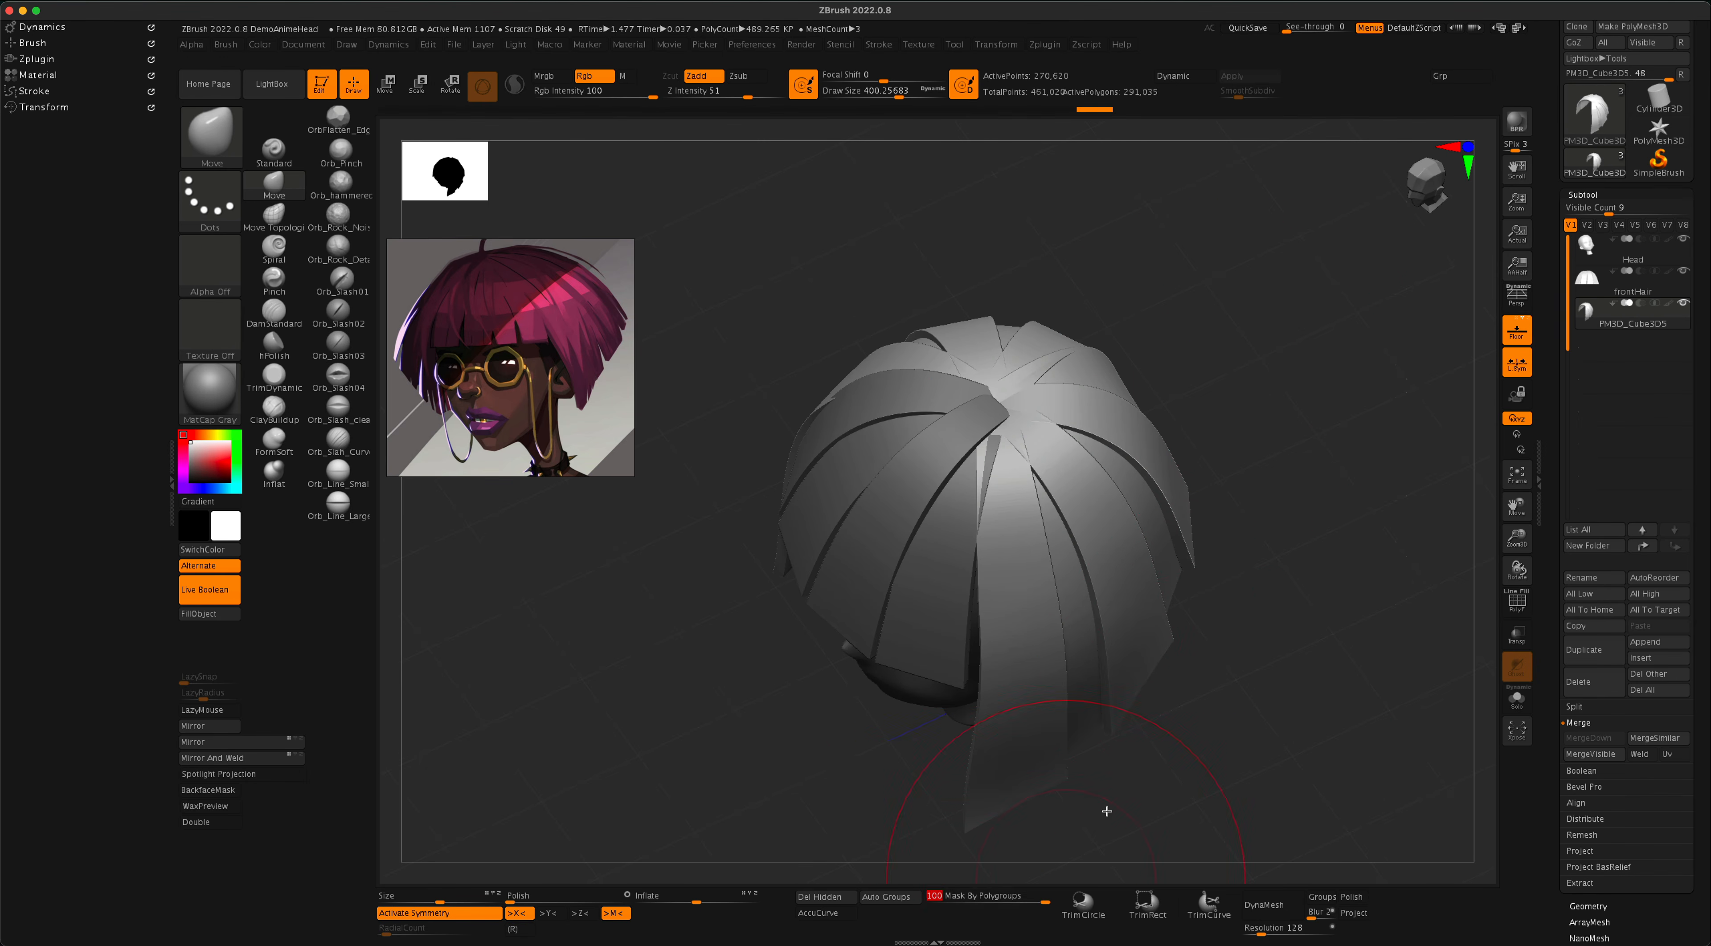
{"action": "key", "text": "s"}
{"action": "mouse_move", "coordinate": [1257, 456]}
{"action": "left_mouse_down"}
{"action": "mouse_move", "coordinate": [1276, 465]}
{"action": "mouse_move", "coordinate": [1062, 518]}
{"action": "left_mouse_up"}
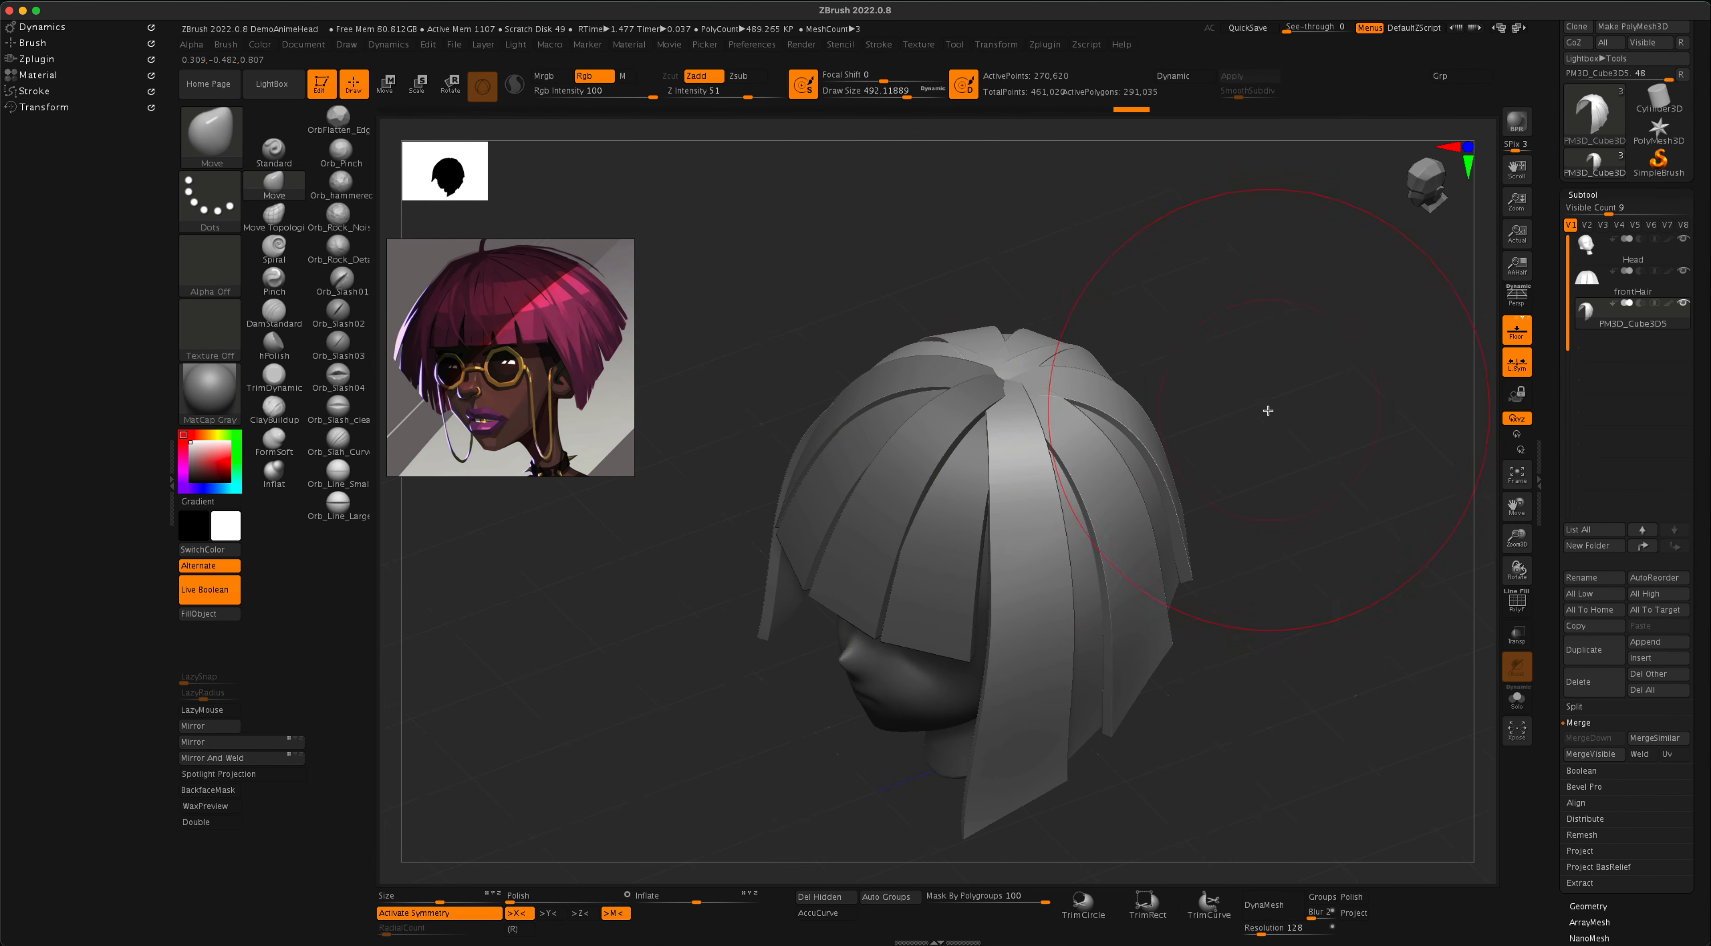
{"action": "left_click_drag", "start_coordinate": [1268, 411], "coordinate": [1130, 452]}
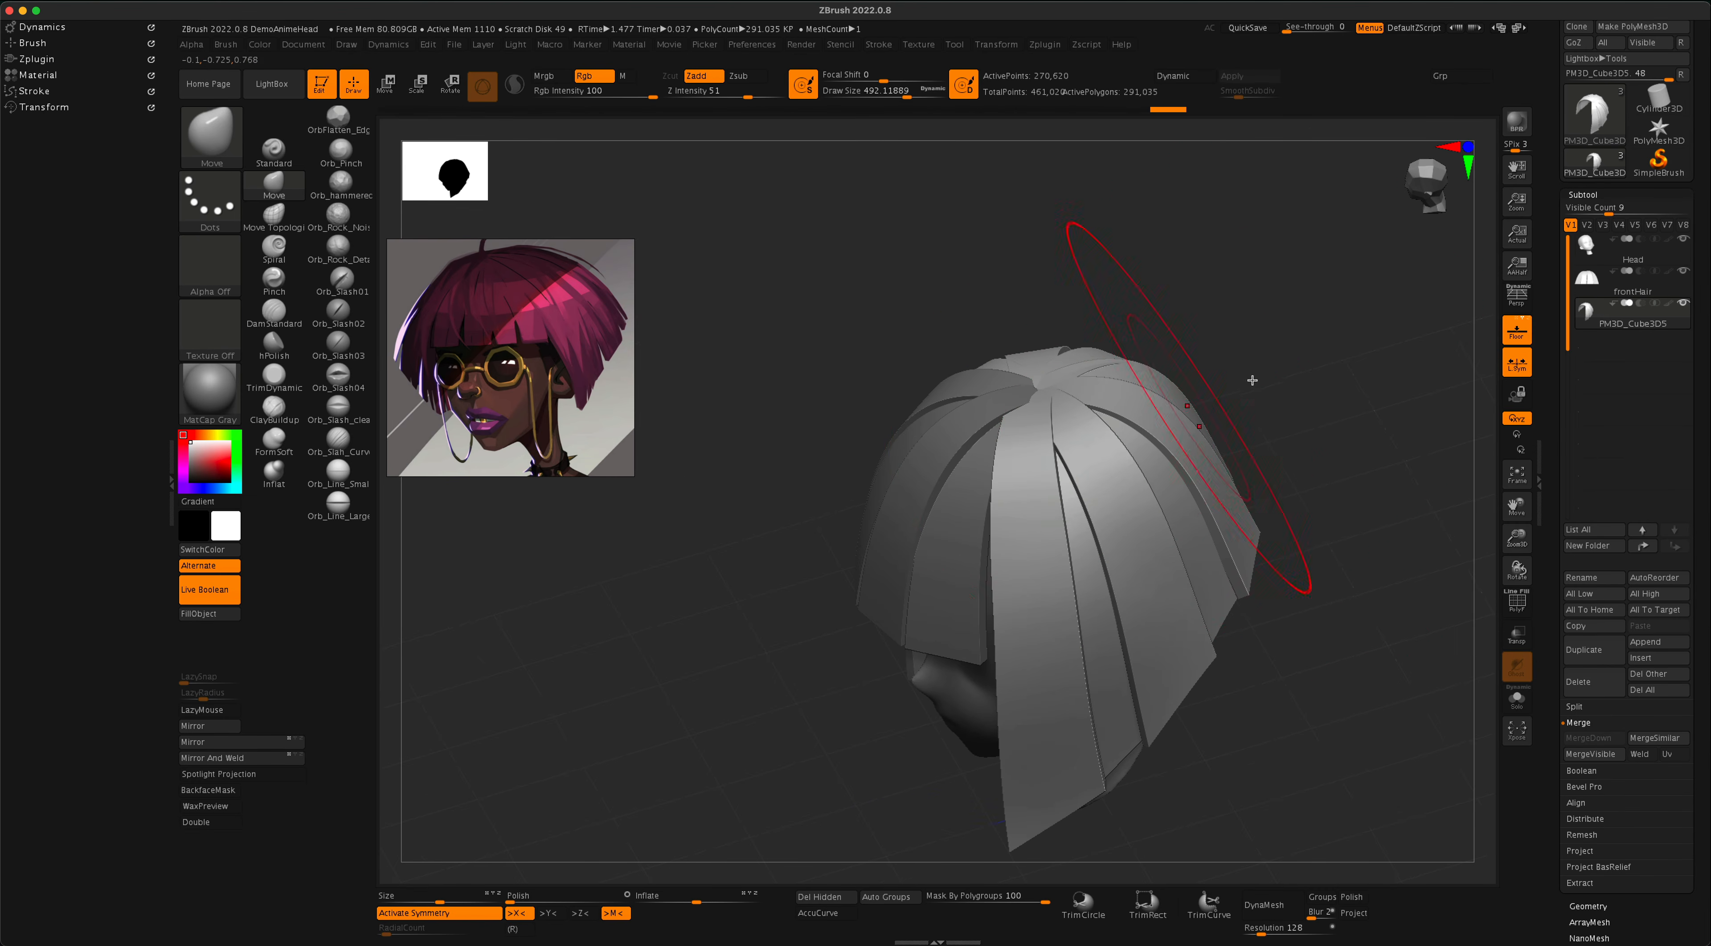
{"action": "left_click_drag", "start_coordinate": [1252, 381], "coordinate": [1166, 342]}
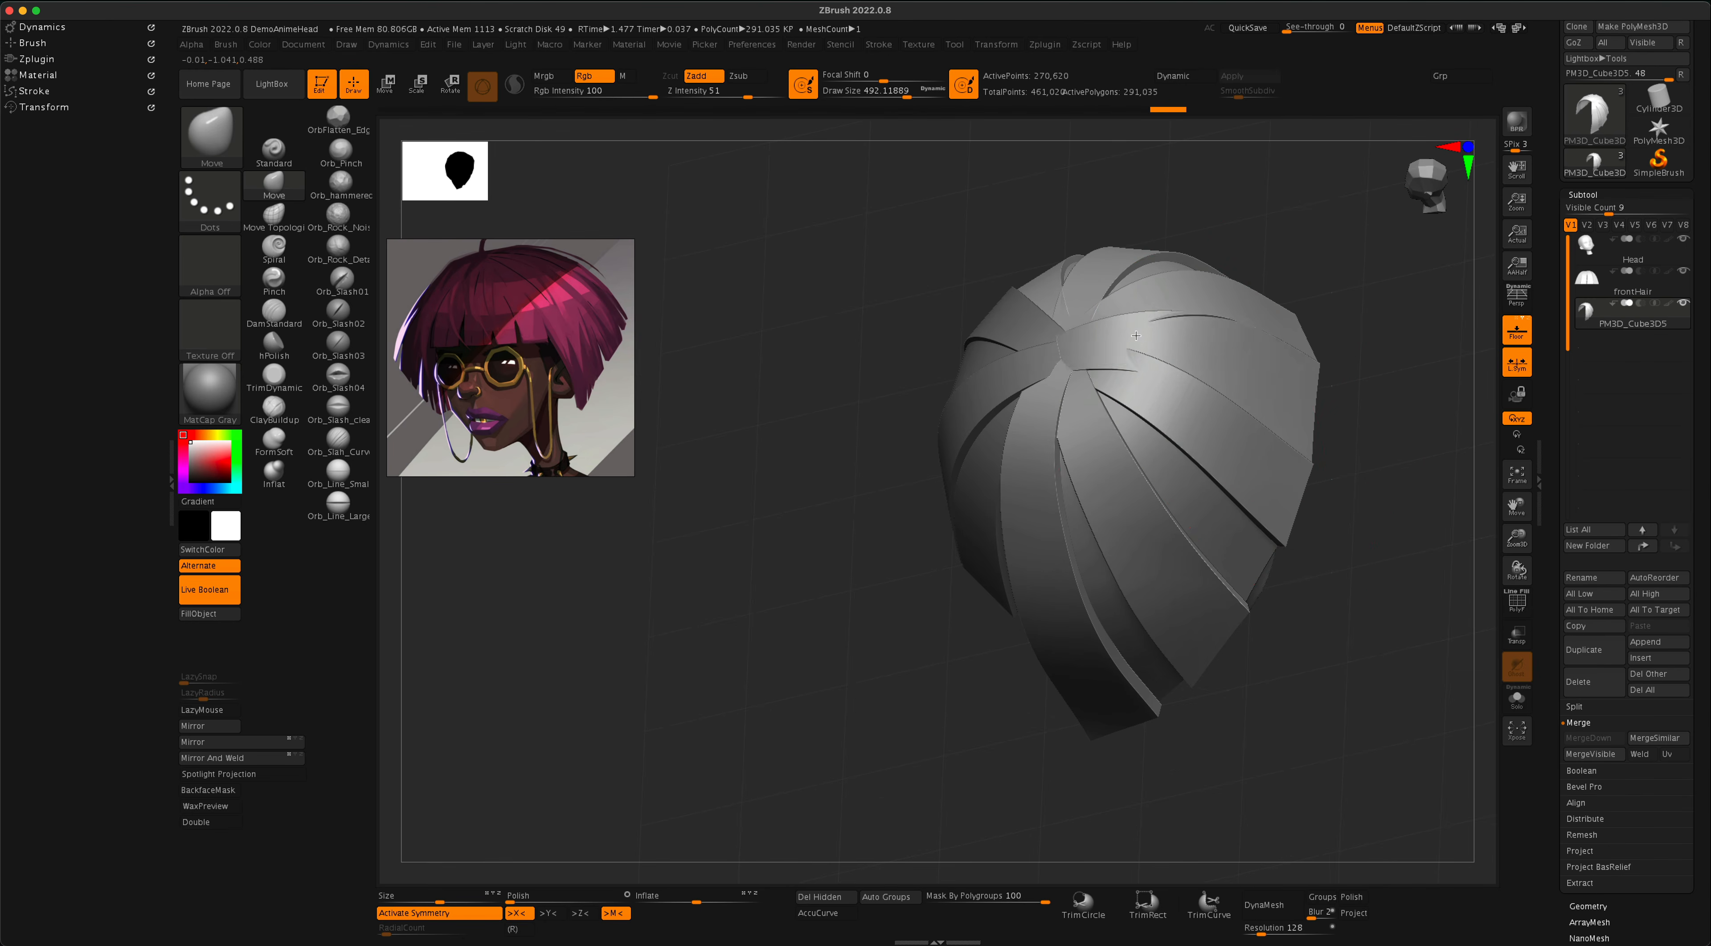
{"action": "left_click_drag", "start_coordinate": [1243, 381], "coordinate": [1257, 366]}
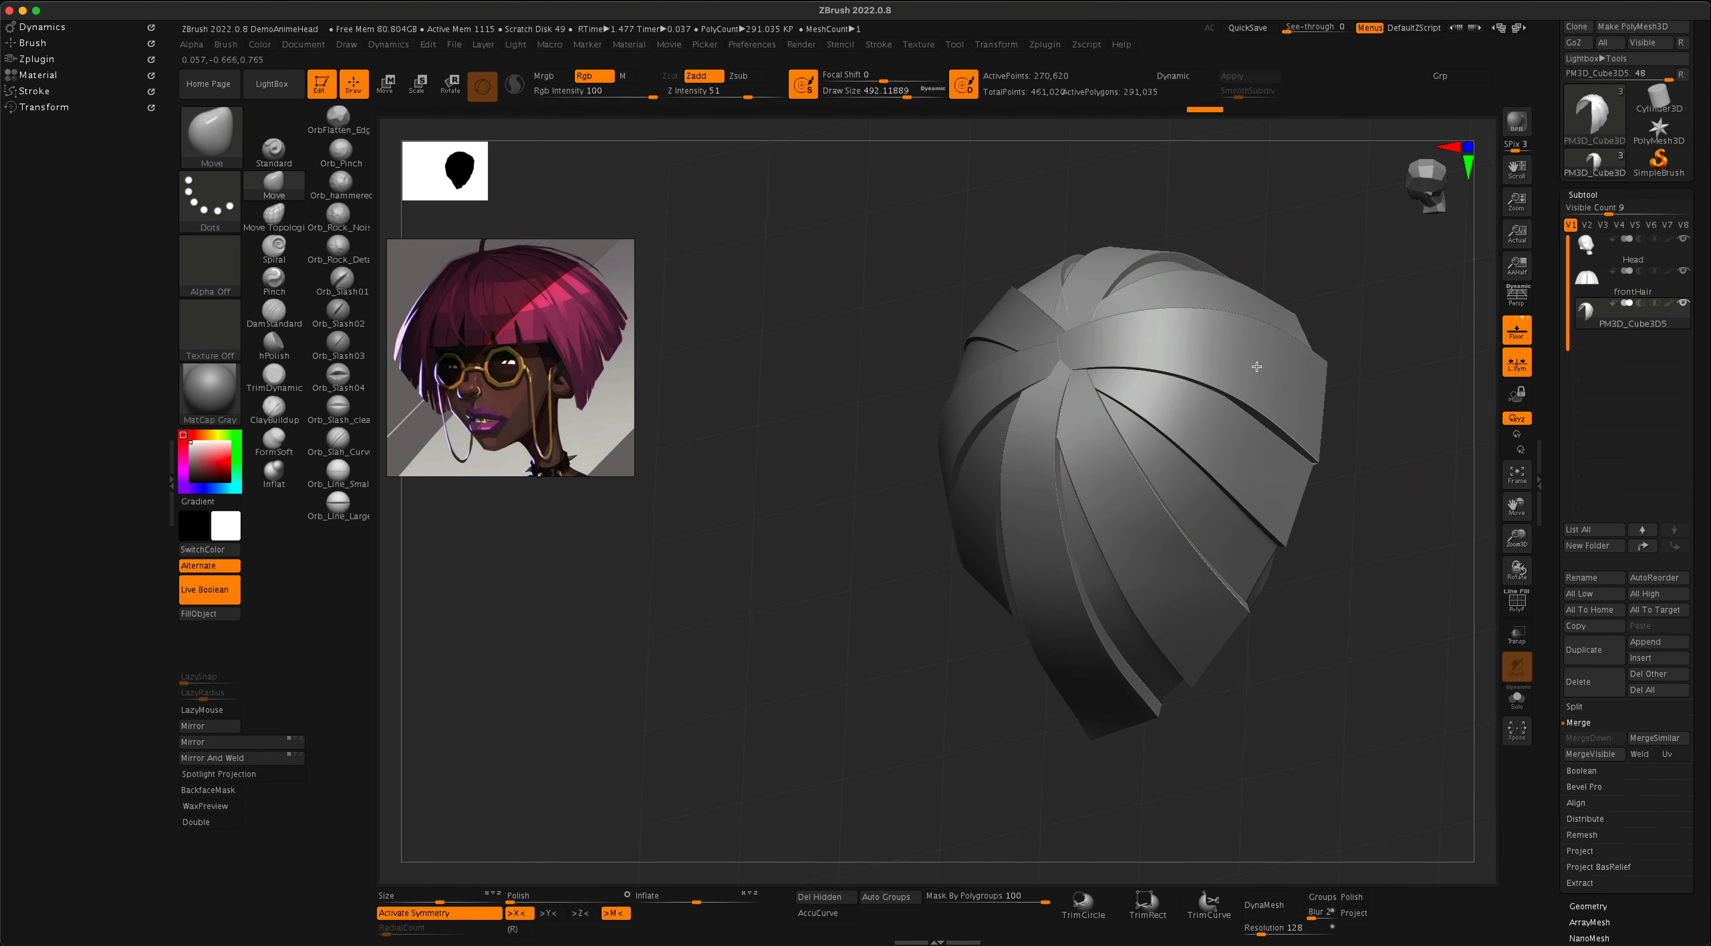
{"action": "mouse_move", "coordinate": [1378, 380]}
{"action": "left_mouse_down"}
{"action": "mouse_move", "coordinate": [1333, 428]}
{"action": "mouse_move", "coordinate": [1302, 524]}
{"action": "mouse_move", "coordinate": [1283, 440]}
{"action": "mouse_move", "coordinate": [1282, 478]}
{"action": "left_mouse_up"}
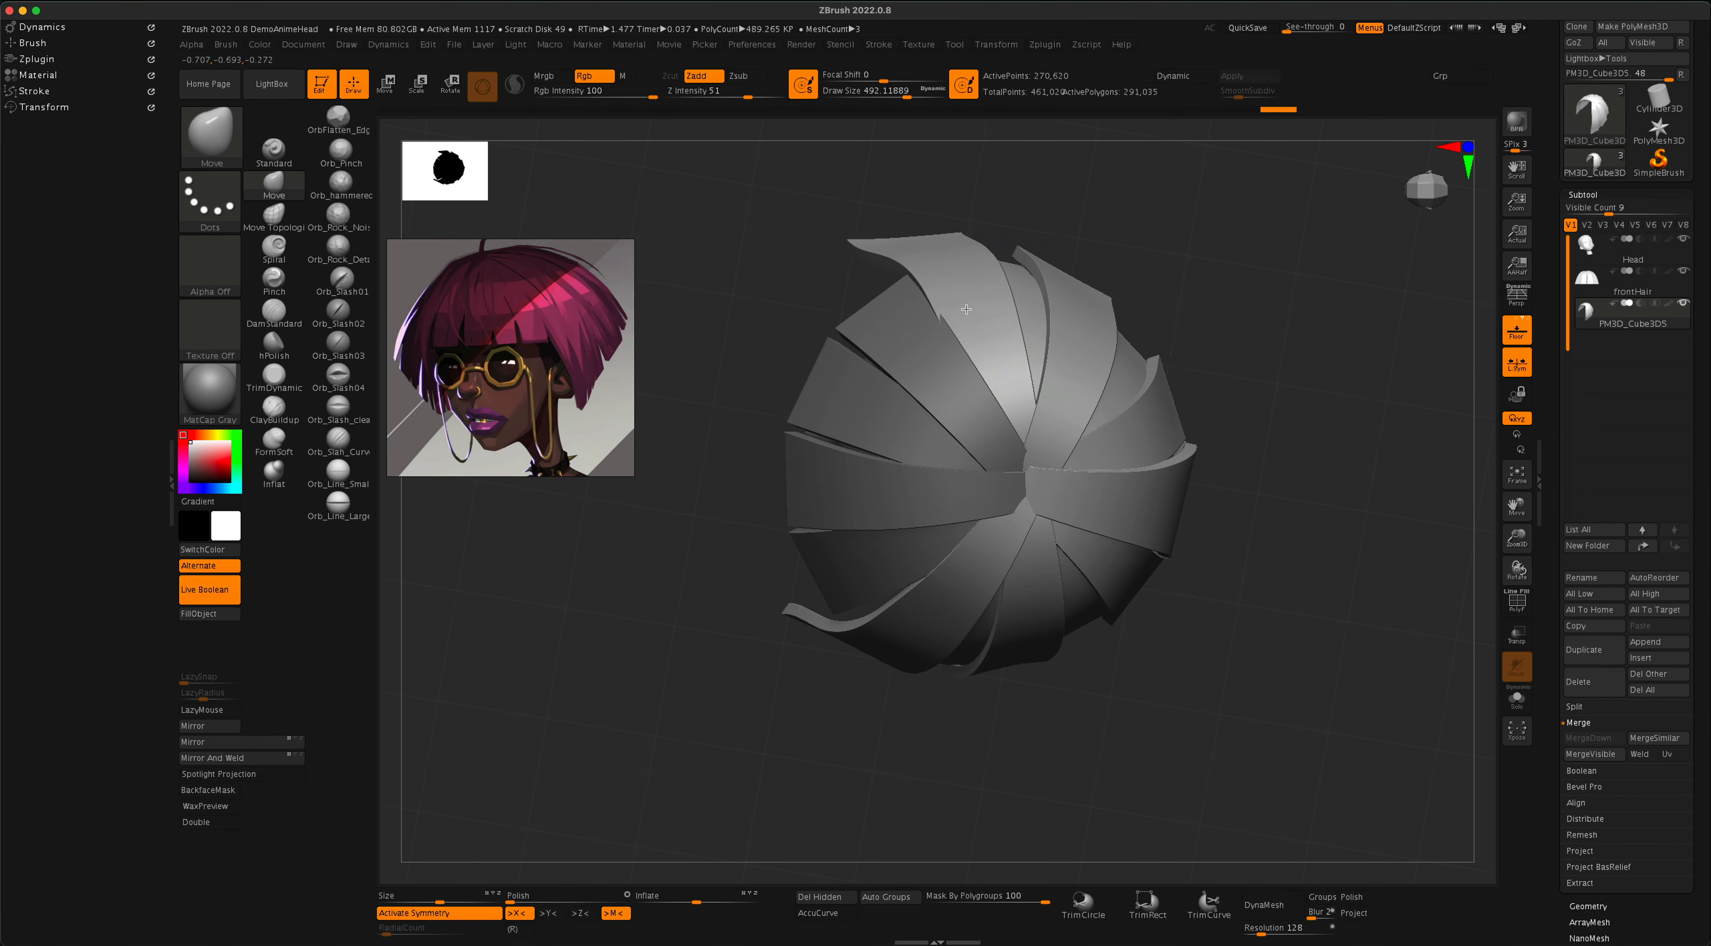
{"action": "left_click_drag", "start_coordinate": [1222, 425], "coordinate": [1215, 520]}
{"action": "left_click_drag", "start_coordinate": [1233, 516], "coordinate": [1192, 642]}
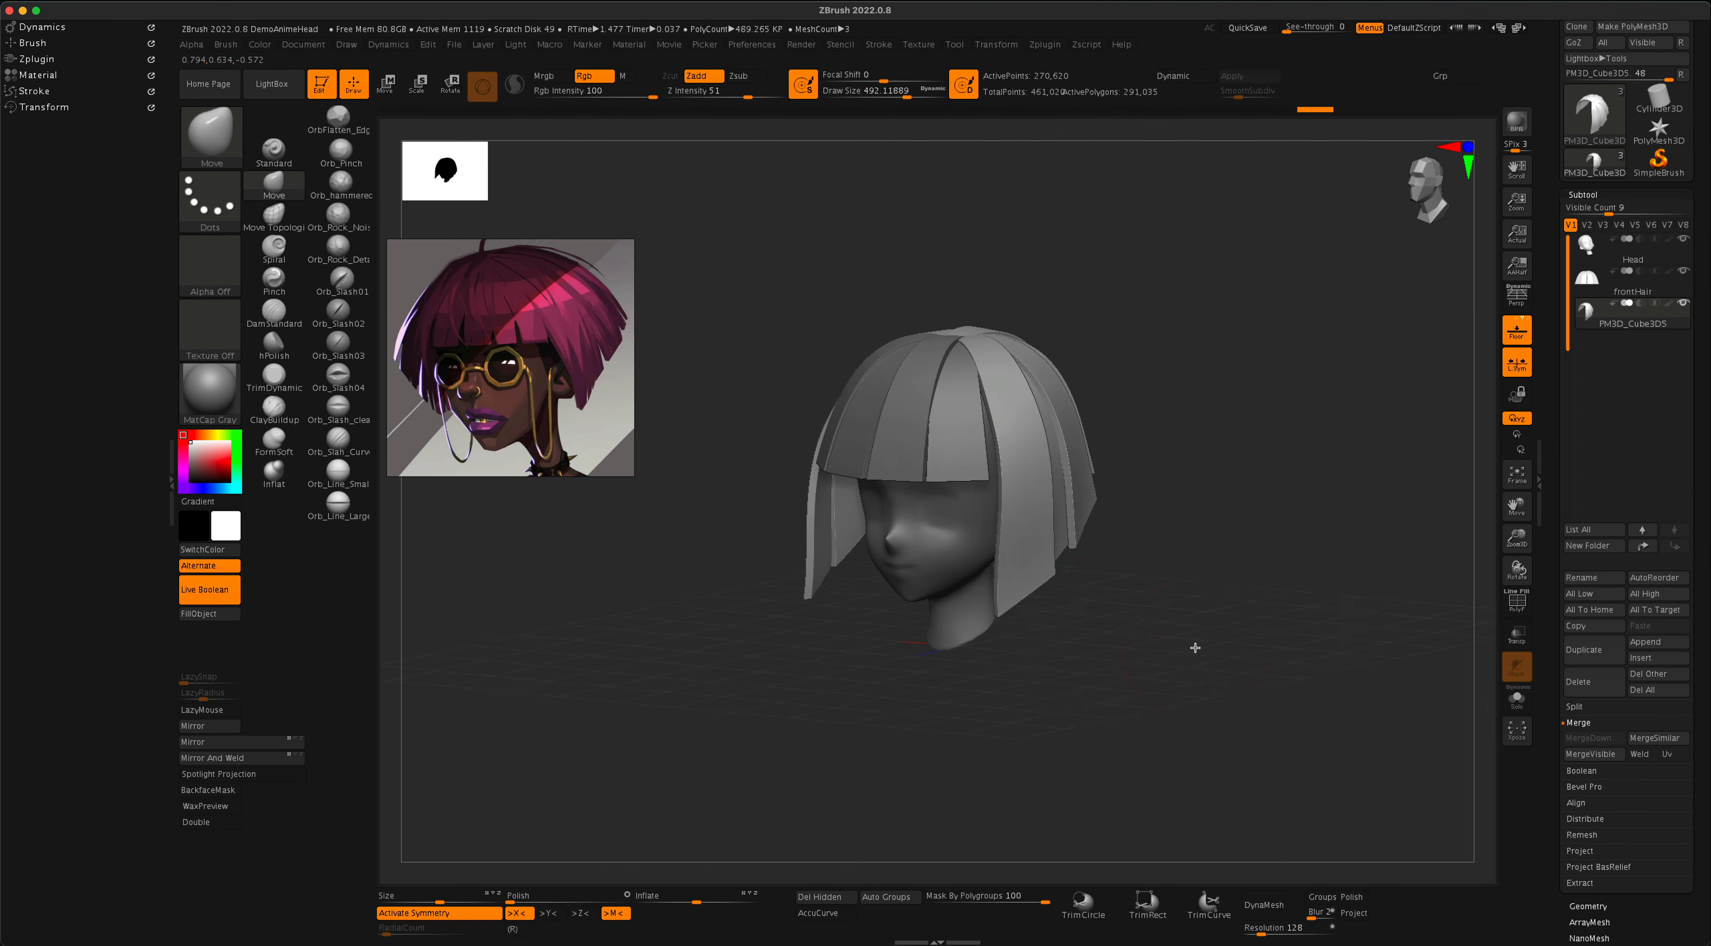
Turn on perspective view and render a BPR preview of the bob hair with shadows.
{"action": "key", "text": "p"}
{"action": "mouse_move", "coordinate": [1290, 522]}
{"action": "left_mouse_down"}
{"action": "mouse_move", "coordinate": [1272, 555]}
{"action": "mouse_move", "coordinate": [1296, 533]}
{"action": "left_mouse_up"}
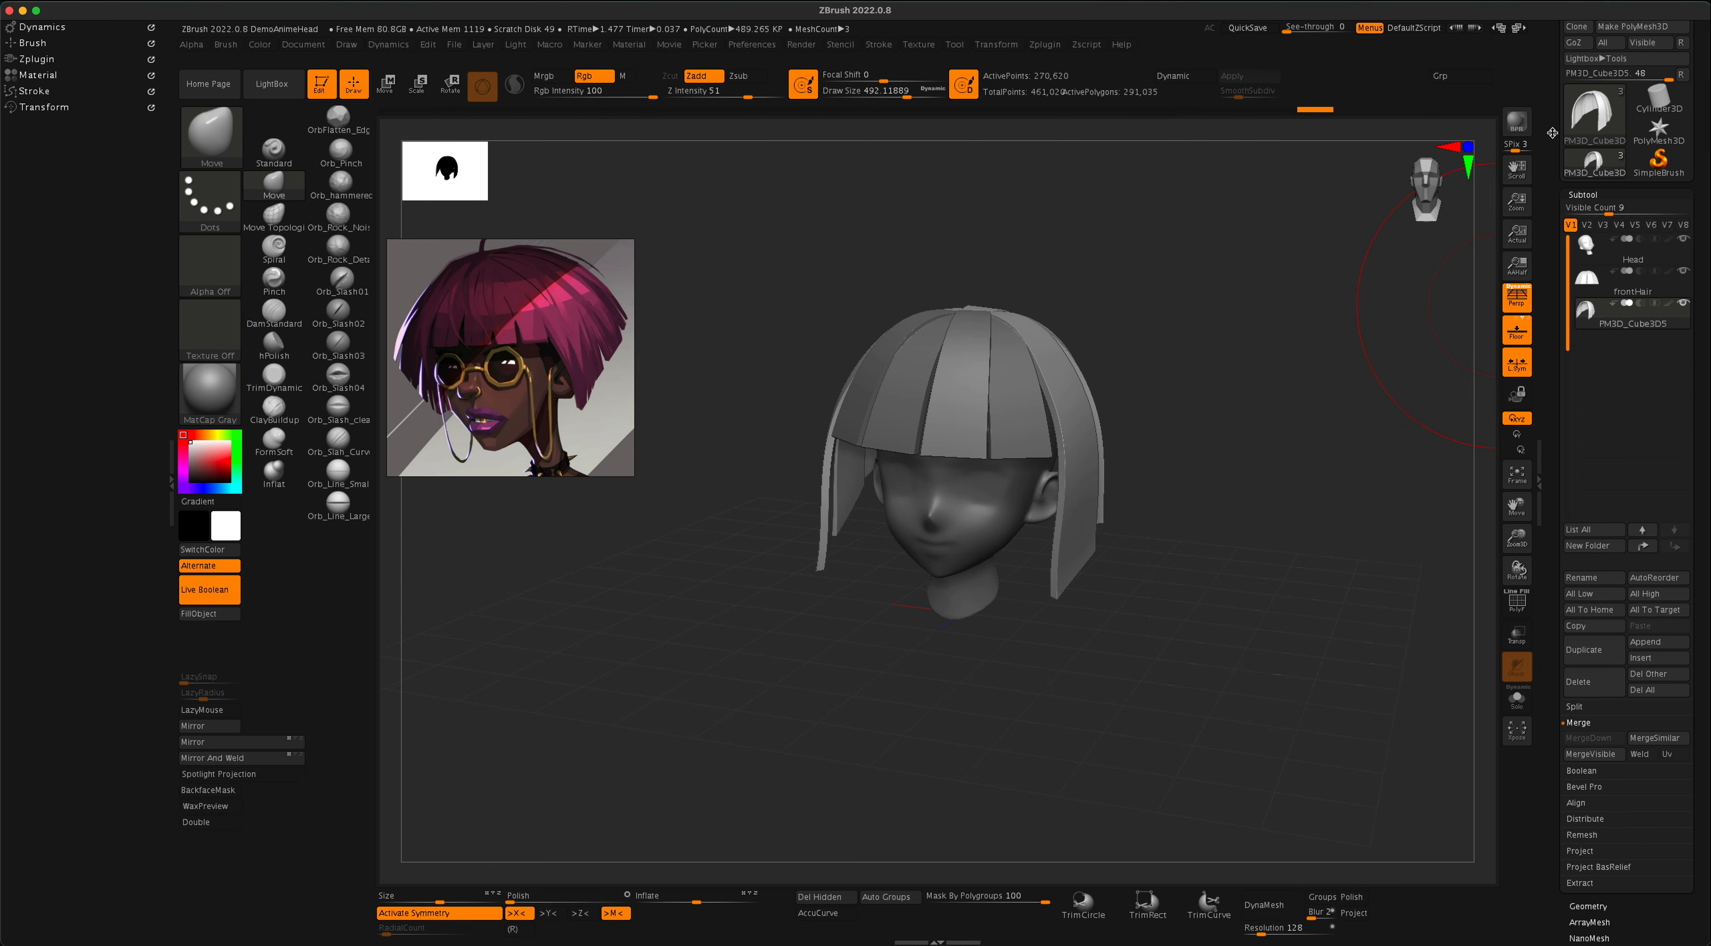
{"action": "left_click", "coordinate": [1516, 122]}
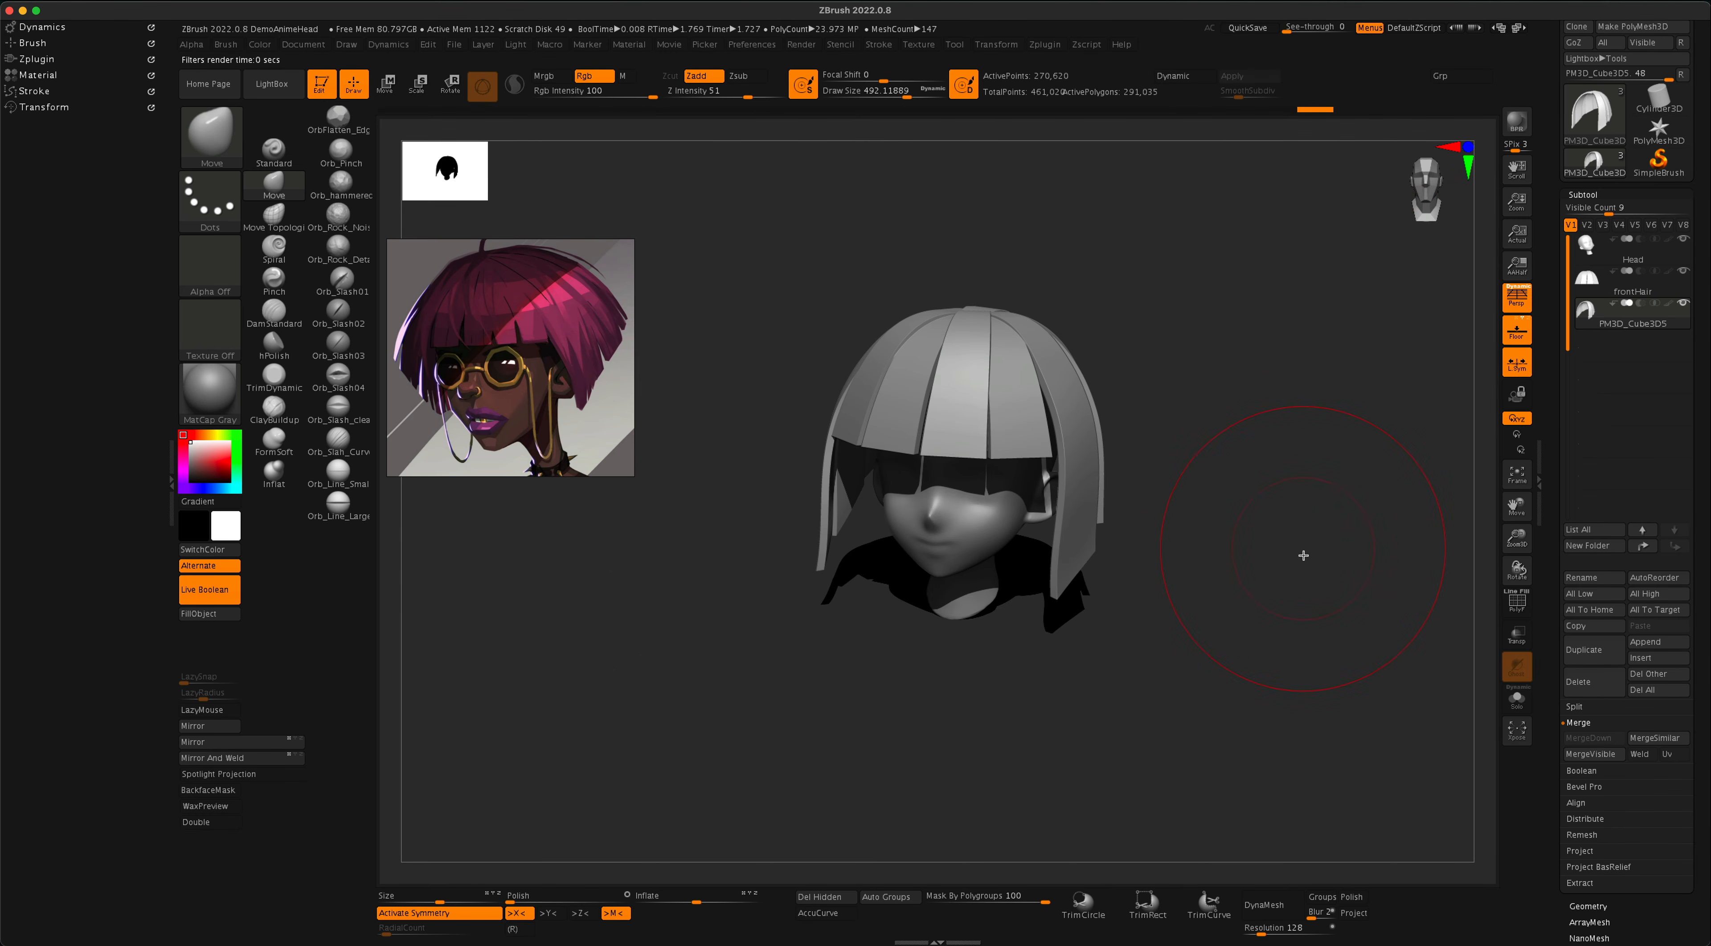
{"action": "mouse_move", "coordinate": [1299, 564]}
{"action": "left_mouse_down"}
{"action": "mouse_move", "coordinate": [1257, 561]}
{"action": "mouse_move", "coordinate": [1241, 592]}
{"action": "mouse_move", "coordinate": [1256, 591]}
{"action": "mouse_move", "coordinate": [1275, 589]}
{"action": "mouse_move", "coordinate": [1275, 558]}
{"action": "mouse_move", "coordinate": [1230, 565]}
{"action": "mouse_move", "coordinate": [1223, 598]}
{"action": "left_mouse_up"}
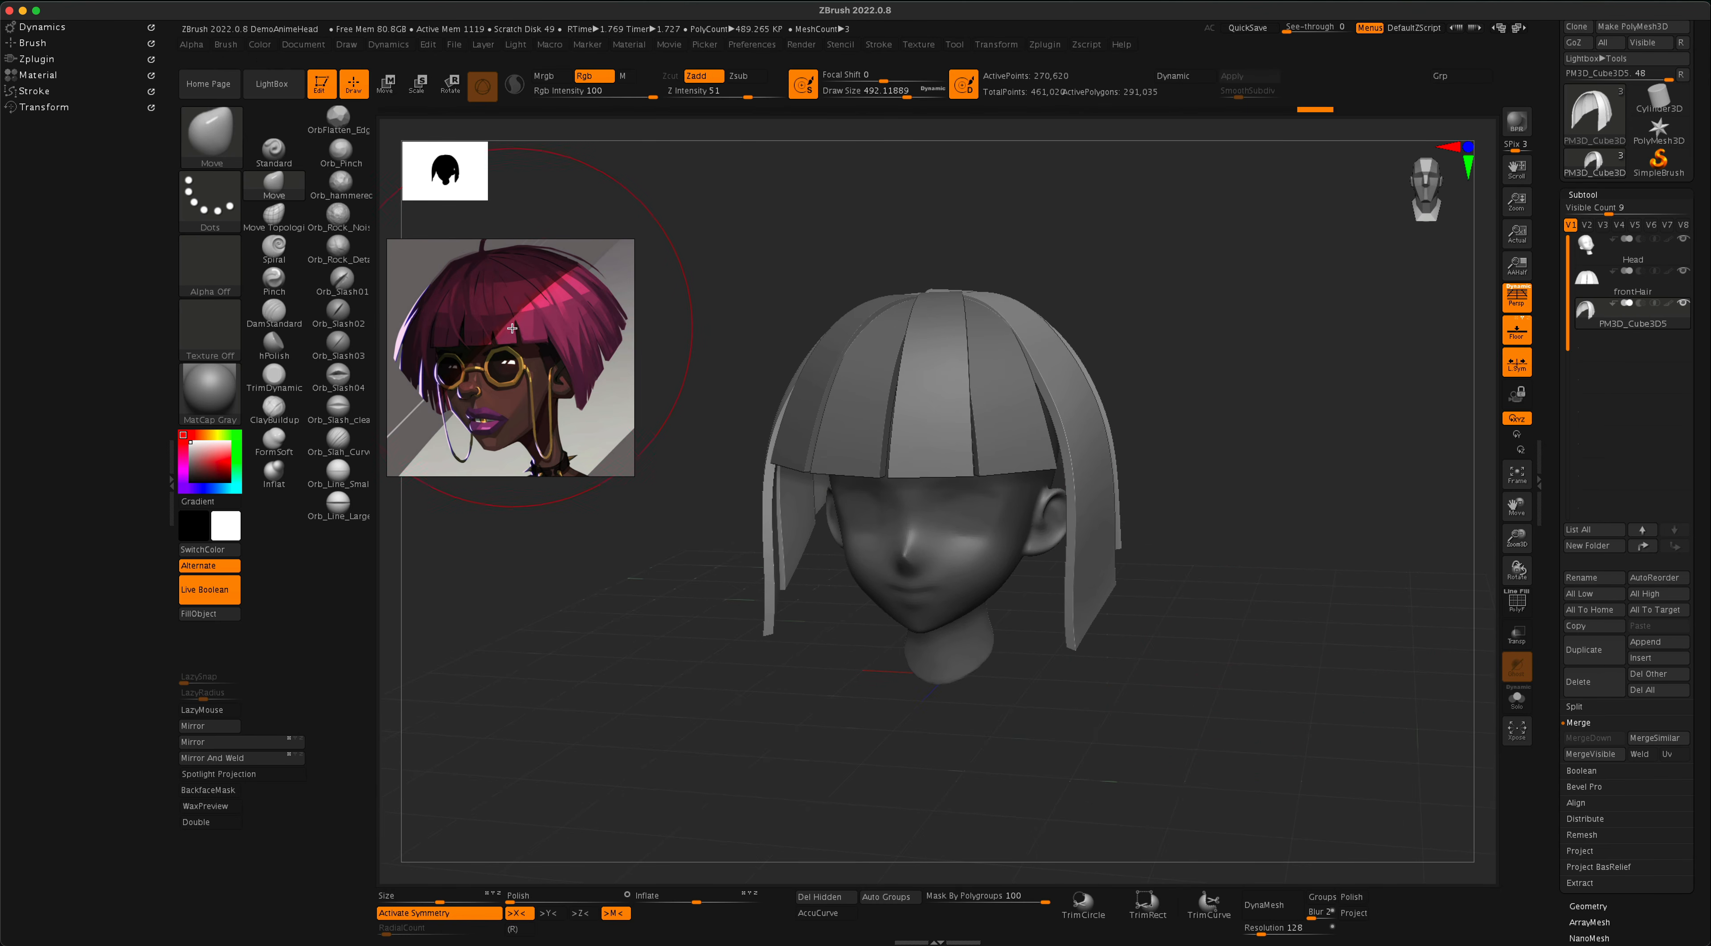
{"action": "mouse_move", "coordinate": [603, 582]}
{"action": "left_mouse_down"}
{"action": "mouse_move", "coordinate": [630, 592]}
{"action": "mouse_move", "coordinate": [737, 535]}
{"action": "mouse_move", "coordinate": [670, 562]}
{"action": "left_mouse_up"}
Reduce the draw size to about 228, select the frontHair subtool and cut two narrow V notches into the fringe's lower edge with Knife Curve.
{"action": "key", "text": "s"}
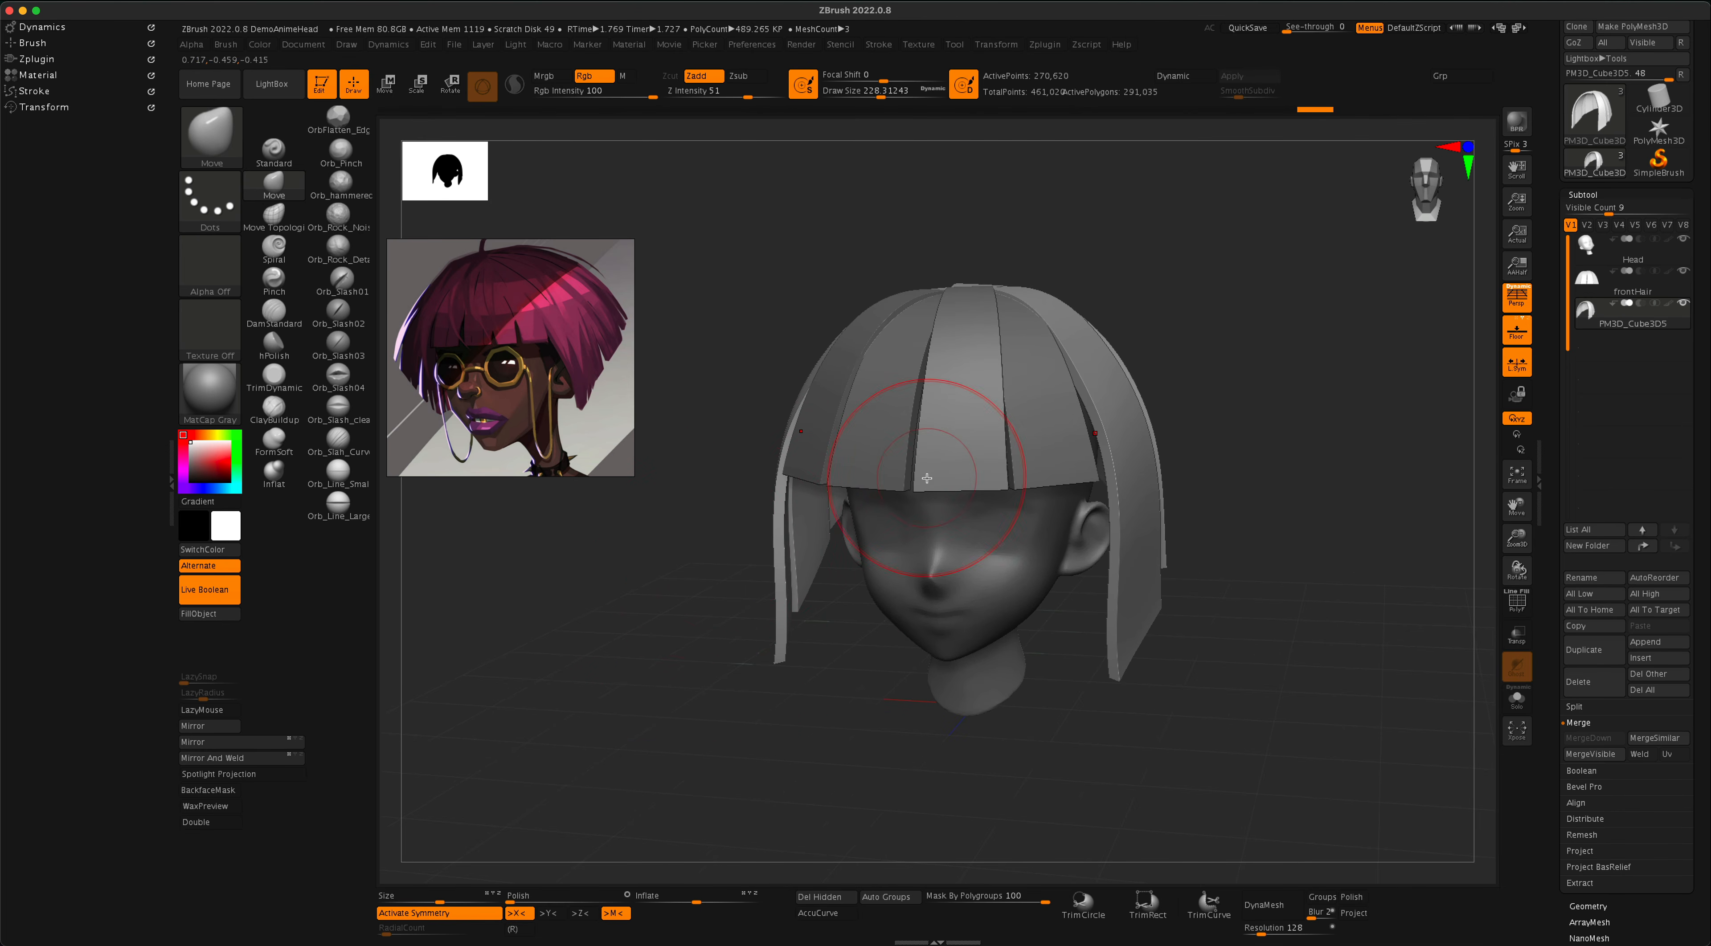
{"action": "left_click", "coordinate": [954, 454], "text": "alt"}
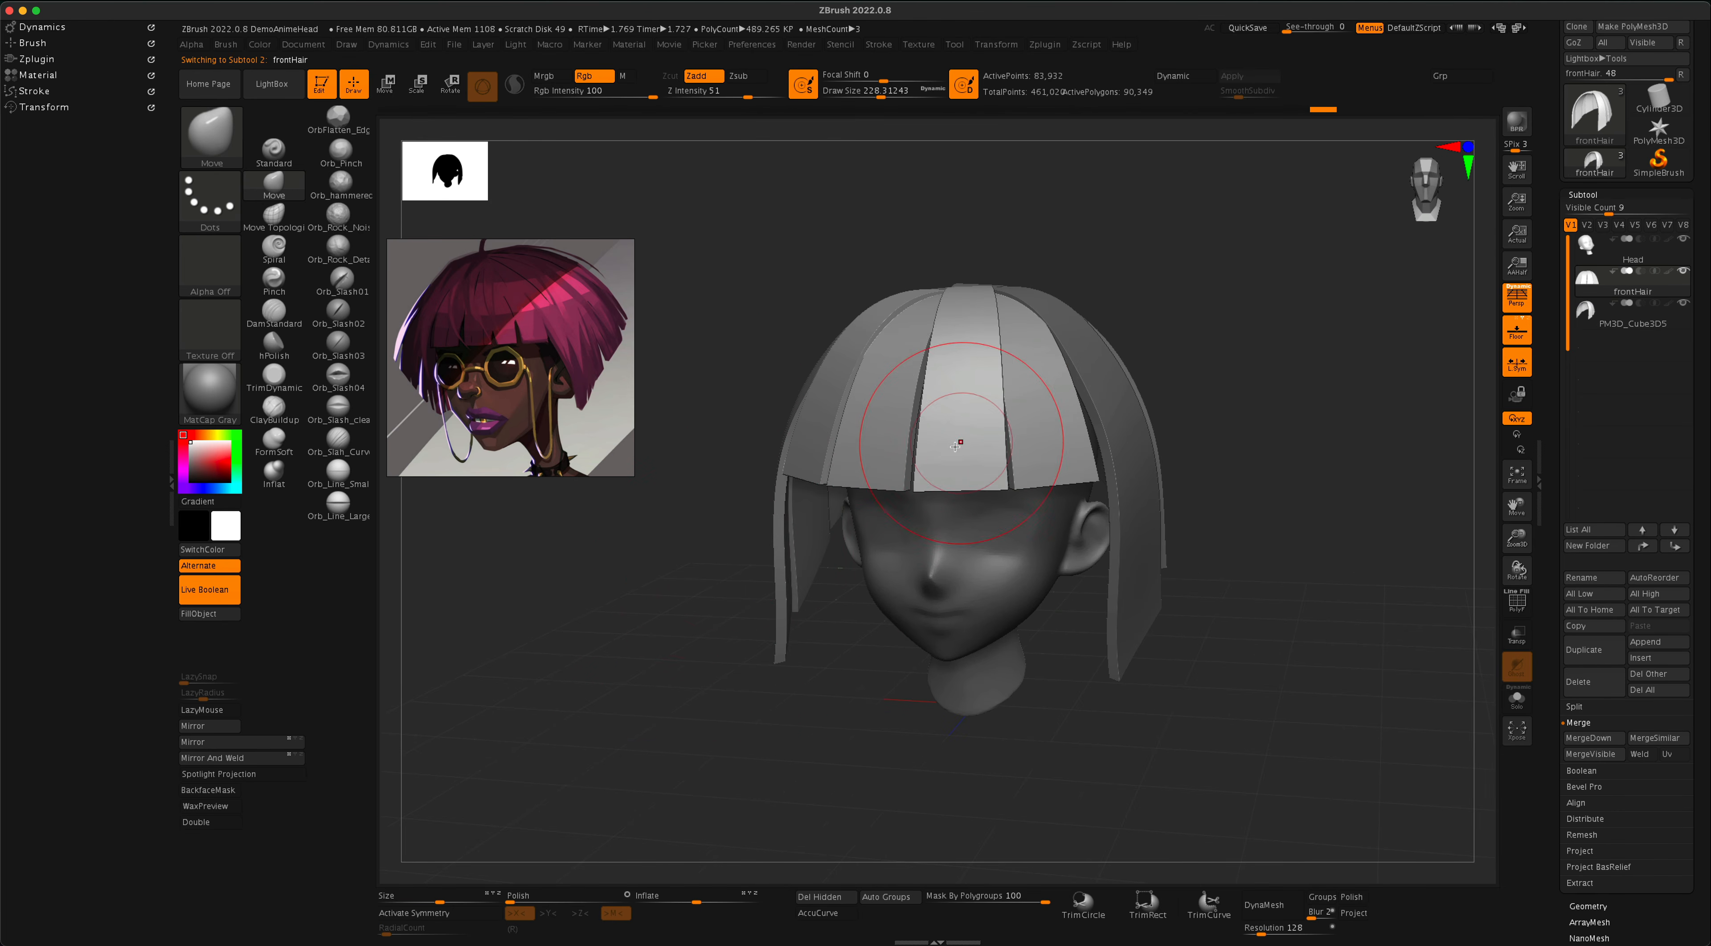
{"action": "key", "text": "ctrl+shift"}
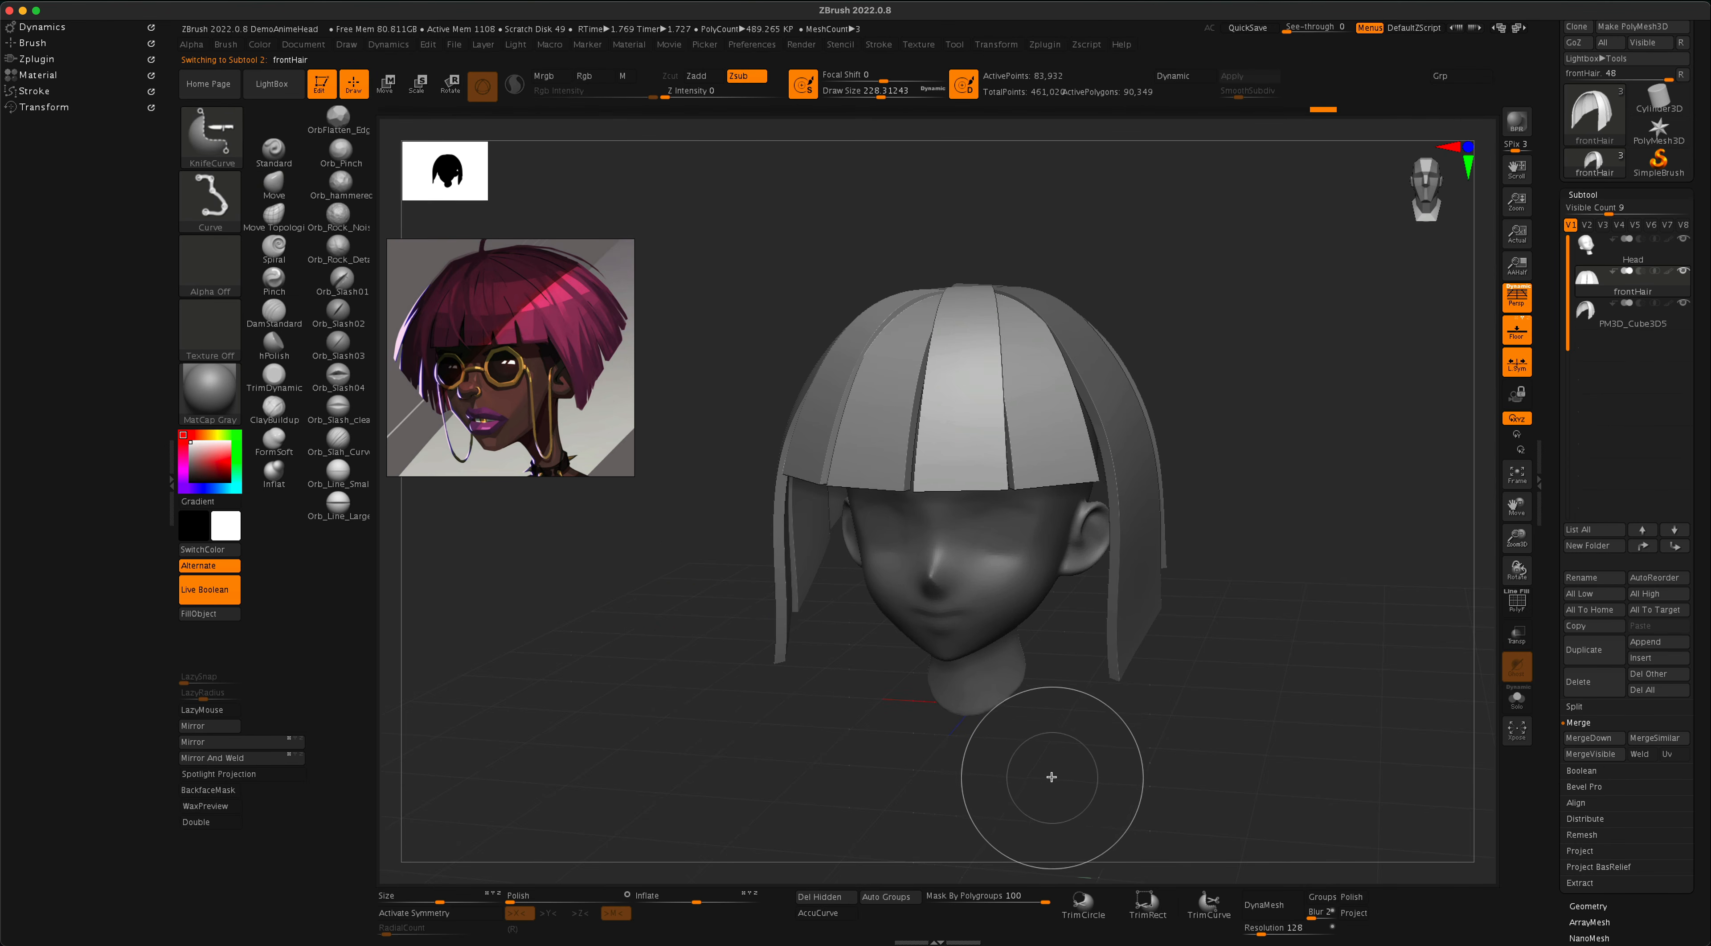
{"action": "mouse_move", "coordinate": [1038, 772]}
{"action": "left_mouse_down", "text": "ctrl+shift"}
{"action": "mouse_move", "coordinate": [1017, 586]}
{"action": "mouse_move", "coordinate": [967, 434]}
{"action": "mouse_move", "coordinate": [983, 443]}
{"action": "mouse_move", "coordinate": [962, 793]}
{"action": "left_mouse_up", "text": "ctrl+shift"}
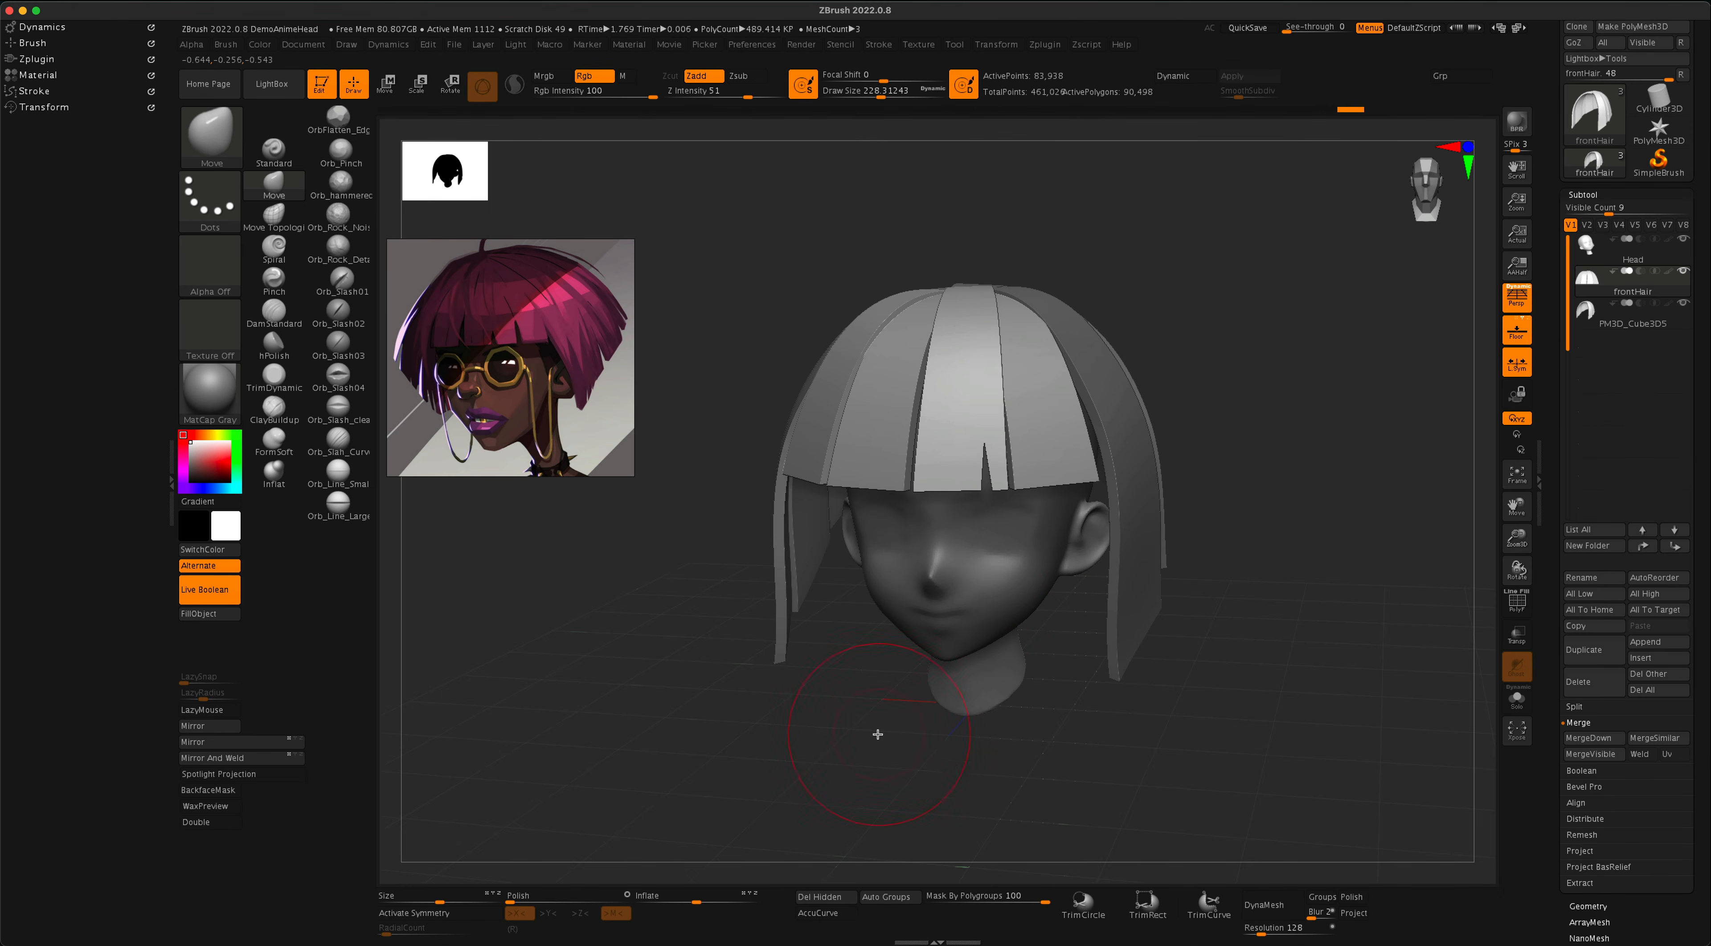
{"action": "left_click_drag", "start_coordinate": [877, 734], "coordinate": [889, 733]}
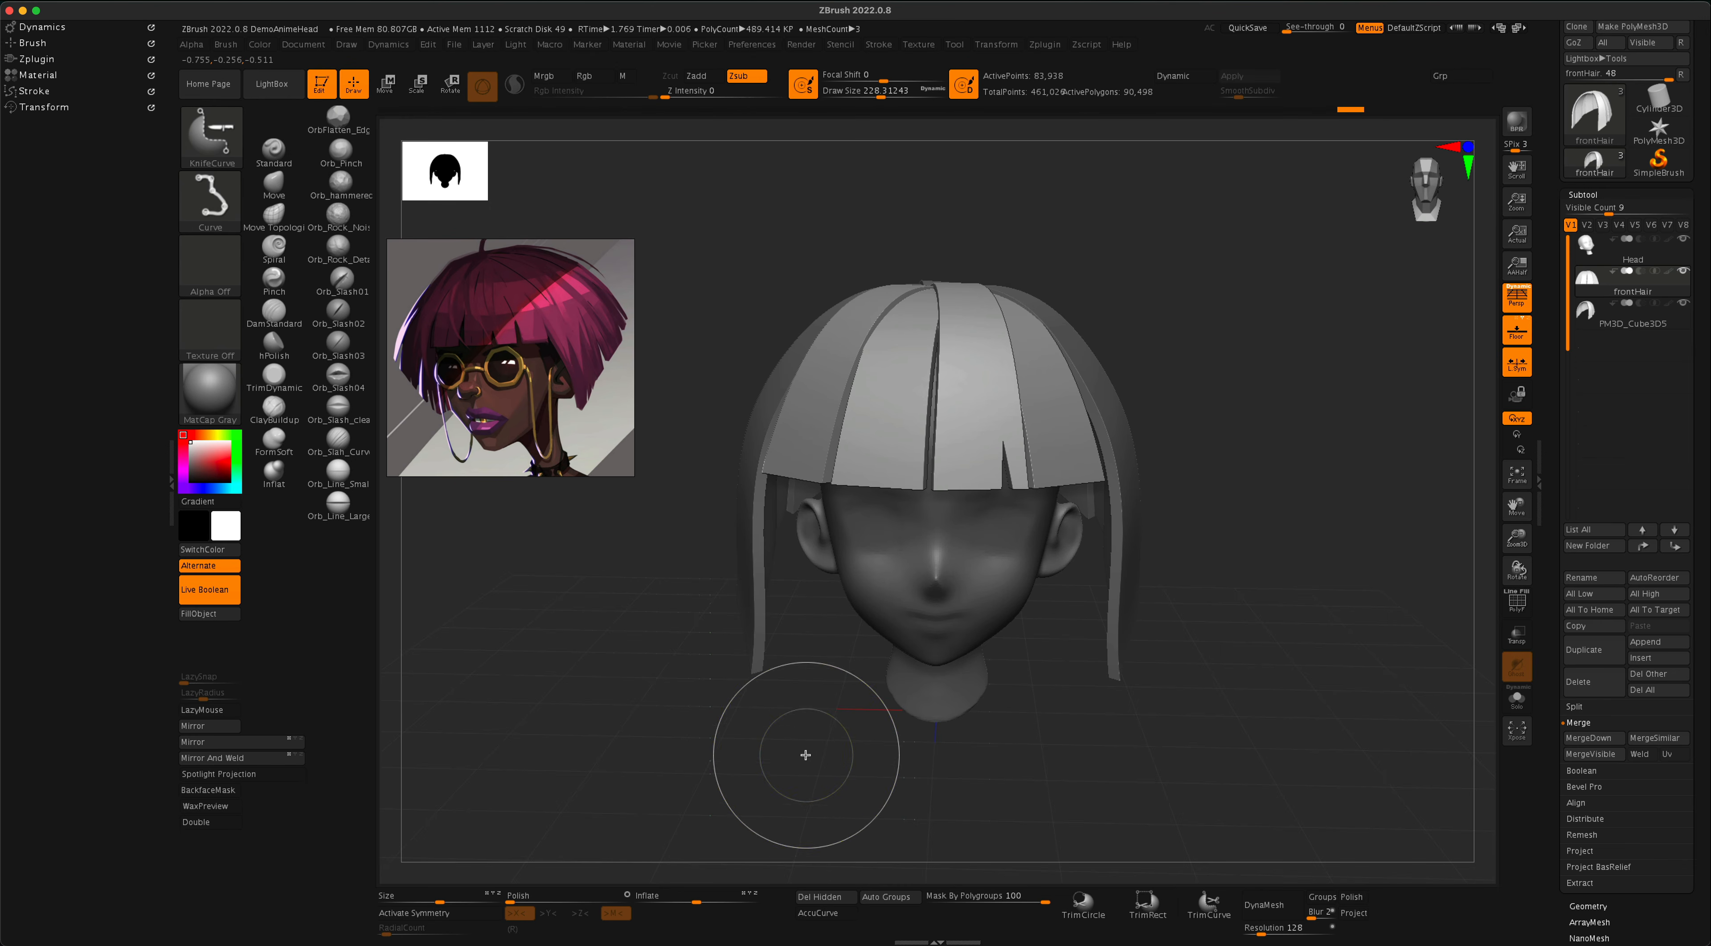
{"action": "mouse_move", "coordinate": [926, 750]}
{"action": "left_mouse_down", "text": "ctrl+shift"}
{"action": "mouse_move", "coordinate": [921, 378]}
{"action": "mouse_move", "coordinate": [883, 796]}
{"action": "left_mouse_up", "text": "ctrl+shift"}
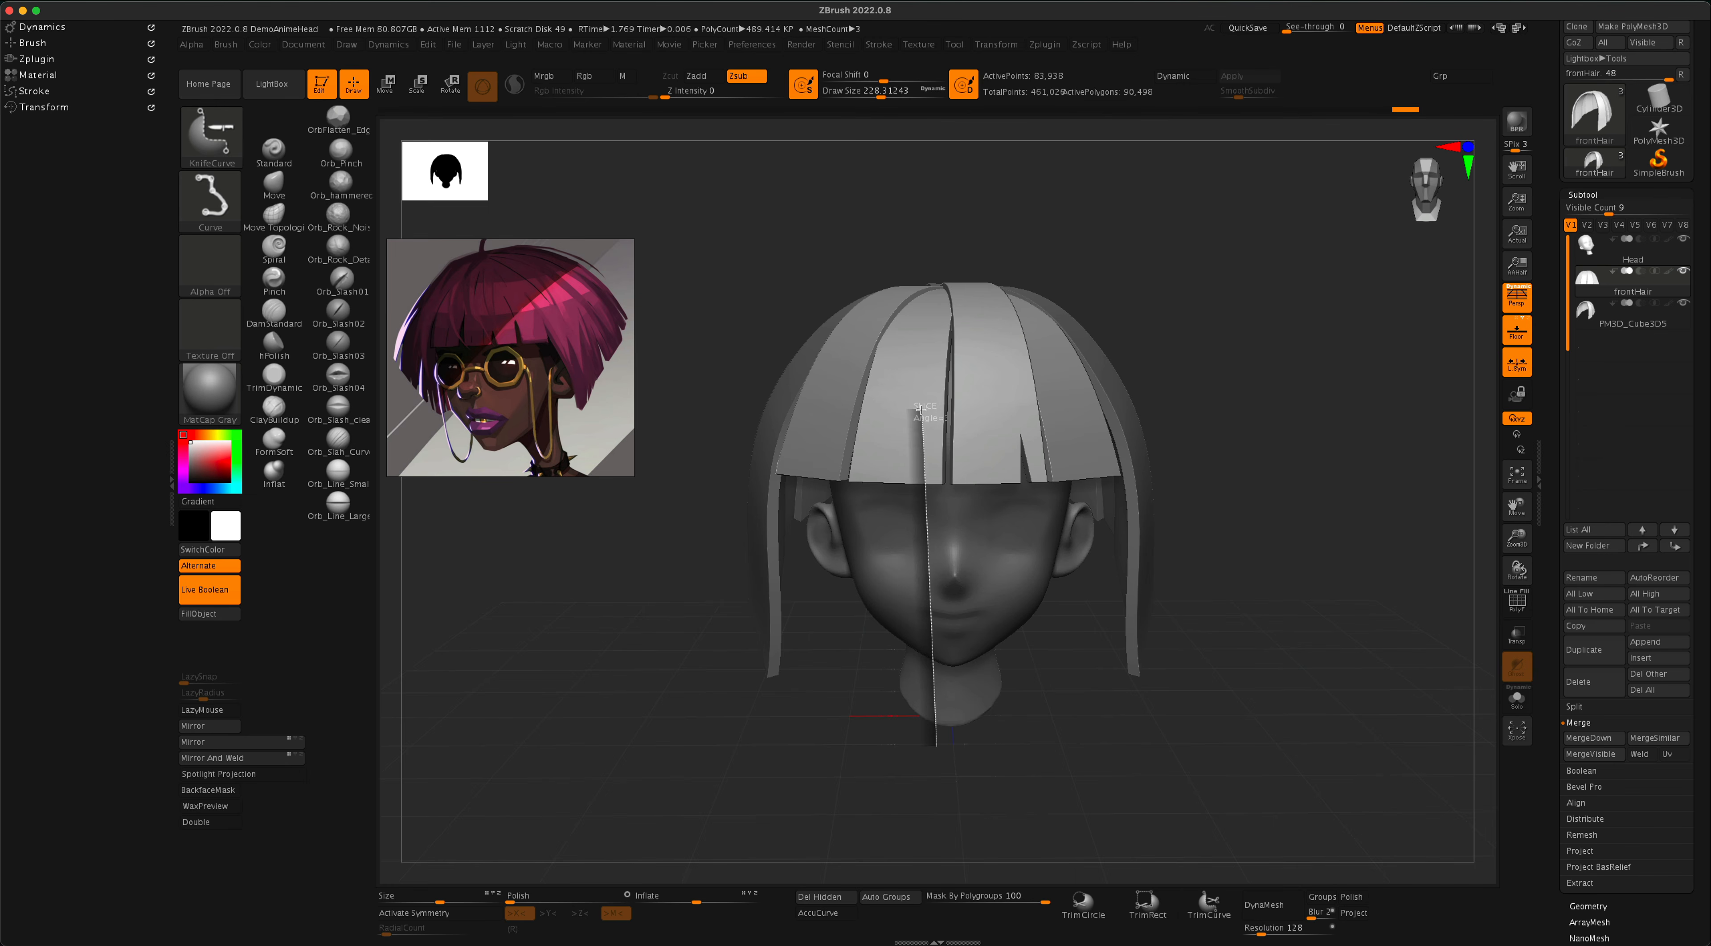
{"action": "key", "text": "alt"}
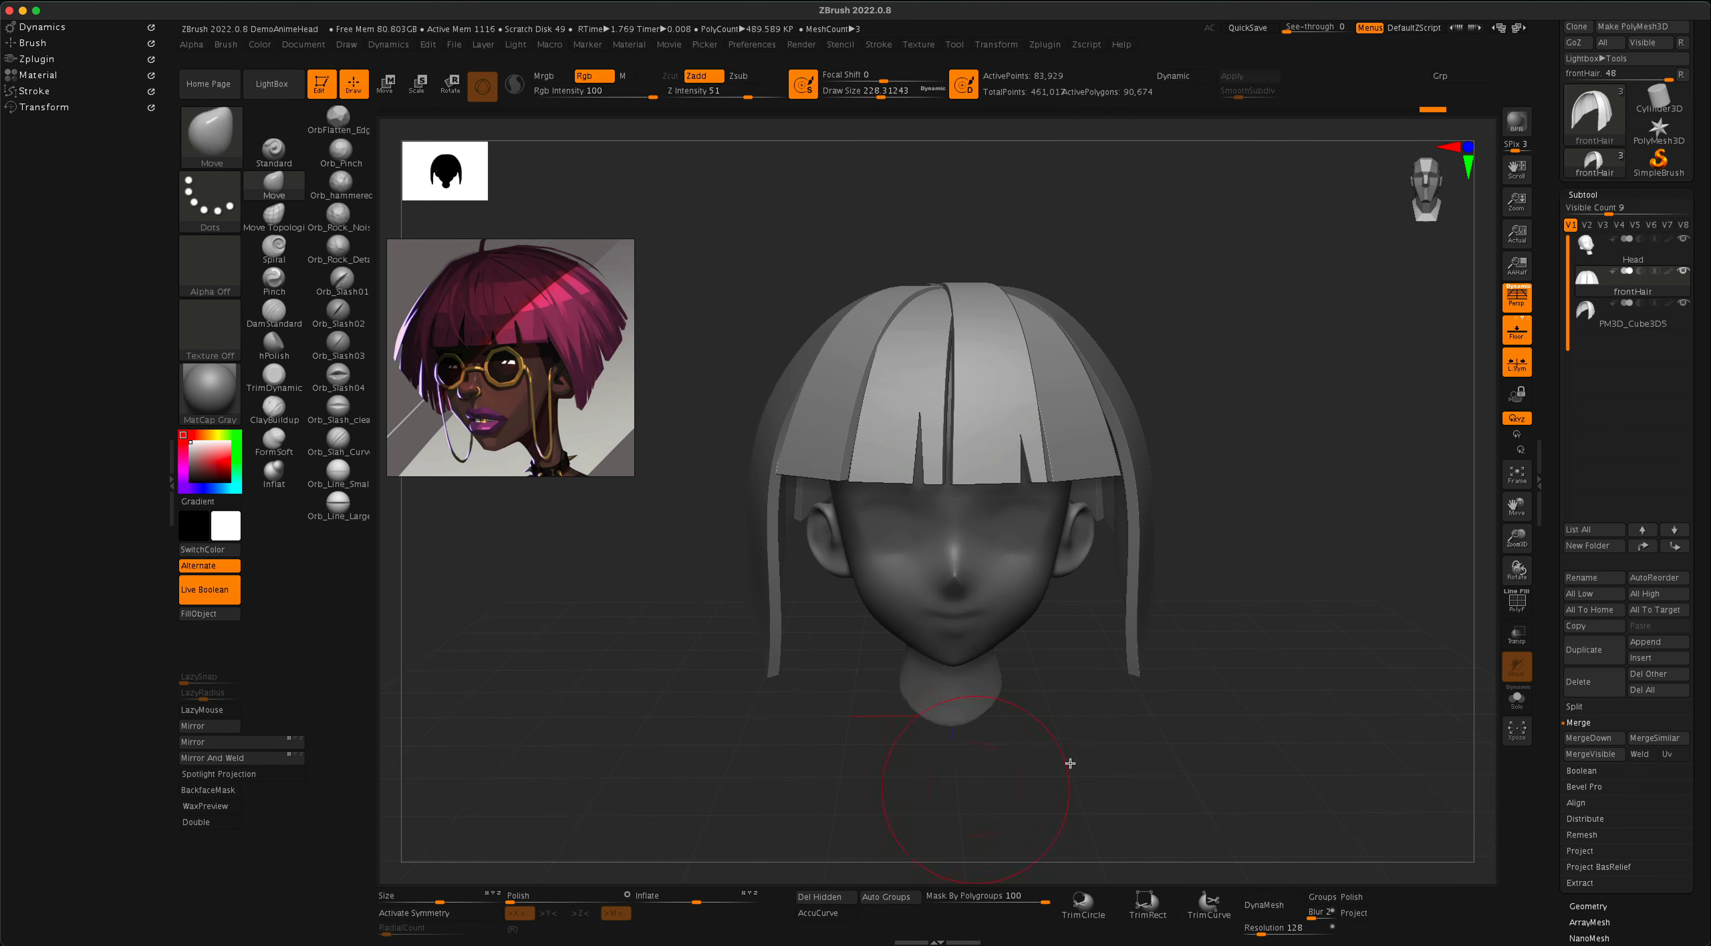
Select the side and back hair subtool and cut a V notch into the lower end of the foremost side strand with Knife Curve.
{"action": "mouse_move", "coordinate": [1285, 741]}
{"action": "left_mouse_down"}
{"action": "mouse_move", "coordinate": [1283, 719]}
{"action": "mouse_move", "coordinate": [1233, 733]}
{"action": "mouse_move", "coordinate": [1215, 710]}
{"action": "left_mouse_up"}
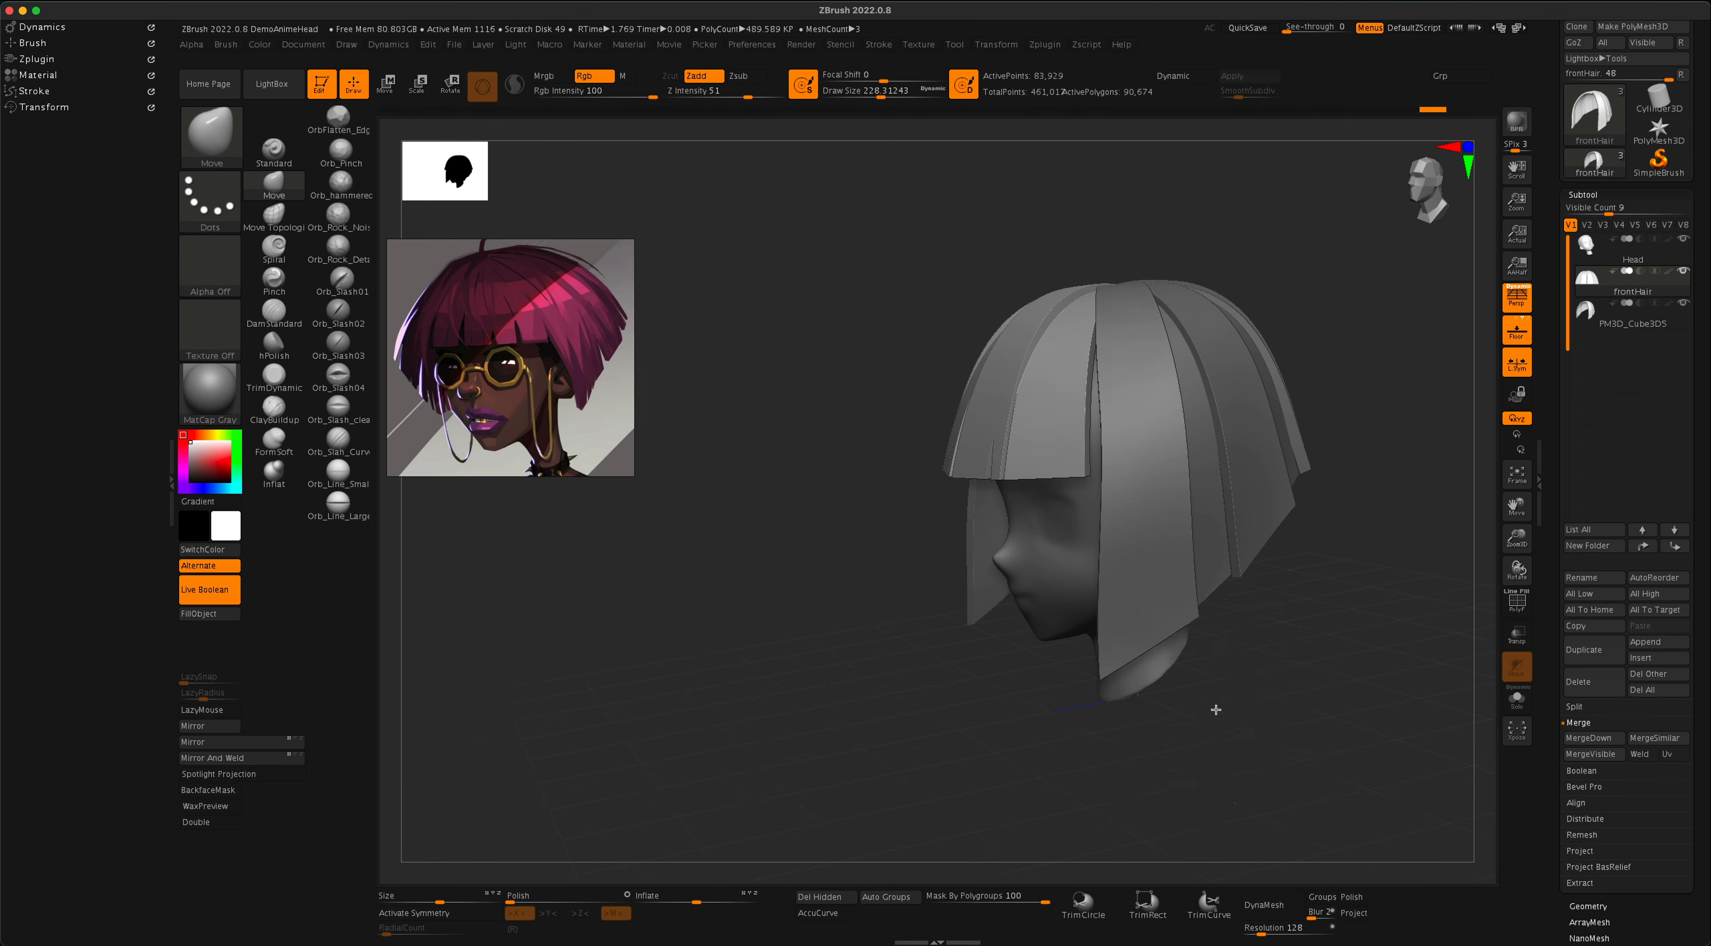
{"action": "left_click", "coordinate": [1145, 603], "text": "alt"}
{"action": "left_click_drag", "start_coordinate": [1296, 647], "coordinate": [1176, 630]}
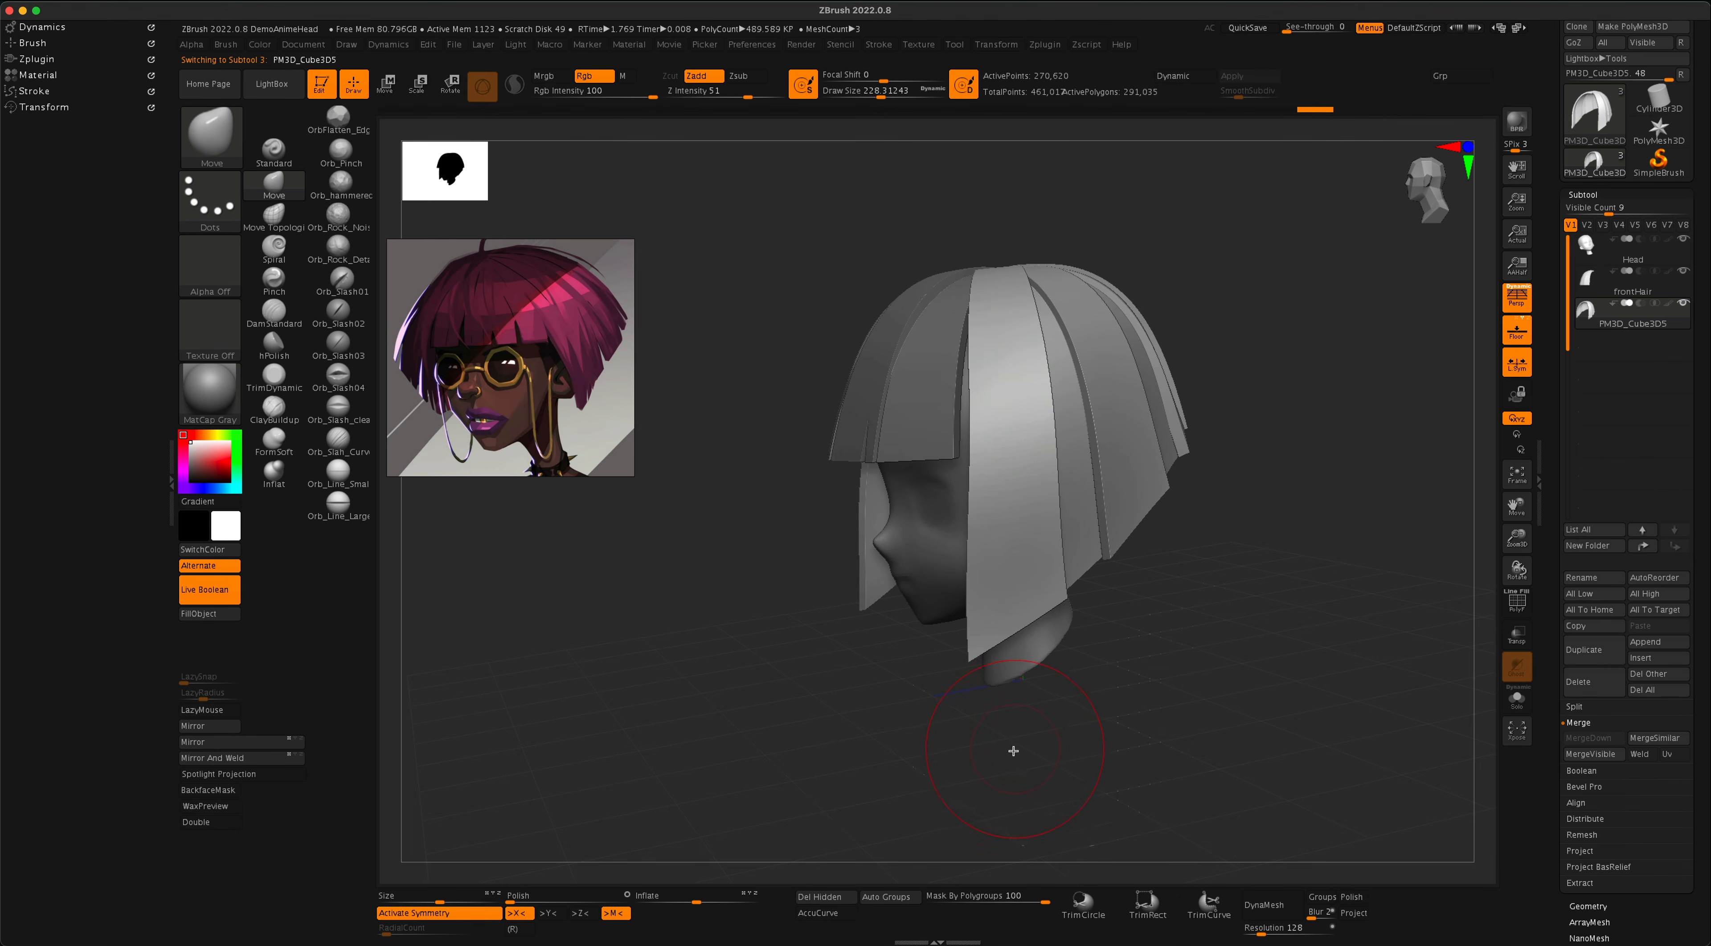
{"action": "mouse_move", "coordinate": [1018, 779]}
{"action": "left_mouse_down", "text": "ctrl+shift"}
{"action": "mouse_move", "coordinate": [1016, 567]}
{"action": "mouse_move", "coordinate": [1005, 579]}
{"action": "mouse_move", "coordinate": [1049, 559]}
{"action": "mouse_move", "coordinate": [1021, 562]}
{"action": "mouse_move", "coordinate": [1016, 608]}
{"action": "left_mouse_up", "text": "ctrl+shift"}
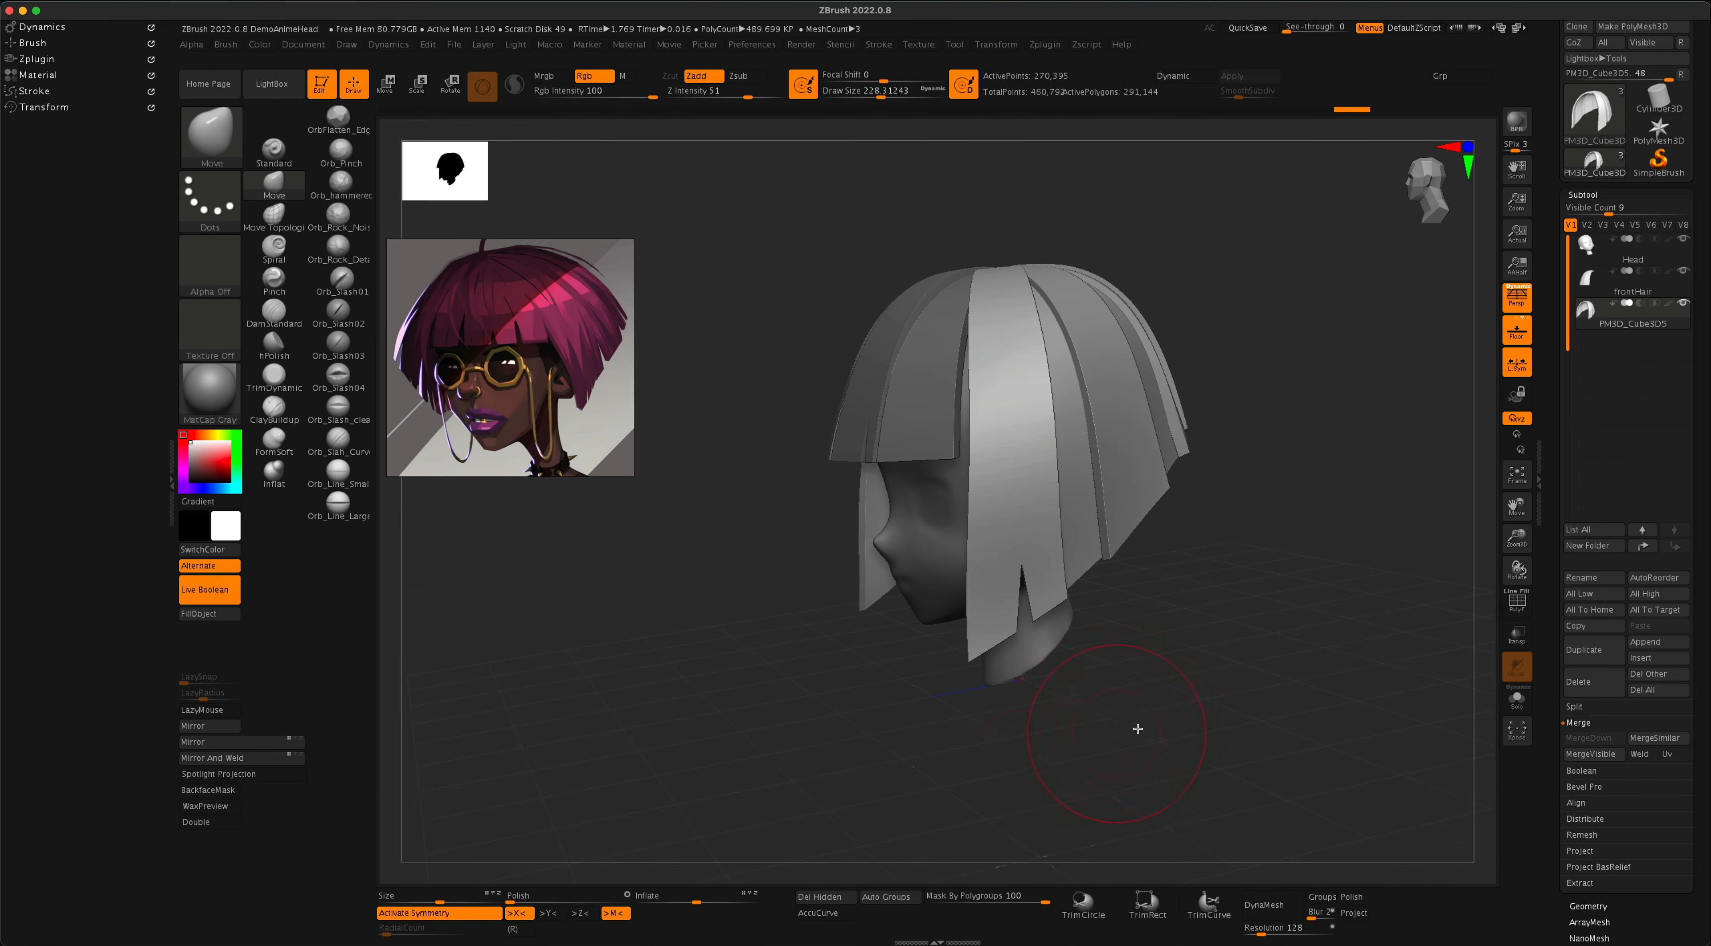
{"action": "mouse_move", "coordinate": [1138, 729]}
{"action": "left_mouse_down"}
{"action": "mouse_move", "coordinate": [1242, 730]}
{"action": "mouse_move", "coordinate": [1139, 695]}
{"action": "left_mouse_up"}
{"action": "mouse_move", "coordinate": [850, 764]}
{"action": "left_mouse_down"}
{"action": "mouse_move", "coordinate": [1107, 675]}
{"action": "mouse_move", "coordinate": [1054, 763]}
{"action": "mouse_move", "coordinate": [988, 484]}
{"action": "left_mouse_up"}
{"action": "left_click_drag", "start_coordinate": [1172, 698], "coordinate": [1221, 705]}
Disable X symmetry and cut further V notches into the lower ends of the remaining side and back strands with Knife Curve.
{"action": "key", "text": "x"}
{"action": "left_click_drag", "start_coordinate": [1131, 750], "coordinate": [1090, 464], "text": "ctrl+shift"}
{"action": "mouse_move", "coordinate": [983, 731]}
{"action": "left_mouse_down"}
{"action": "mouse_move", "coordinate": [1080, 741]}
{"action": "mouse_move", "coordinate": [1063, 748]}
{"action": "left_mouse_up"}
{"action": "left_click_drag", "start_coordinate": [1085, 779], "coordinate": [1098, 495], "text": "ctrl+shift"}
{"action": "mouse_move", "coordinate": [983, 718]}
{"action": "left_mouse_down"}
{"action": "mouse_move", "coordinate": [1130, 718]}
{"action": "mouse_move", "coordinate": [1089, 718]}
{"action": "left_mouse_up"}
{"action": "left_click_drag", "start_coordinate": [1178, 772], "coordinate": [1103, 540], "text": "ctrl+shift"}
{"action": "left_click_drag", "start_coordinate": [963, 738], "coordinate": [1157, 738]}
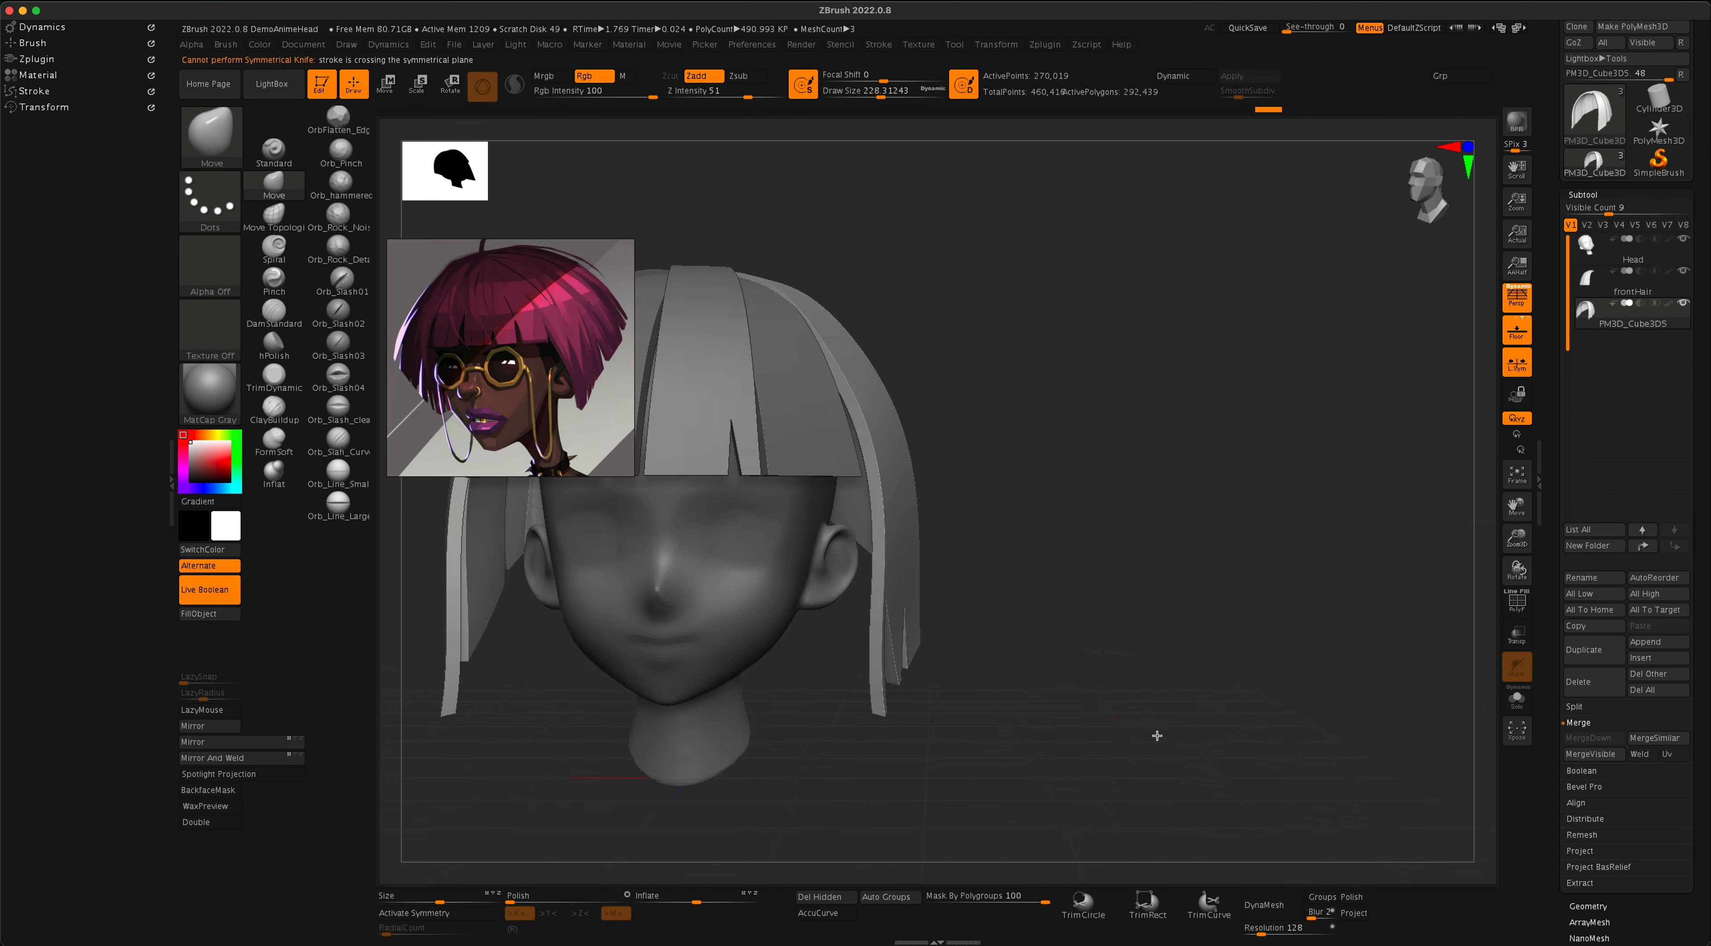
{"action": "mouse_move", "coordinate": [1159, 655]}
{"action": "left_mouse_down", "text": "alt"}
{"action": "mouse_move", "coordinate": [1375, 645]}
{"action": "mouse_move", "coordinate": [1273, 648]}
{"action": "mouse_move", "coordinate": [1248, 599]}
{"action": "mouse_move", "coordinate": [1240, 637]}
{"action": "left_mouse_up", "text": "alt"}
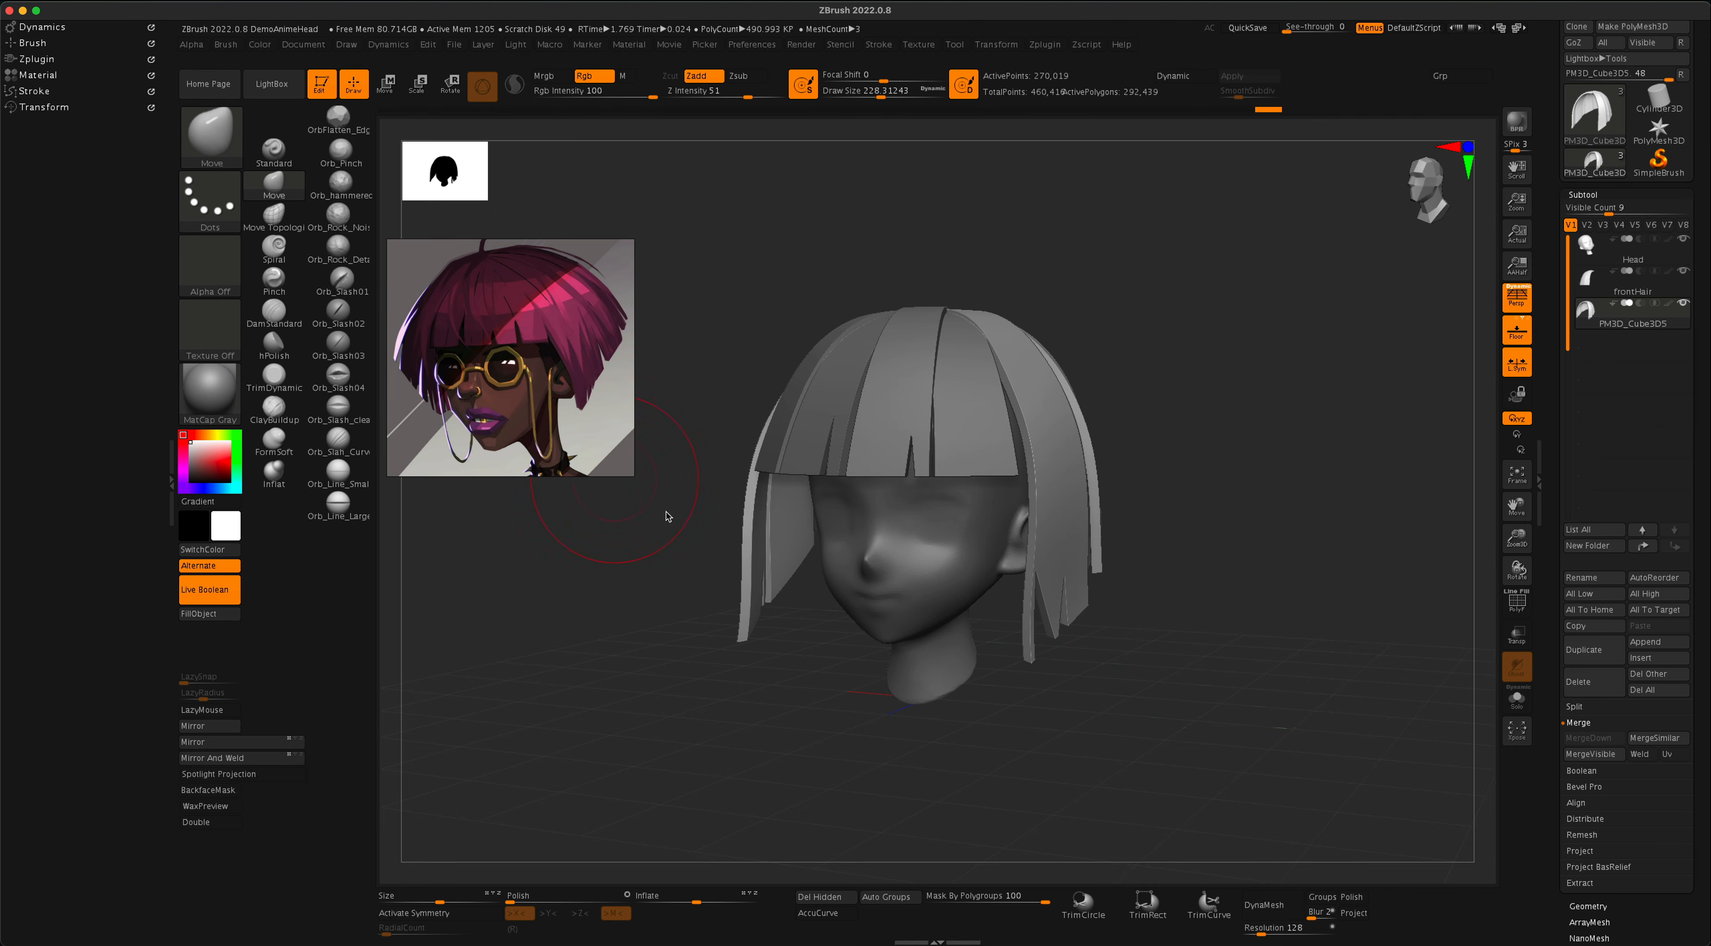
{"action": "left_click_drag", "start_coordinate": [668, 516], "coordinate": [665, 611]}
{"action": "mouse_move", "coordinate": [643, 551]}
{"action": "left_mouse_down"}
{"action": "mouse_move", "coordinate": [692, 546]}
{"action": "mouse_move", "coordinate": [650, 547]}
{"action": "mouse_move", "coordinate": [821, 268]}
{"action": "mouse_move", "coordinate": [808, 275]}
{"action": "left_mouse_up"}
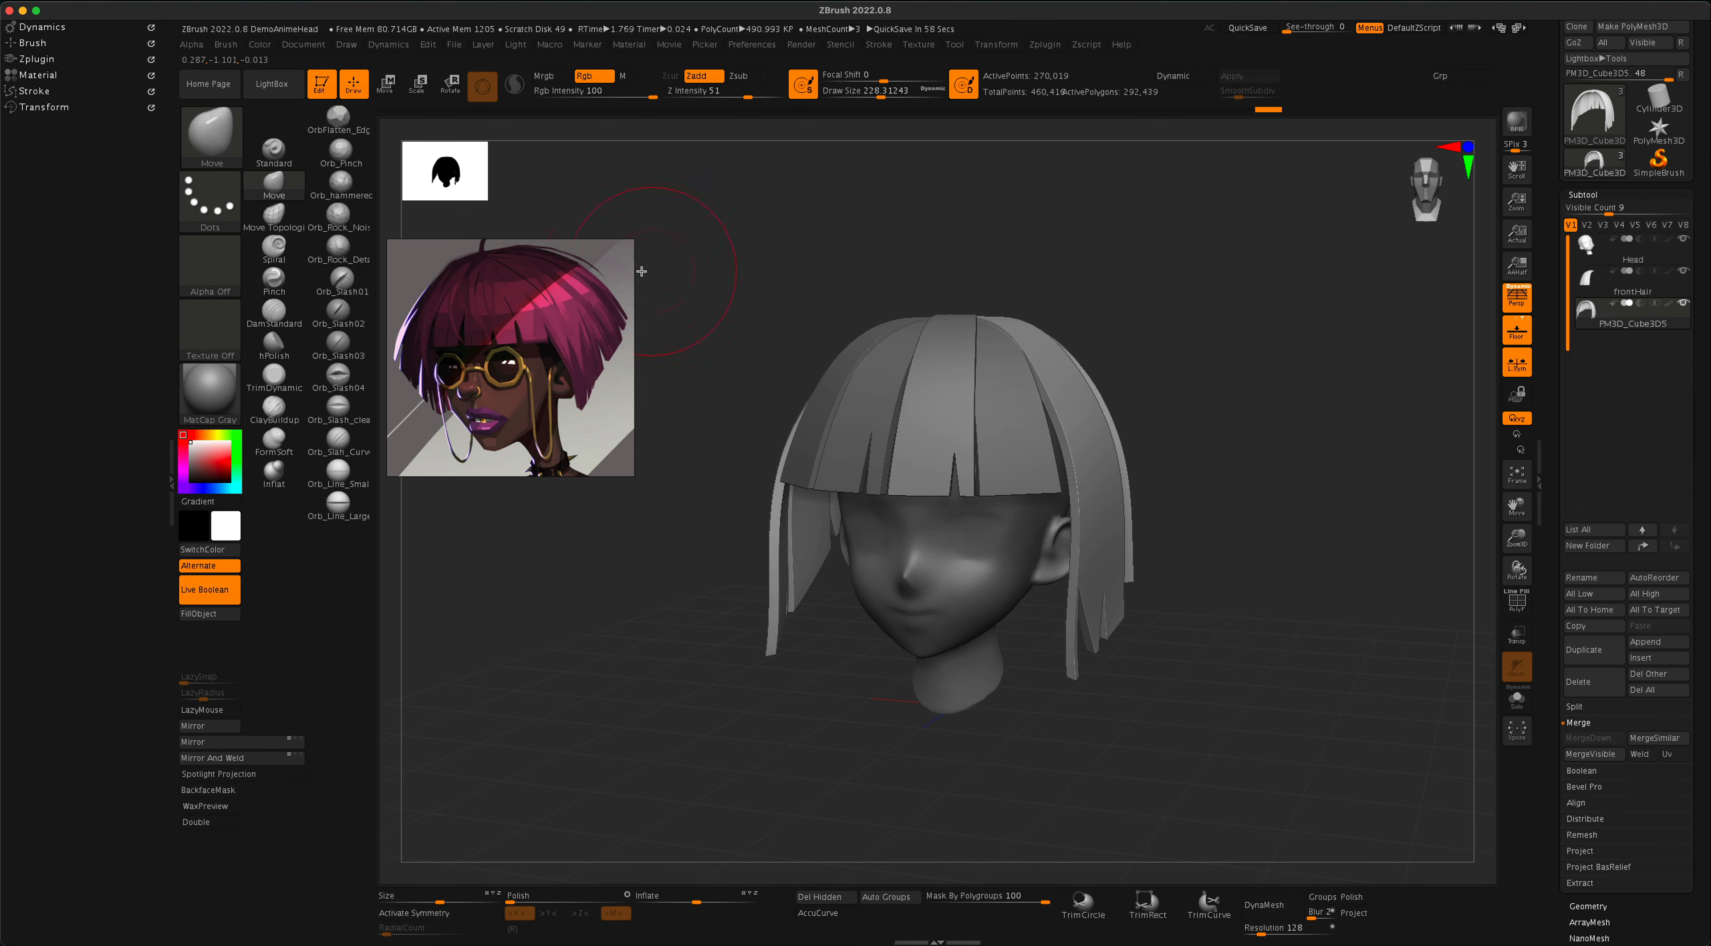
{"action": "left_click_drag", "start_coordinate": [673, 291], "coordinate": [727, 283]}
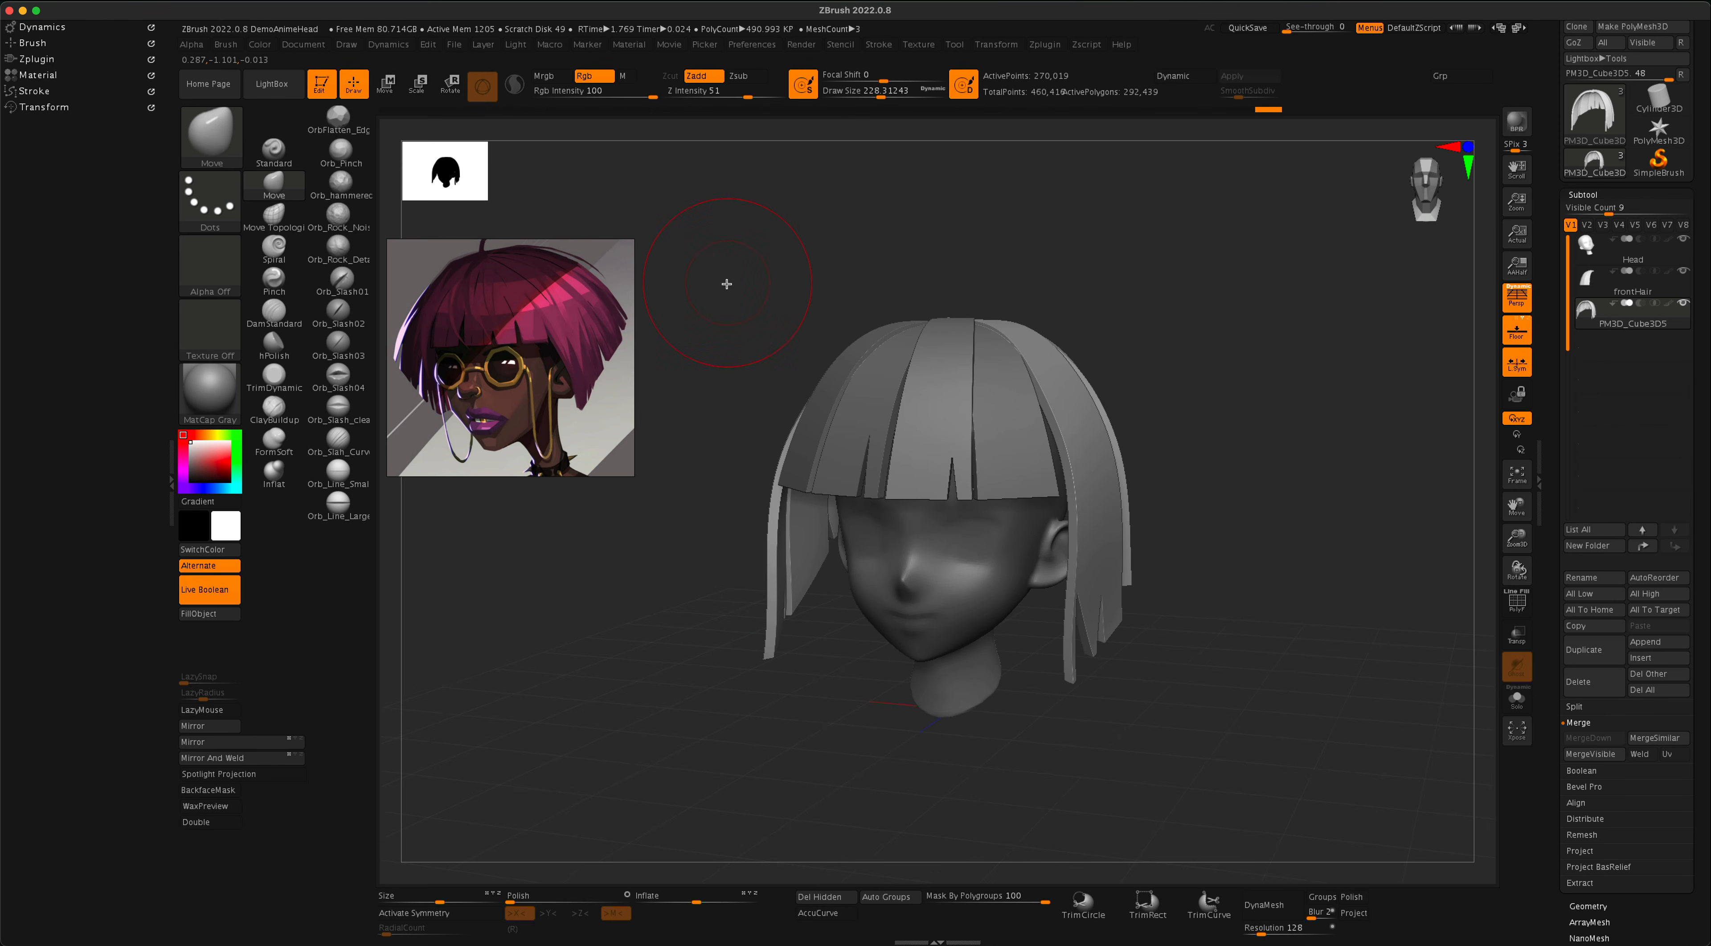
Choose the IMM-Cartoon brush, select the frontHair subtool and insert a strand from the crown down over the fringe at draw size about 54.
{"action": "left_click", "coordinate": [216, 142]}
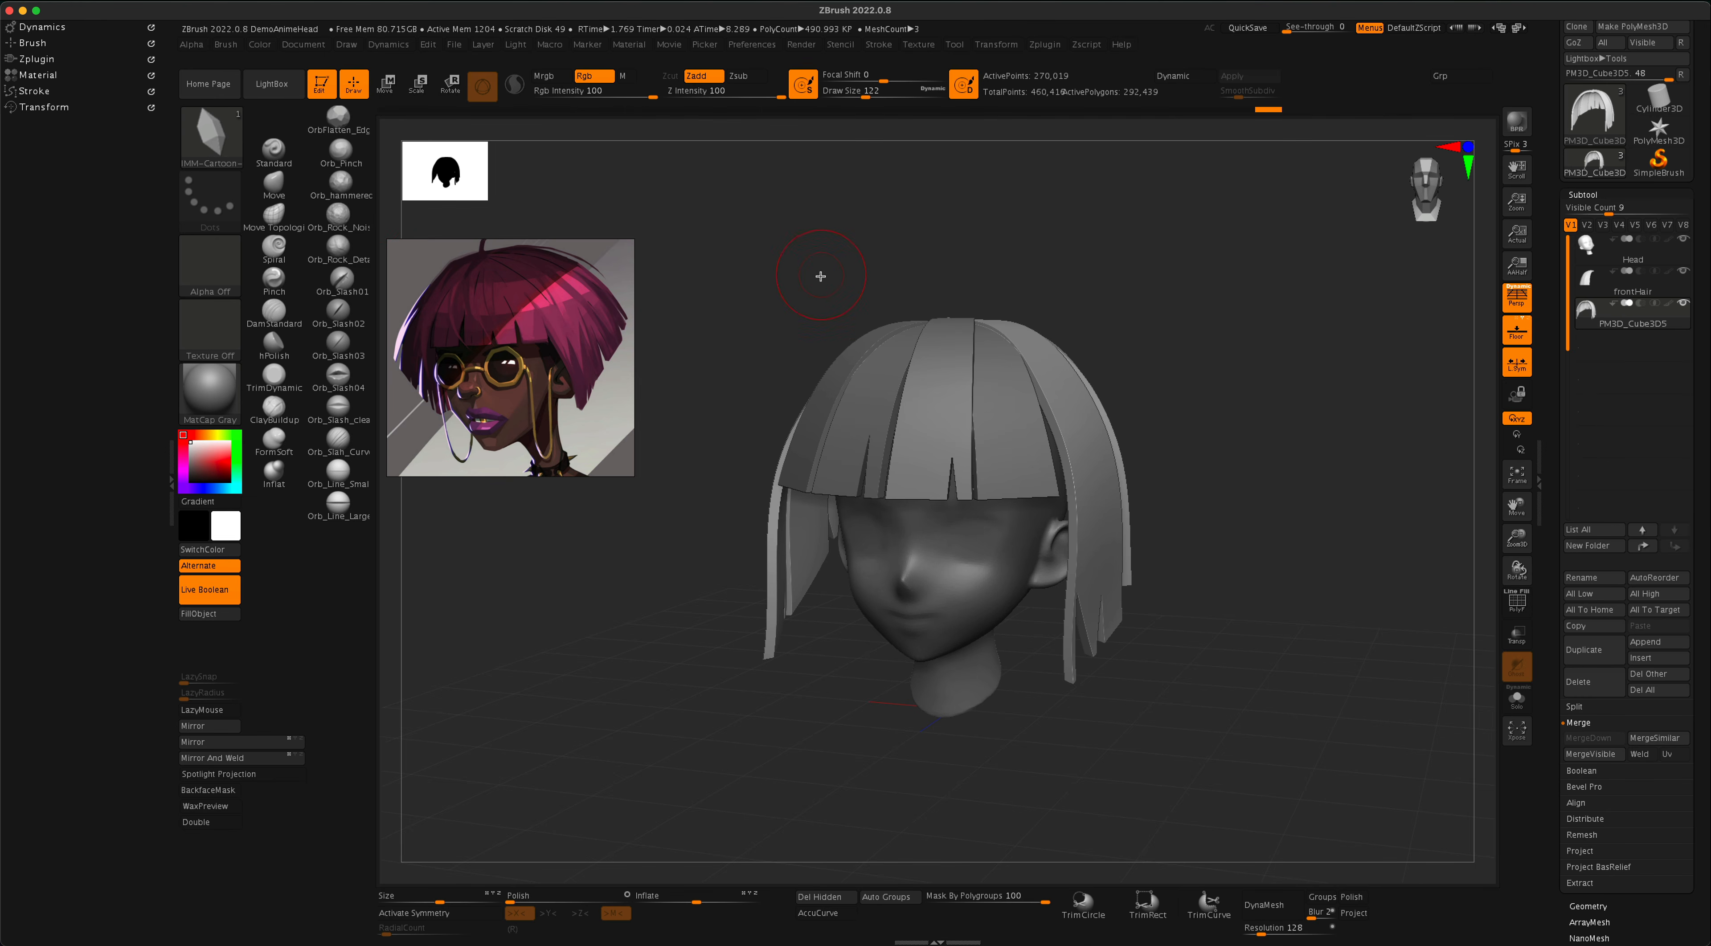
{"action": "mouse_move", "coordinate": [1592, 256]}
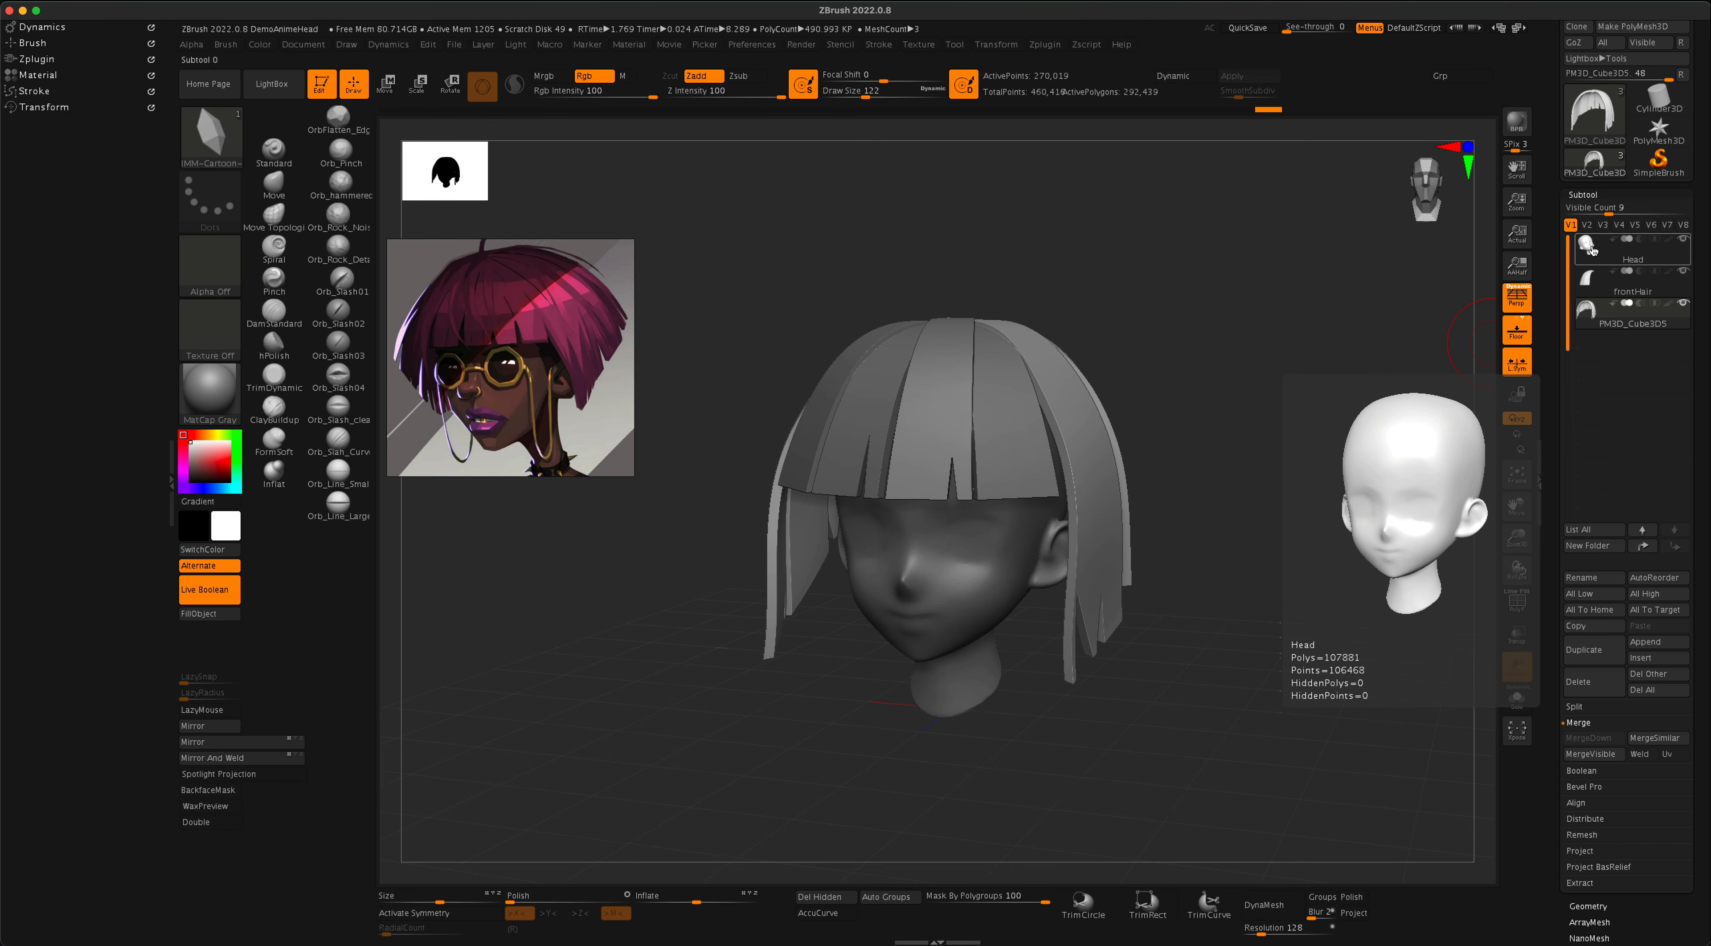
{"action": "left_click", "coordinate": [1593, 283]}
{"action": "left_click_drag", "start_coordinate": [1263, 409], "coordinate": [1155, 467]}
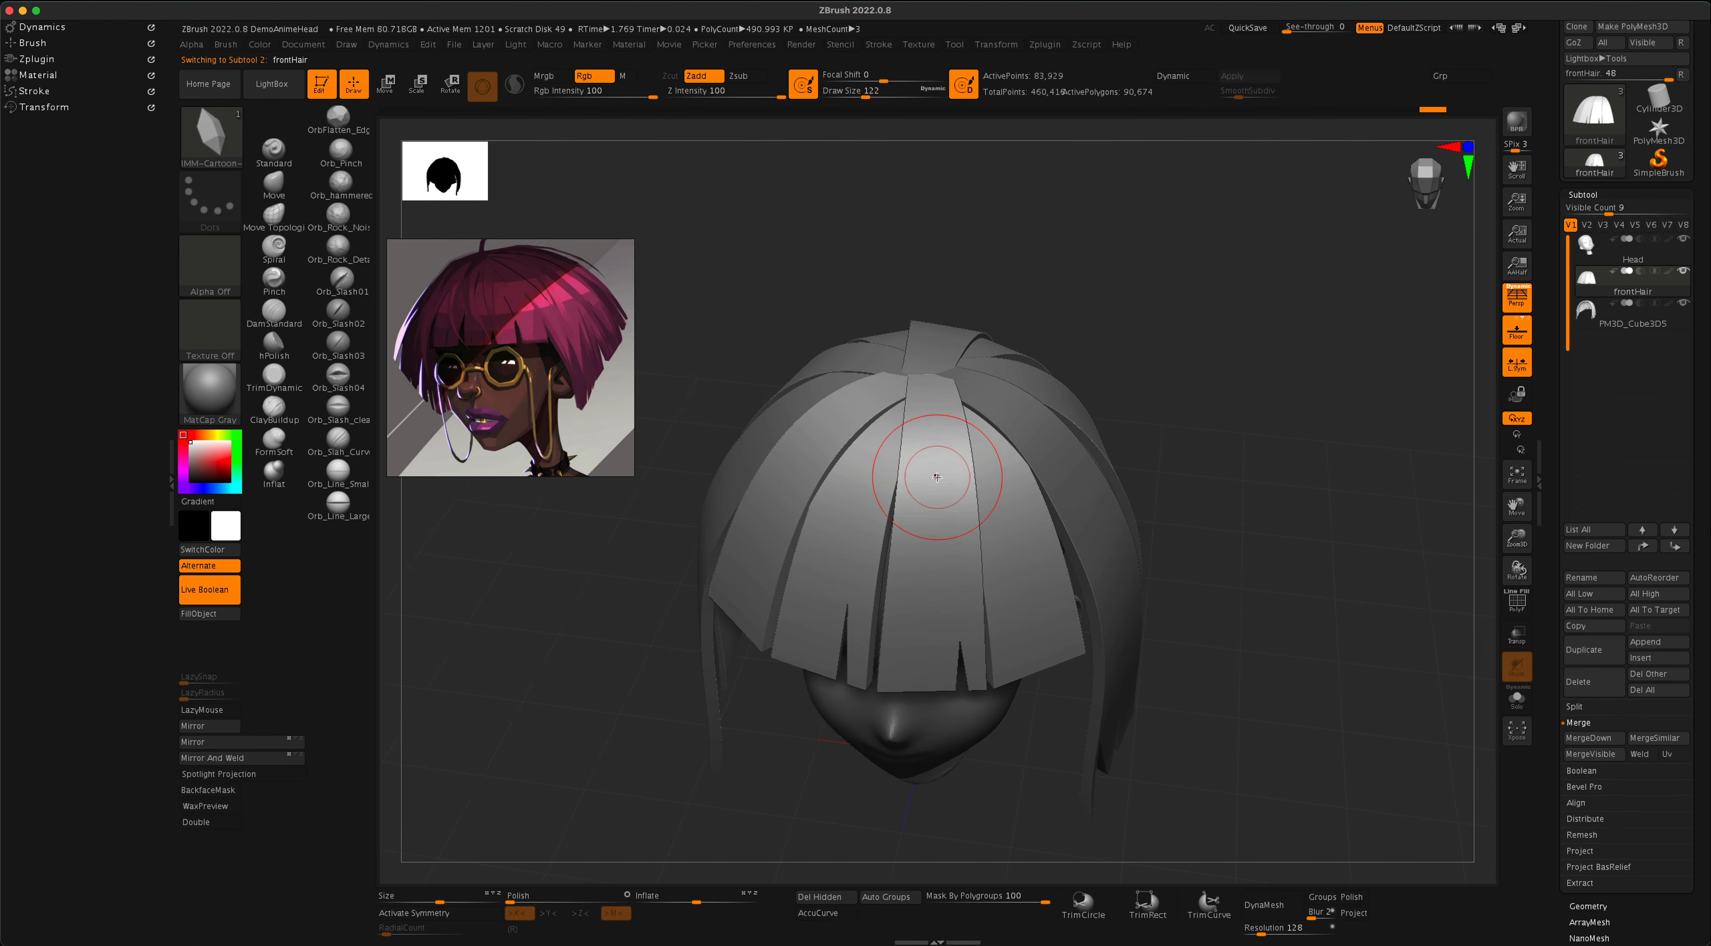
{"action": "key", "text": "bracketleft"}
{"action": "key", "text": "bracketleft"}
{"action": "key", "text": "bracketleft"}
{"action": "left_click_drag", "start_coordinate": [915, 647], "coordinate": [915, 648]}
{"action": "mouse_move", "coordinate": [1268, 623]}
{"action": "left_mouse_down"}
{"action": "mouse_move", "coordinate": [1321, 552]}
{"action": "mouse_move", "coordinate": [1318, 565]}
{"action": "left_mouse_up"}
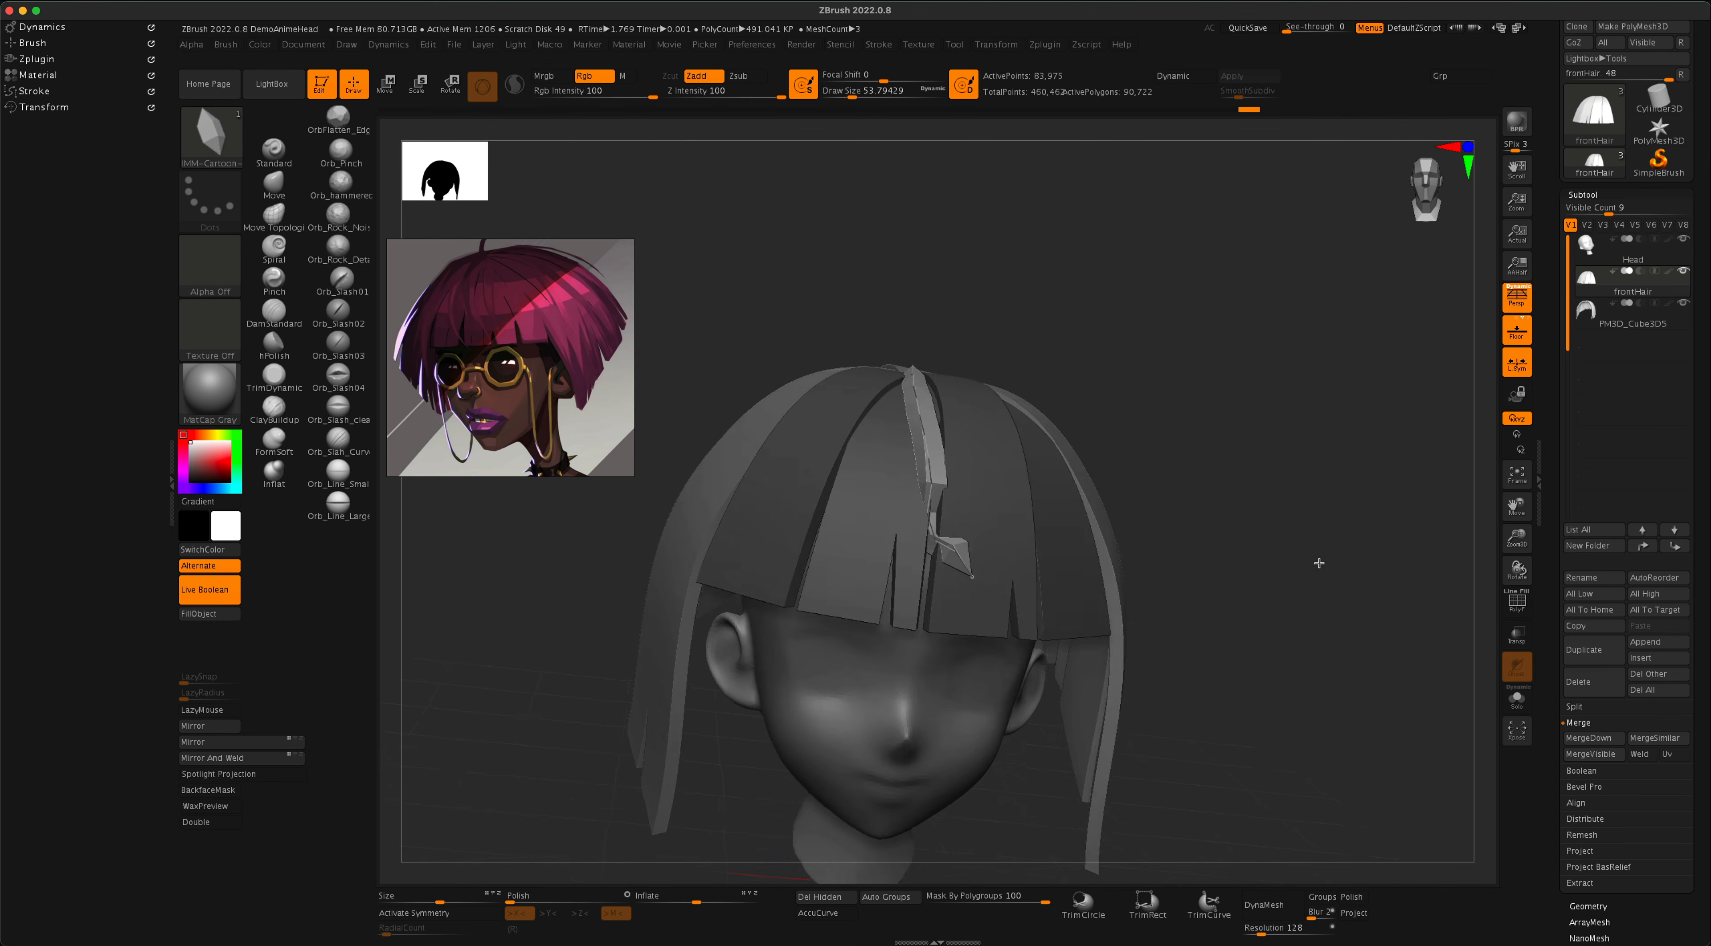
Adjust the inserted strand's curve from several angles so it starts at the crown and follows the fringe surface.
{"action": "left_click_drag", "start_coordinate": [1021, 531], "coordinate": [1094, 568]}
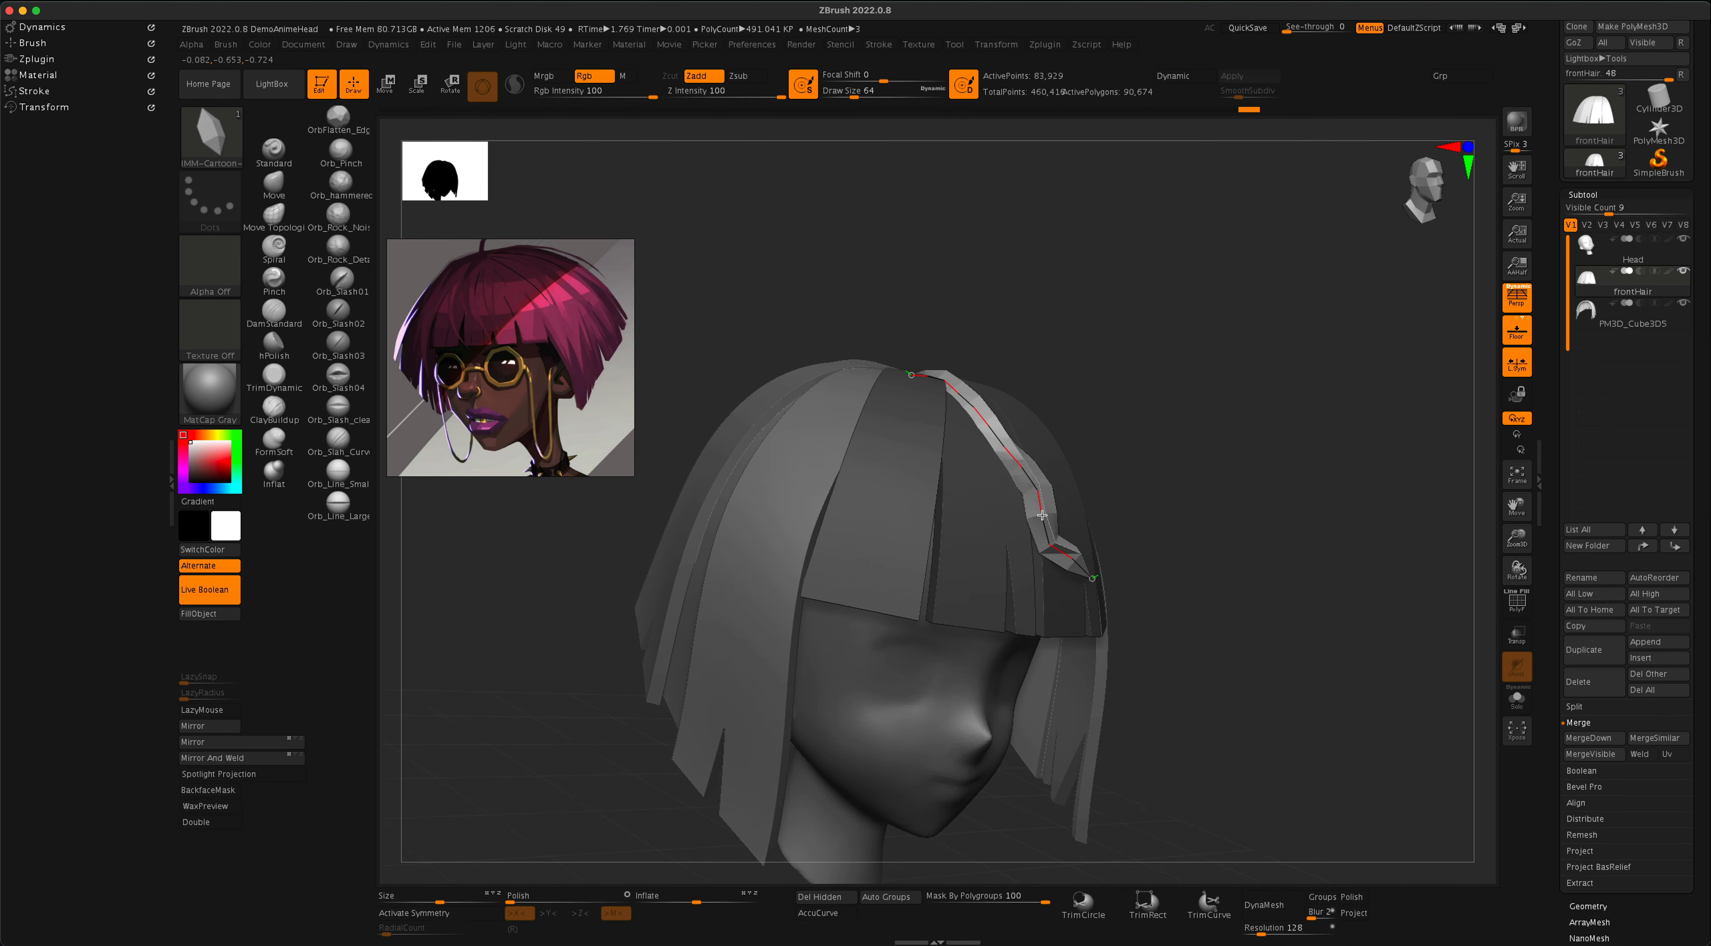
{"action": "left_click_drag", "start_coordinate": [1057, 348], "coordinate": [1056, 458]}
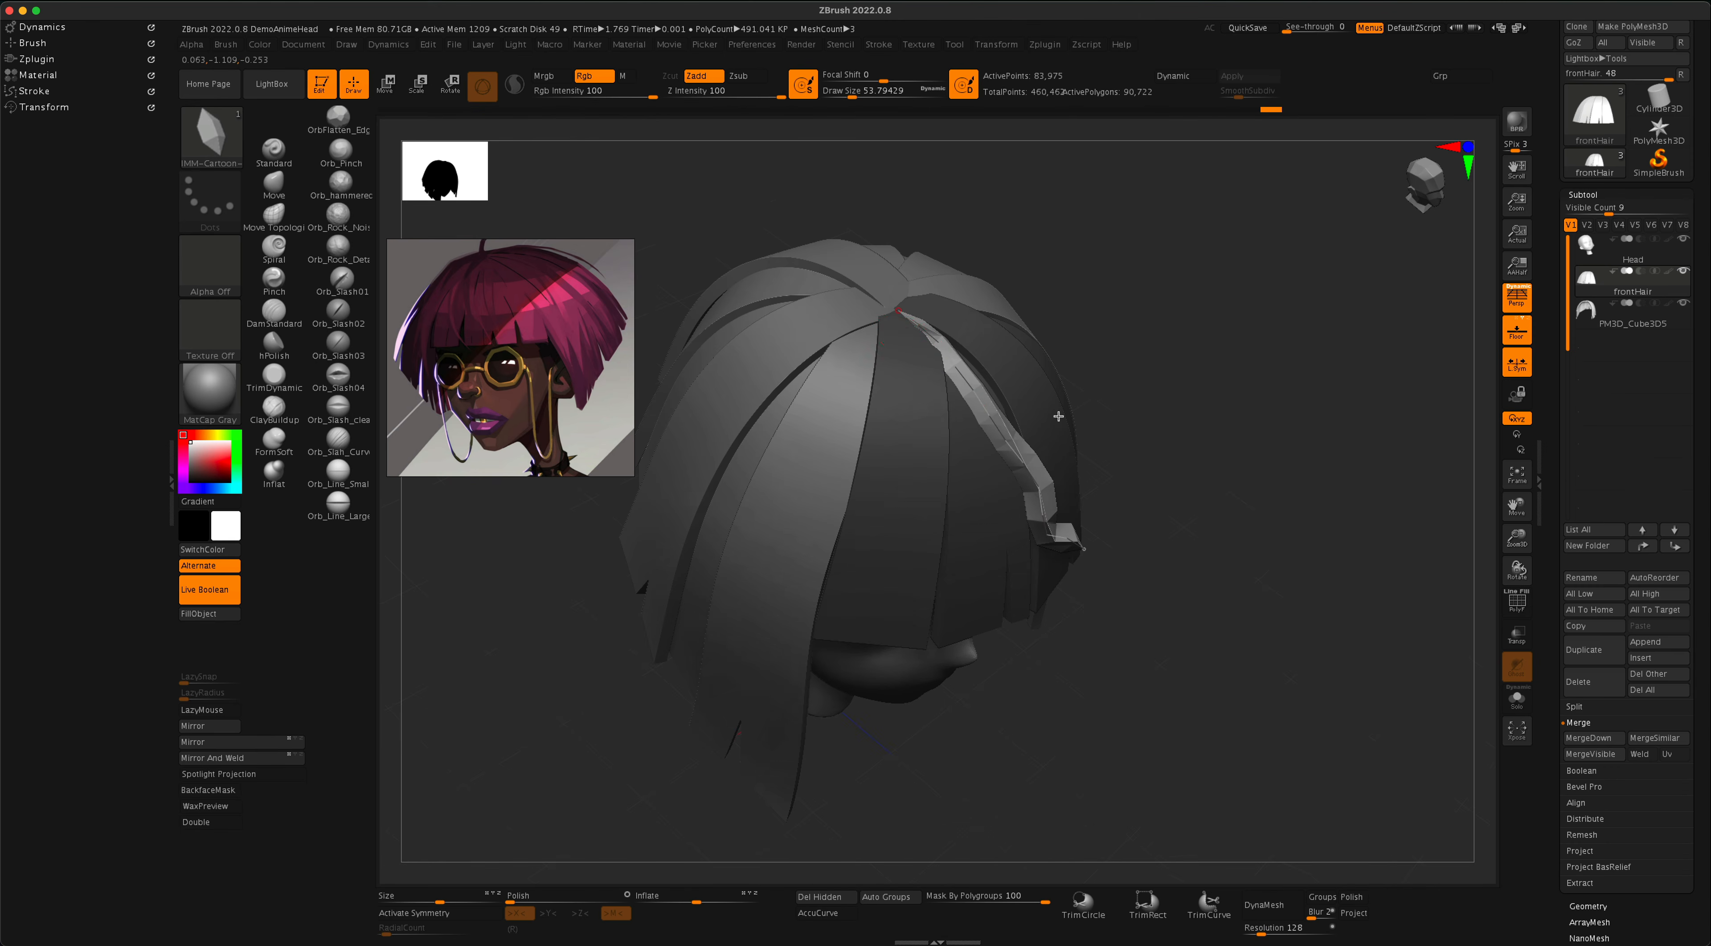
{"action": "left_click_drag", "start_coordinate": [889, 303], "coordinate": [883, 286]}
{"action": "left_click_drag", "start_coordinate": [1038, 503], "coordinate": [1057, 507]}
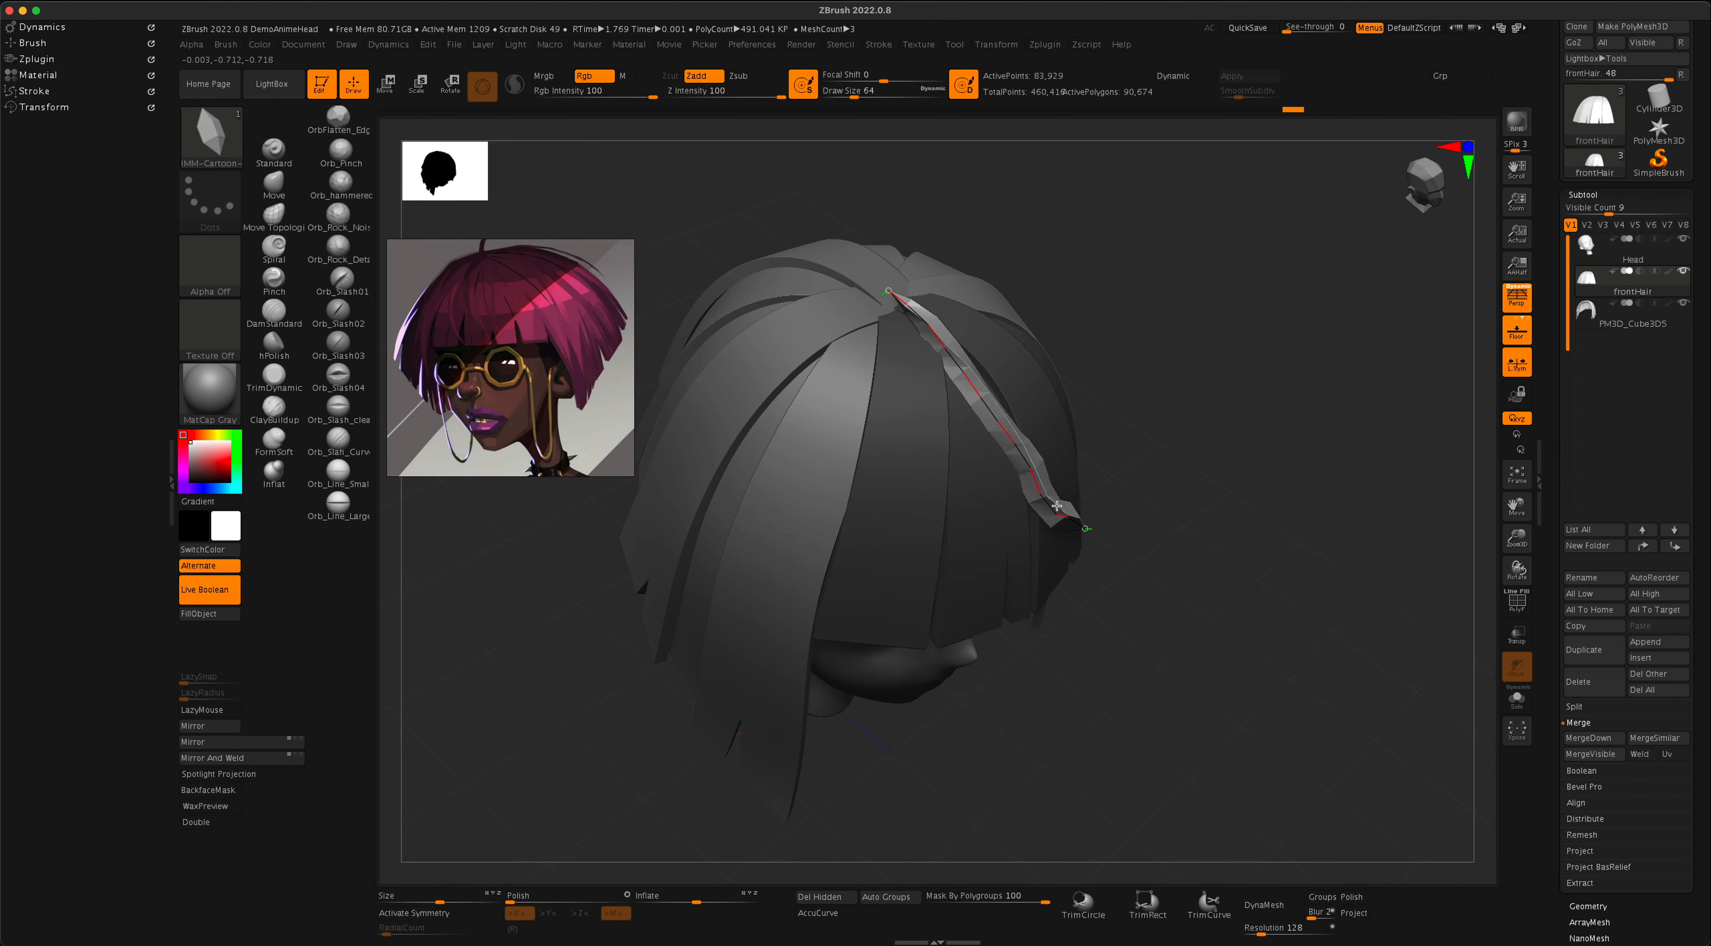
{"action": "left_click_drag", "start_coordinate": [1169, 505], "coordinate": [1089, 486]}
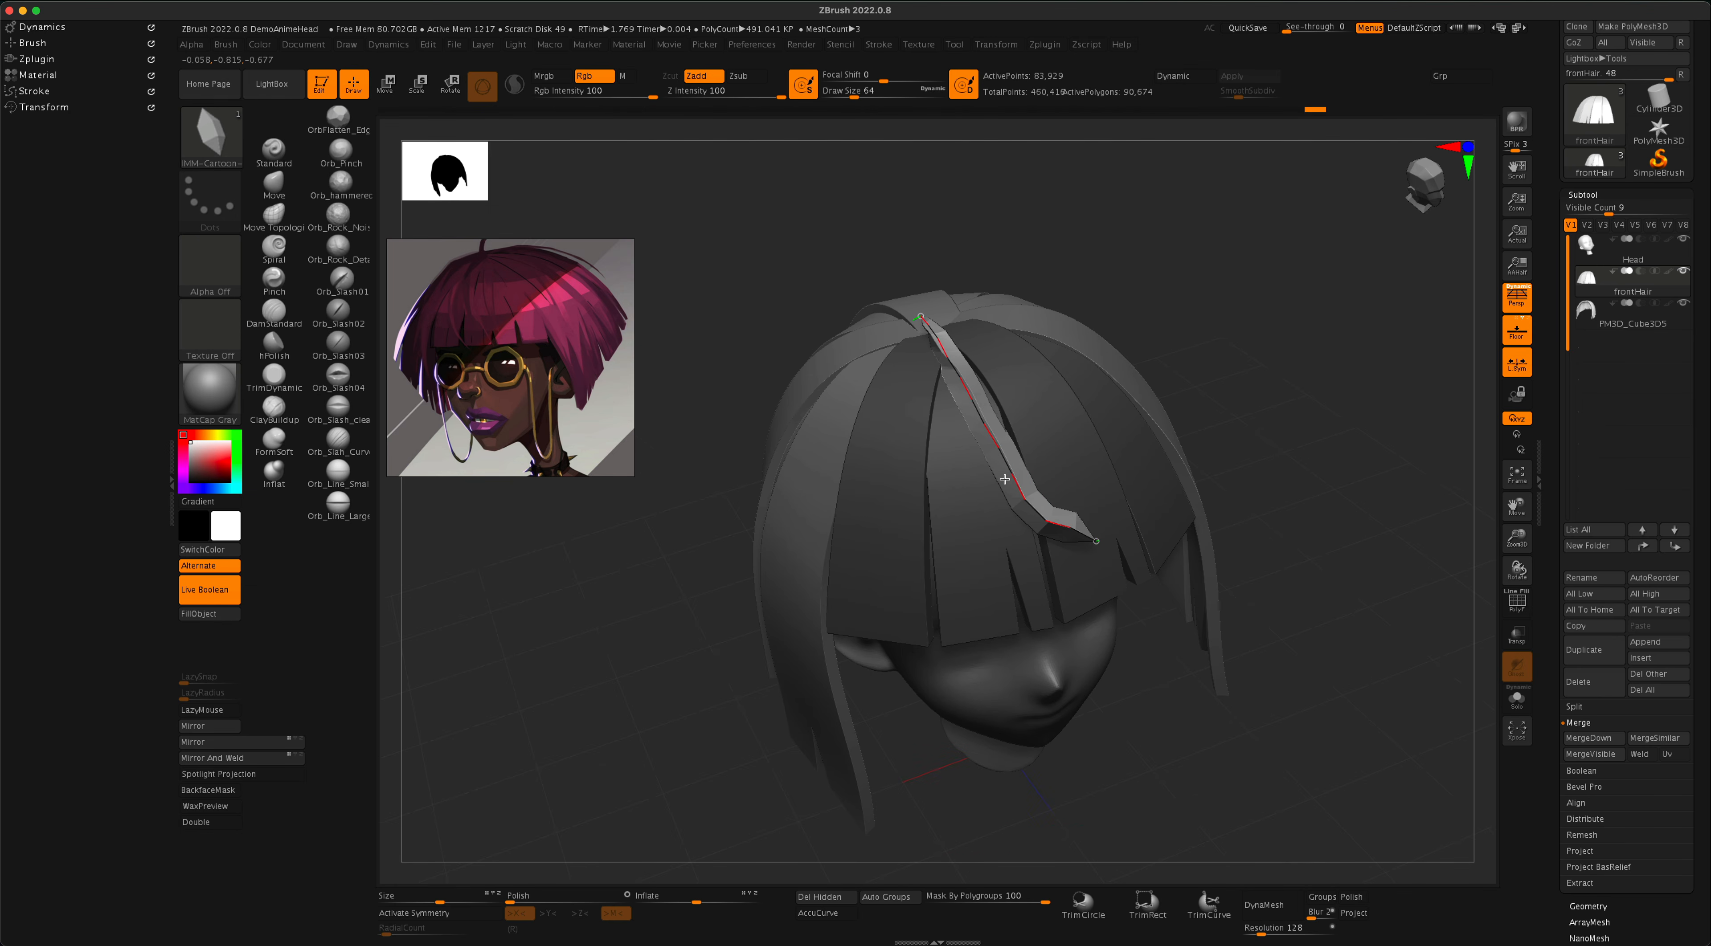
{"action": "left_click_drag", "start_coordinate": [1318, 489], "coordinate": [1310, 489]}
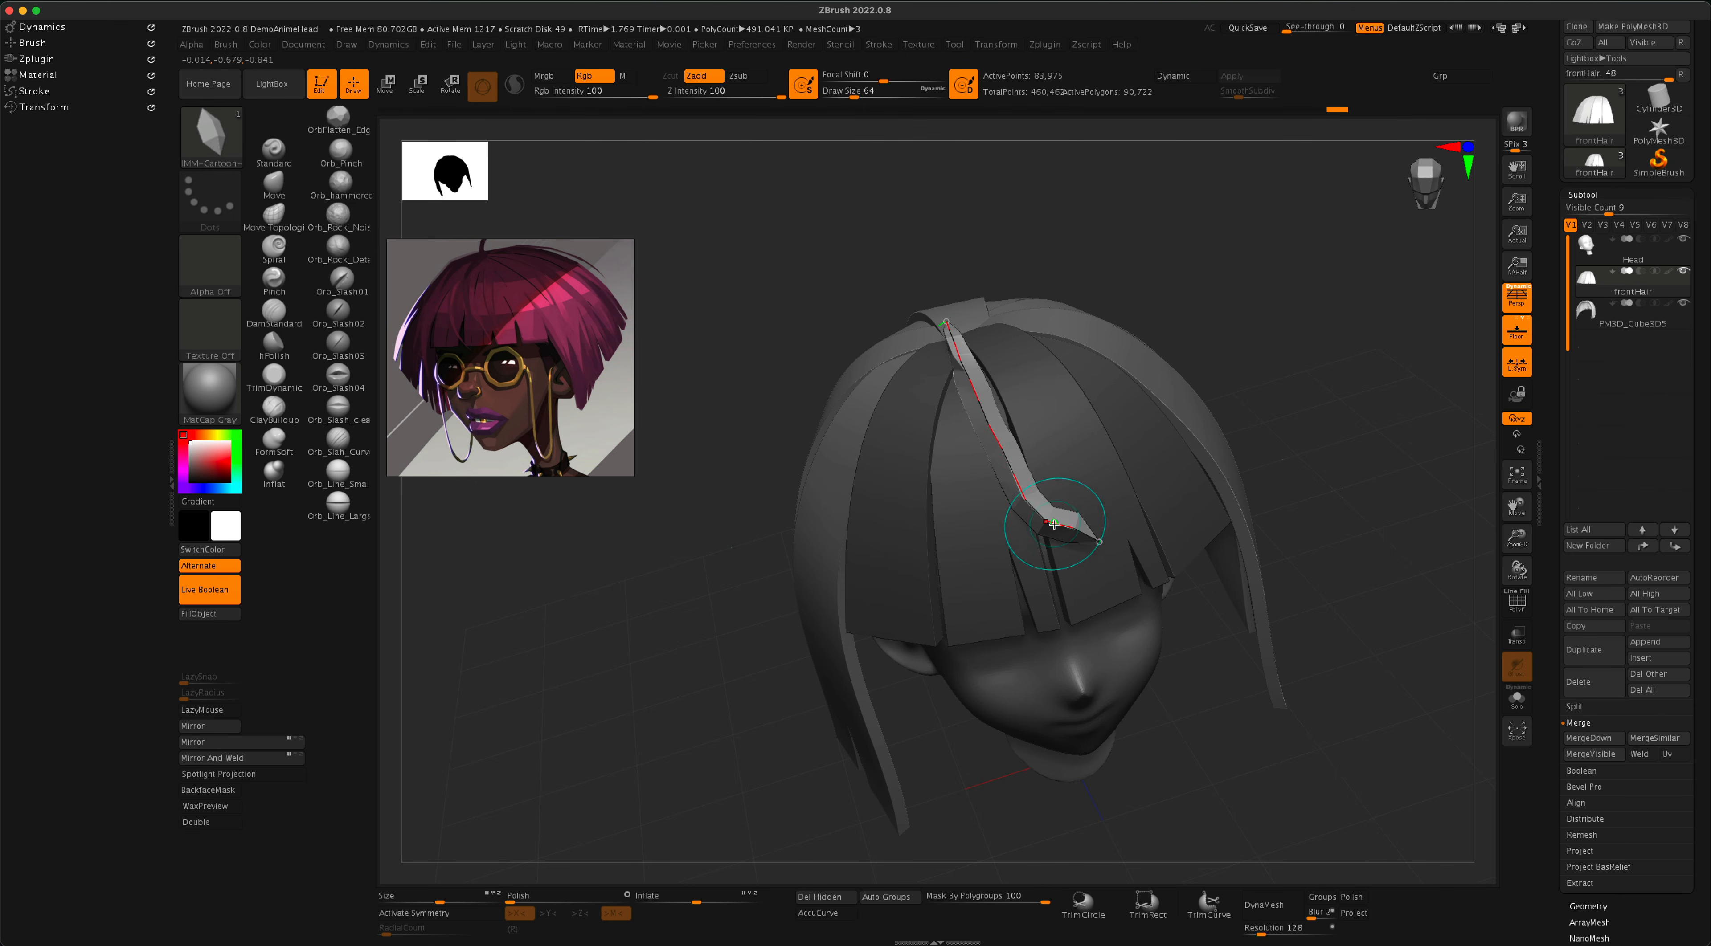
{"action": "left_click_drag", "start_coordinate": [1126, 371], "coordinate": [1085, 405]}
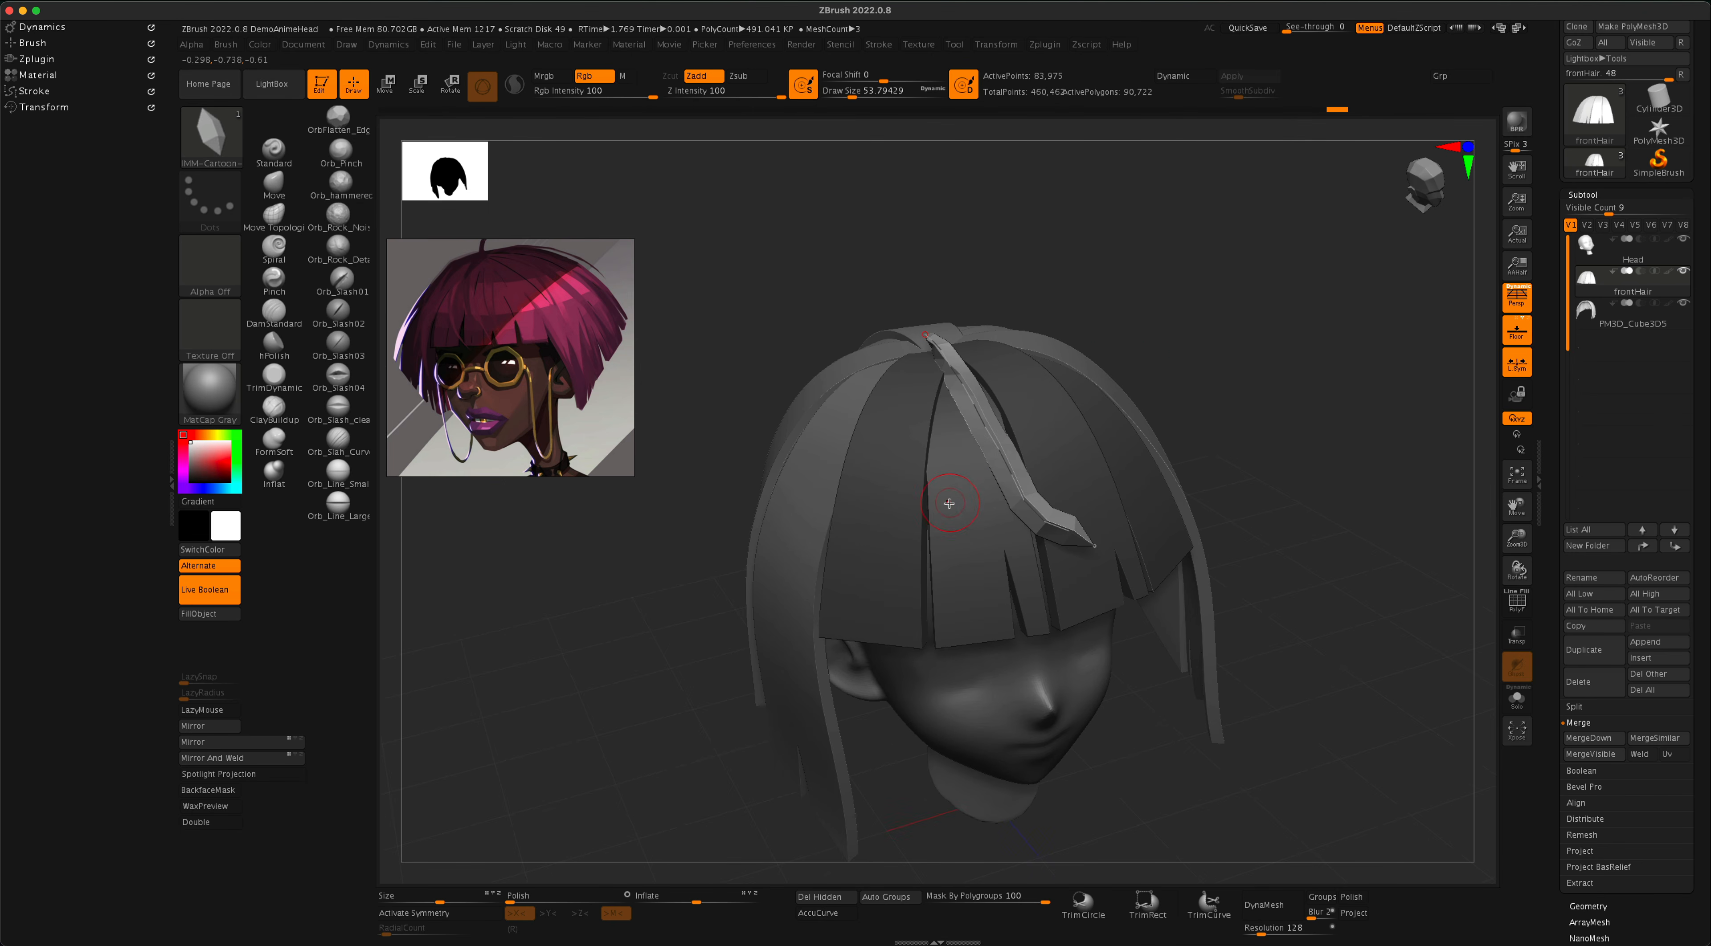
Smooth the lower end of the inserted strand into a thin, curved tip.
{"action": "key", "text": "shift"}
{"action": "key", "text": "shift"}
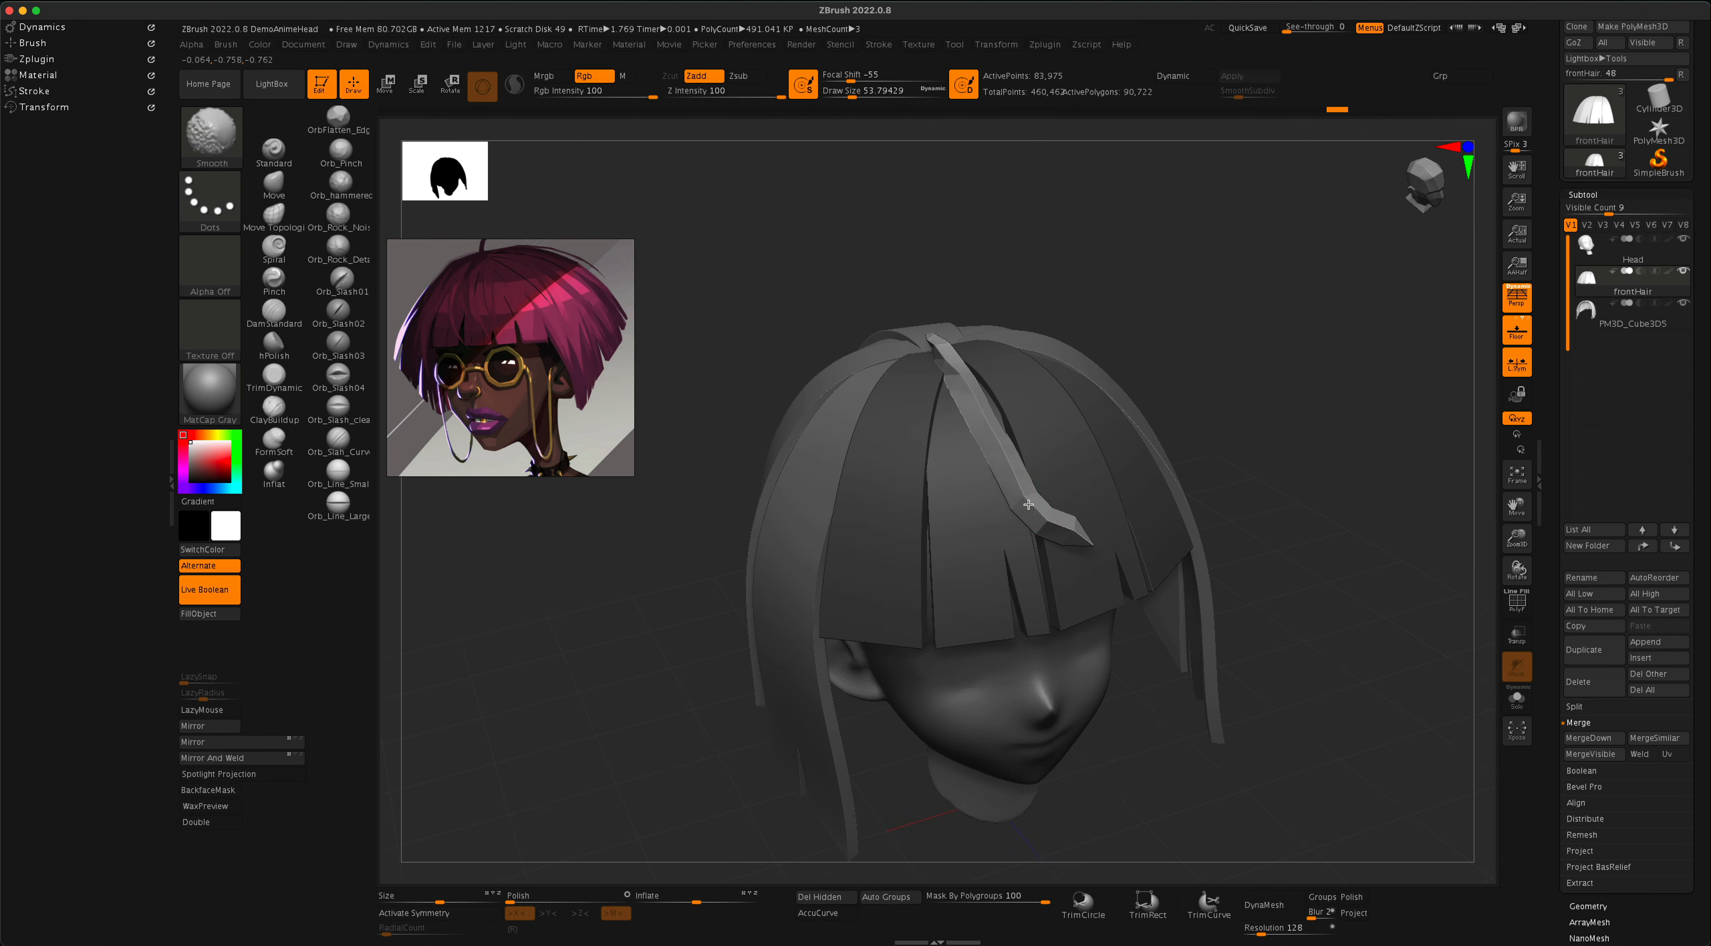
{"action": "left_click_drag", "start_coordinate": [1035, 513], "coordinate": [1096, 549], "text": "shift"}
{"action": "mouse_move", "coordinate": [1253, 496]}
{"action": "left_mouse_down"}
{"action": "mouse_move", "coordinate": [1280, 498]}
{"action": "mouse_move", "coordinate": [1254, 503]}
{"action": "left_mouse_up"}
{"action": "key", "text": "shift"}
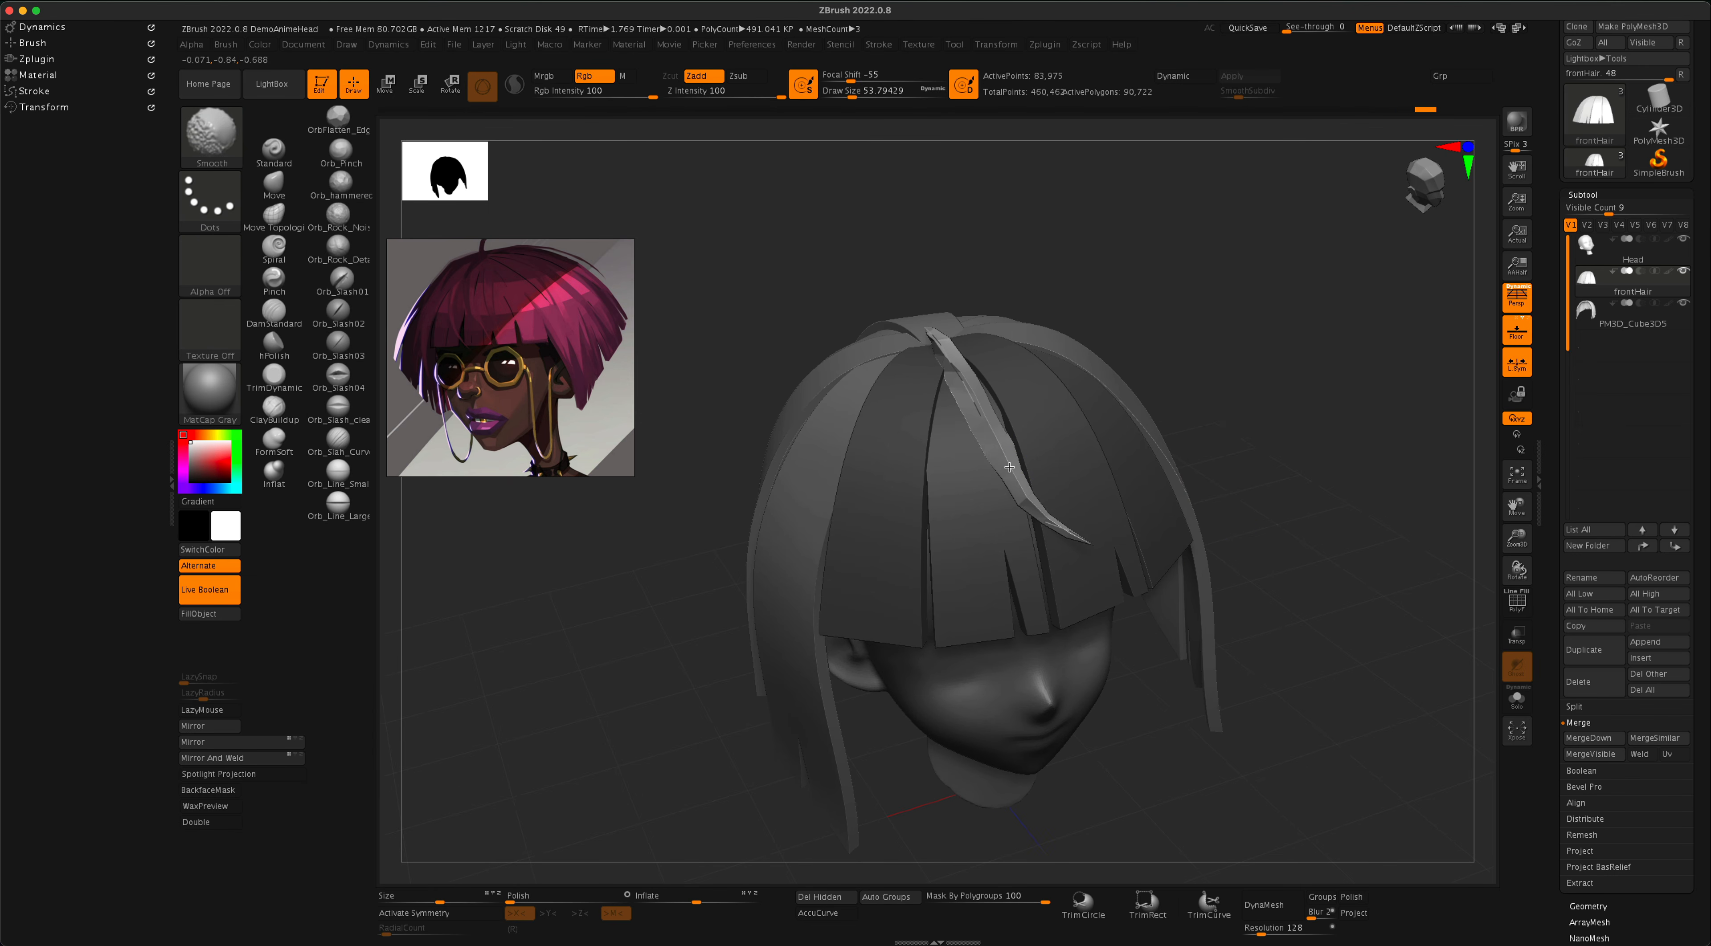
{"action": "left_click_drag", "start_coordinate": [1009, 467], "coordinate": [986, 427], "text": "shift"}
{"action": "key", "text": "ctrl+z"}
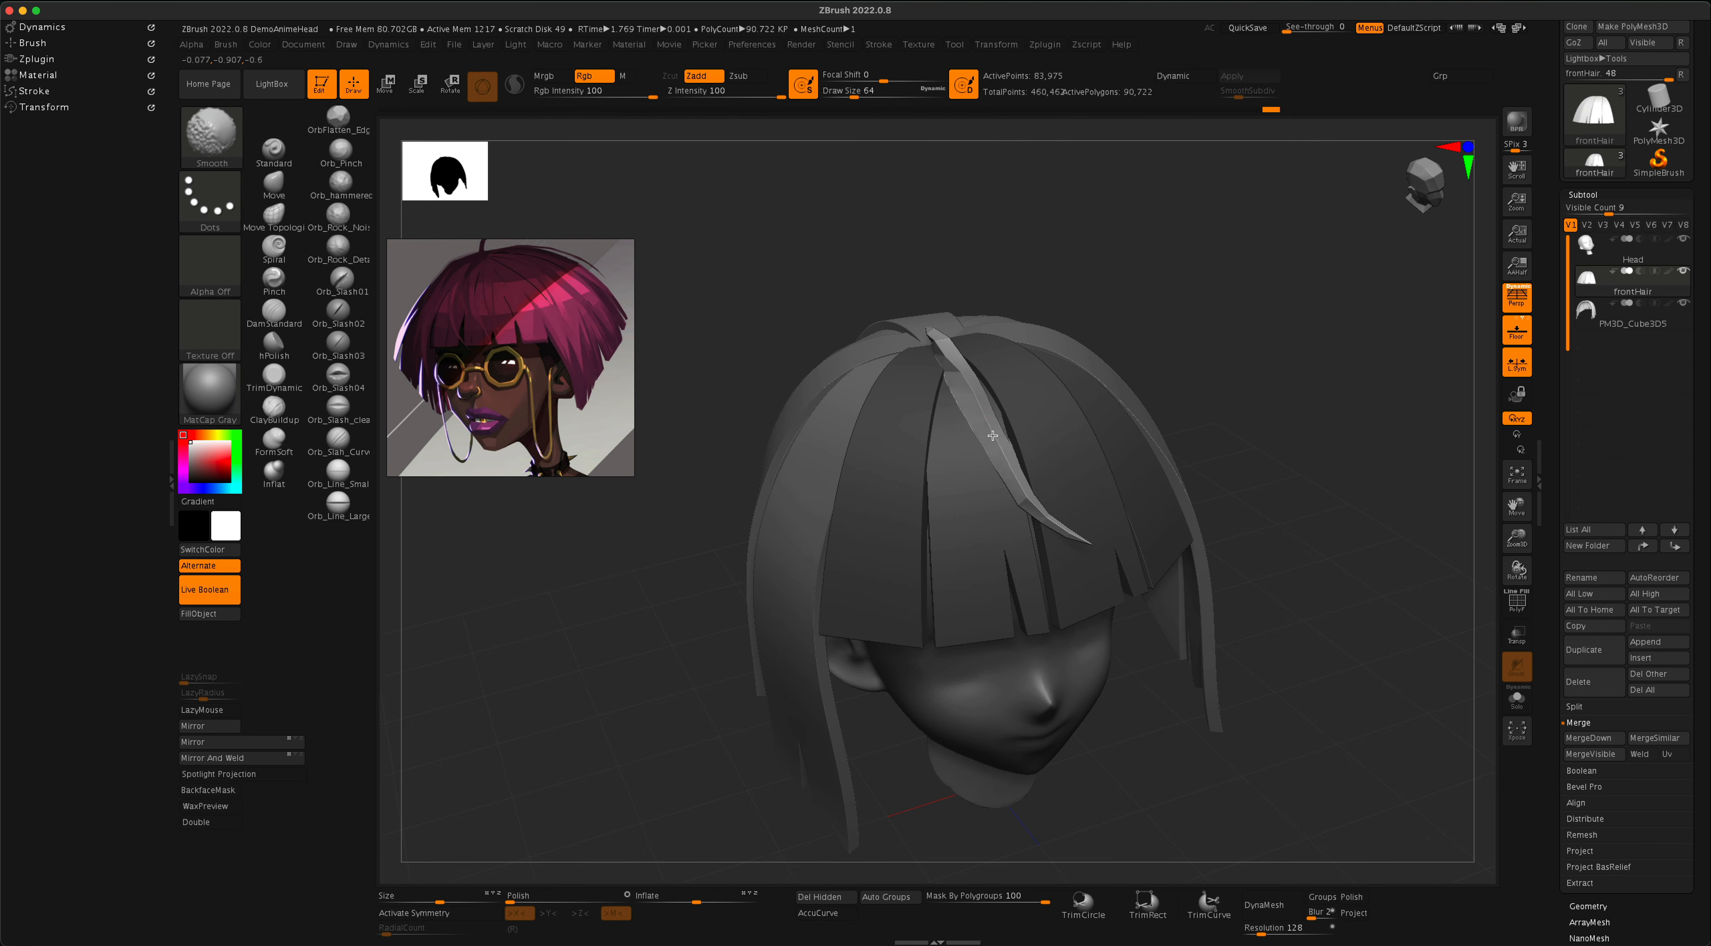
{"action": "key", "text": "ctrl+z"}
Set the Smooth brush's Z Intensity to 7 and gently smooth the middle of the inserted strand.
{"action": "key", "text": "shift"}
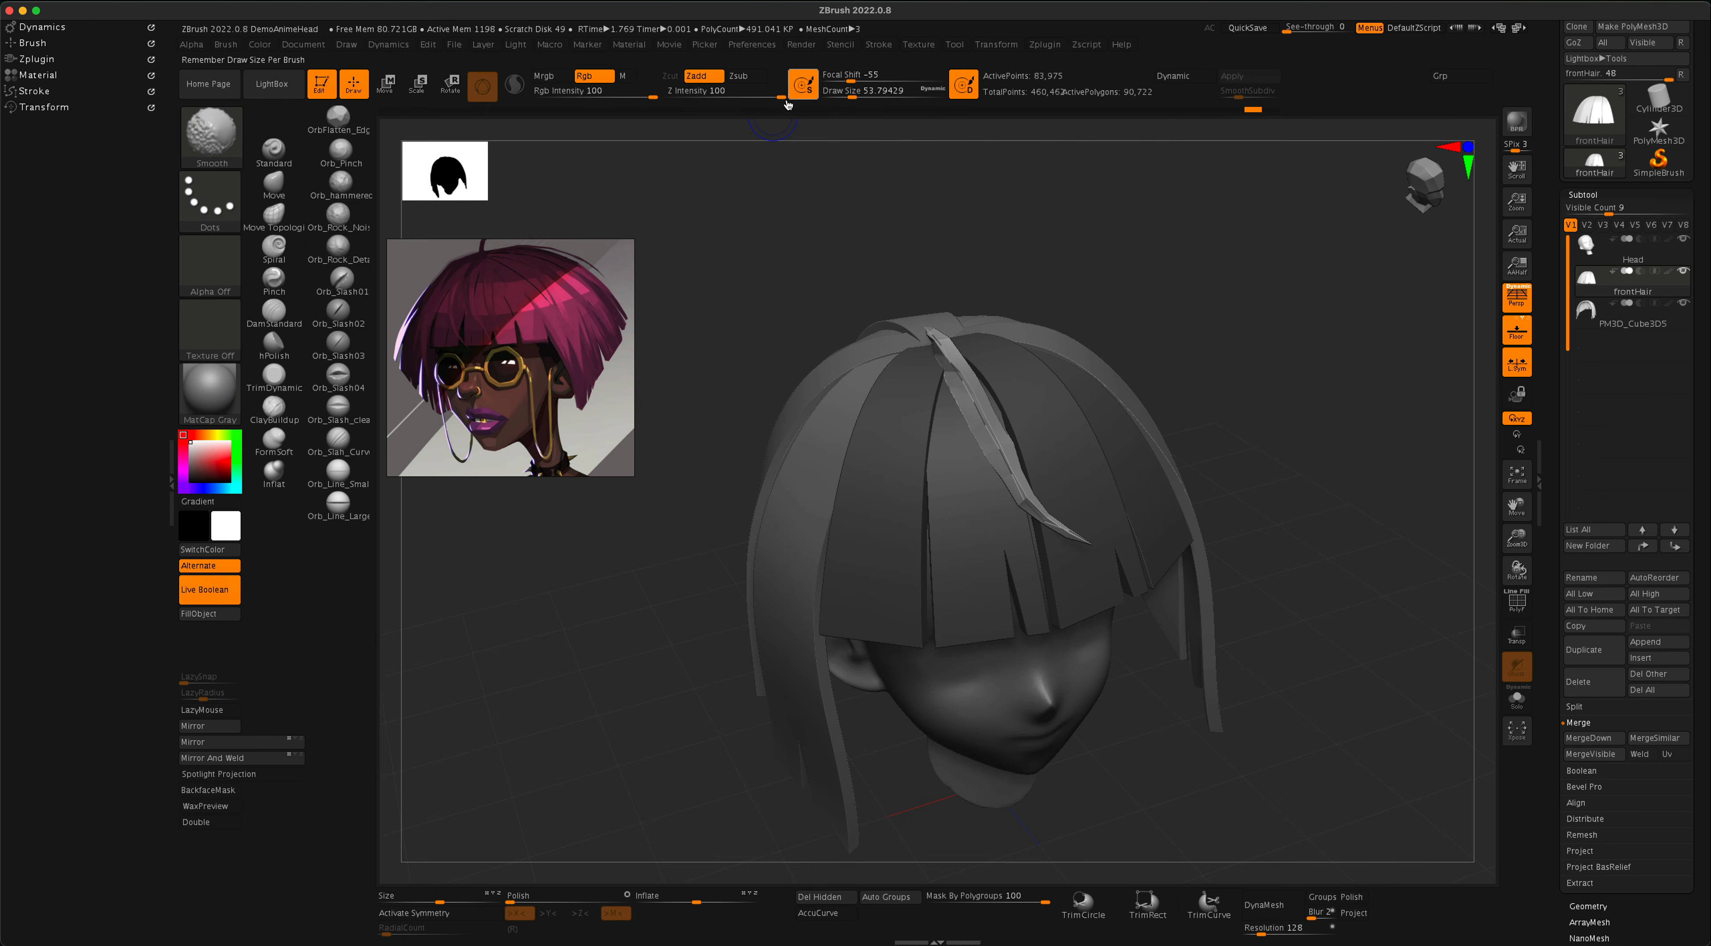
{"action": "left_click", "coordinate": [665, 93]}
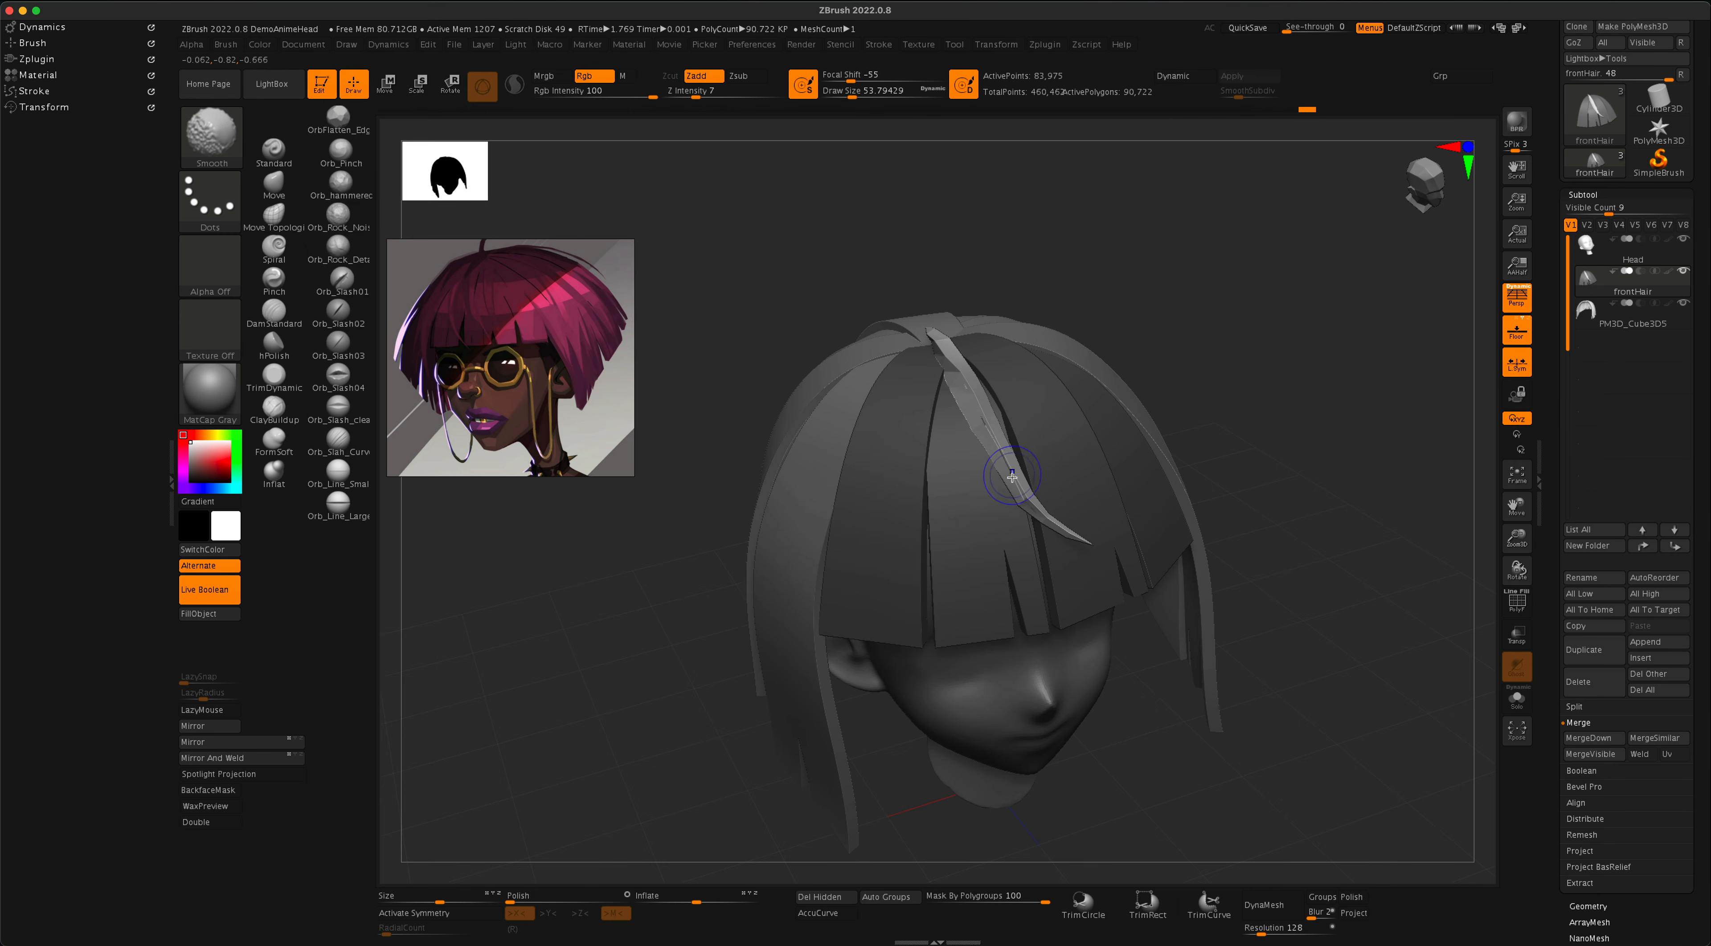
{"action": "mouse_move", "coordinate": [1212, 493]}
{"action": "left_mouse_down"}
{"action": "mouse_move", "coordinate": [1256, 524]}
{"action": "mouse_move", "coordinate": [1159, 436]}
{"action": "left_mouse_up"}
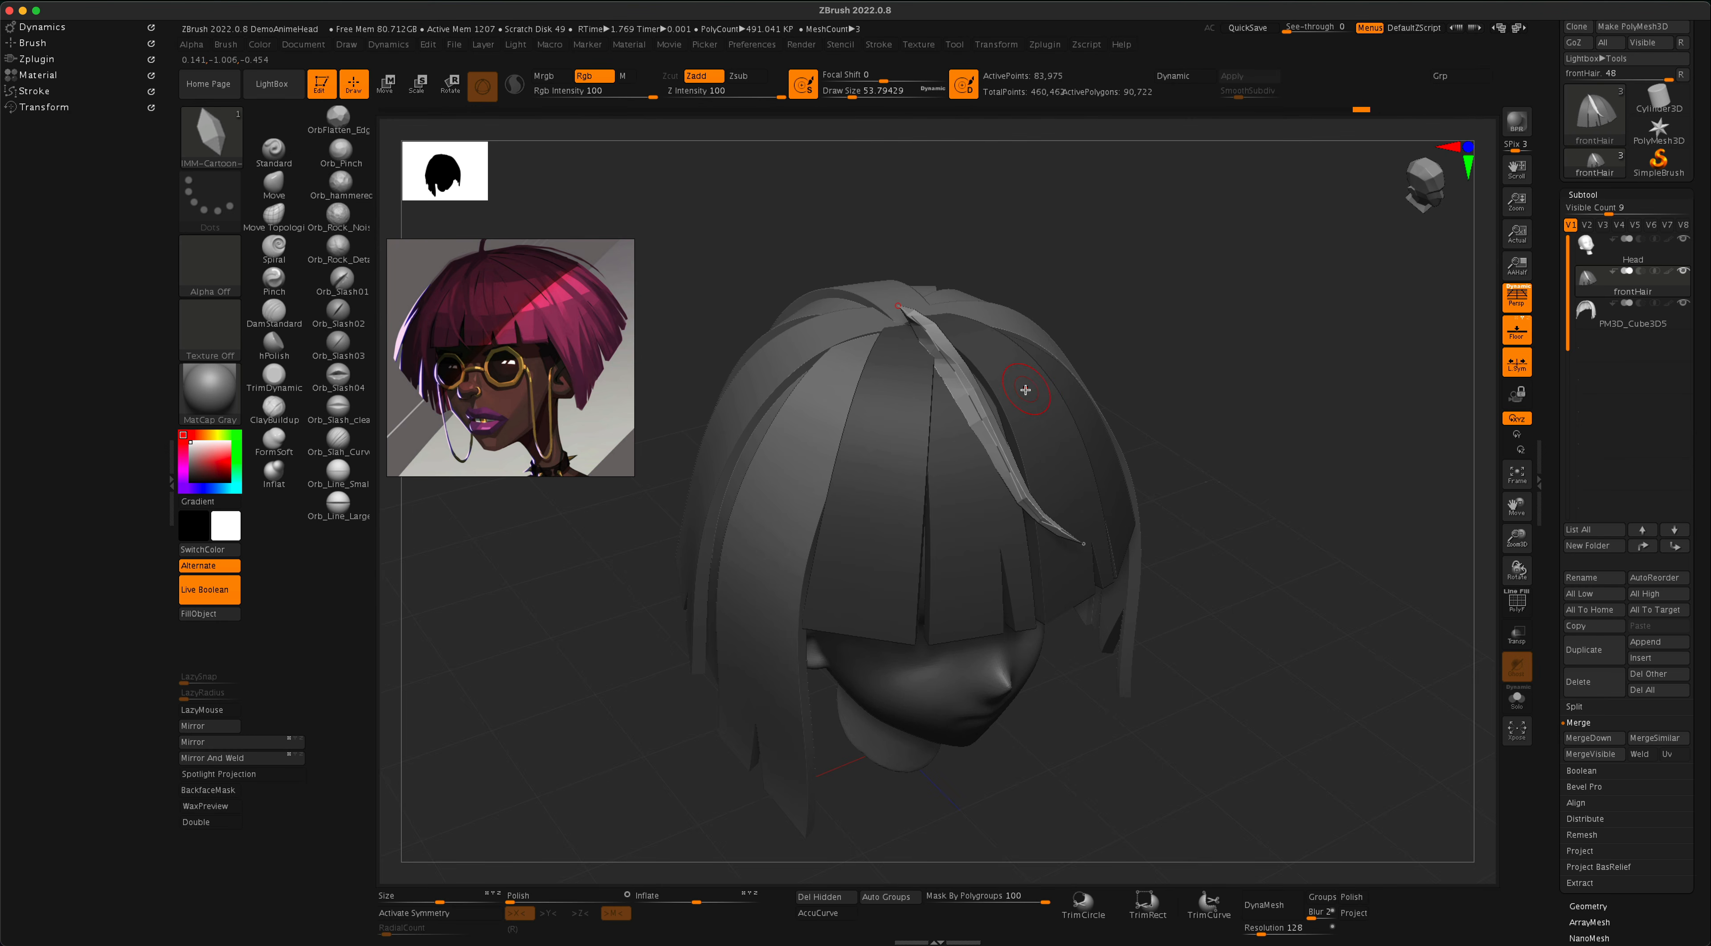
Reshape the inserted strand with the Move brush at draw size about 228 so it follows the crown and fringe.
{"action": "left_click_drag", "start_coordinate": [1220, 372], "coordinate": [1216, 458]}
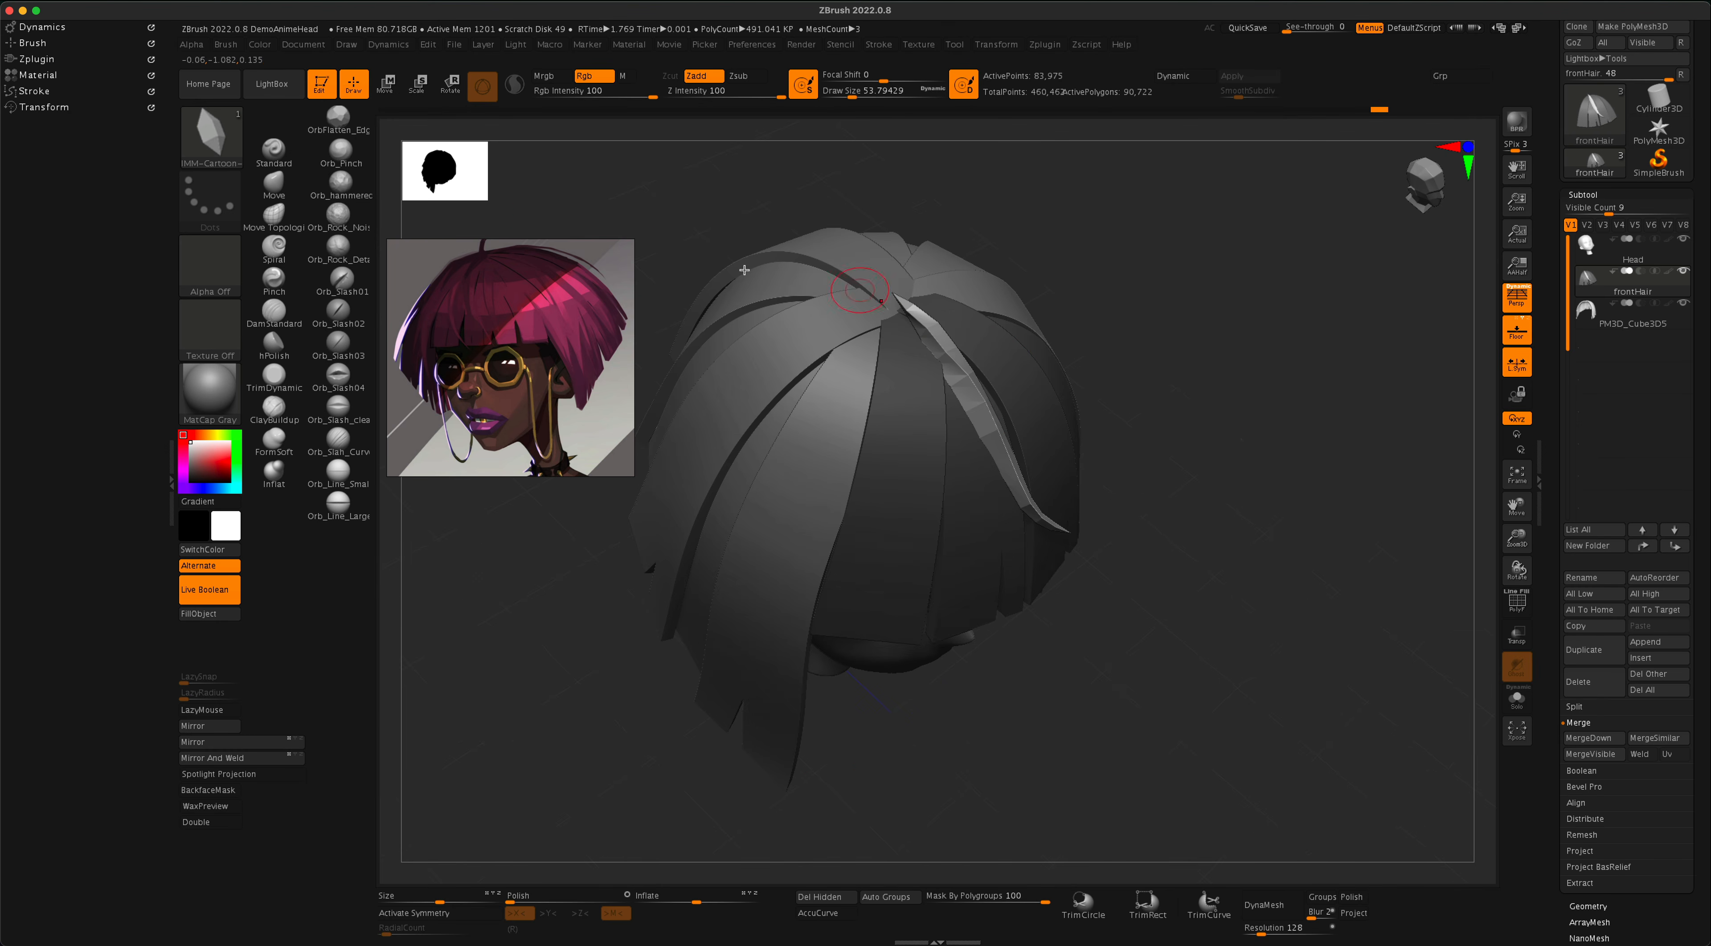
{"action": "left_click", "coordinate": [282, 181]}
{"action": "mouse_move", "coordinate": [1028, 272]}
{"action": "left_mouse_down"}
{"action": "mouse_move", "coordinate": [953, 296]}
{"action": "mouse_move", "coordinate": [1177, 410]}
{"action": "left_mouse_up"}
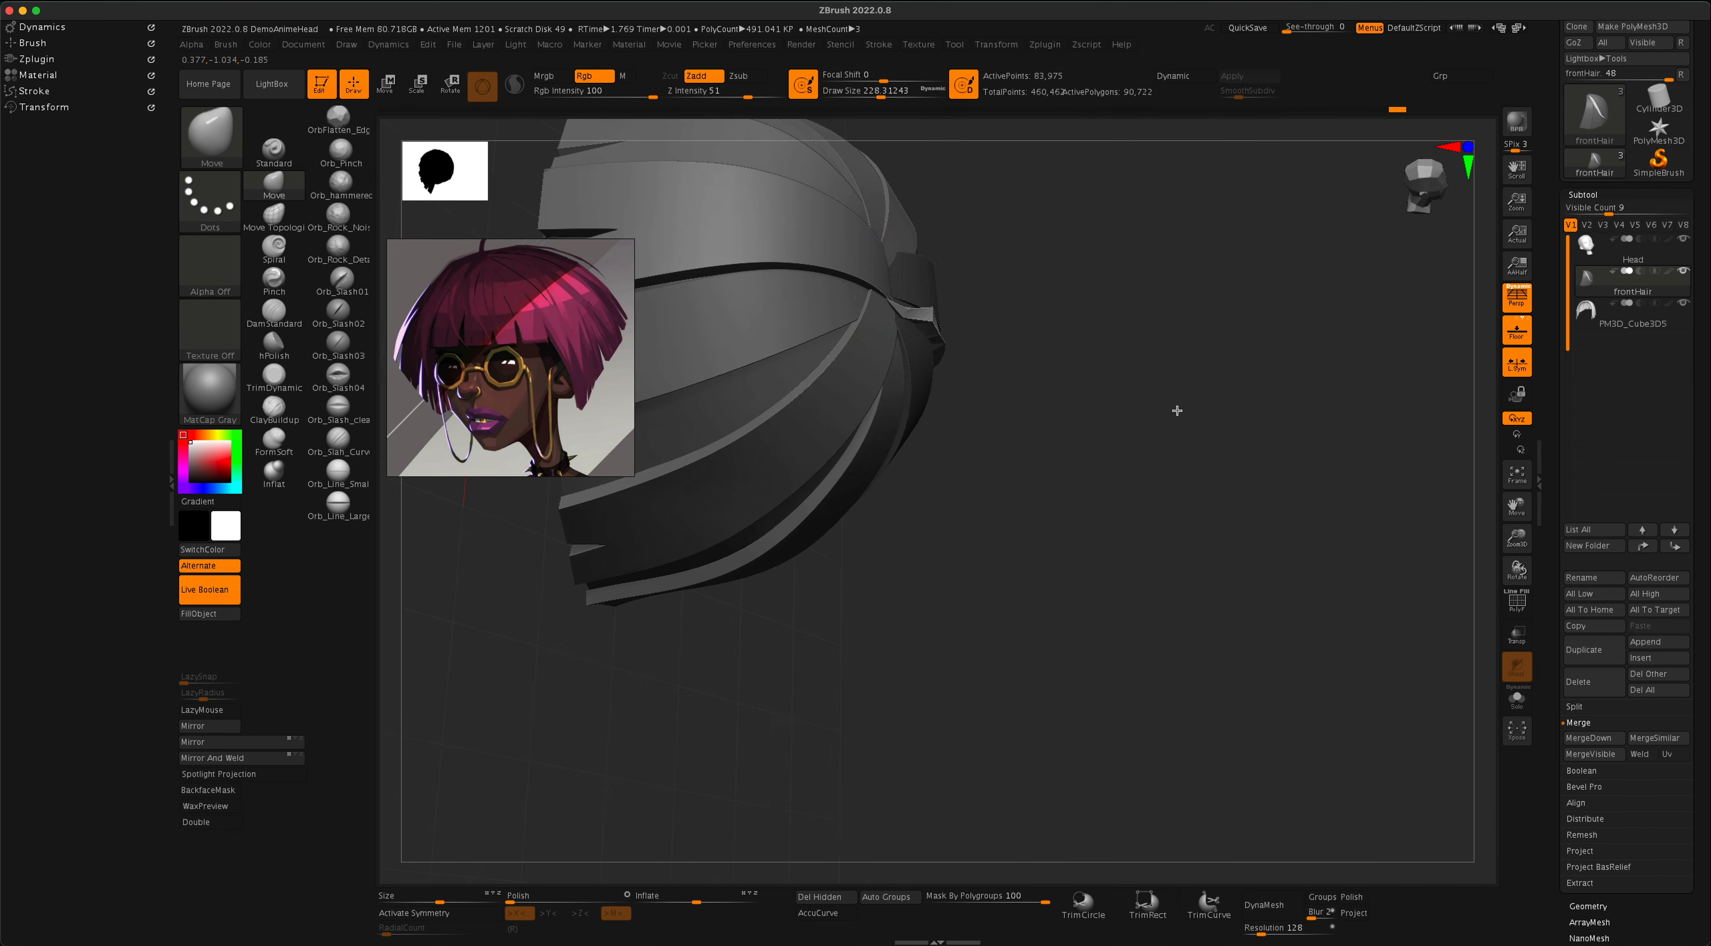
{"action": "left_click_drag", "start_coordinate": [883, 293], "coordinate": [974, 300]}
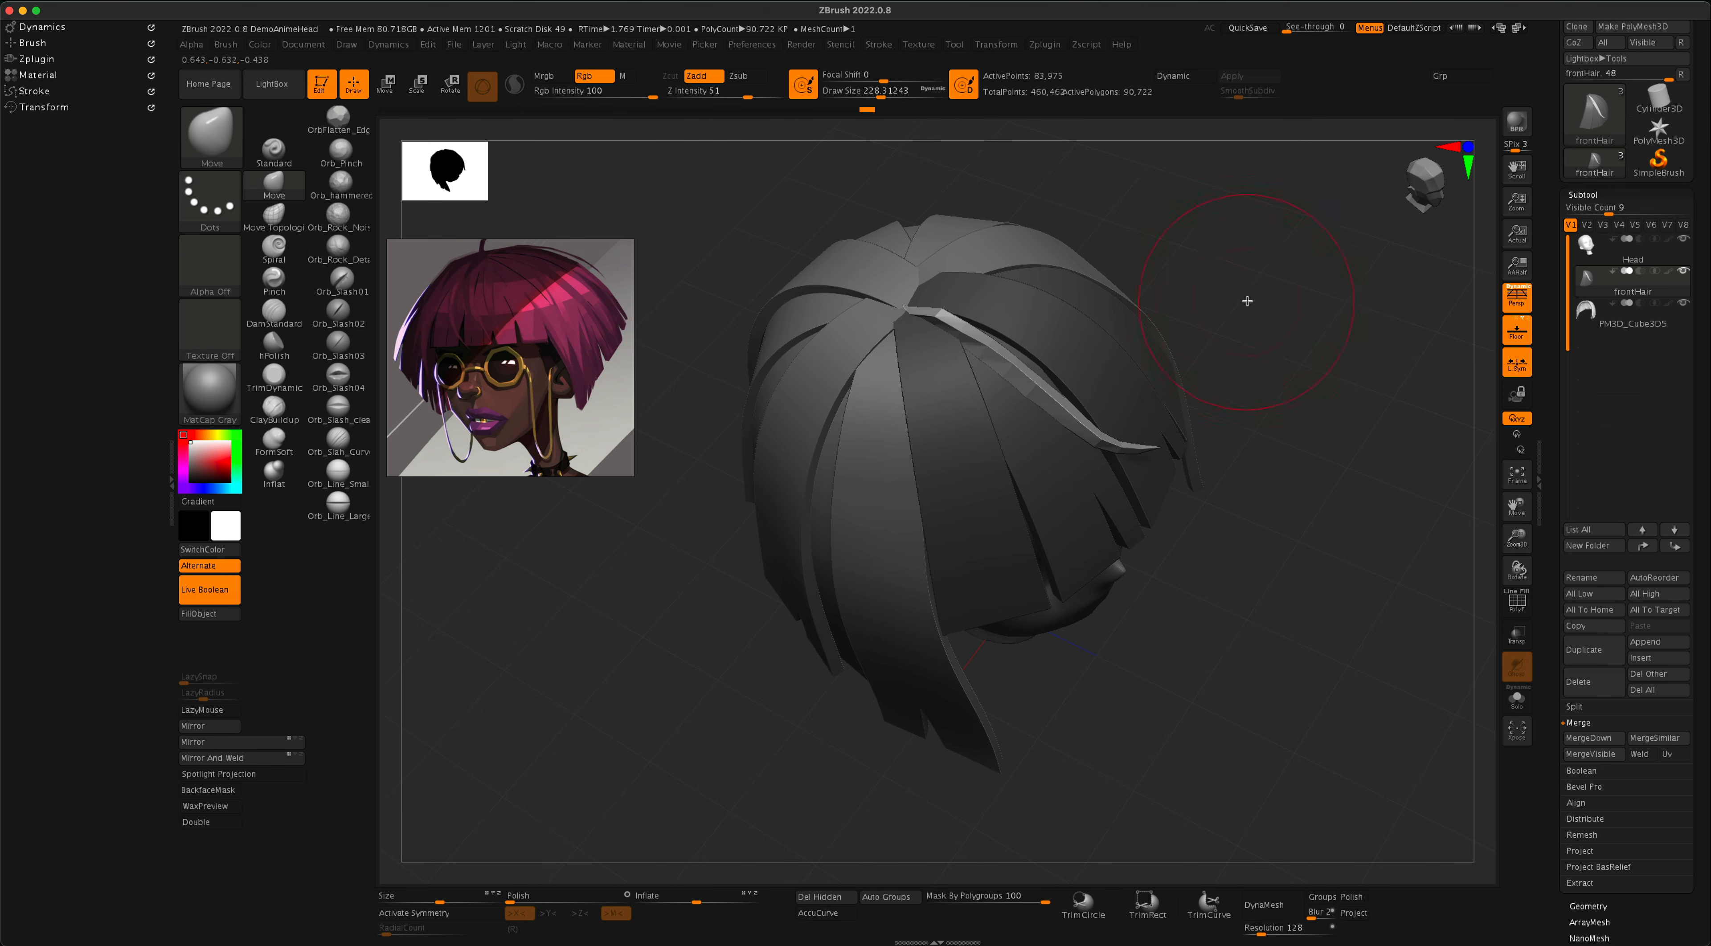
{"action": "left_click_drag", "start_coordinate": [1248, 301], "coordinate": [1392, 519]}
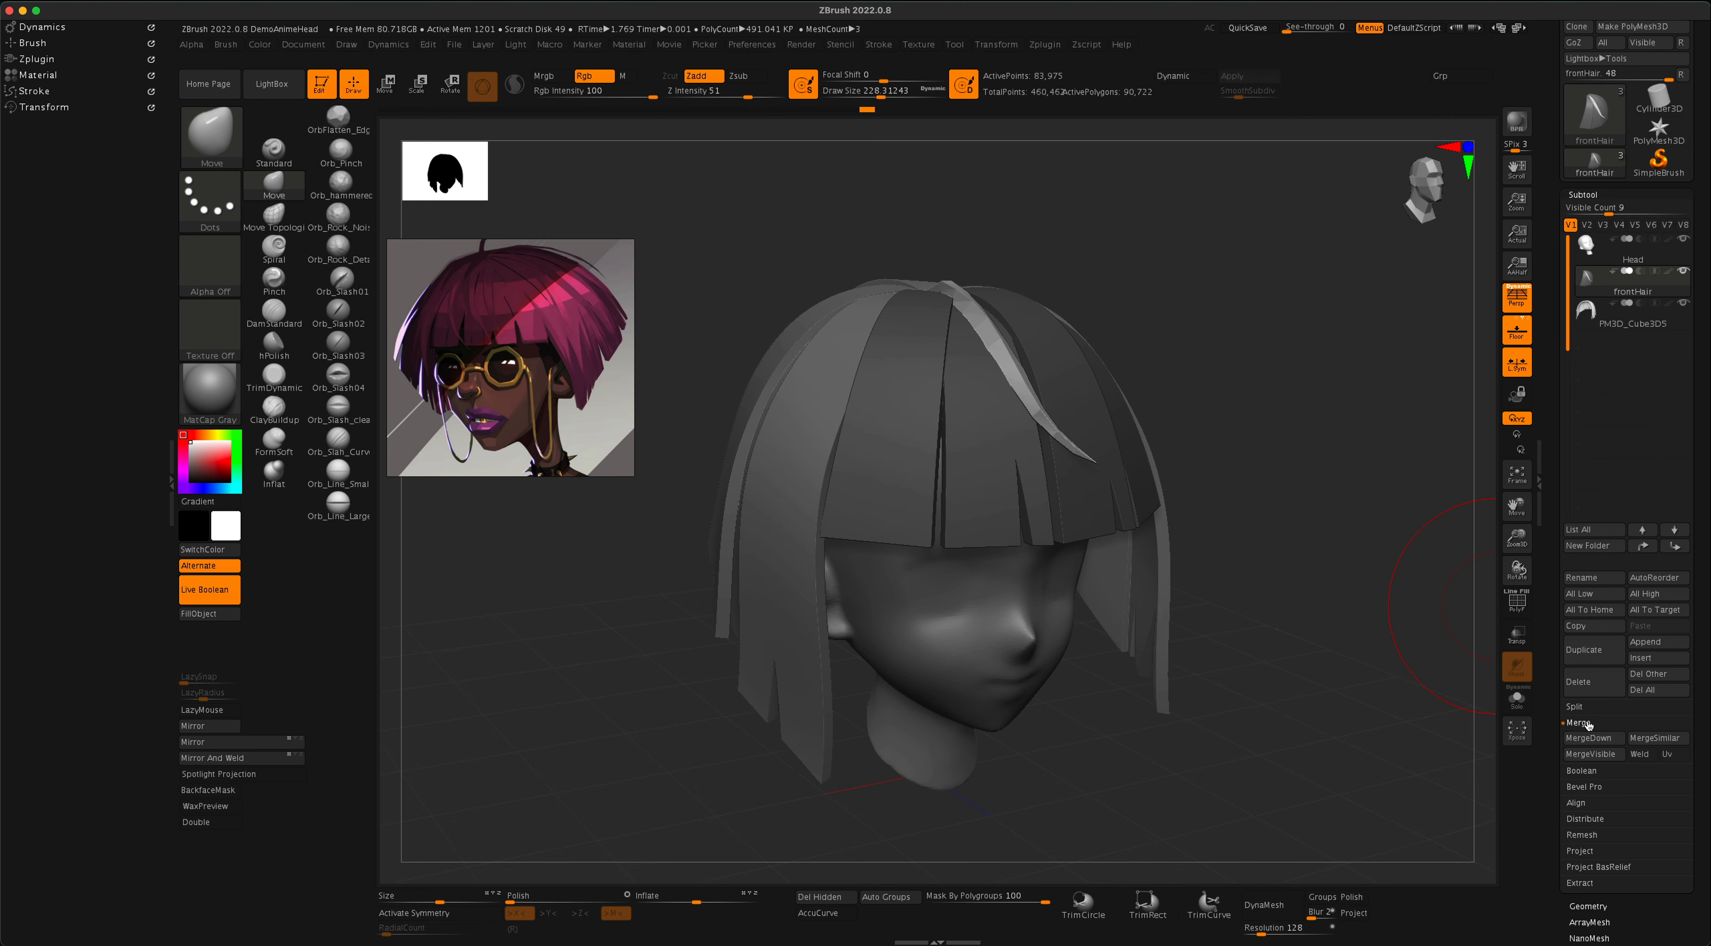
Split the unmasked strand off frontHair into its own subtool and subdivide it twice.
{"action": "left_click", "coordinate": [1577, 707]}
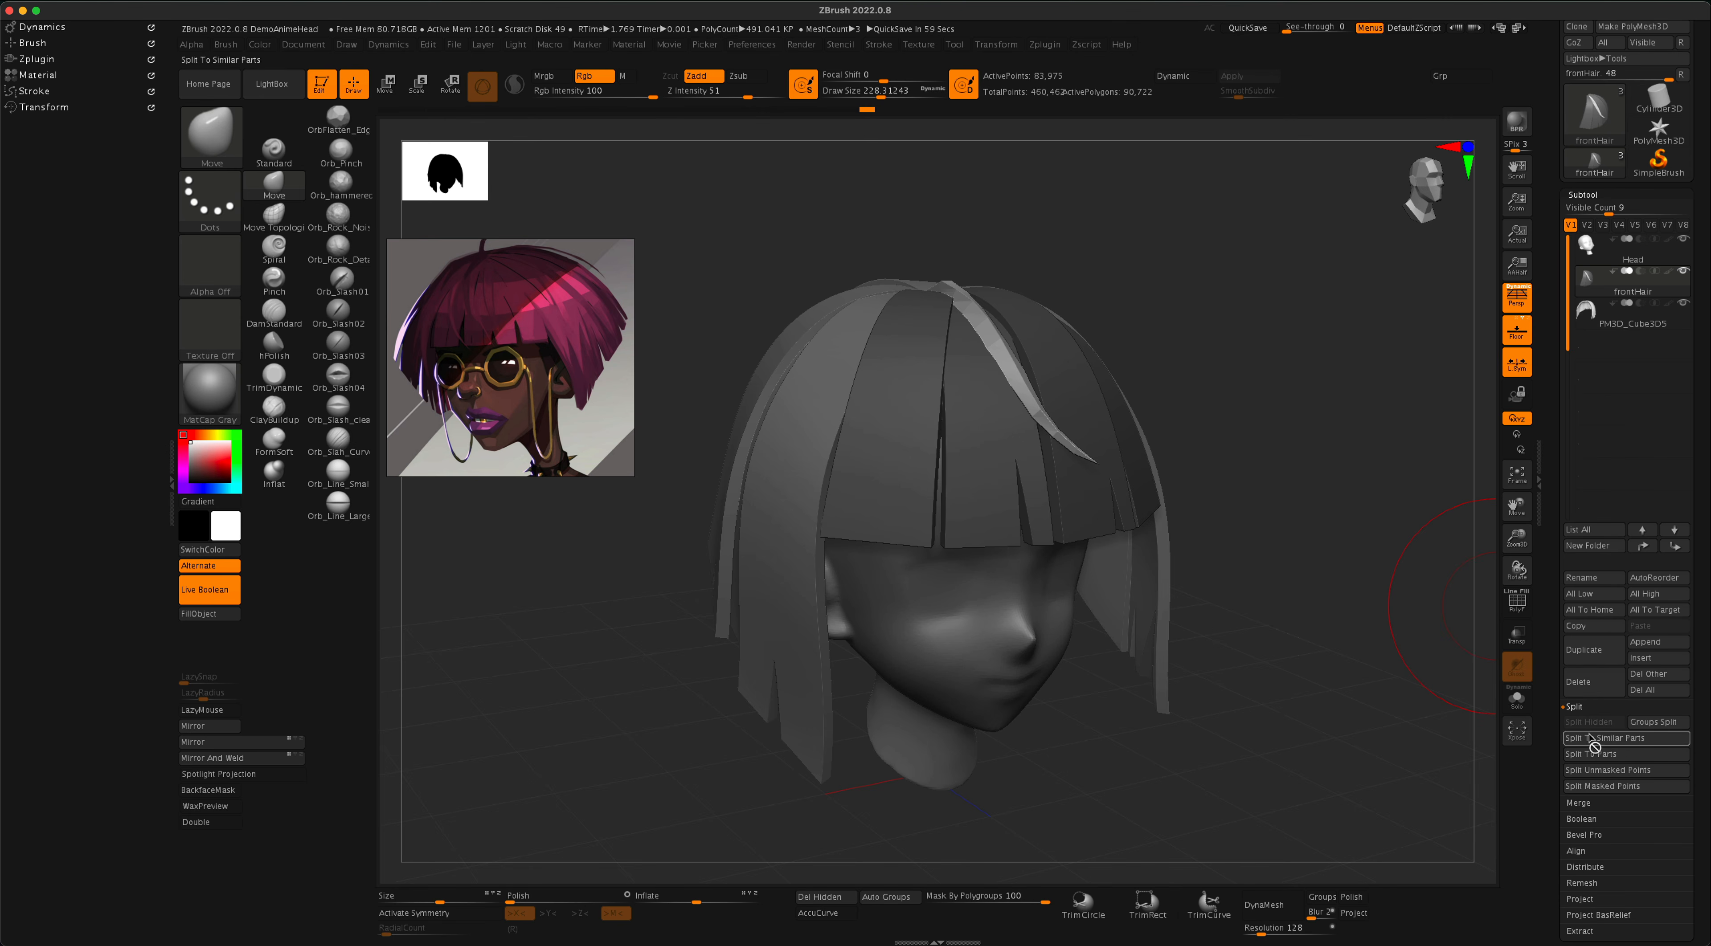
{"action": "left_click", "coordinate": [1595, 771]}
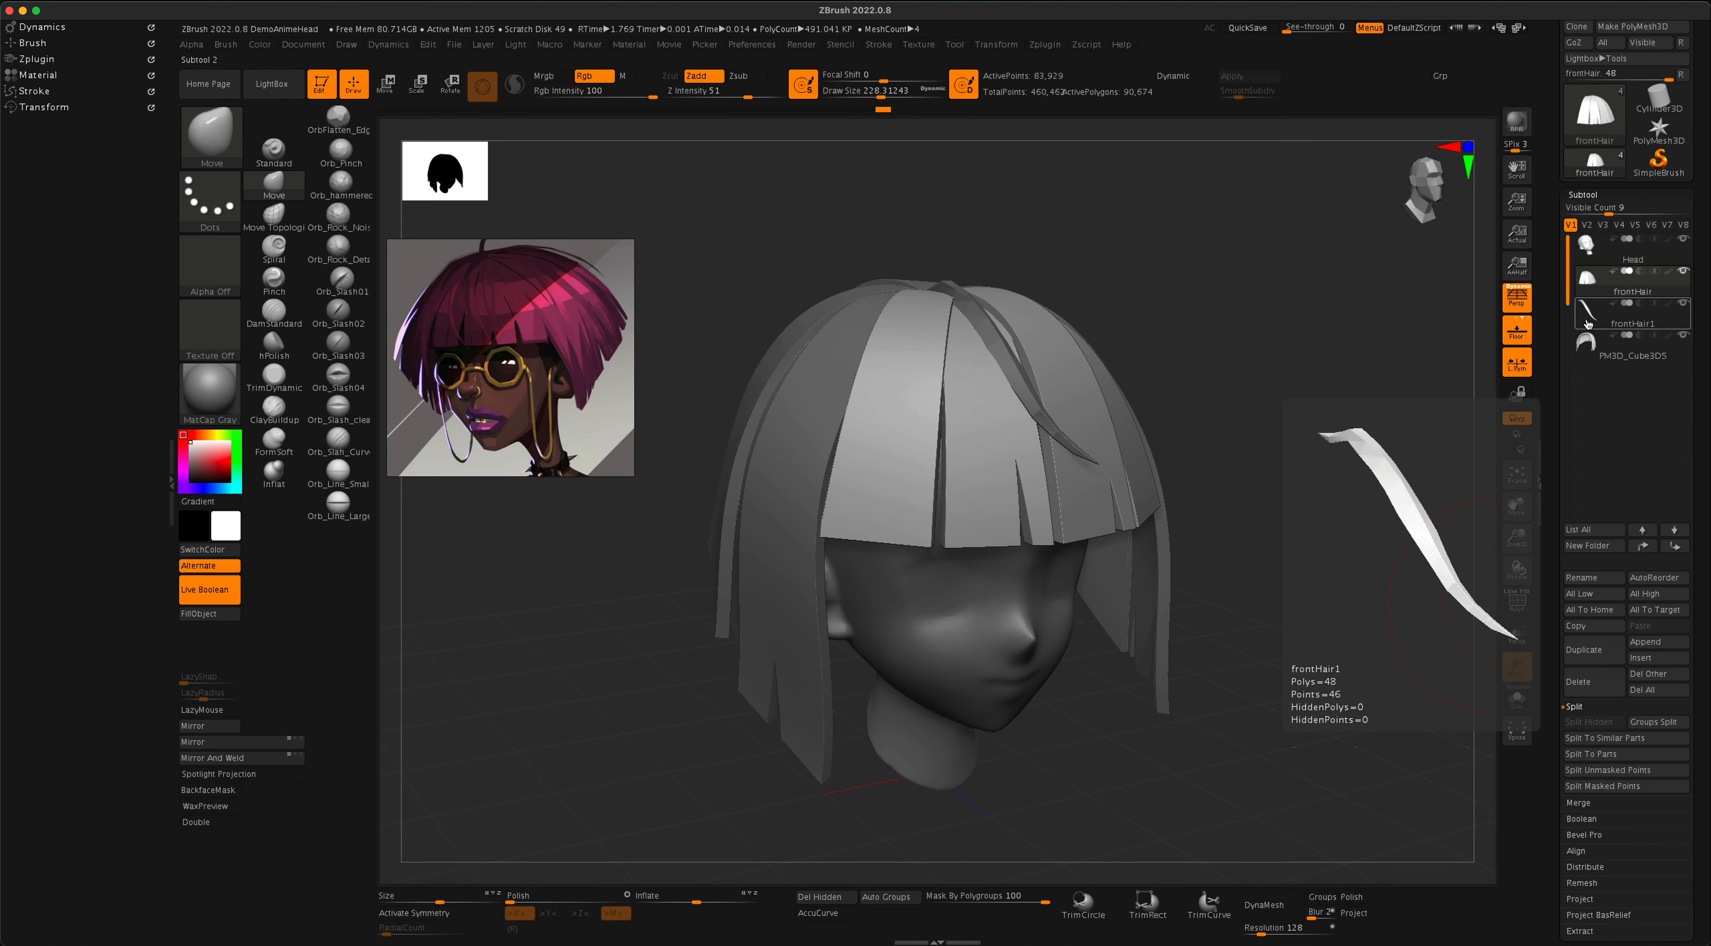
{"action": "left_click_drag", "start_coordinate": [1290, 471], "coordinate": [1287, 480]}
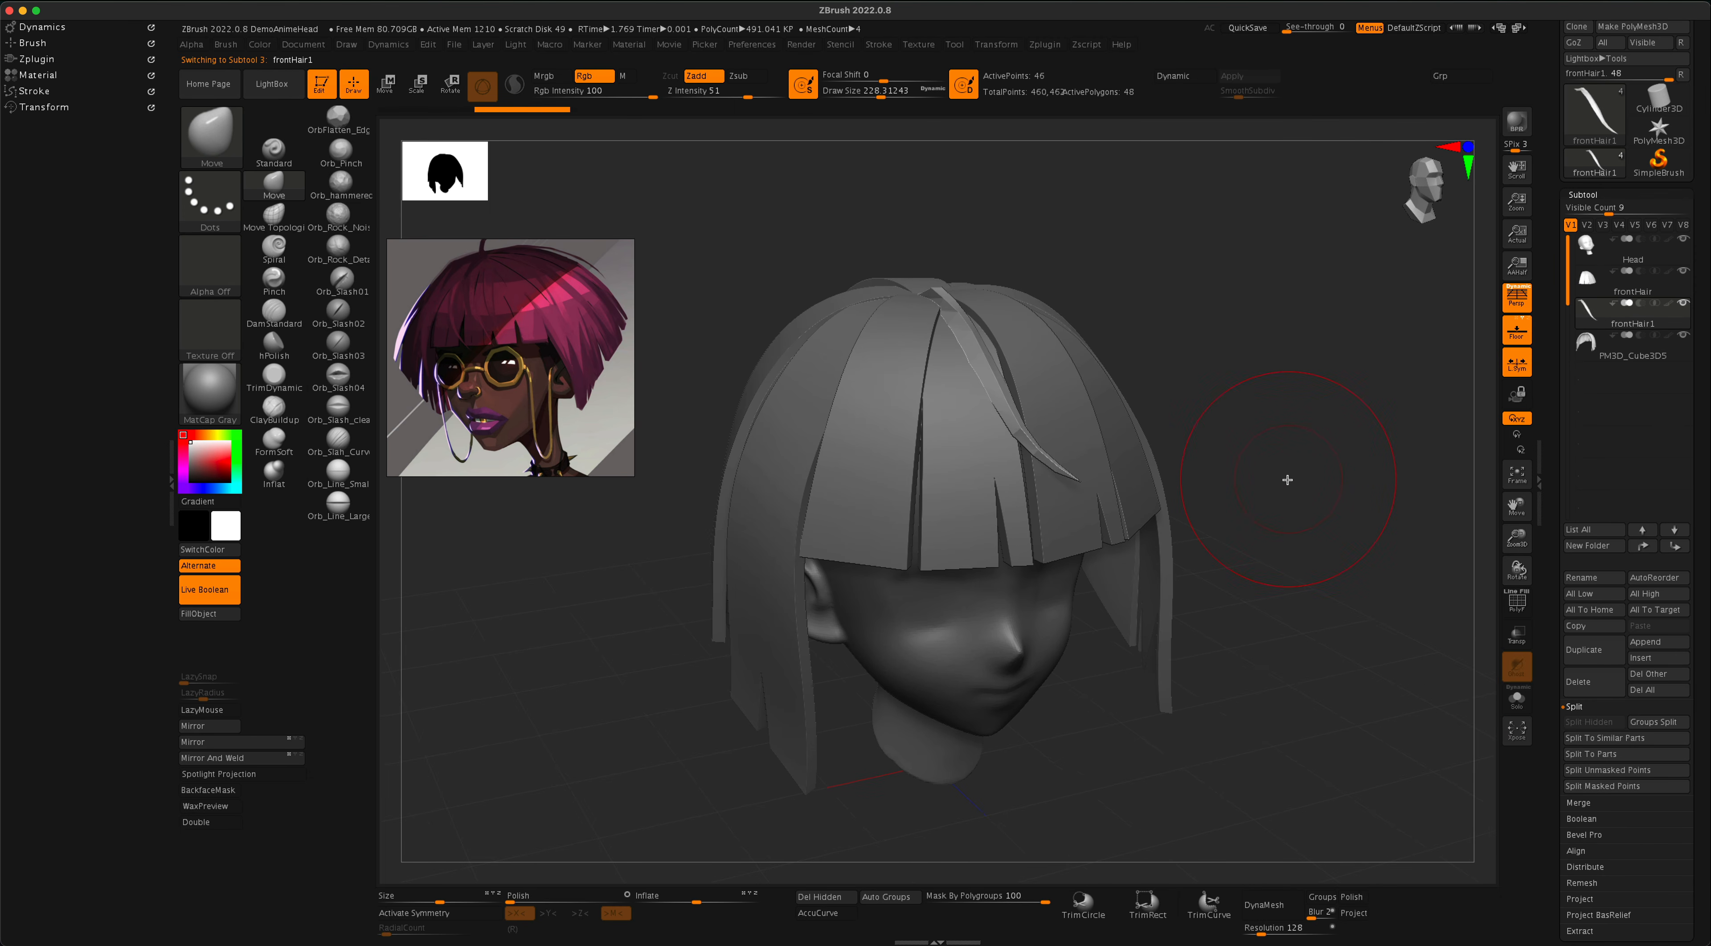
{"action": "key", "text": "ctrl"}
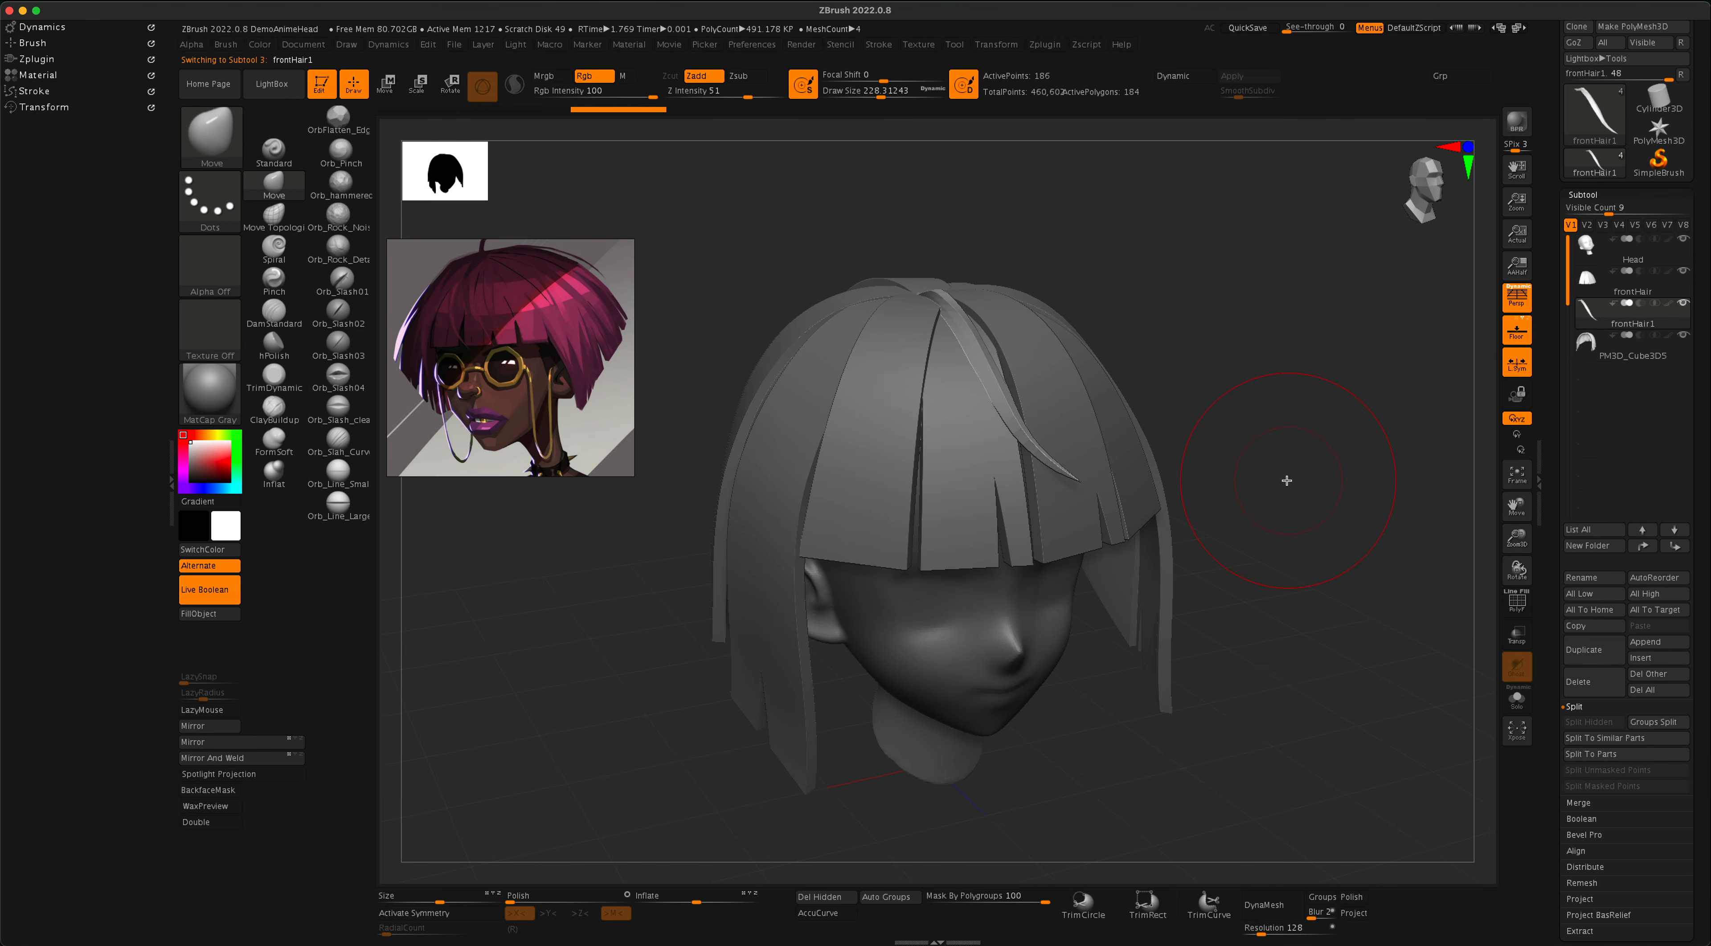
{"action": "key", "text": "ctrl"}
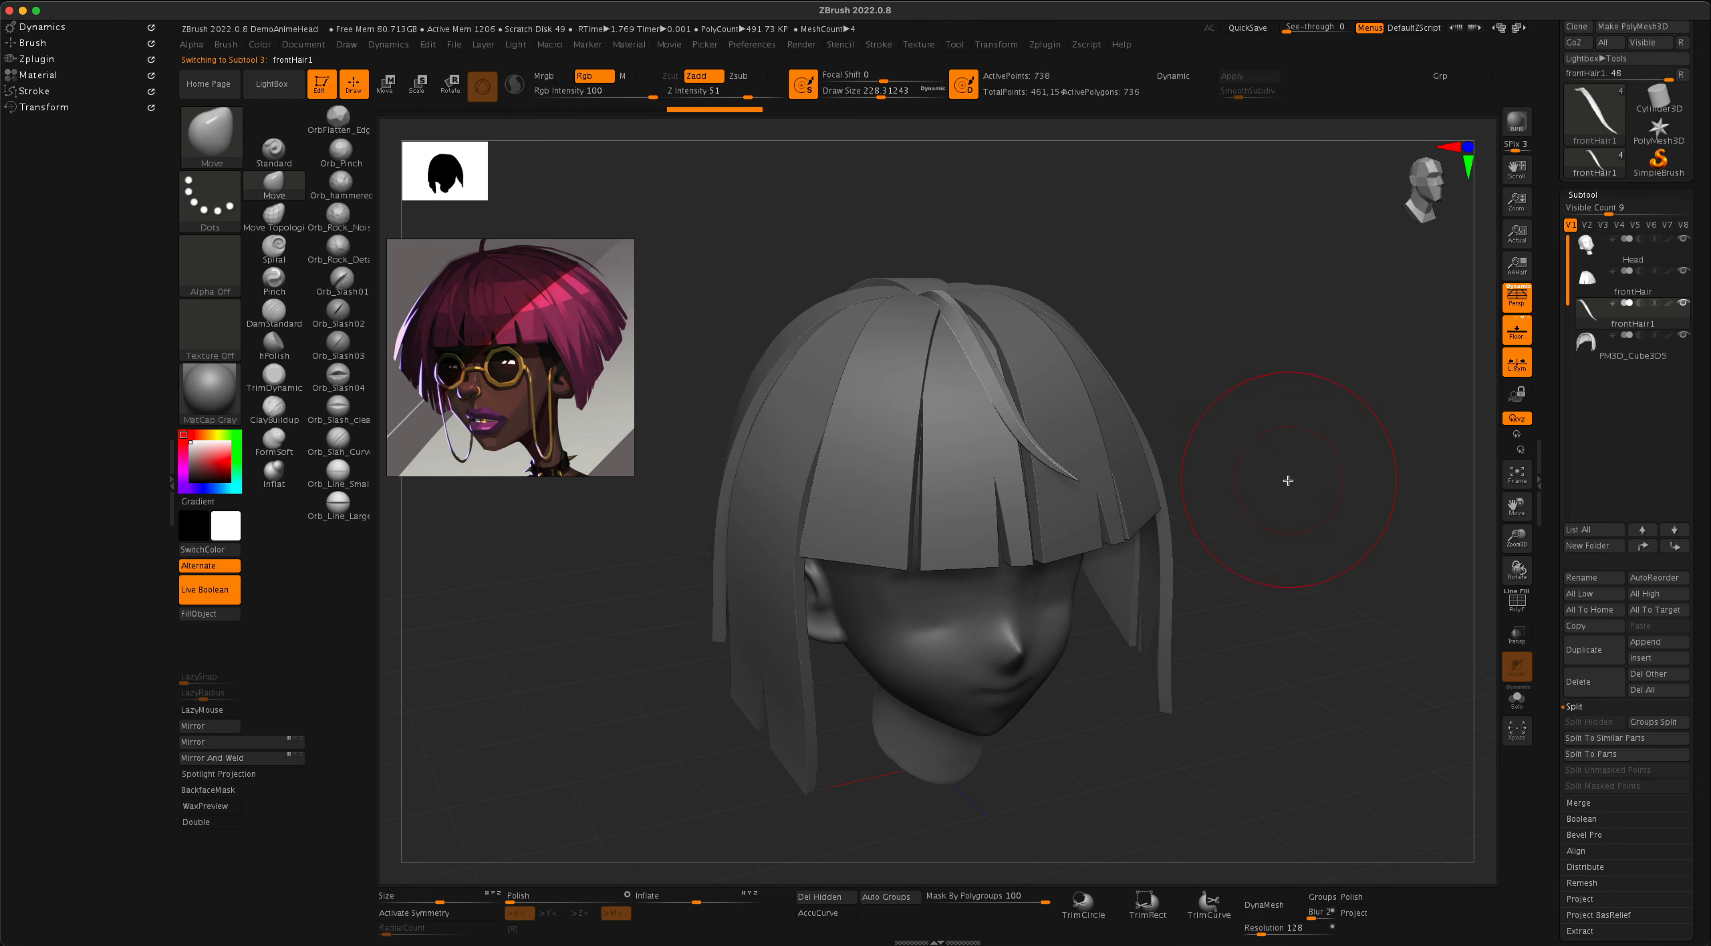
Duplicate the frontHair1 strand and place the copy beside the original over the fringe.
{"action": "mouse_move", "coordinate": [1288, 480]}
{"action": "left_mouse_down"}
{"action": "mouse_move", "coordinate": [1272, 478]}
{"action": "mouse_move", "coordinate": [1275, 500]}
{"action": "mouse_move", "coordinate": [1223, 454]}
{"action": "mouse_move", "coordinate": [1234, 494]}
{"action": "mouse_move", "coordinate": [1257, 490]}
{"action": "mouse_move", "coordinate": [1100, 344]}
{"action": "mouse_move", "coordinate": [1260, 497]}
{"action": "mouse_move", "coordinate": [1271, 445]}
{"action": "mouse_move", "coordinate": [1342, 465]}
{"action": "left_mouse_up"}
{"action": "key", "text": "ctrl+shift+d"}
{"action": "left_click_drag", "start_coordinate": [1302, 406], "coordinate": [1230, 505]}
{"action": "key", "text": "Down"}
{"action": "key", "text": "w"}
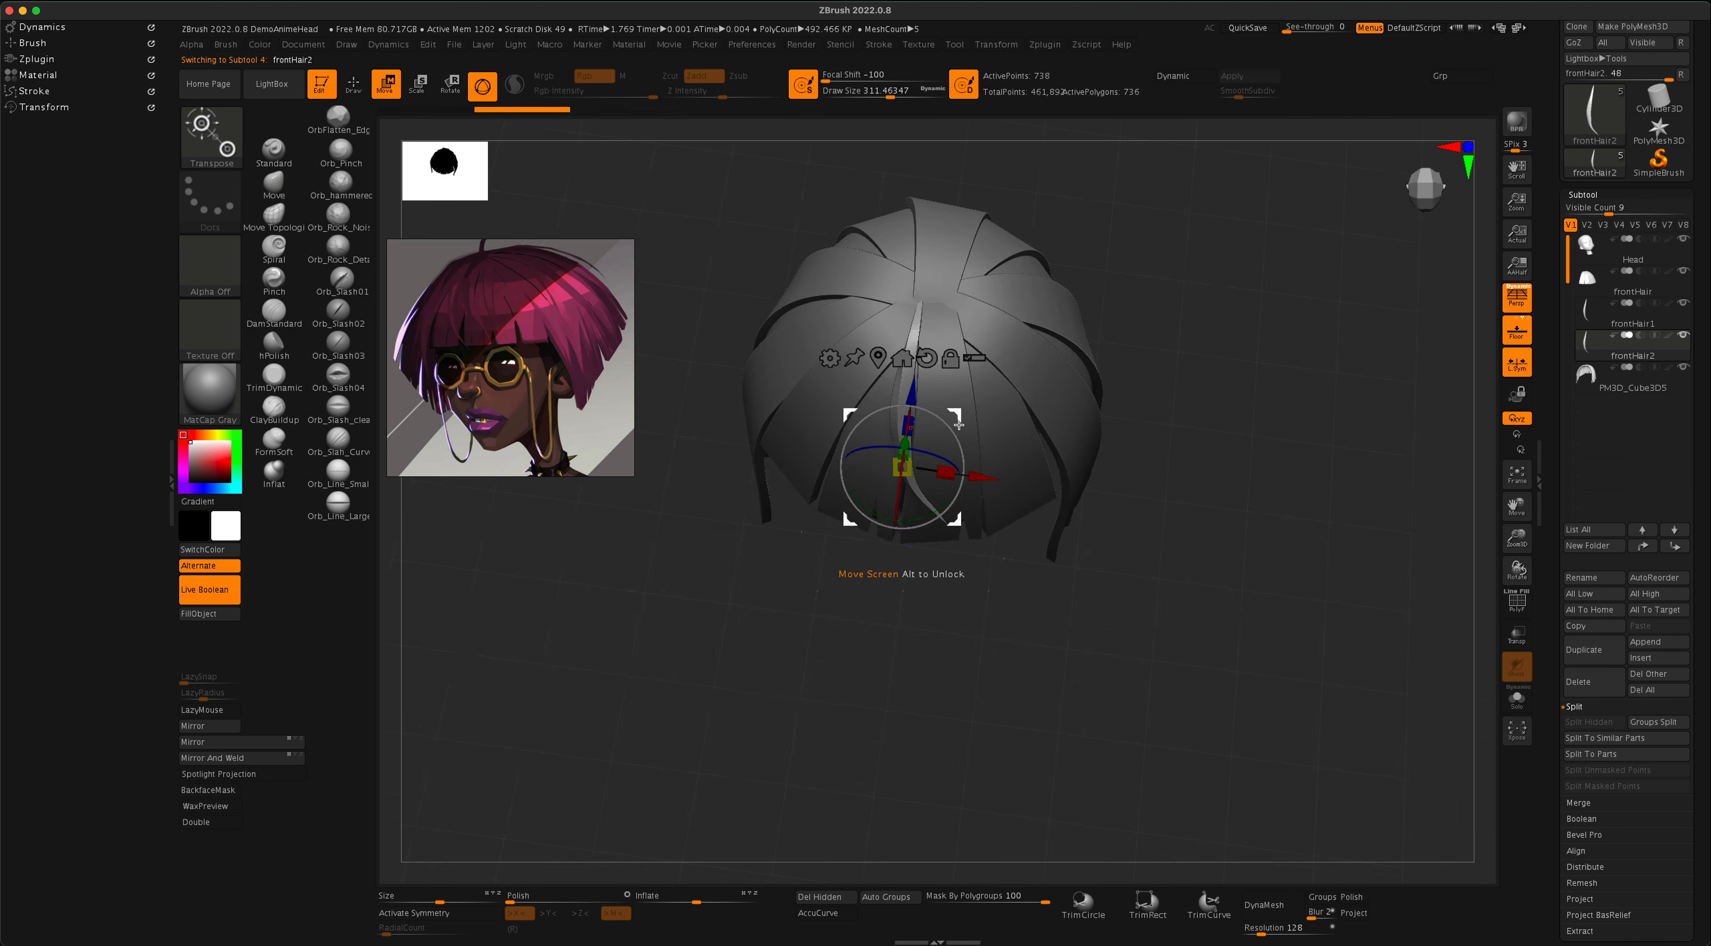
{"action": "left_click_drag", "start_coordinate": [958, 425], "coordinate": [976, 429]}
{"action": "key", "text": "q"}
Duplicate the frontHair2 strand and offset the new copy to form a third loose strand on the fringe.
{"action": "left_click_drag", "start_coordinate": [1146, 458], "coordinate": [1146, 565]}
{"action": "key", "text": "ctrl+shift+d"}
{"action": "key", "text": "w"}
{"action": "left_click_drag", "start_coordinate": [966, 416], "coordinate": [990, 422]}
{"action": "key", "text": "q"}
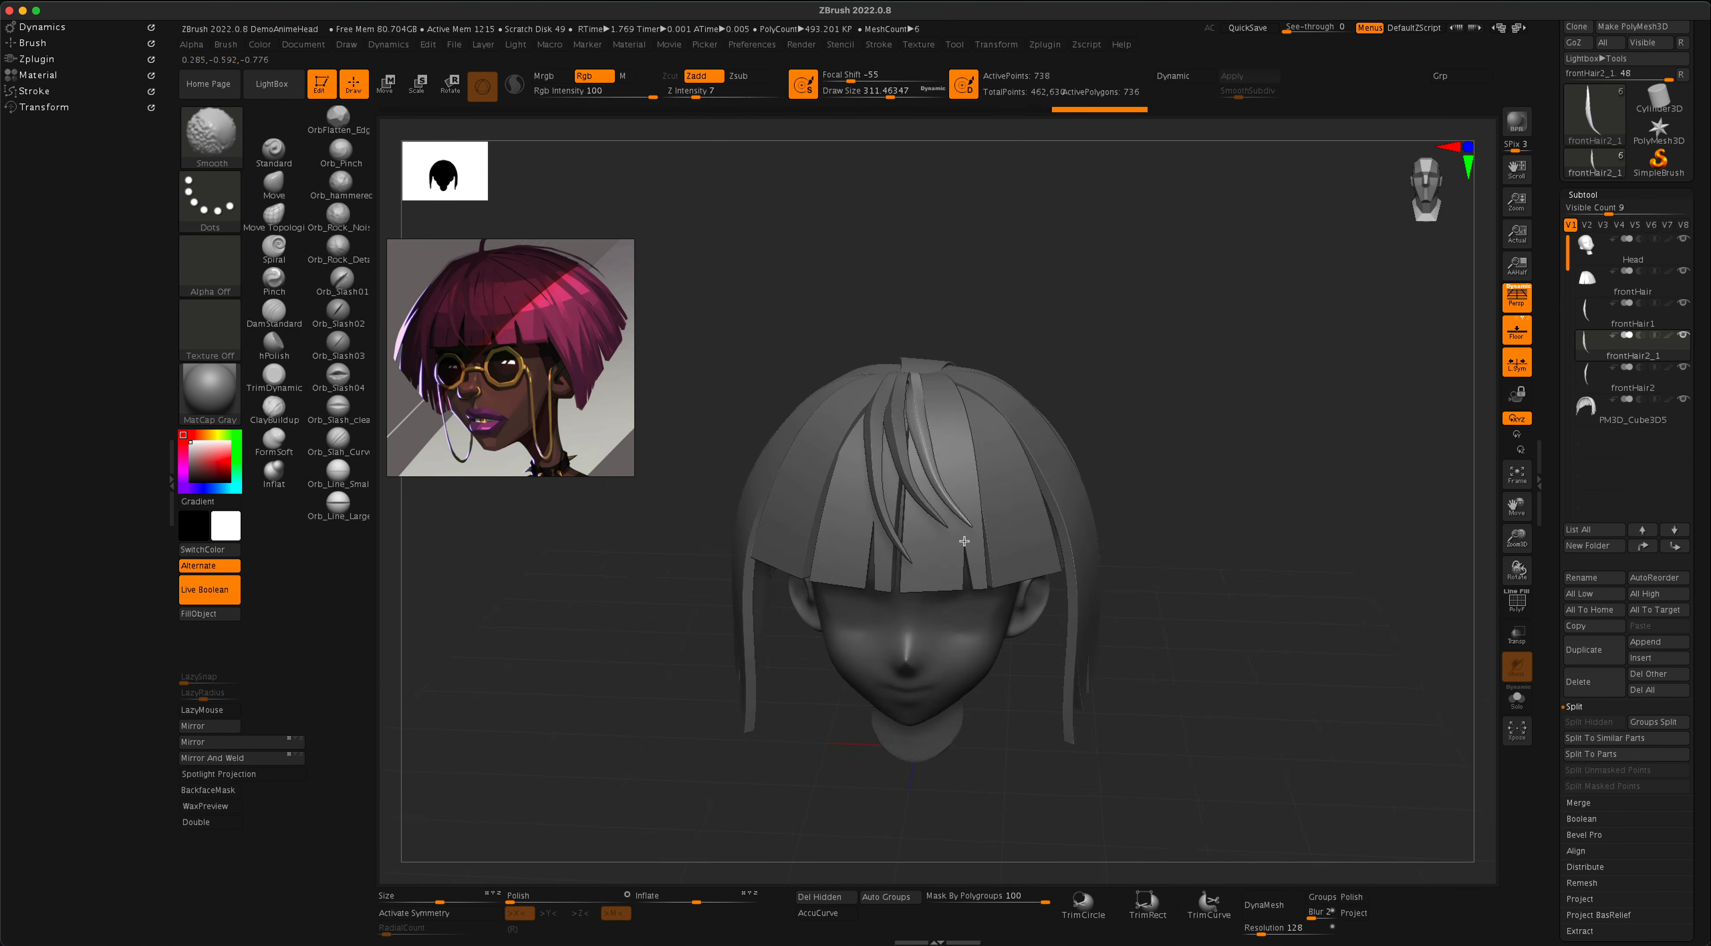
Duplicate a fringe strand, stand the copy upright on the crown and bend its tip with the Move brush.
{"action": "left_click", "coordinate": [896, 537], "text": "alt"}
{"action": "key", "text": "ctrl+shift+d"}
{"action": "key", "text": "w"}
{"action": "left_click_drag", "start_coordinate": [1248, 451], "coordinate": [1129, 451], "text": "shift"}
{"action": "key", "text": "p"}
{"action": "left_click_drag", "start_coordinate": [977, 399], "coordinate": [978, 313]}
{"action": "left_click_drag", "start_coordinate": [1176, 422], "coordinate": [1241, 421], "text": "shift"}
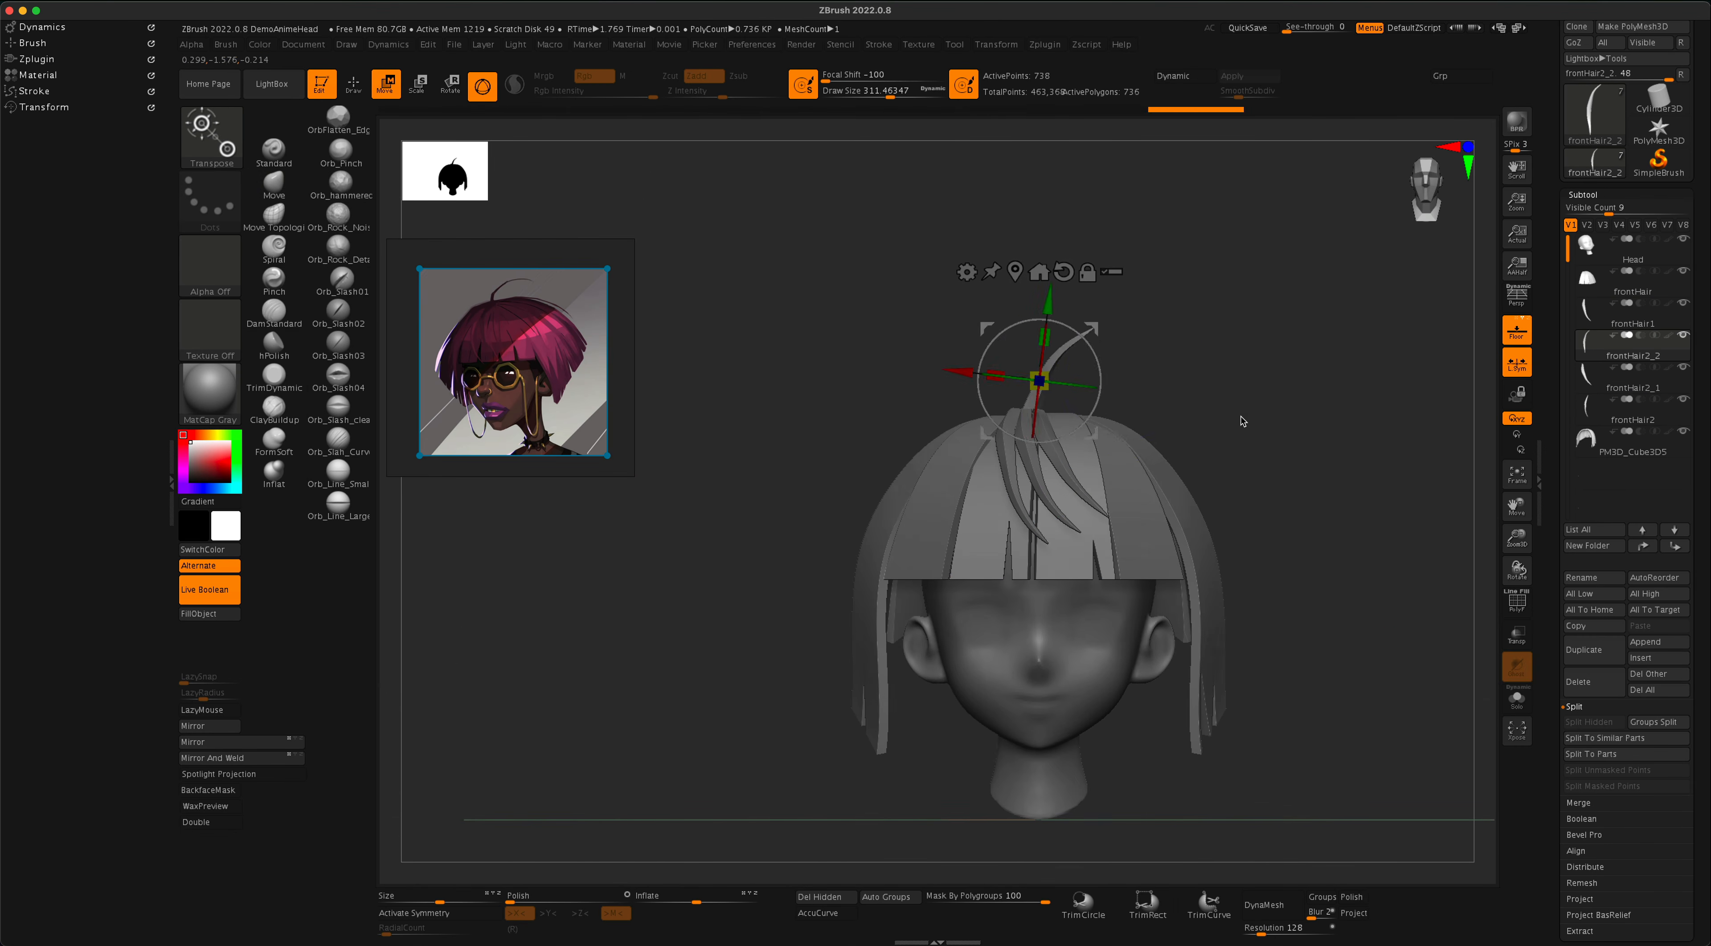
{"action": "key", "text": "q"}
{"action": "left_click_drag", "start_coordinate": [1083, 327], "coordinate": [1096, 354]}
Trim the lower edge of PM3D_Cube3D5 with KnifeCurve along a diagonal rising from the jaw to the back of the head.
{"action": "mouse_move", "coordinate": [1398, 386]}
{"action": "left_mouse_down"}
{"action": "mouse_move", "coordinate": [1348, 406]}
{"action": "mouse_move", "coordinate": [1299, 486]}
{"action": "mouse_move", "coordinate": [1229, 485]}
{"action": "left_mouse_up"}
{"action": "left_click", "coordinate": [1129, 458], "text": "alt"}
{"action": "left_click_drag", "start_coordinate": [1299, 422], "coordinate": [712, 704], "text": "ctrl+shift"}
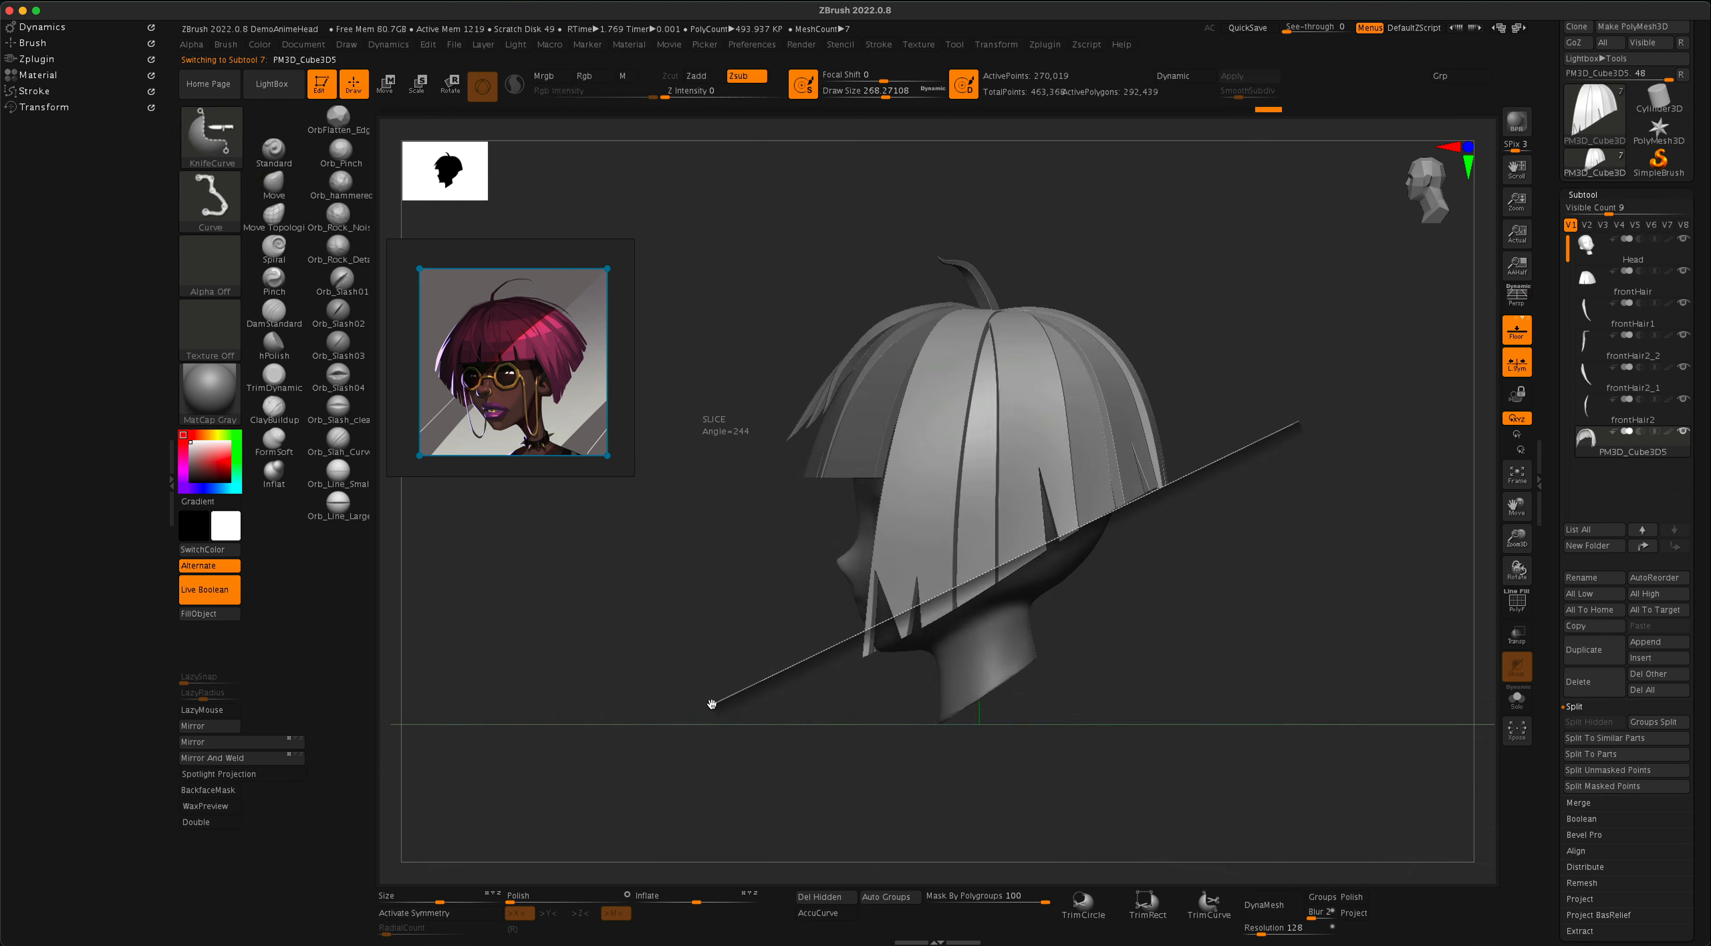
{"action": "key", "text": "p"}
{"action": "left_click_drag", "start_coordinate": [1130, 648], "coordinate": [1269, 598]}
Render the head with BPR and open the BPR Shadow settings.
{"action": "key", "text": "shift+r"}
{"action": "left_click", "coordinate": [800, 44]}
{"action": "left_click", "coordinate": [836, 299]}
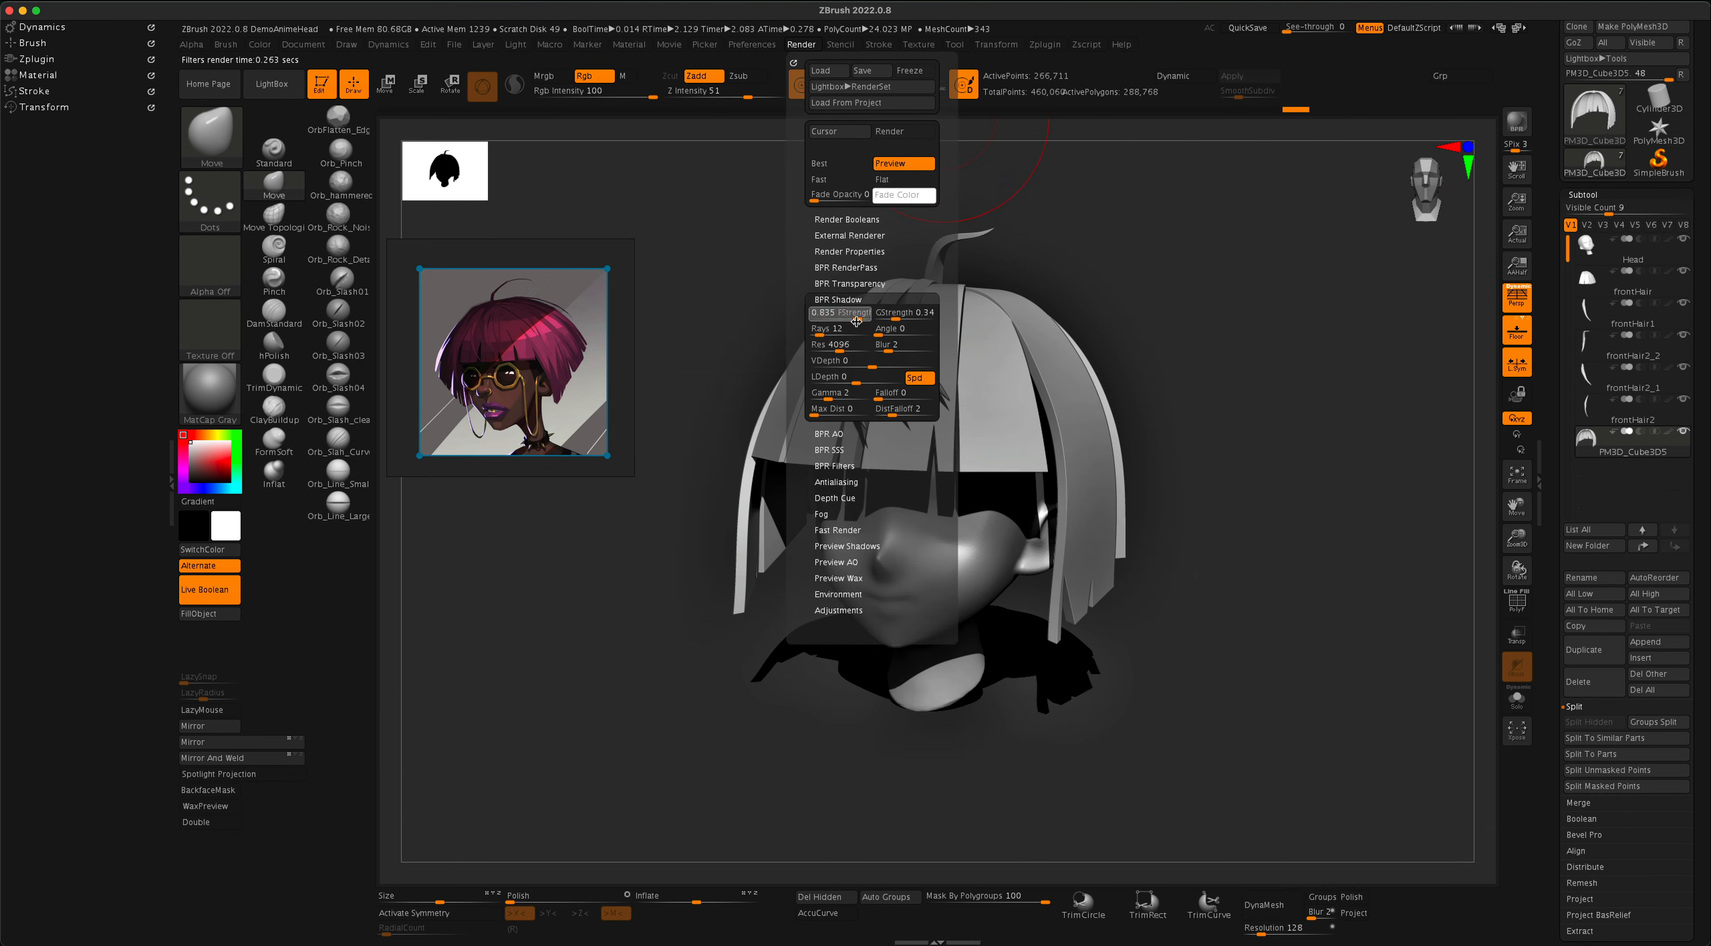
{"action": "key", "text": "shift+r"}
Fine-tune the upright crown strand and the neighbouring loose fringe strands.
{"action": "left_click_drag", "start_coordinate": [1188, 279], "coordinate": [1129, 283]}
{"action": "left_click", "coordinate": [943, 262], "text": "alt"}
{"action": "key", "text": "w"}
{"action": "key", "text": "q"}
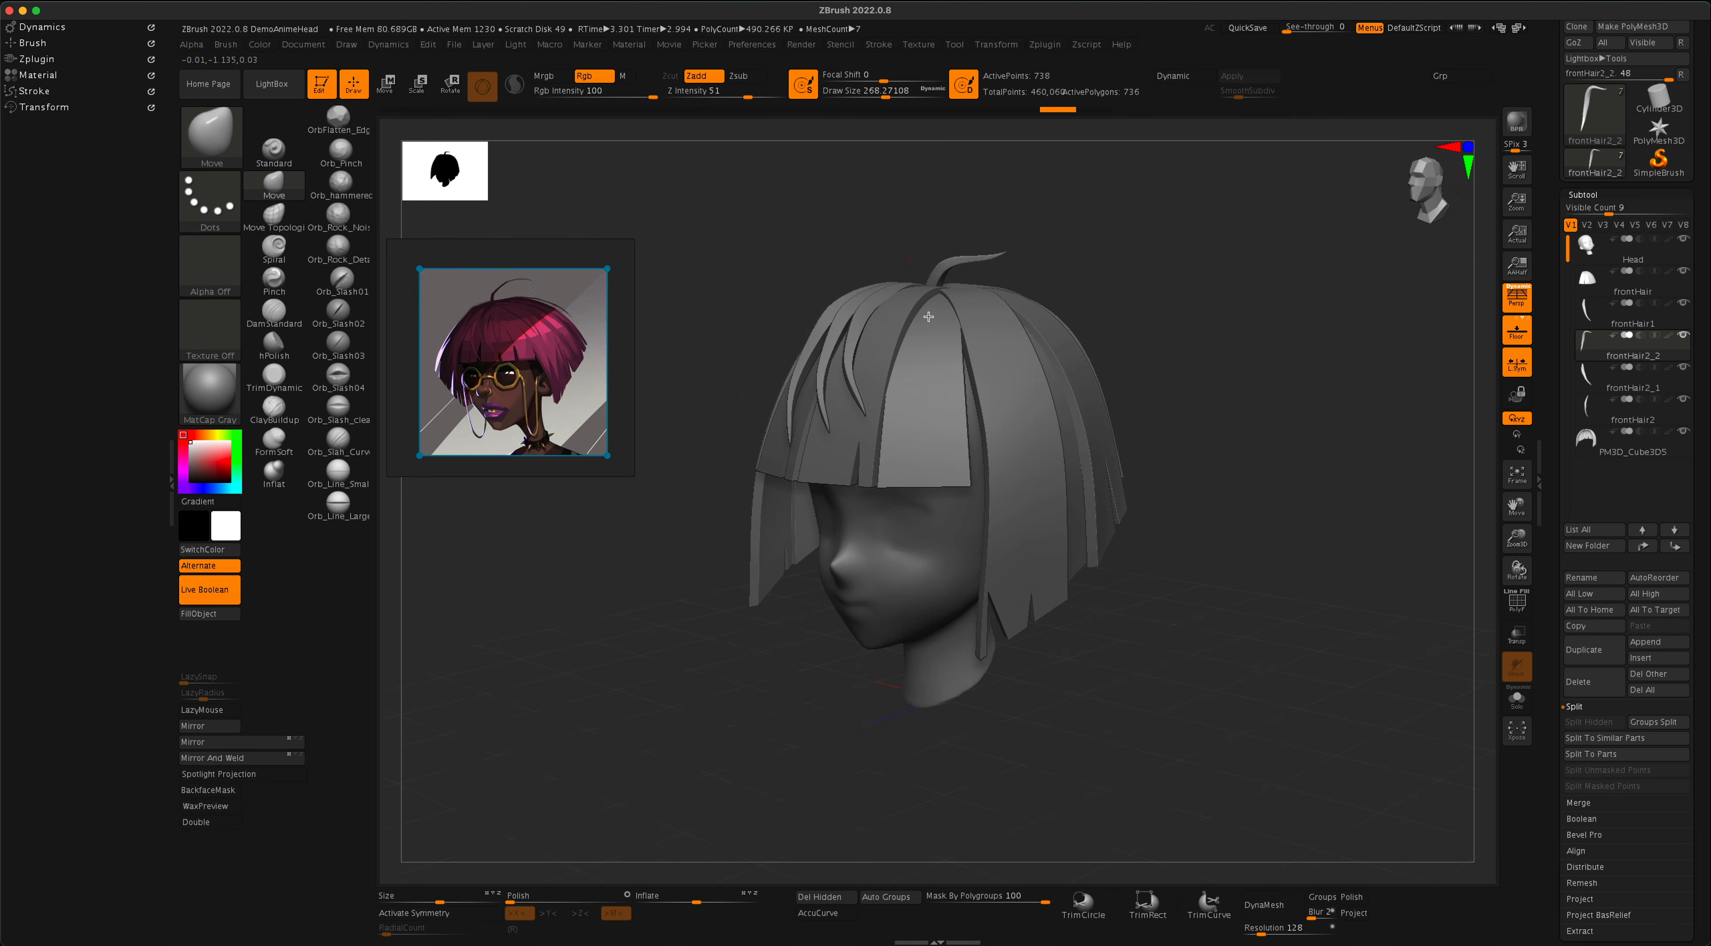
{"action": "left_click", "coordinate": [854, 362], "text": "alt"}
{"action": "left_click", "coordinate": [824, 358], "text": "alt"}
Apply BasicMaterial, set the light intensity to 0.85 and render the head with BPR.
{"action": "key", "text": "shift+r"}
{"action": "right_click_drag", "start_coordinate": [531, 352], "coordinate": [605, 388]}
{"action": "left_click", "coordinate": [516, 43]}
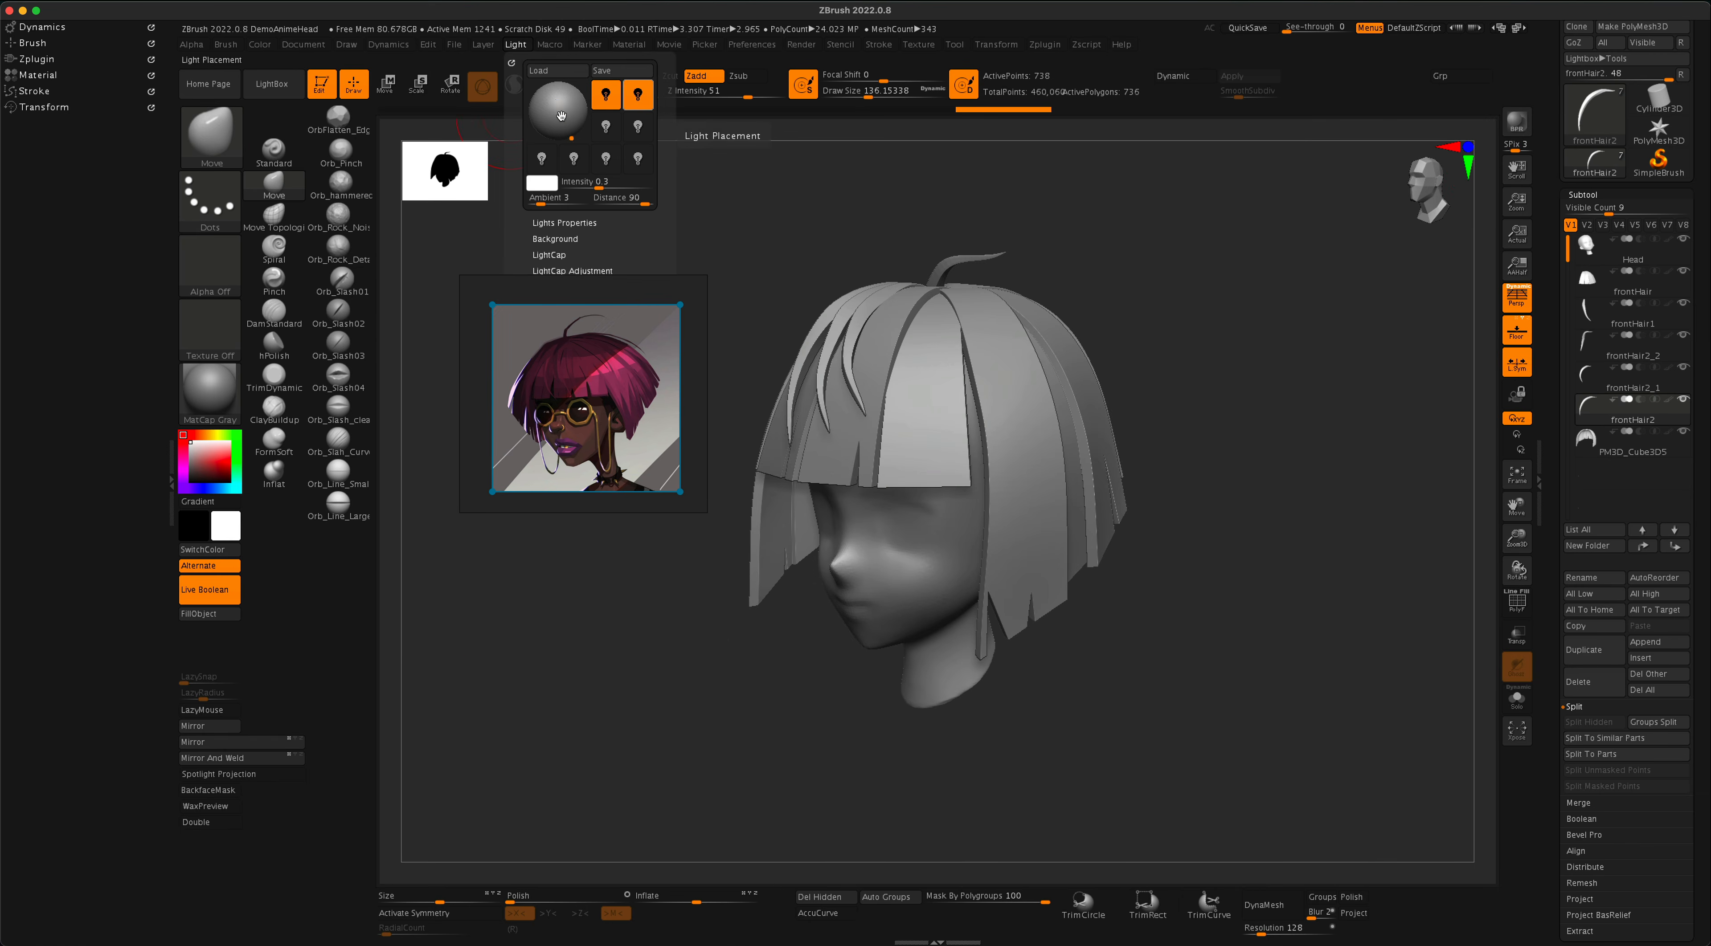
{"action": "left_click_drag", "start_coordinate": [597, 186], "coordinate": [610, 186]}
{"action": "left_click", "coordinate": [1520, 126]}
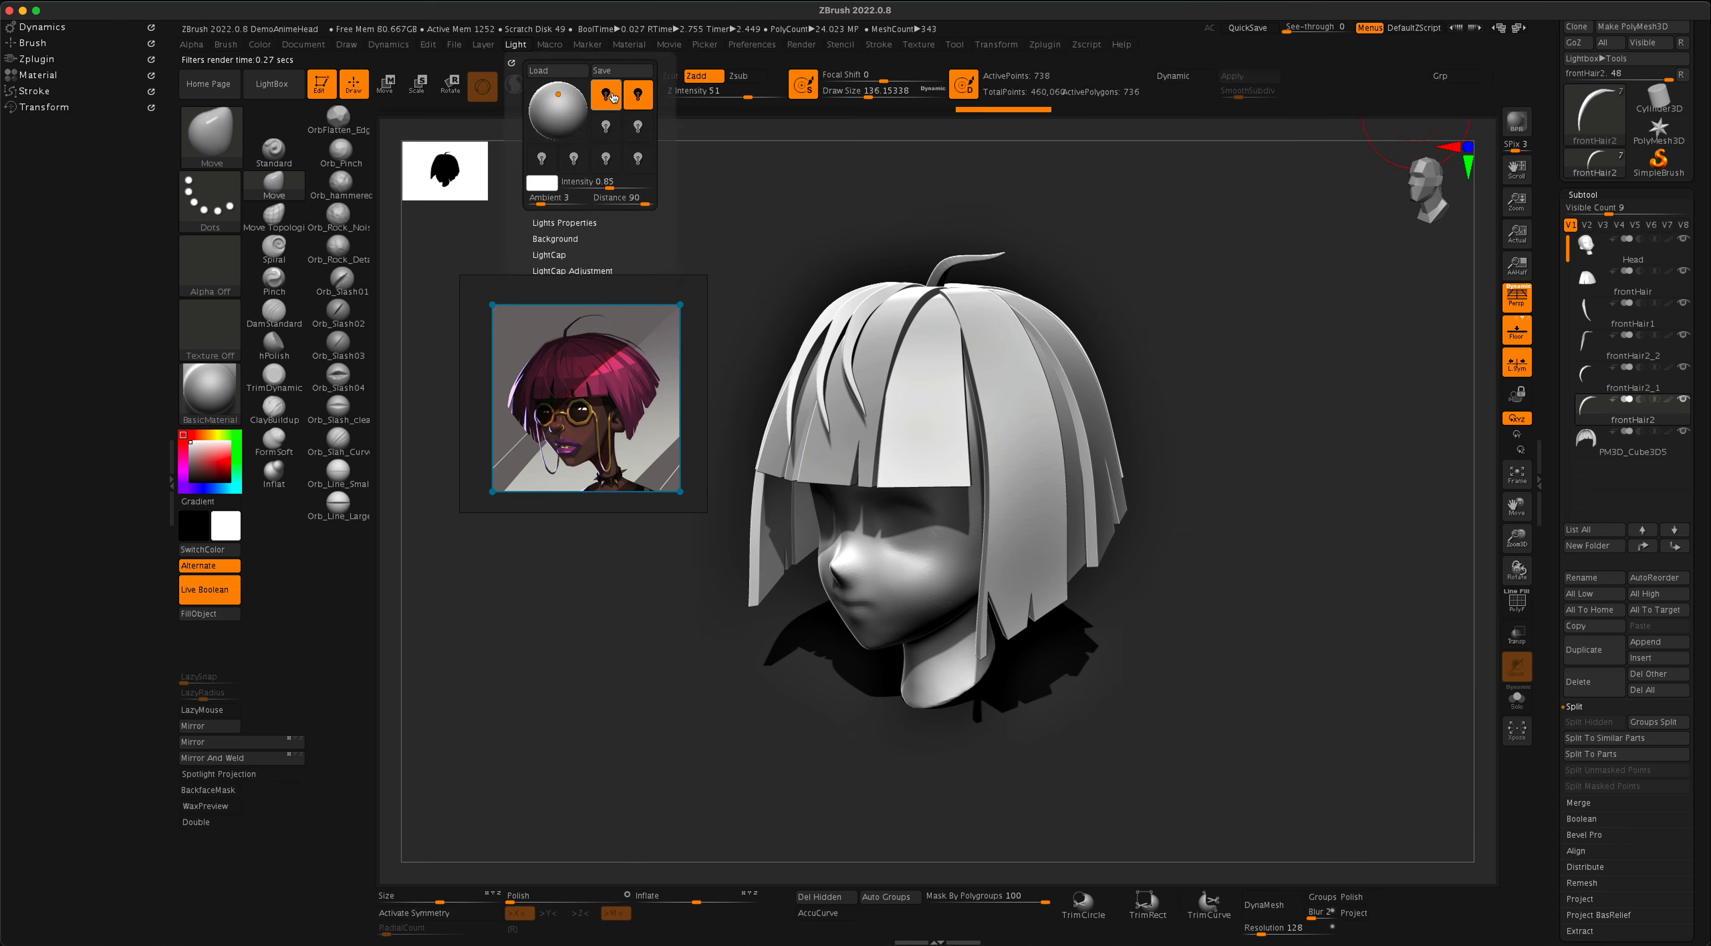
Render the hair with BPR from a three-quarter front view and a side view to check the lighting and silhouette.
{"action": "left_click_drag", "start_coordinate": [1275, 498], "coordinate": [1306, 489]}
{"action": "left_click", "coordinate": [1514, 126]}
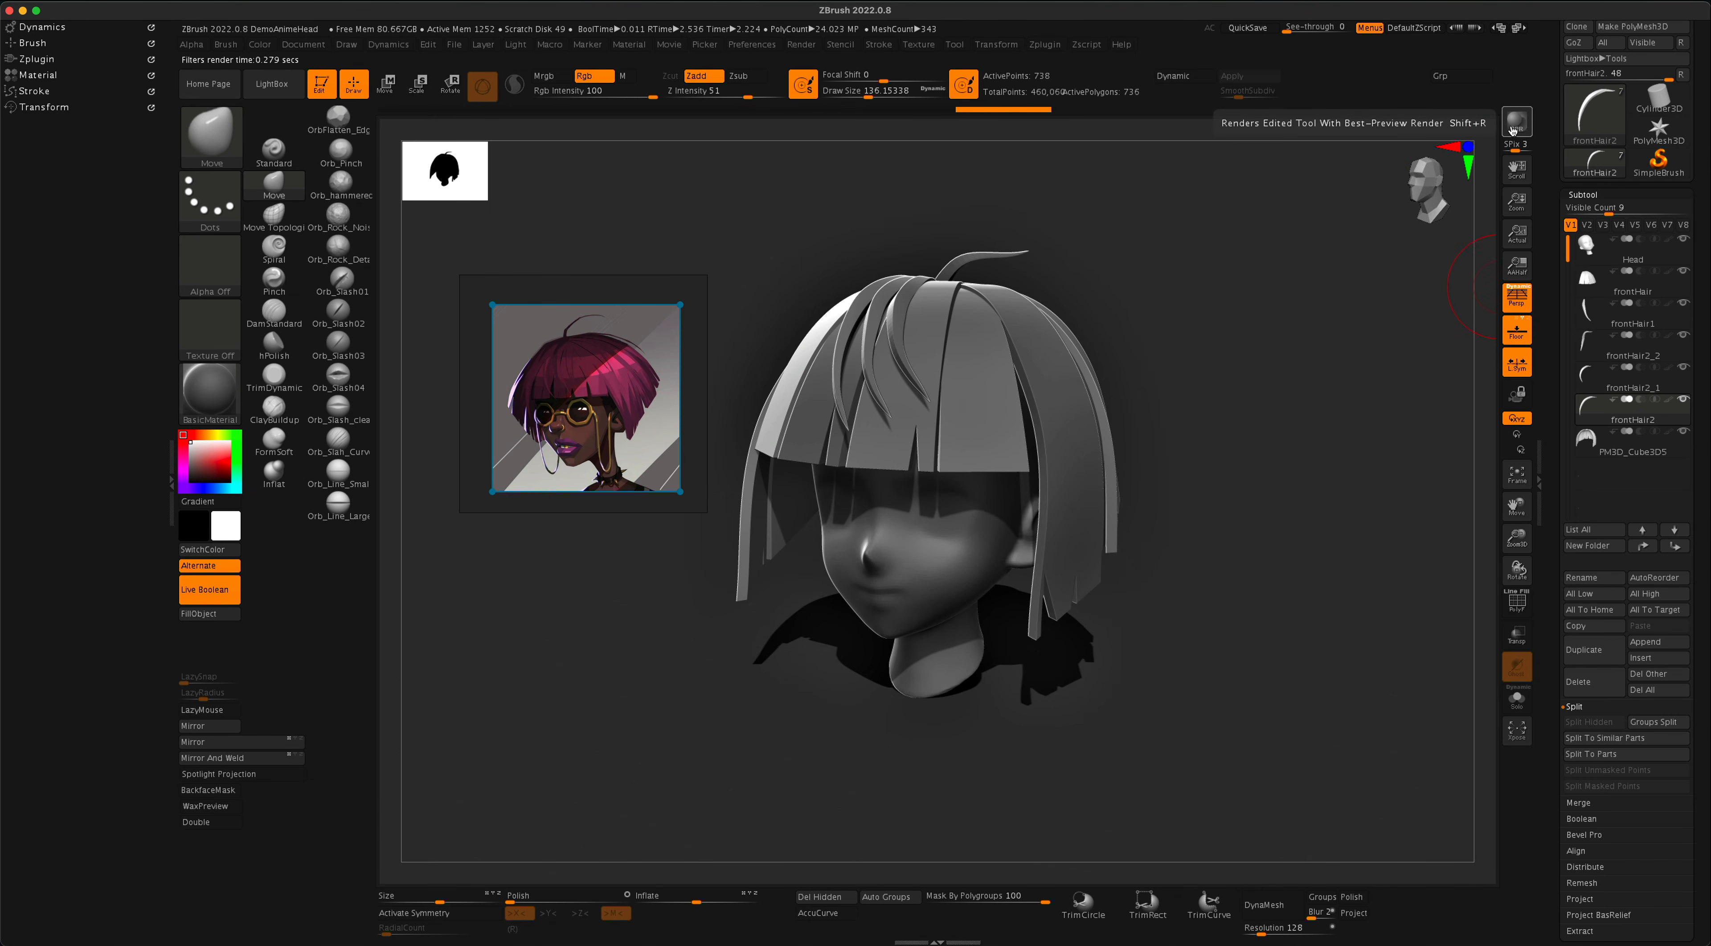
{"action": "left_click_drag", "start_coordinate": [435, 212], "coordinate": [1129, 752], "text": "ctrl"}
{"action": "left_click", "coordinate": [1517, 123]}
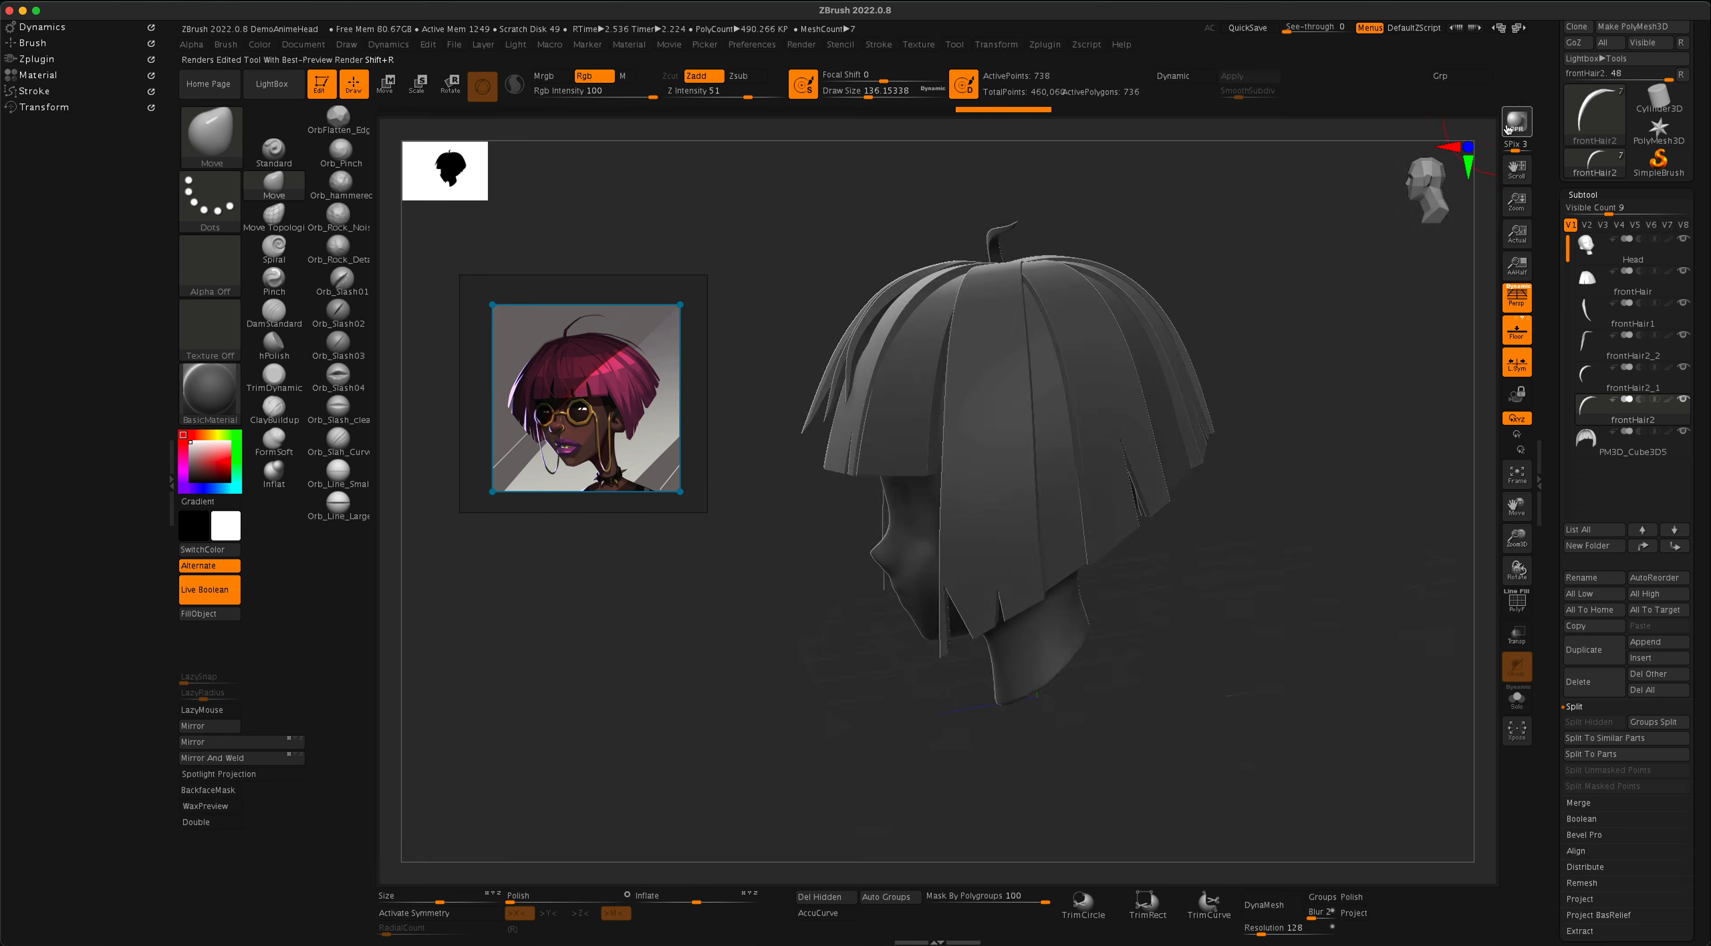